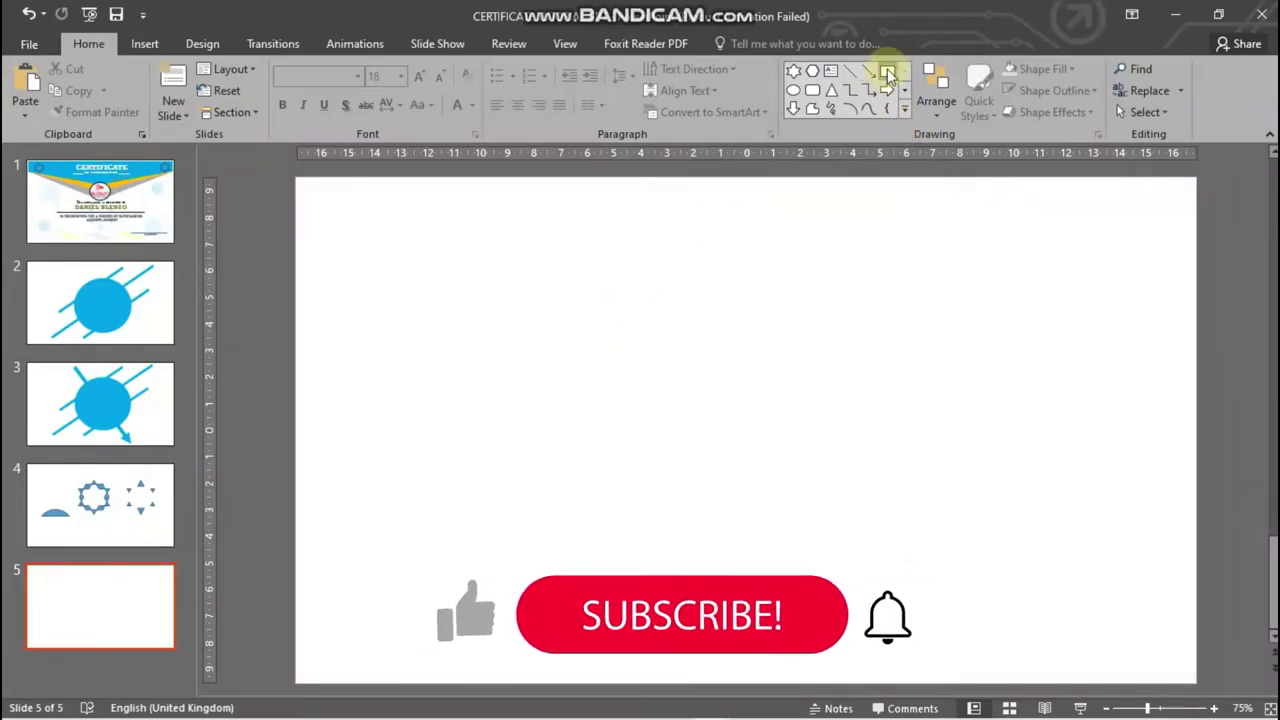
# On the blank fifth slide, pick the Rectangle shape.
pyautogui.click(887, 72)
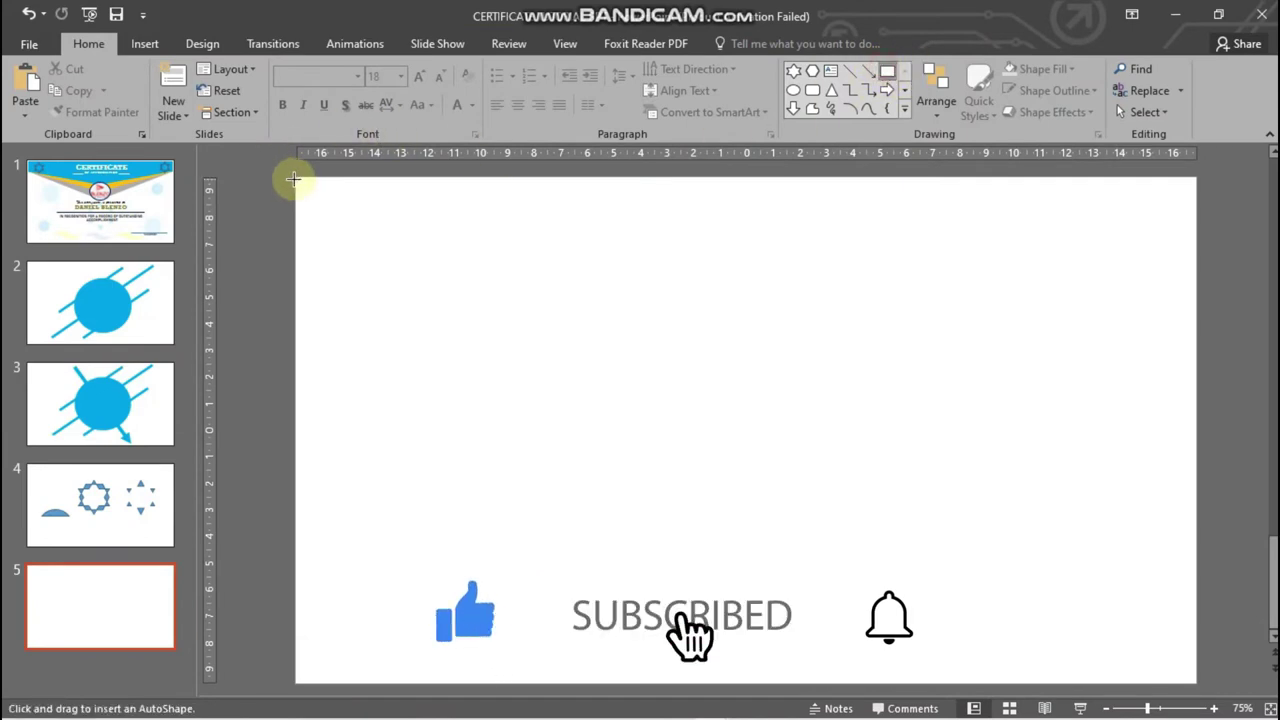
# Draw a full-width rectangle across the top of slide 5, remove its outline, and fill it light blue.
pyautogui.moveTo(296, 178)
pyautogui.mouseDown()
pyautogui.moveTo(508, 245)
pyautogui.moveTo(1197, 249)
pyautogui.mouseUp()
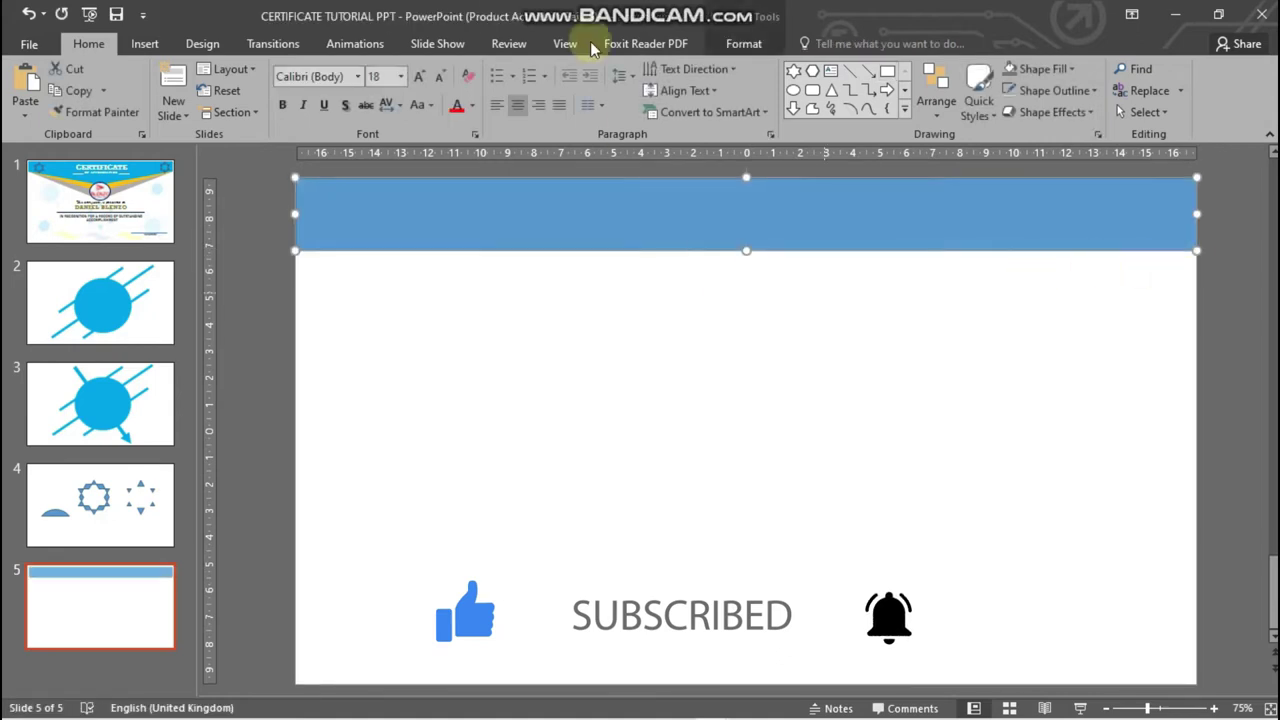
pyautogui.click(745, 43)
pyautogui.click(511, 91)
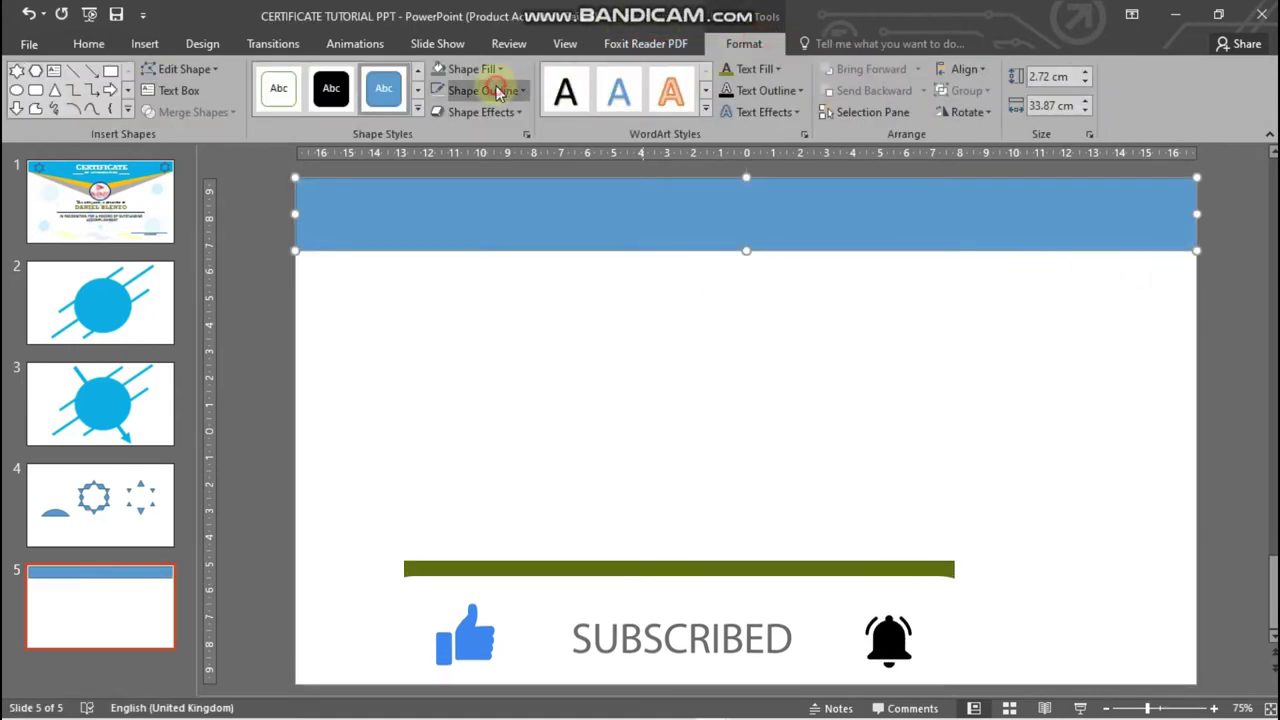
pyautogui.click(451, 295)
pyautogui.click(489, 70)
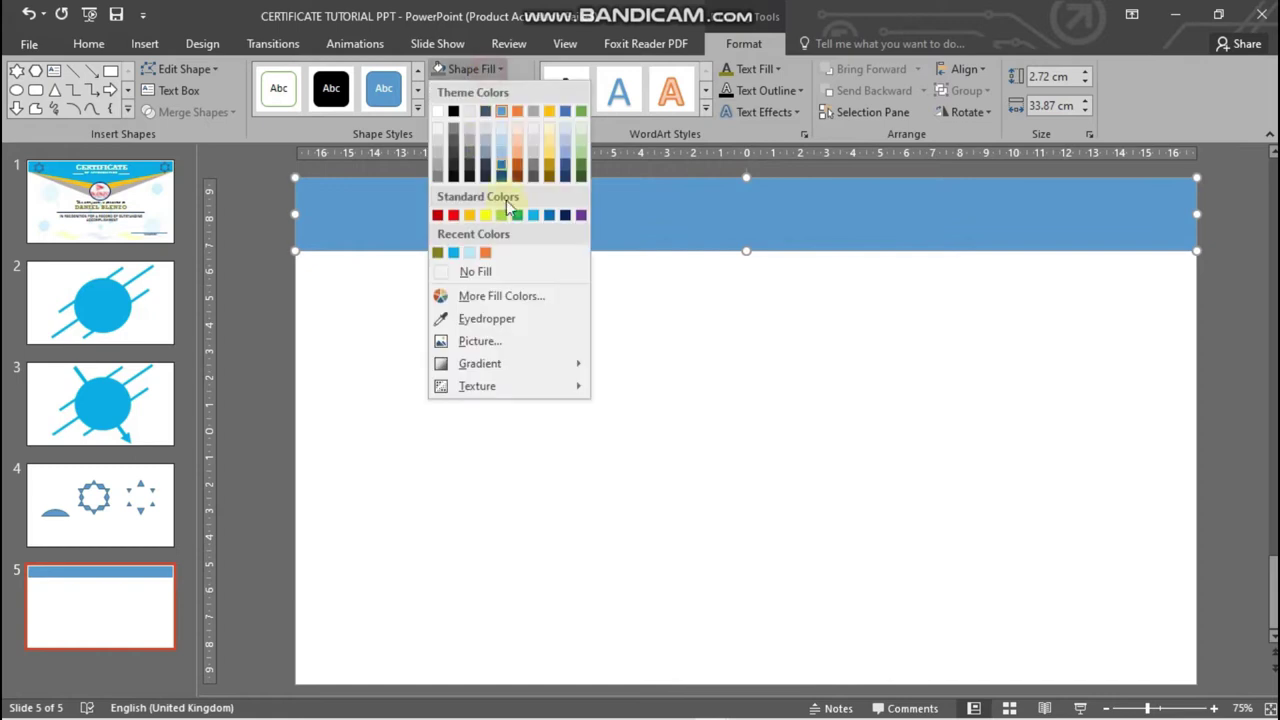
pyautogui.click(538, 218)
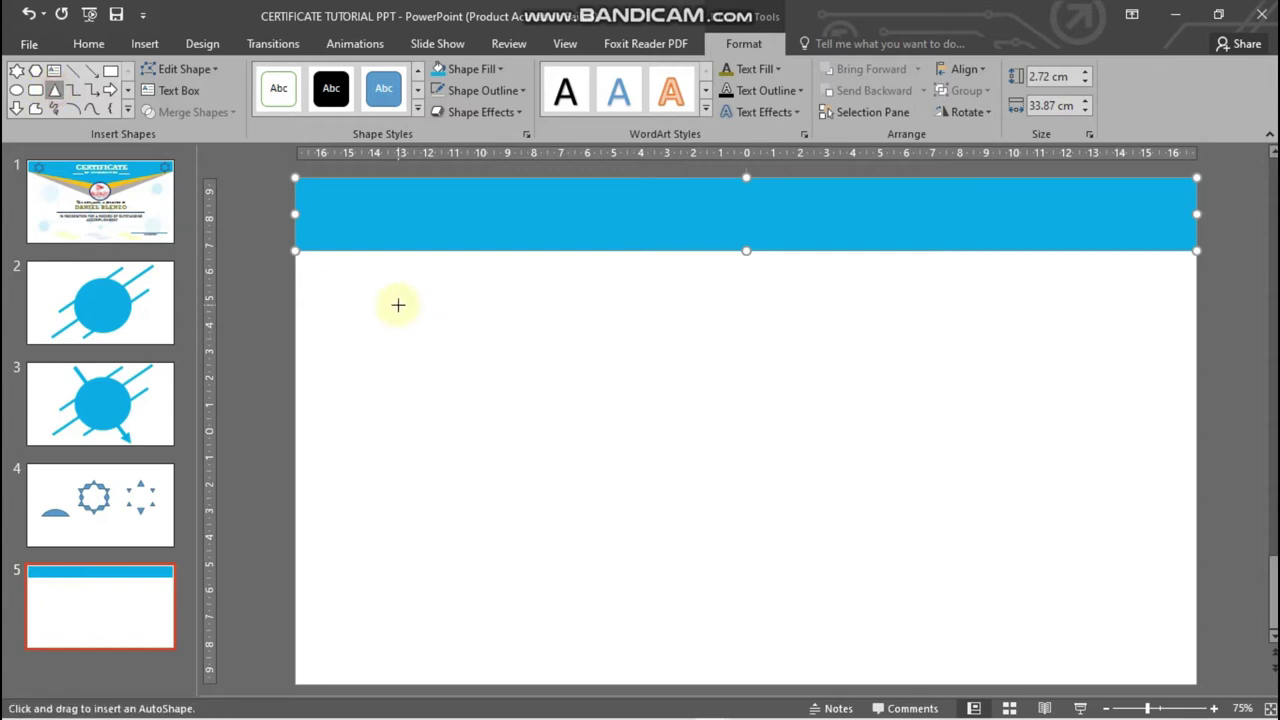
# Draw a slide-wide isosceles triangle, rotate it 180°, and centre it under the blue band.
pyautogui.moveTo(398, 305); pyautogui.dragTo(1242, 498)
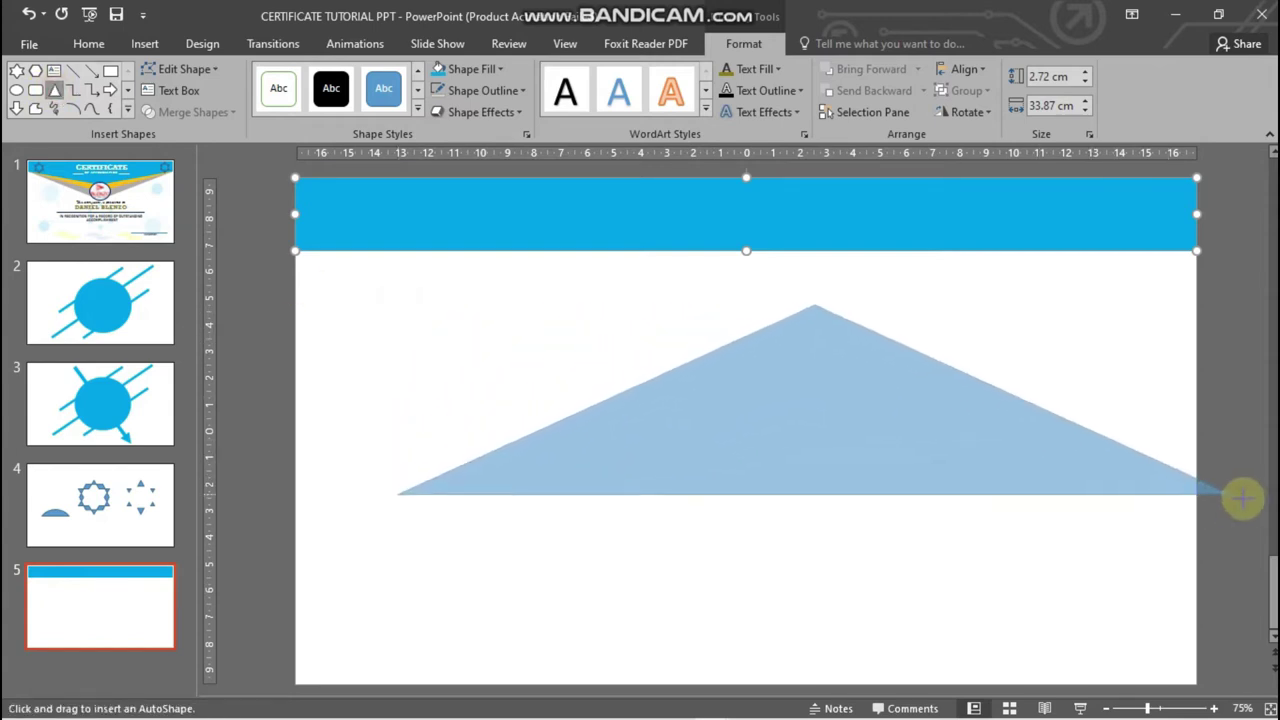
pyautogui.moveTo(911, 446); pyautogui.dragTo(807, 447)
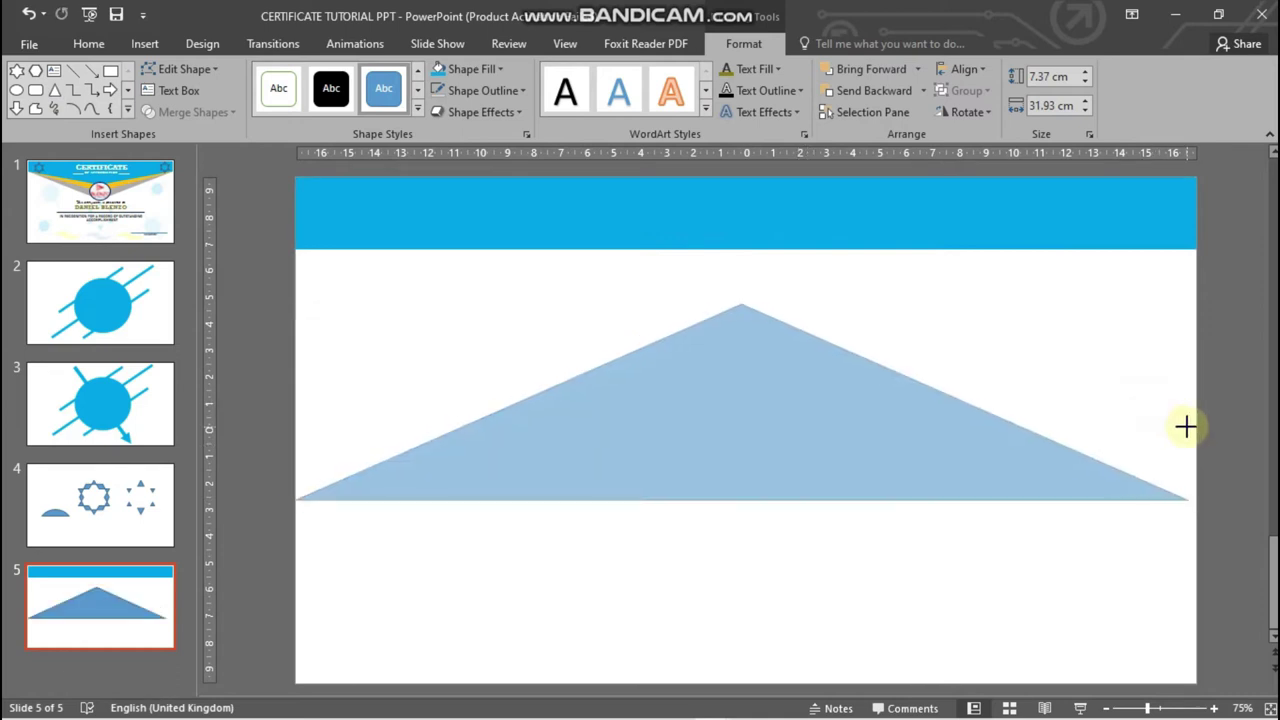
pyautogui.moveTo(1142, 409); pyautogui.dragTo(1195, 442)
pyautogui.moveTo(750, 501); pyautogui.dragTo(772, 403)
pyautogui.moveTo(743, 271)
pyautogui.mouseDown()
pyautogui.moveTo(716, 553)
pyautogui.moveTo(737, 529)
pyautogui.mouseUp()
pyautogui.moveTo(755, 359)
pyautogui.mouseDown()
pyautogui.moveTo(762, 293)
pyautogui.moveTo(750, 310)
pyautogui.mouseUp()
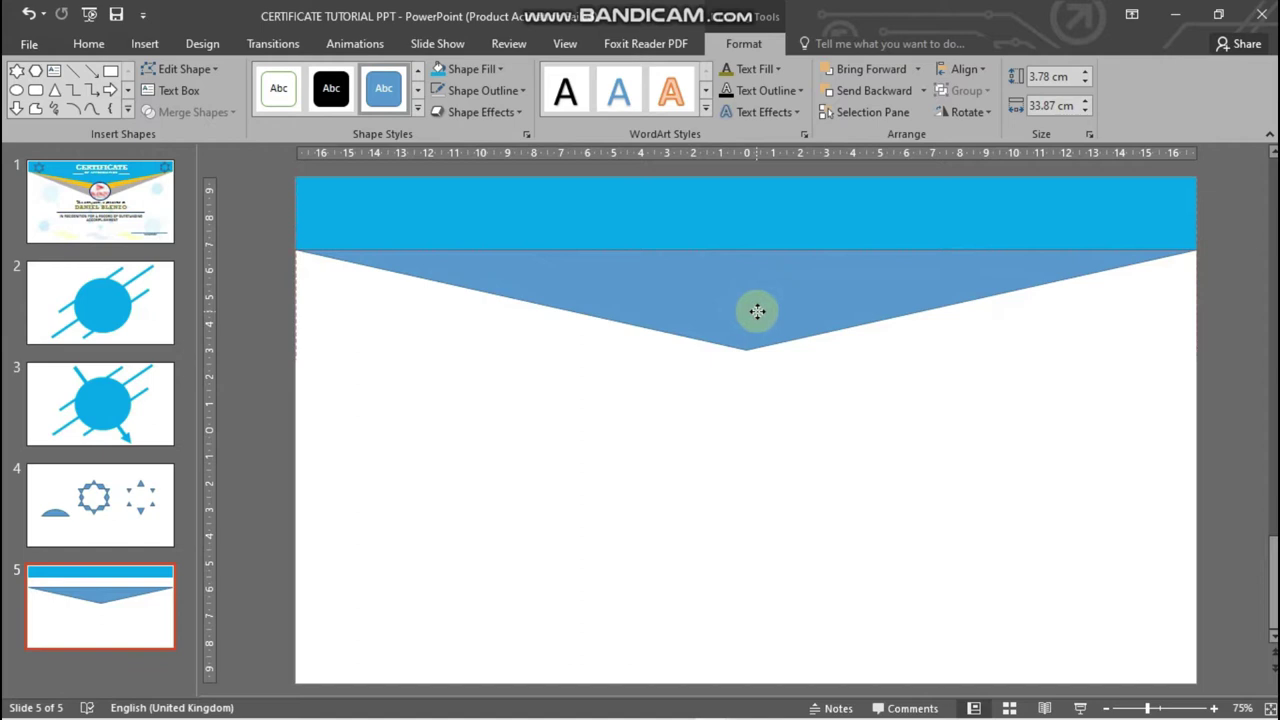
pyautogui.moveTo(748, 251); pyautogui.dragTo(751, 275)
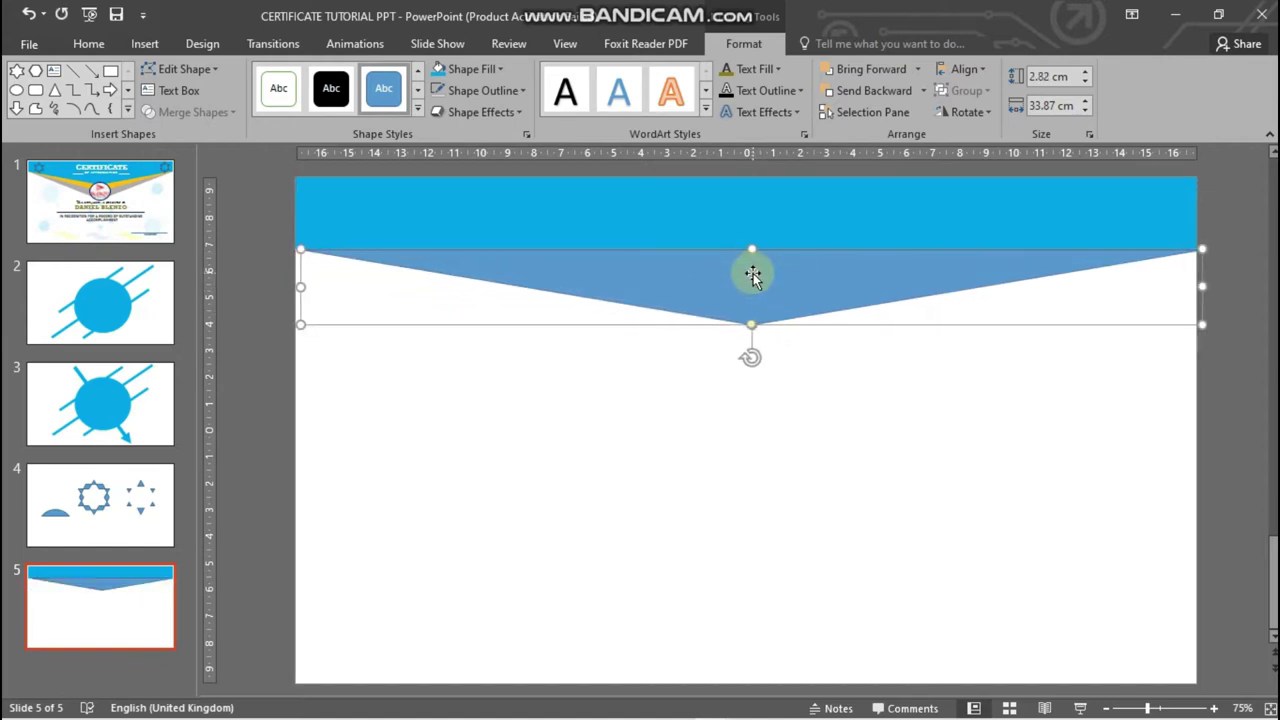
pyautogui.click(960, 70)
pyautogui.click(983, 134)
# Copy the triangle, send the copy to back, and make it slightly taller beneath the band.
pyautogui.moveTo(734, 277)
pyautogui.mouseDown()
pyautogui.moveTo(737, 341)
pyautogui.moveTo(744, 320)
pyautogui.mouseUp()
pyautogui.rightClick(745, 320)
pyautogui.moveTo(885, 520)
pyautogui.click(958, 521)
pyautogui.moveTo(829, 331)
pyautogui.mouseDown()
pyautogui.moveTo(752, 289)
pyautogui.moveTo(749, 237)
pyautogui.mouseUp()
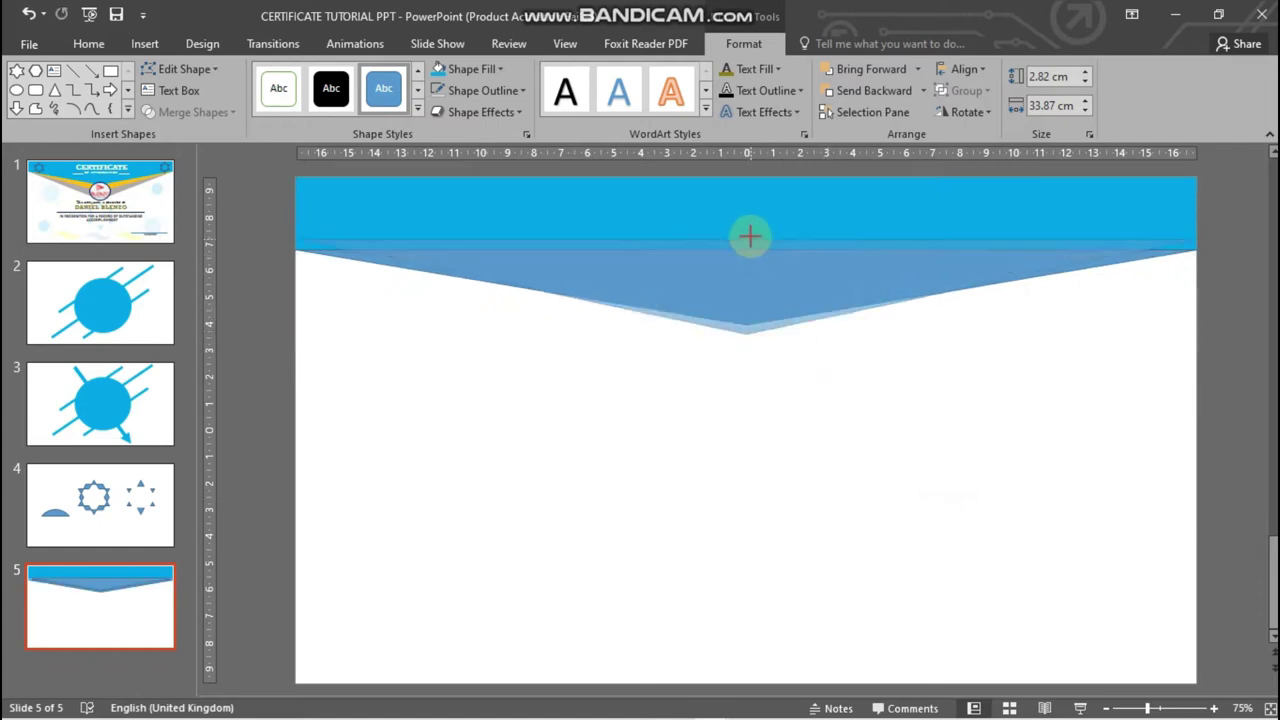
pyautogui.moveTo(815, 315); pyautogui.dragTo(815, 336)
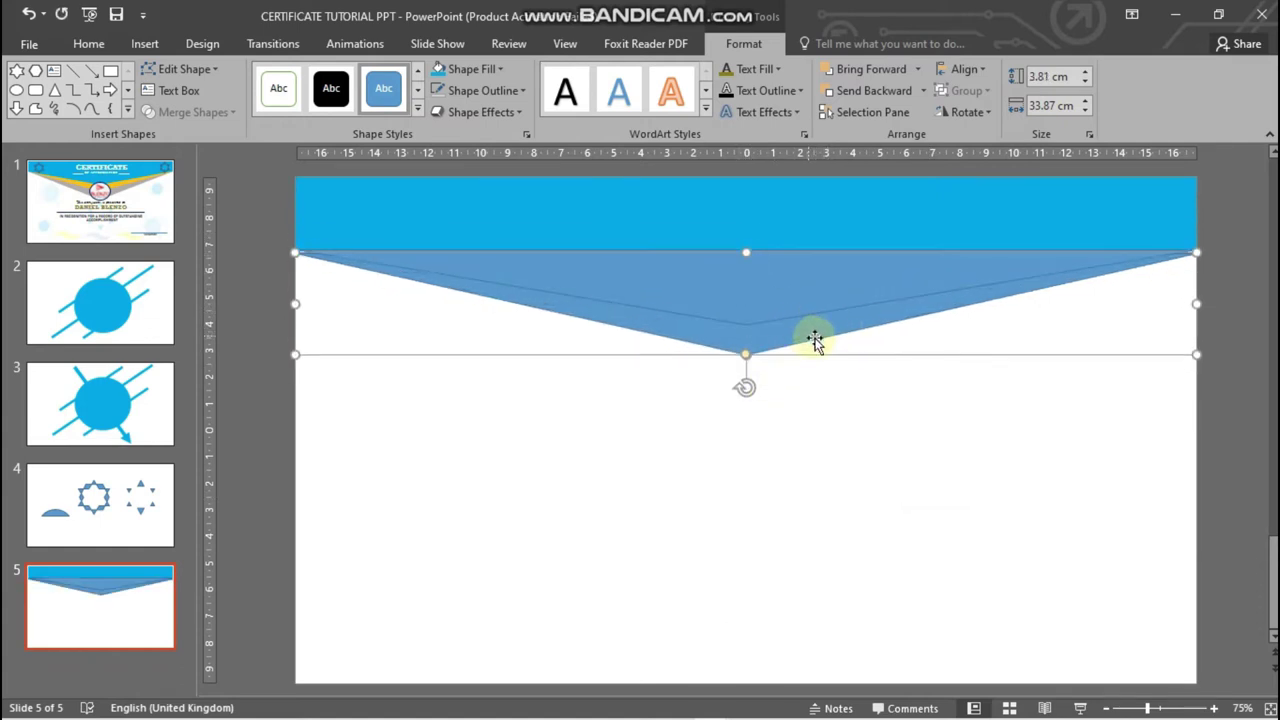
pyautogui.moveTo(745, 253); pyautogui.dragTo(746, 248)
pyautogui.click(834, 429)
# Add a third triangle copy behind the others and stretch it taller under the band.
pyautogui.click(725, 335)
pyautogui.keyDown('ctrl'); pyautogui.moveTo(727, 340); pyautogui.dragTo(697, 422); pyautogui.keyUp('ctrl')
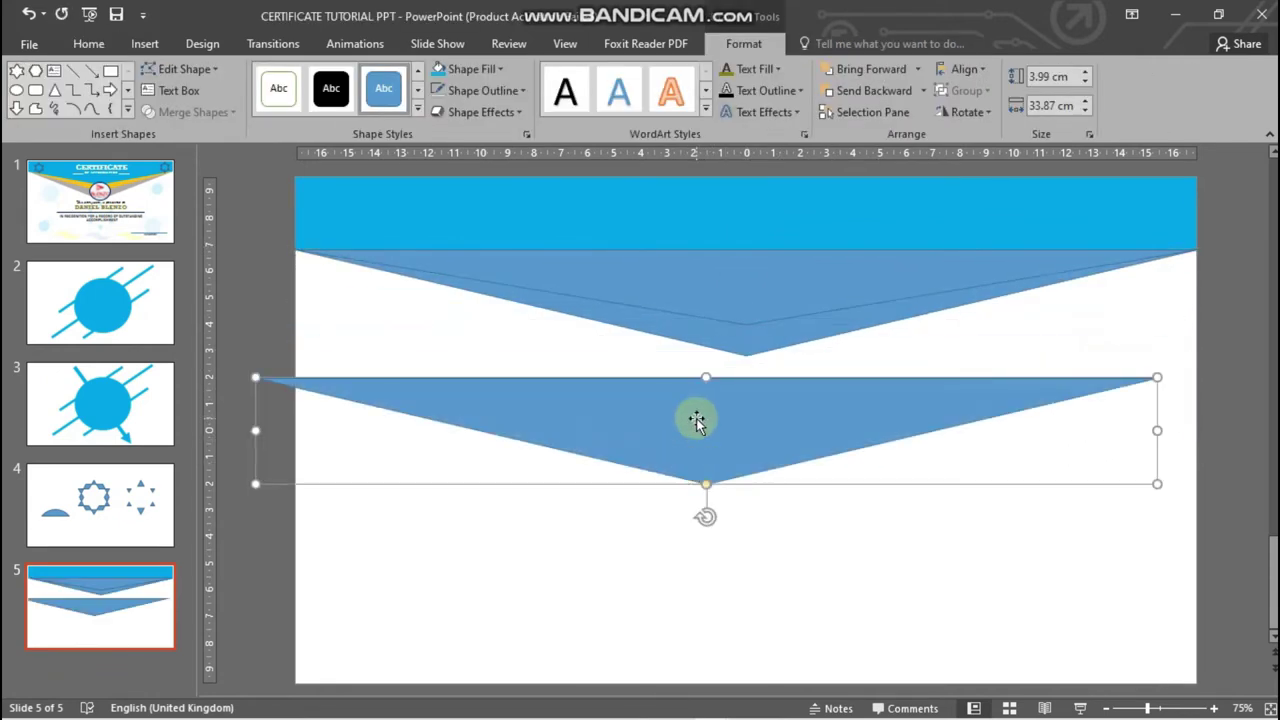
pyautogui.rightClick(697, 422)
pyautogui.moveTo(822, 263)
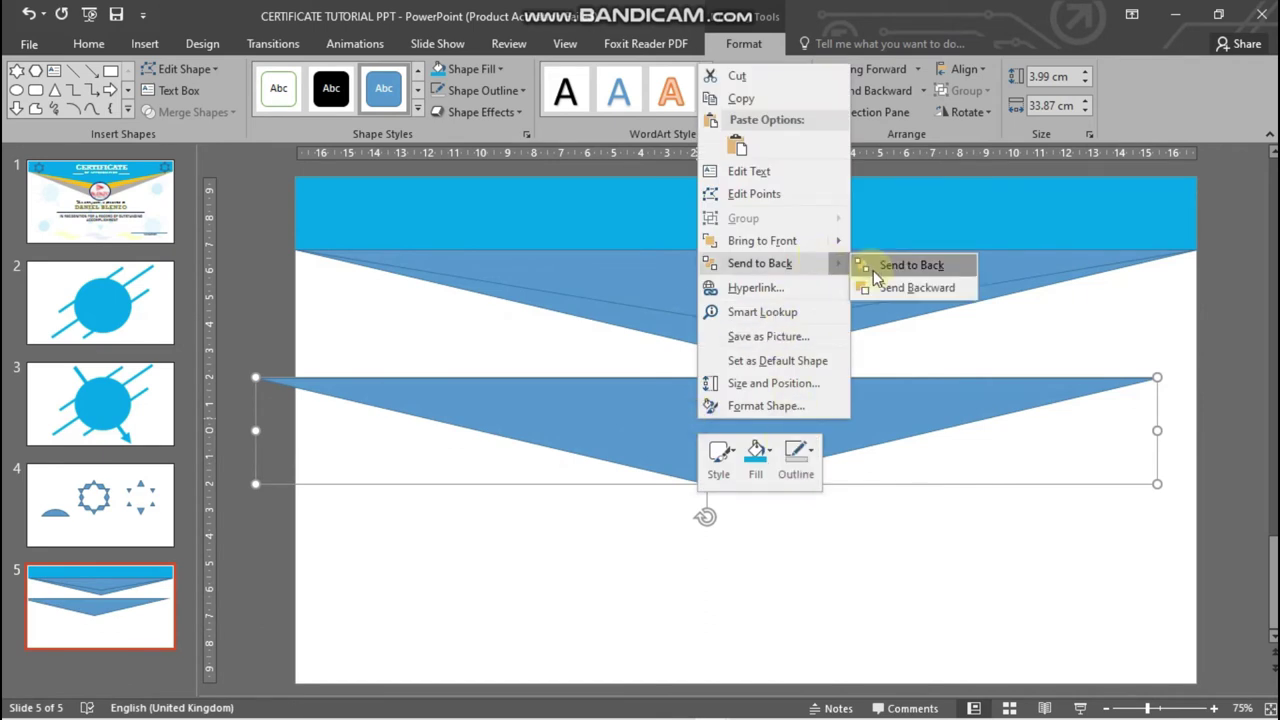
pyautogui.click(908, 266)
pyautogui.moveTo(828, 441); pyautogui.dragTo(851, 343)
pyautogui.moveTo(737, 284); pyautogui.dragTo(746, 250)
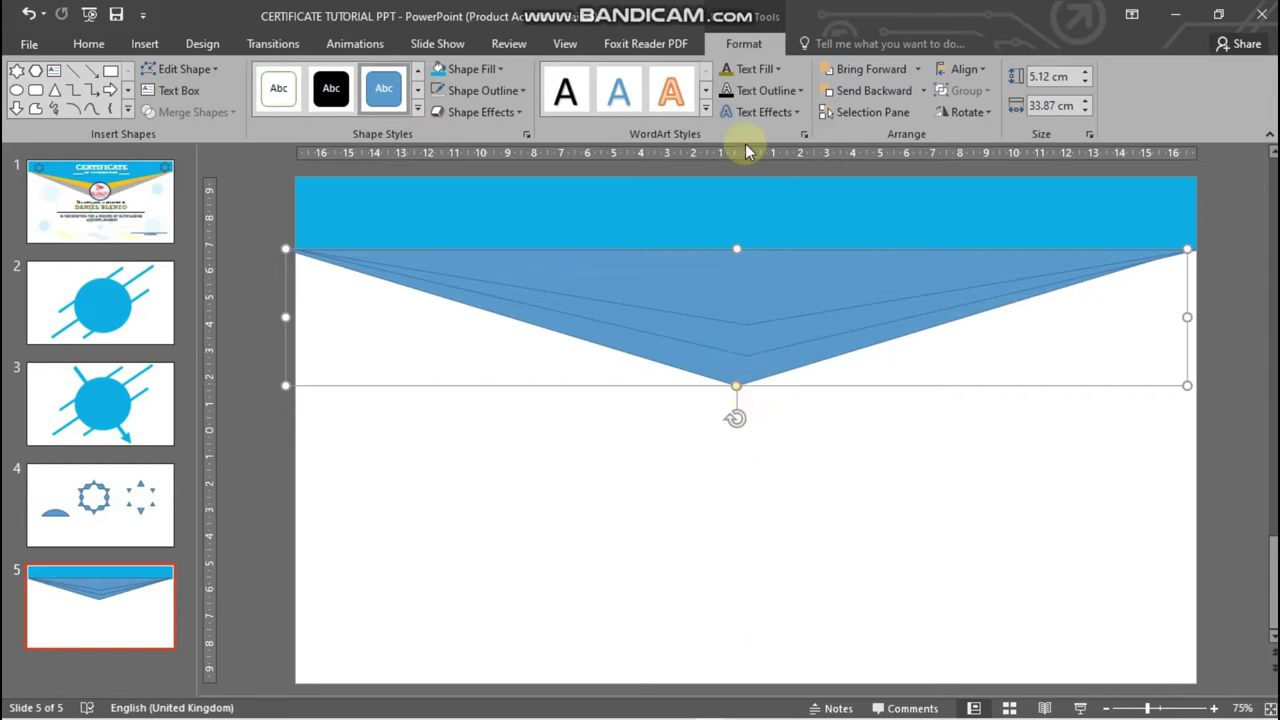
# Centre the back and middle triangles horizontally on the slide.
pyautogui.click(963, 69)
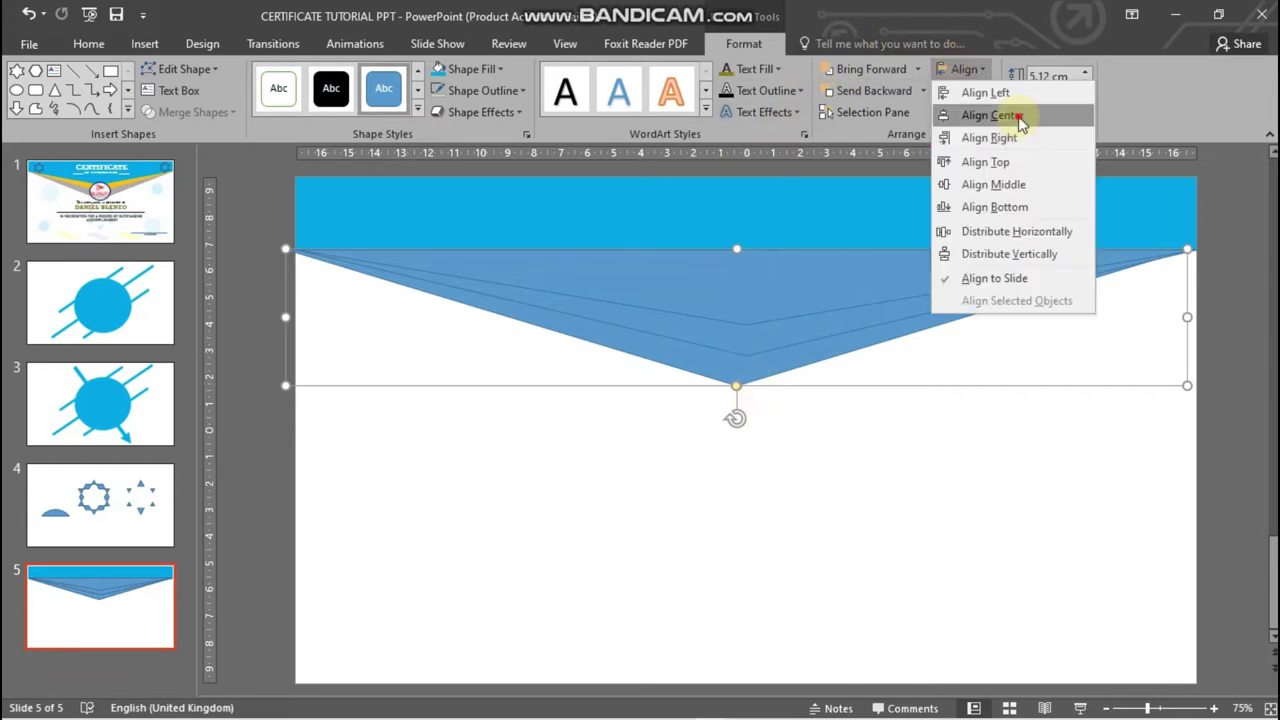
pyautogui.click(1020, 120)
pyautogui.click(778, 333)
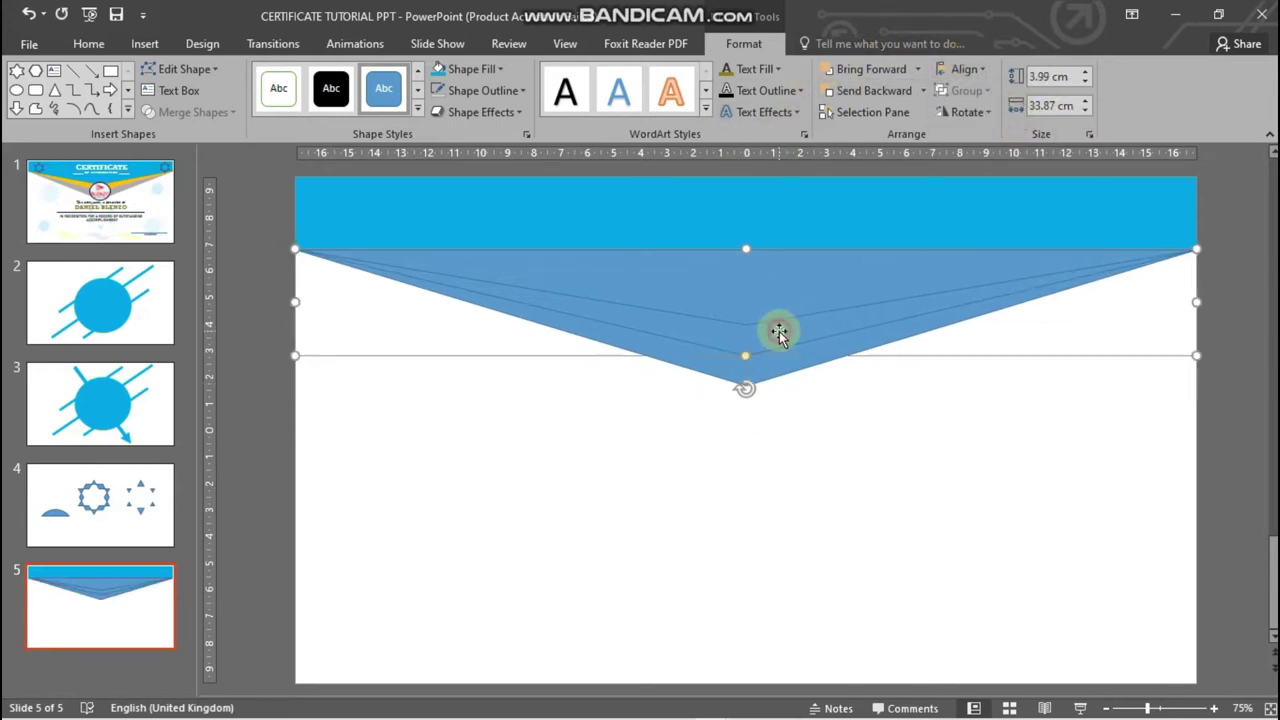
pyautogui.click(983, 73)
pyautogui.click(989, 114)
pyautogui.click(833, 465)
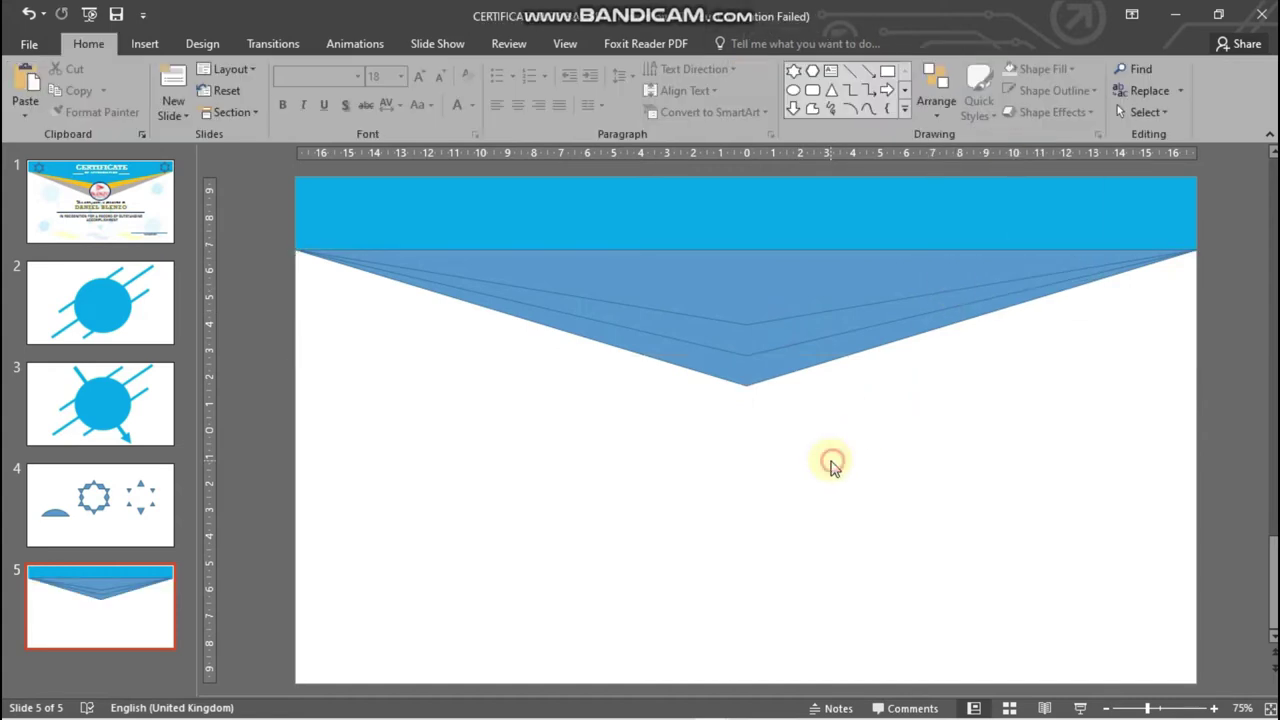
# Fill the front triangle light blue with no outline.
pyautogui.click(764, 267)
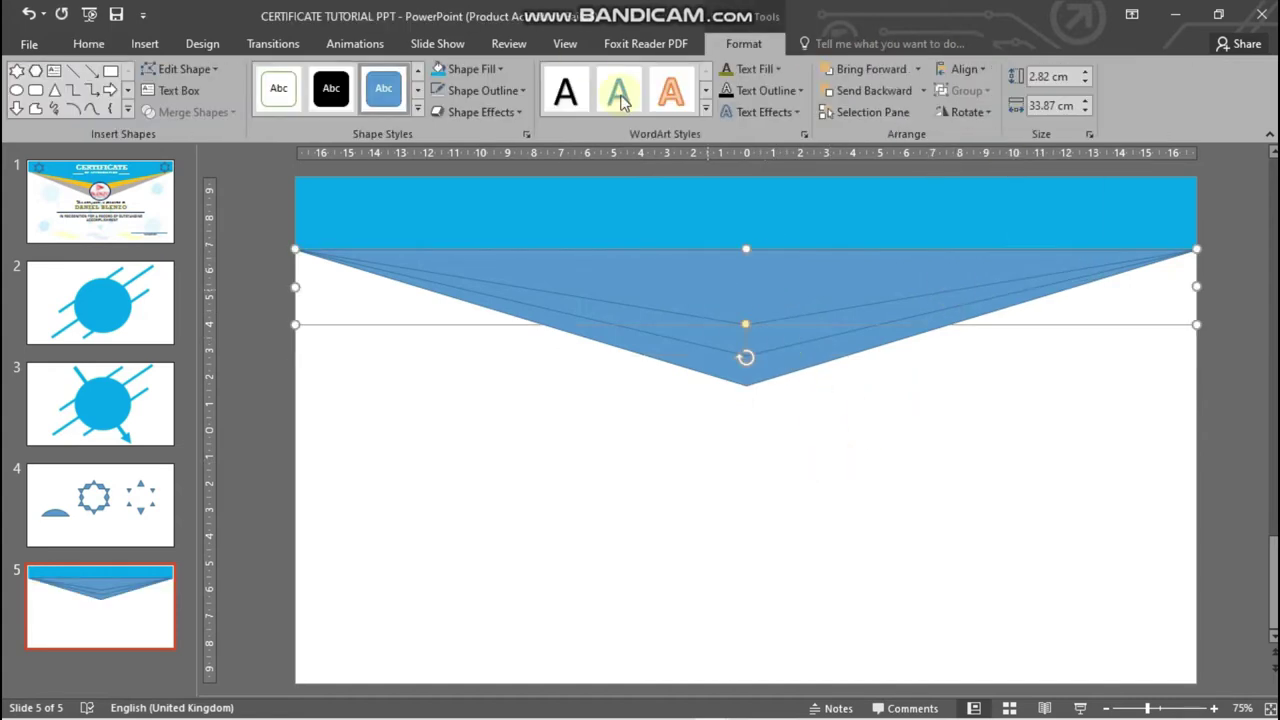
pyautogui.click(497, 72)
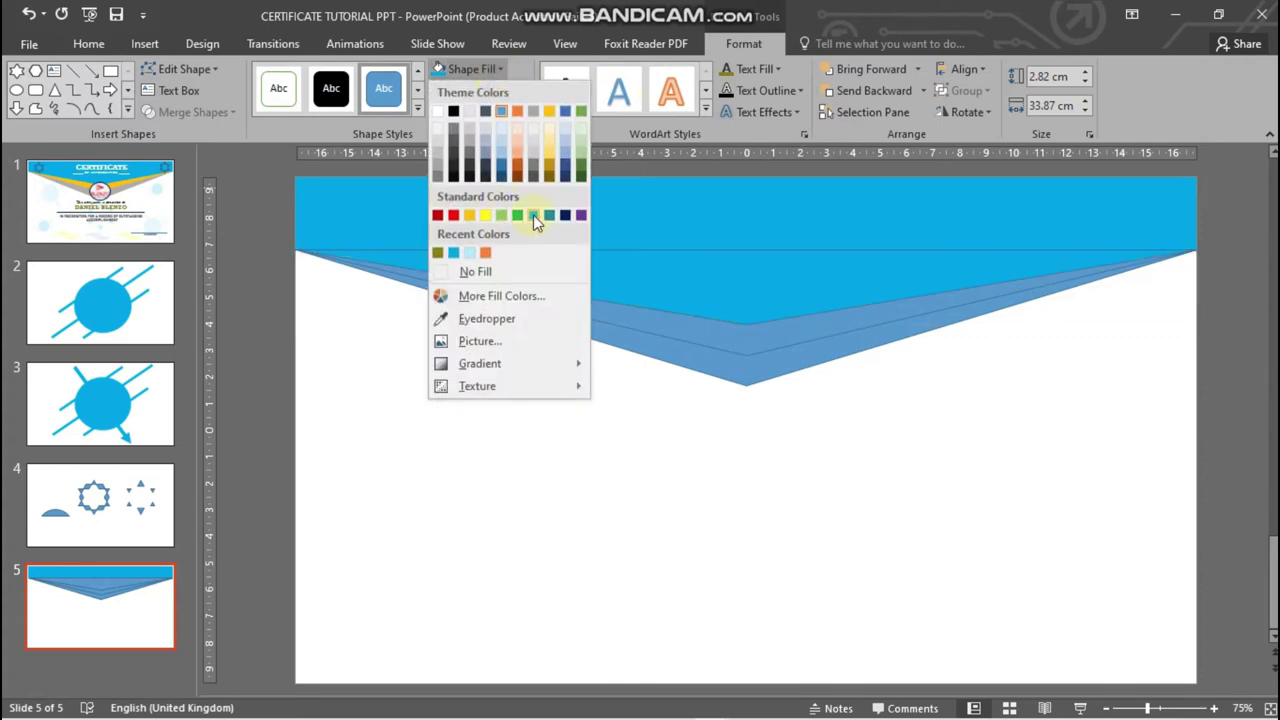
pyautogui.click(533, 215)
pyautogui.click(505, 90)
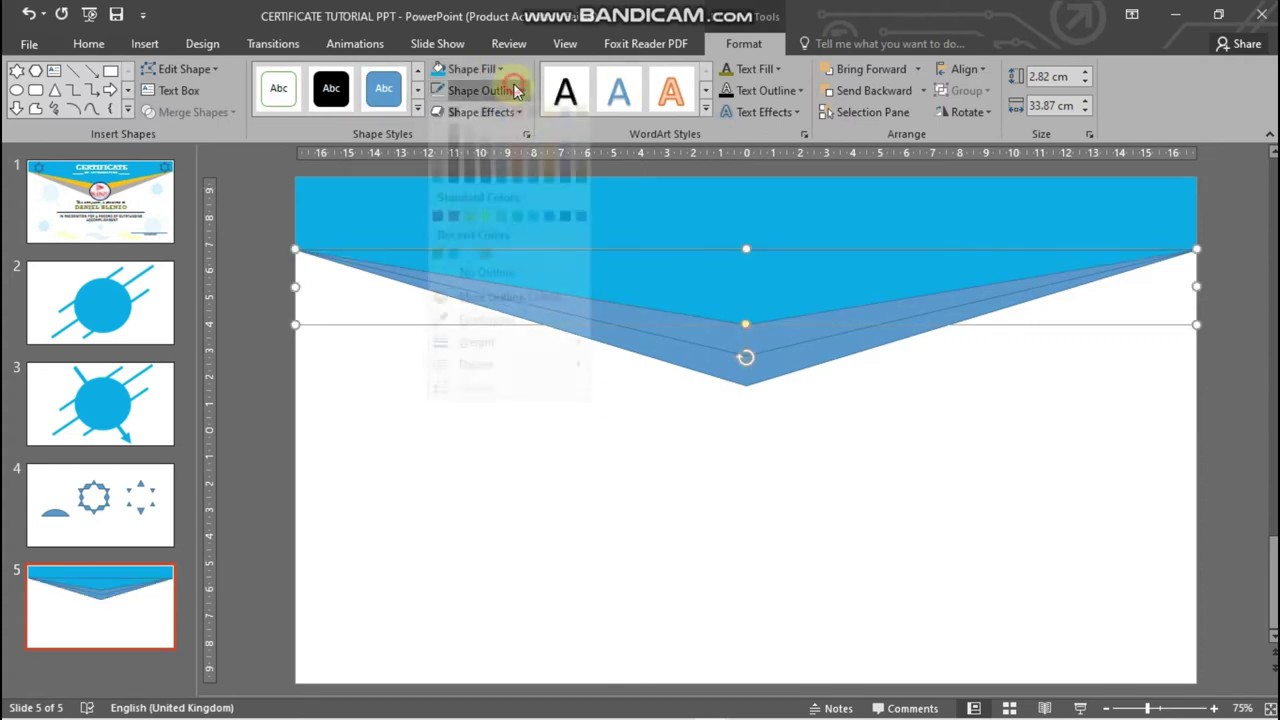
pyautogui.click(489, 294)
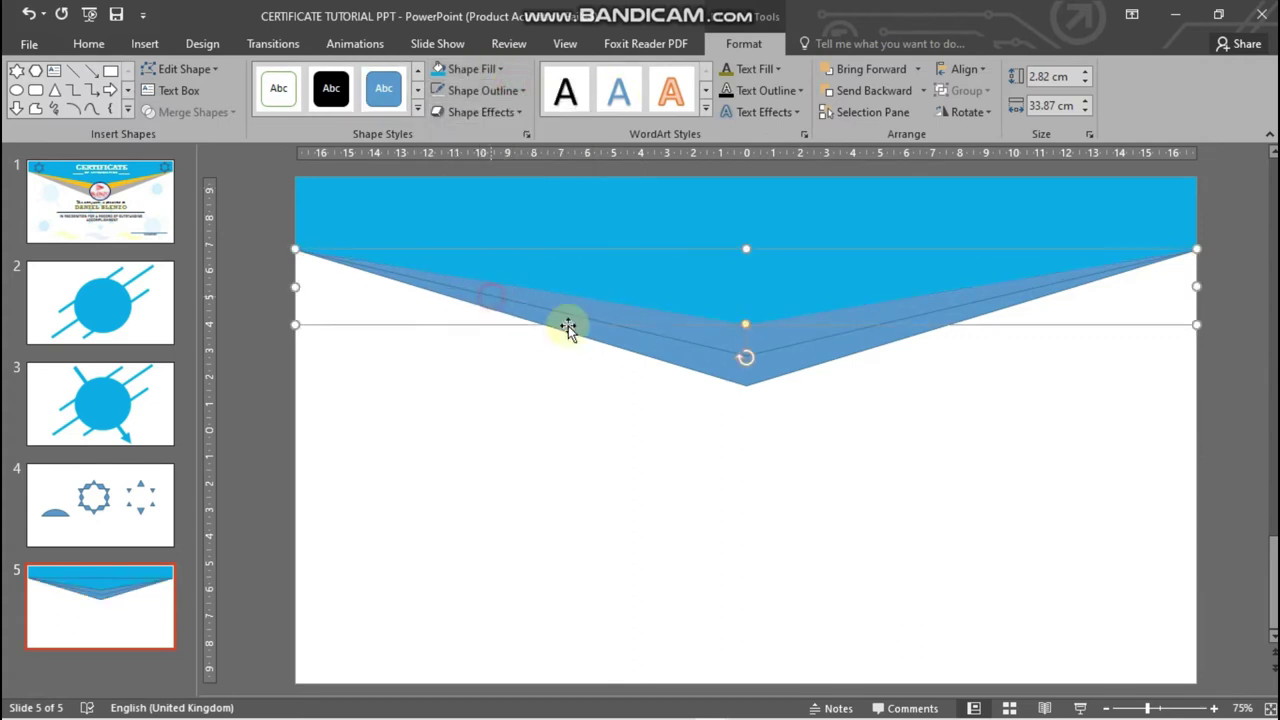
# Fill the middle triangle gold with no outline.
pyautogui.click(785, 338)
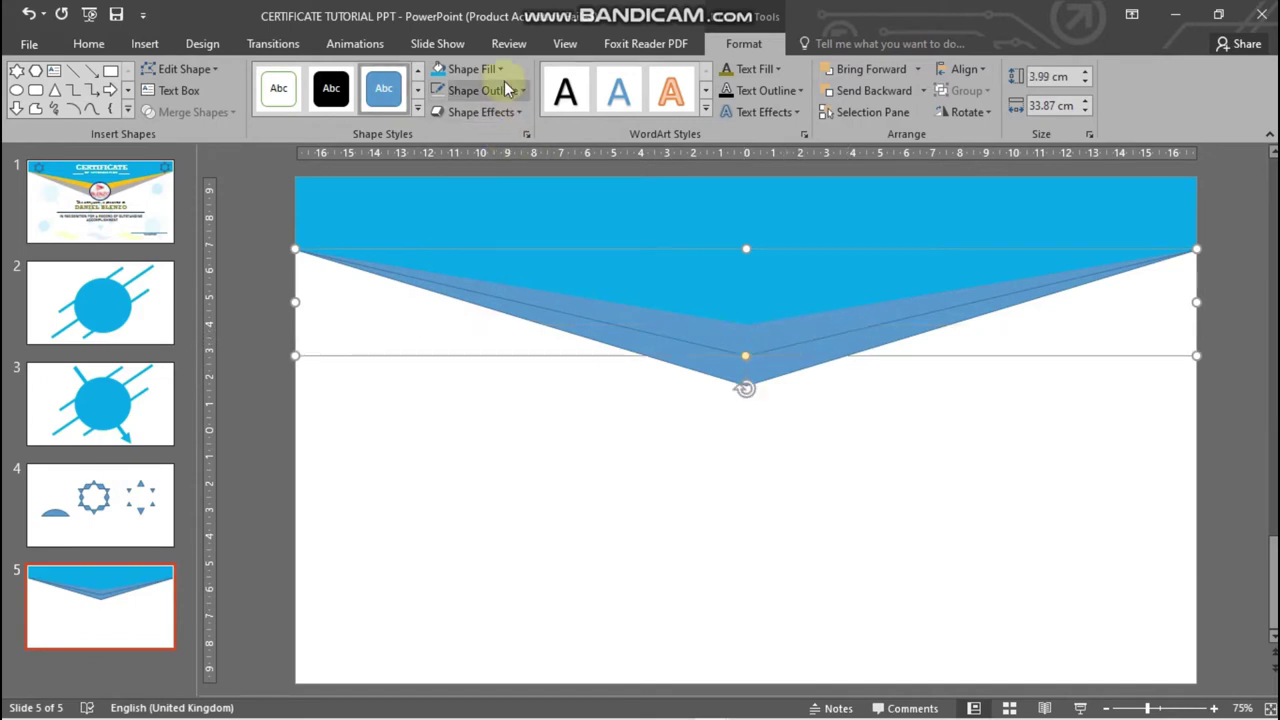
pyautogui.click(465, 68)
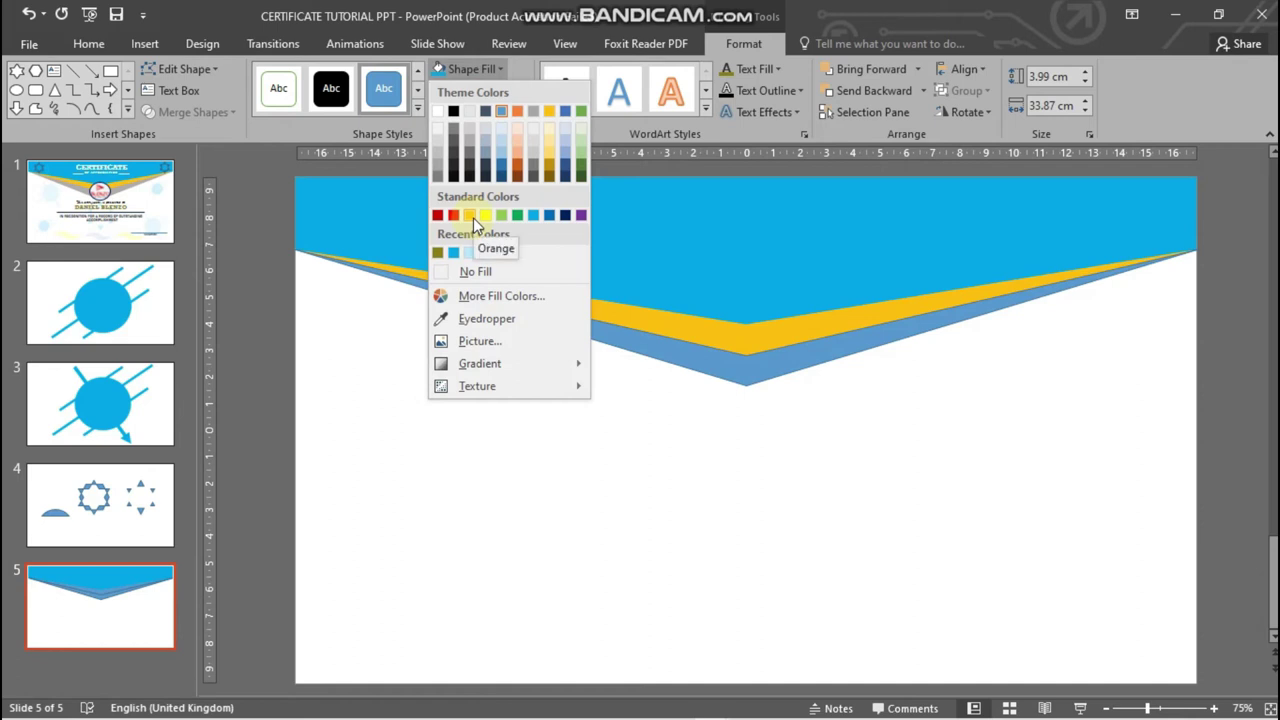
pyautogui.click(549, 111)
pyautogui.click(490, 90)
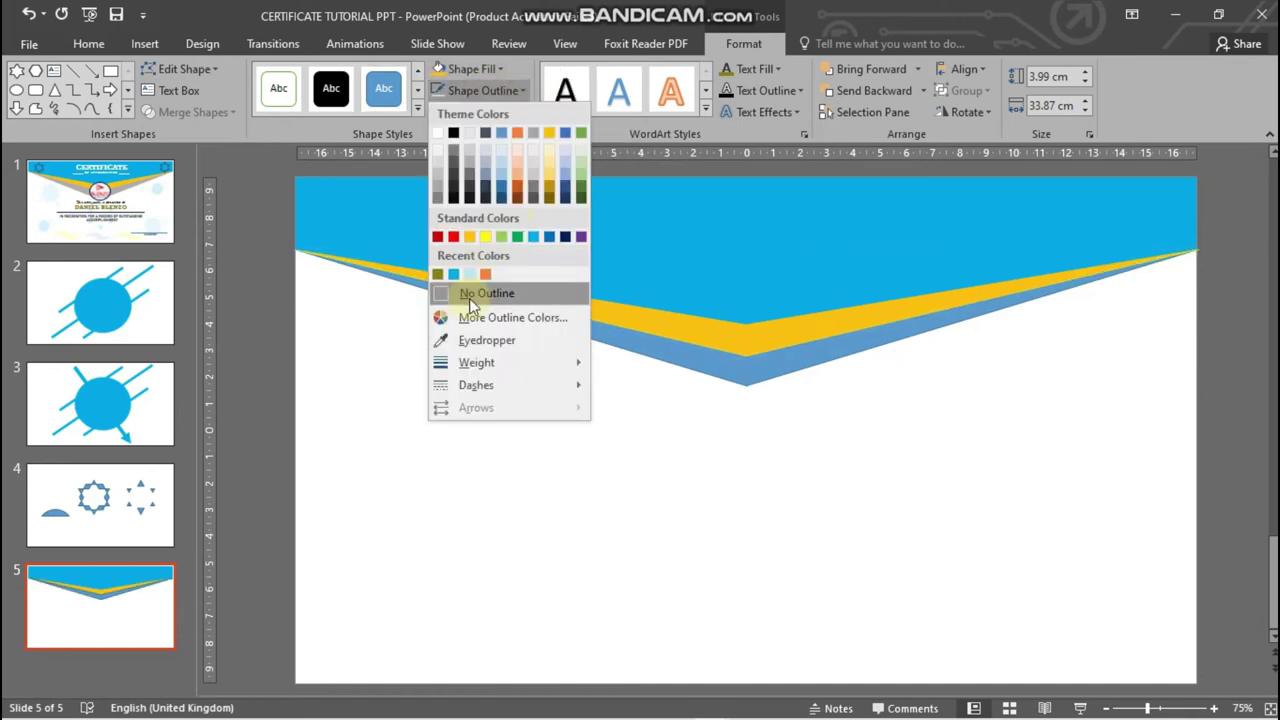
pyautogui.click(471, 286)
# Give the back triangle a grey fill and no outline.
pyautogui.click(703, 372)
pyautogui.click(490, 90)
pyautogui.click(471, 289)
pyautogui.click(470, 69)
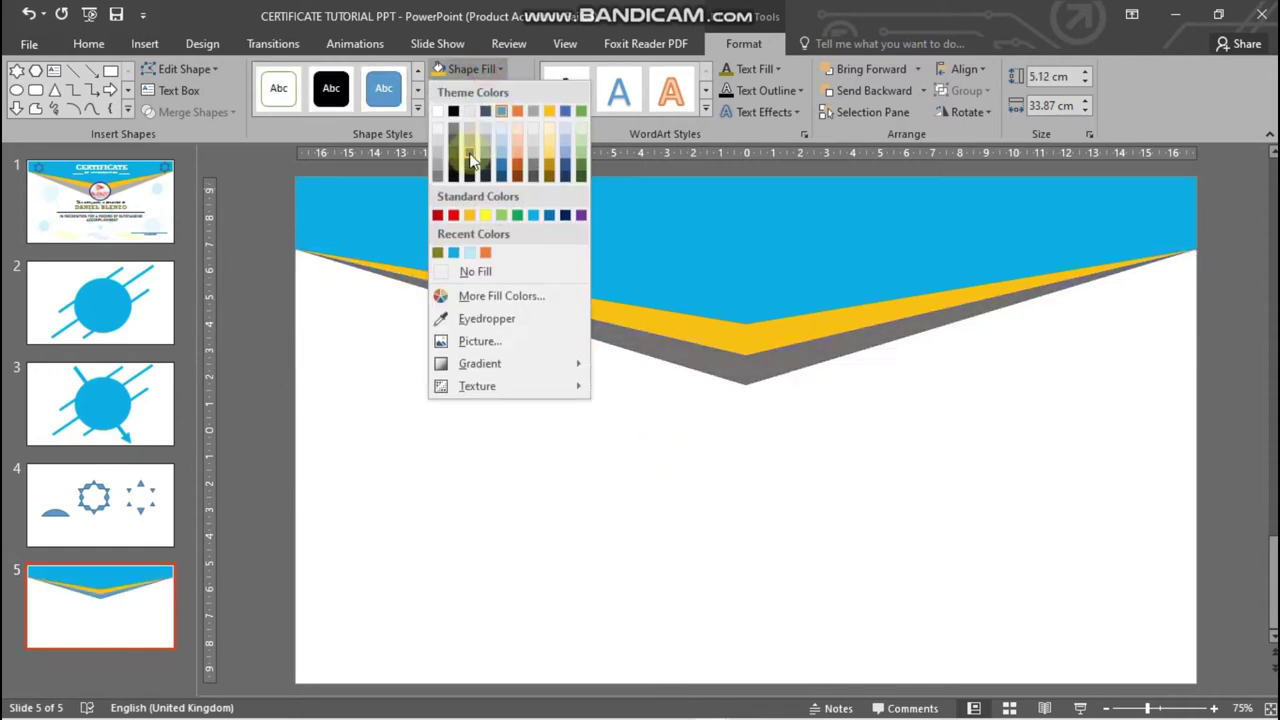
pyautogui.click(470, 160)
pyautogui.click(597, 470)
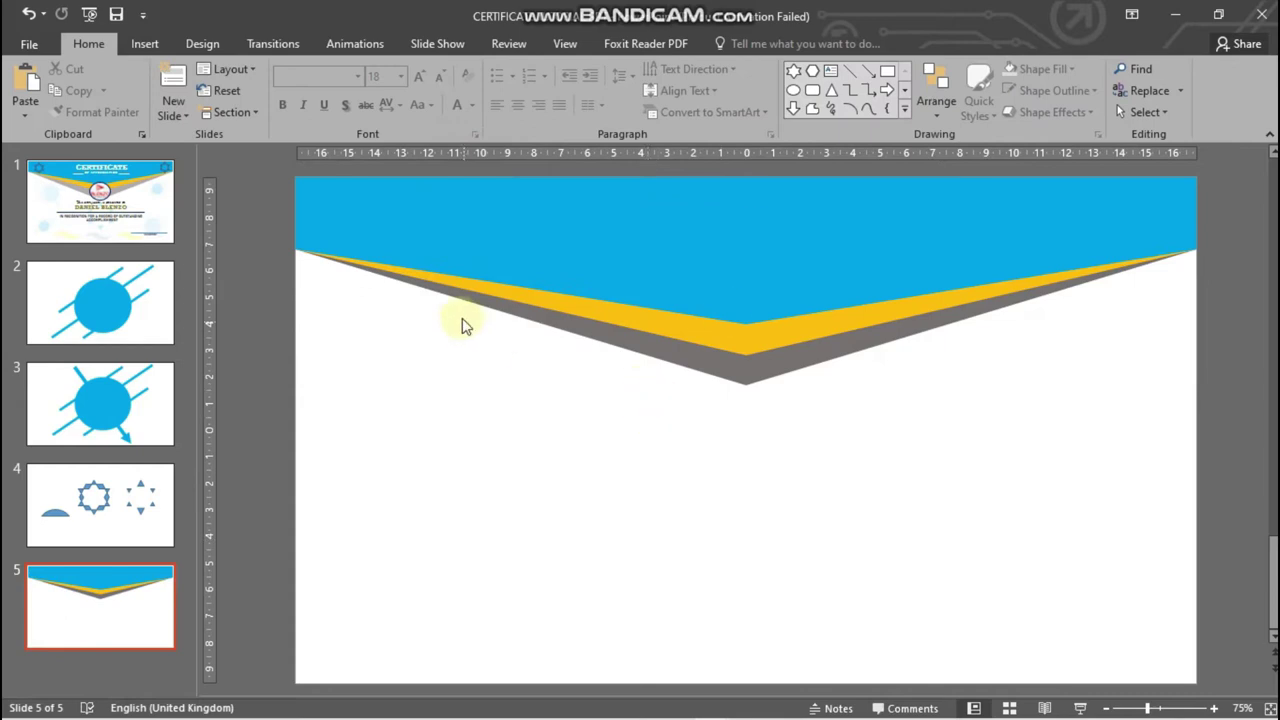
# Add a centred 48-pt Rockwell 'CERTIFICATE' text box in the blue band.
pyautogui.click(830, 72)
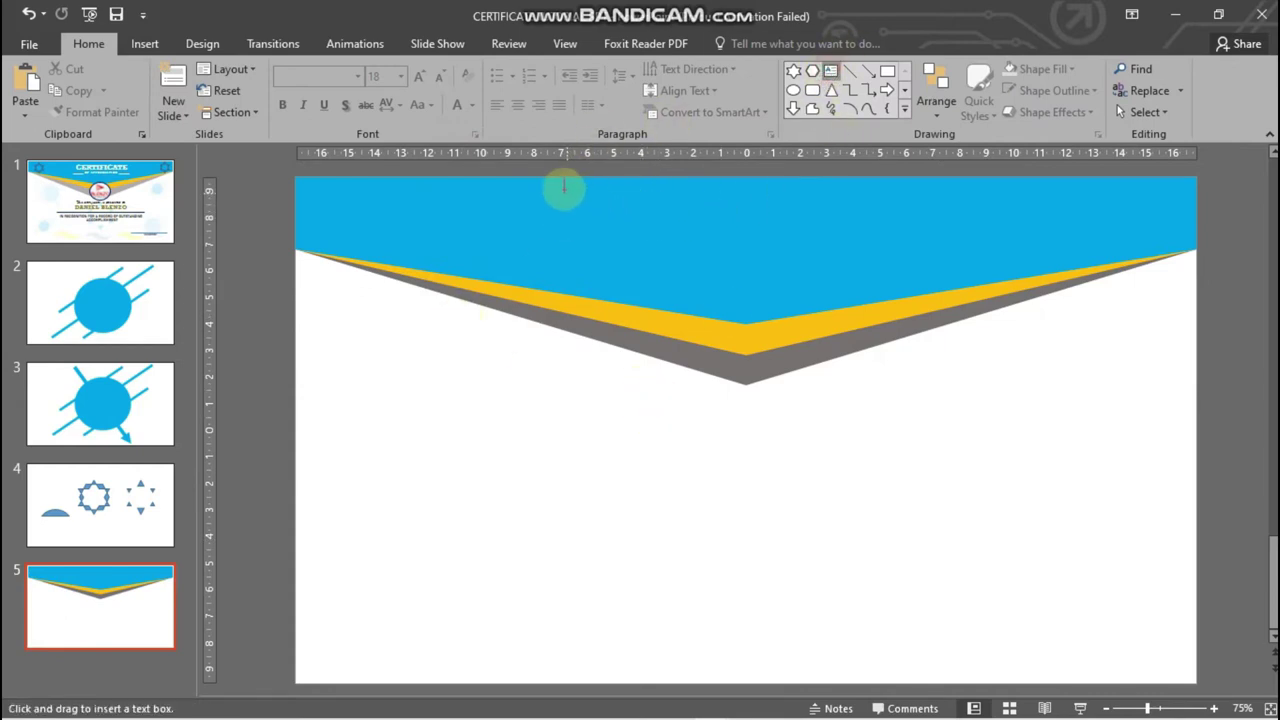
pyautogui.moveTo(559, 186); pyautogui.dragTo(899, 250)
pyautogui.write('CERTIF')
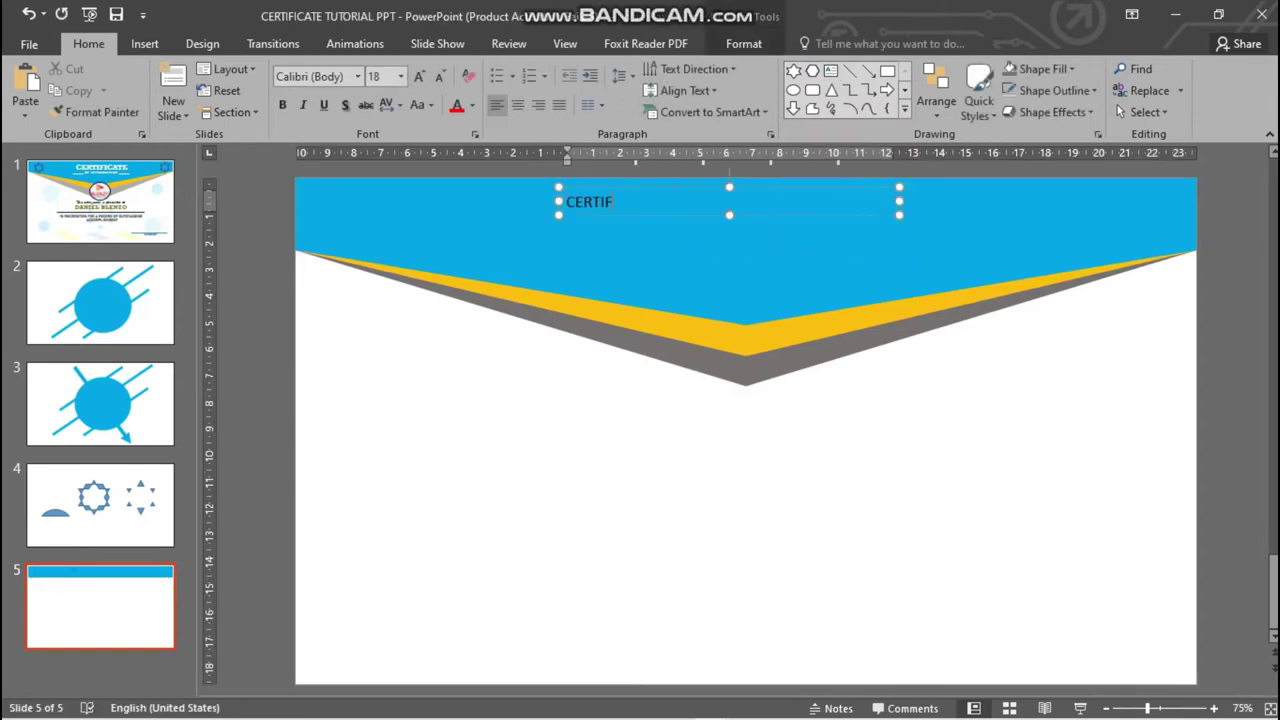
pyautogui.hotkey('ctrl', 'e')
pyautogui.hotkey('ctrl', 'shift', '.')
pyautogui.hotkey('ctrl', 'shift', '.')
pyautogui.hotkey('ctrl', 'shift', '.')
pyautogui.hotkey('ctrl', 'shift', '.')
pyautogui.hotkey('ctrl', 'shift', '.')
pyautogui.hotkey('ctrl', 'shift', '.')
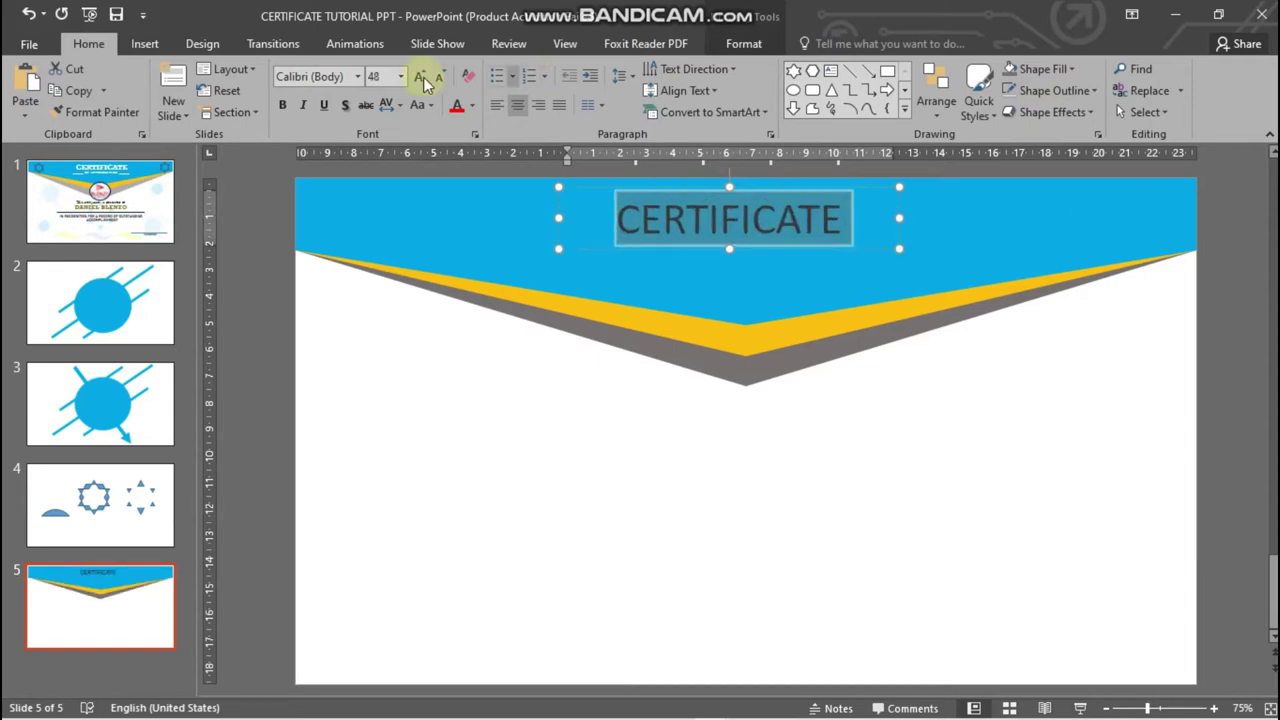
pyautogui.write('Rockwell')
pyautogui.press('Return')
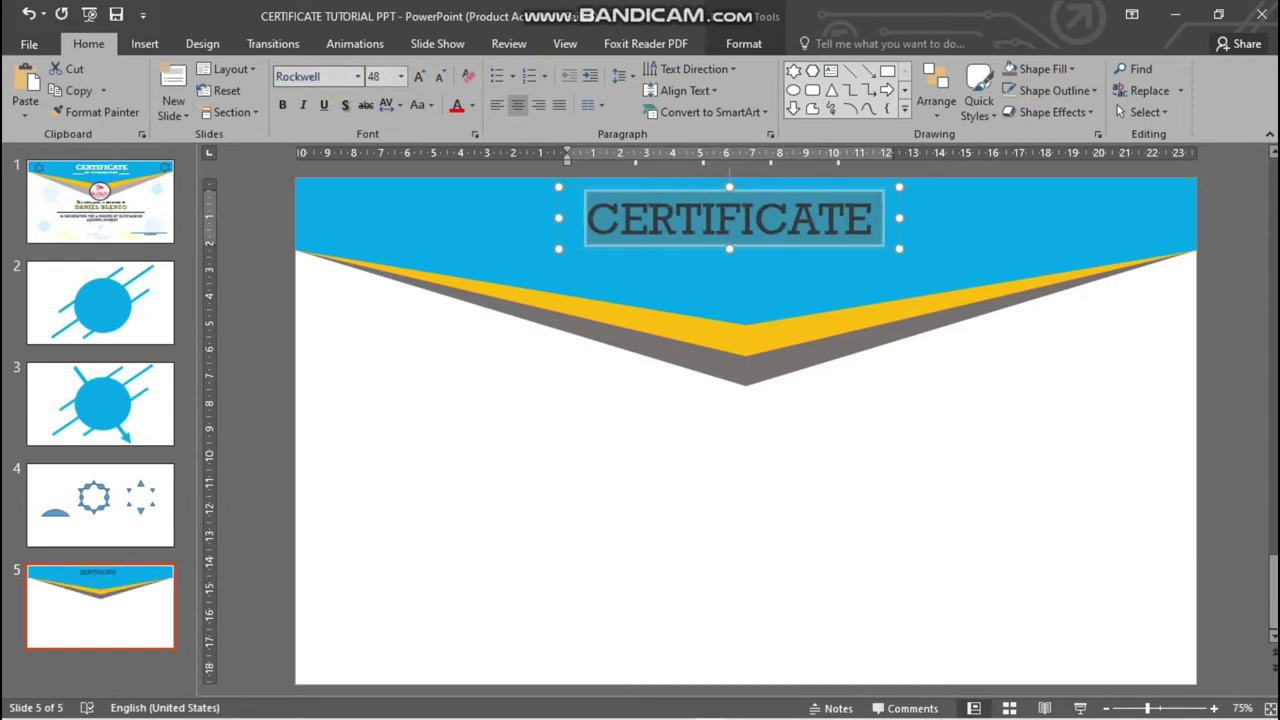
pyautogui.click(904, 216)
# Make the CERTIFICATE heading bold and white.
pyautogui.hotkey('ctrl', 'b')
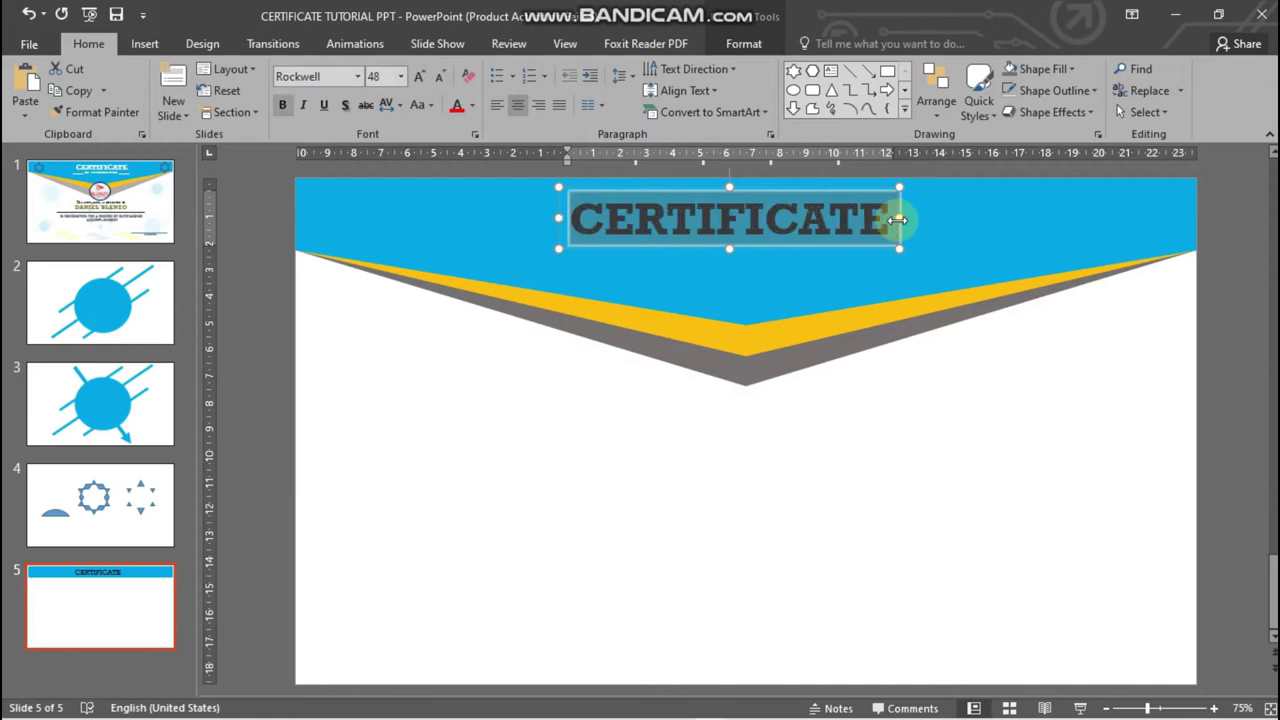
pyautogui.click(743, 43)
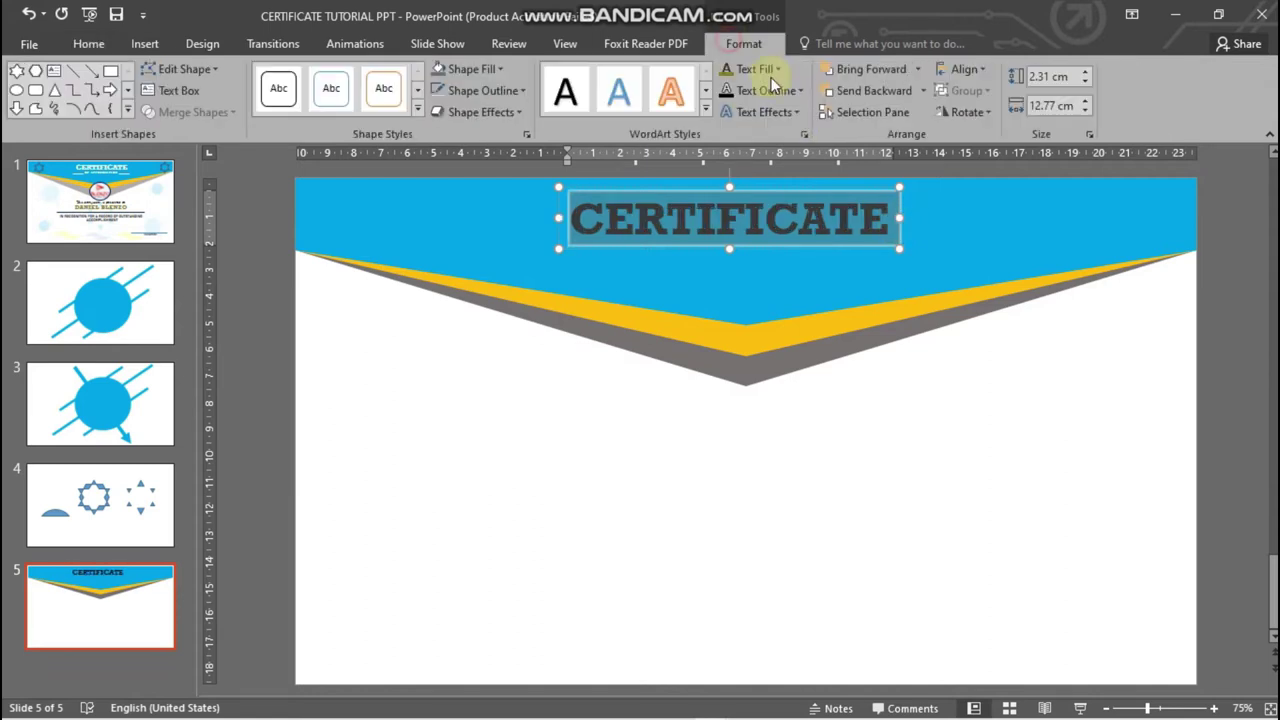
pyautogui.click(776, 69)
pyautogui.click(729, 108)
pyautogui.click(691, 440)
pyautogui.click(830, 70)
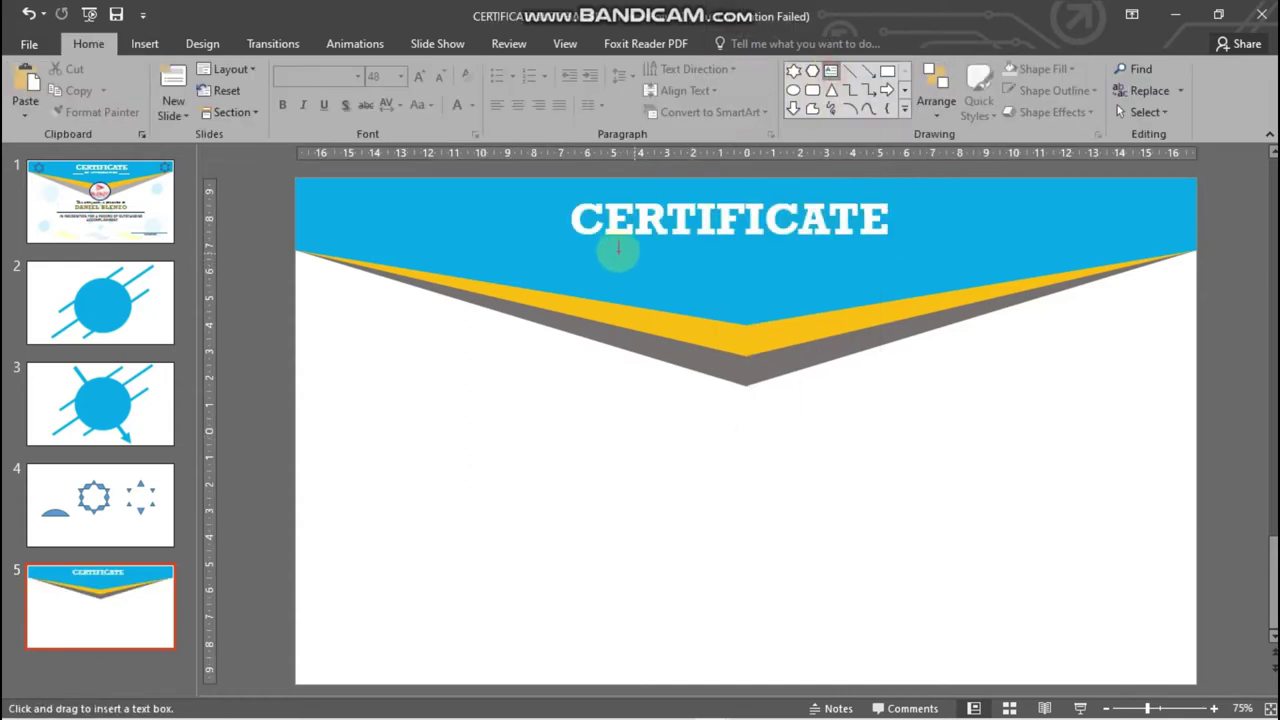
# Add a bold, centred Rockwell 'OF APPRECIATION' text box under CERTIFICATE.
pyautogui.moveTo(616, 250); pyautogui.dragTo(814, 277)
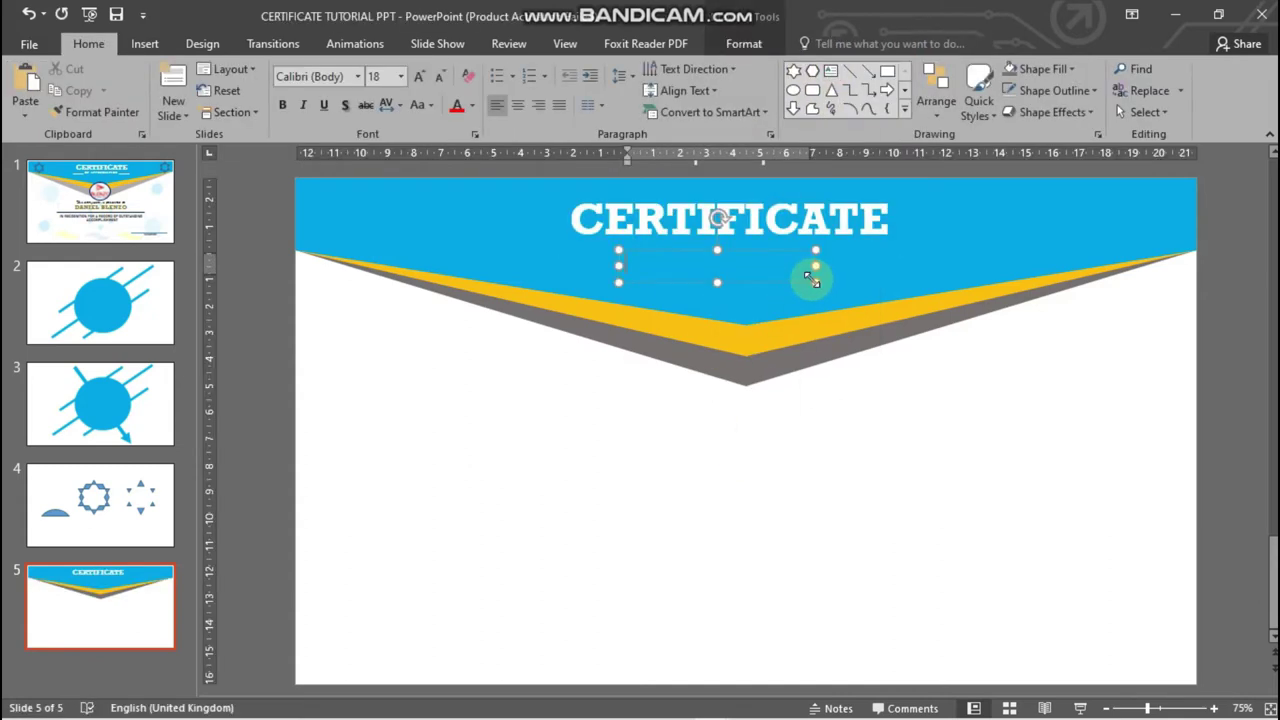
pyautogui.write('OF A')
pyautogui.write('PPRE')
pyautogui.write('CIATI')
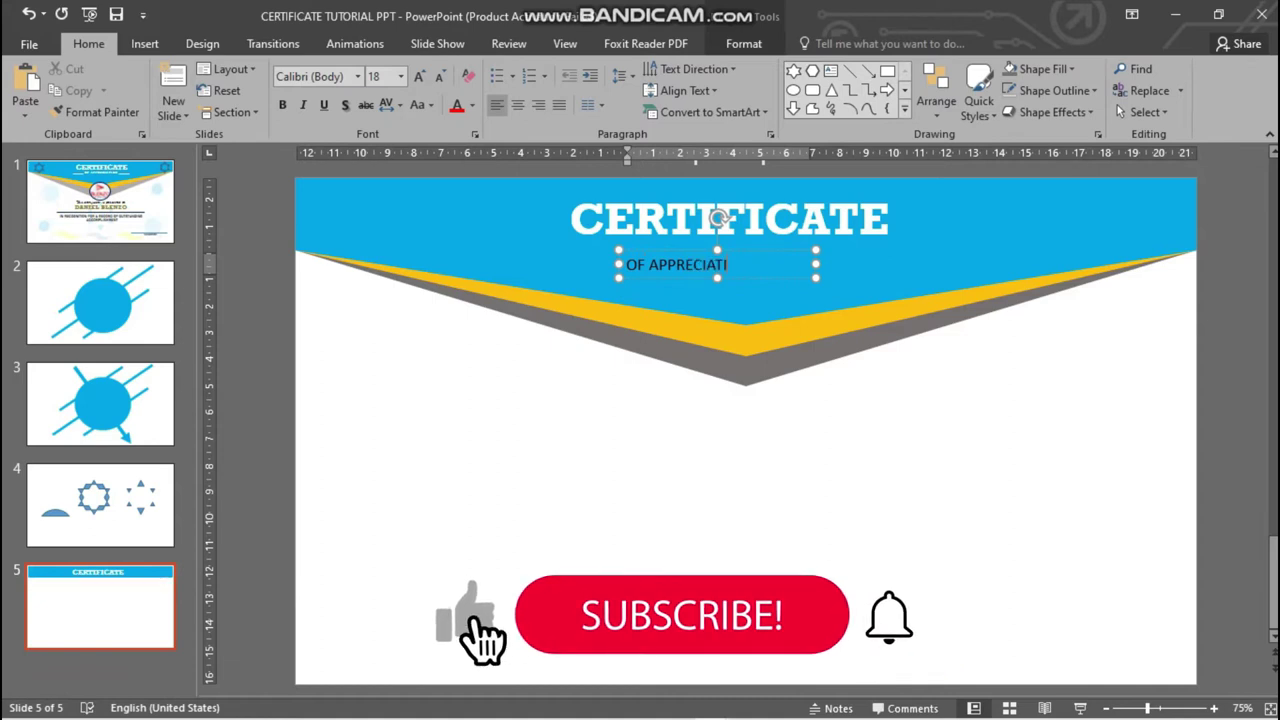
pyautogui.write('ON')
pyautogui.hotkey('ctrl', 'a')
pyautogui.hotkey('ctrl', 'b')
pyautogui.hotkey('ctrl', 'e')
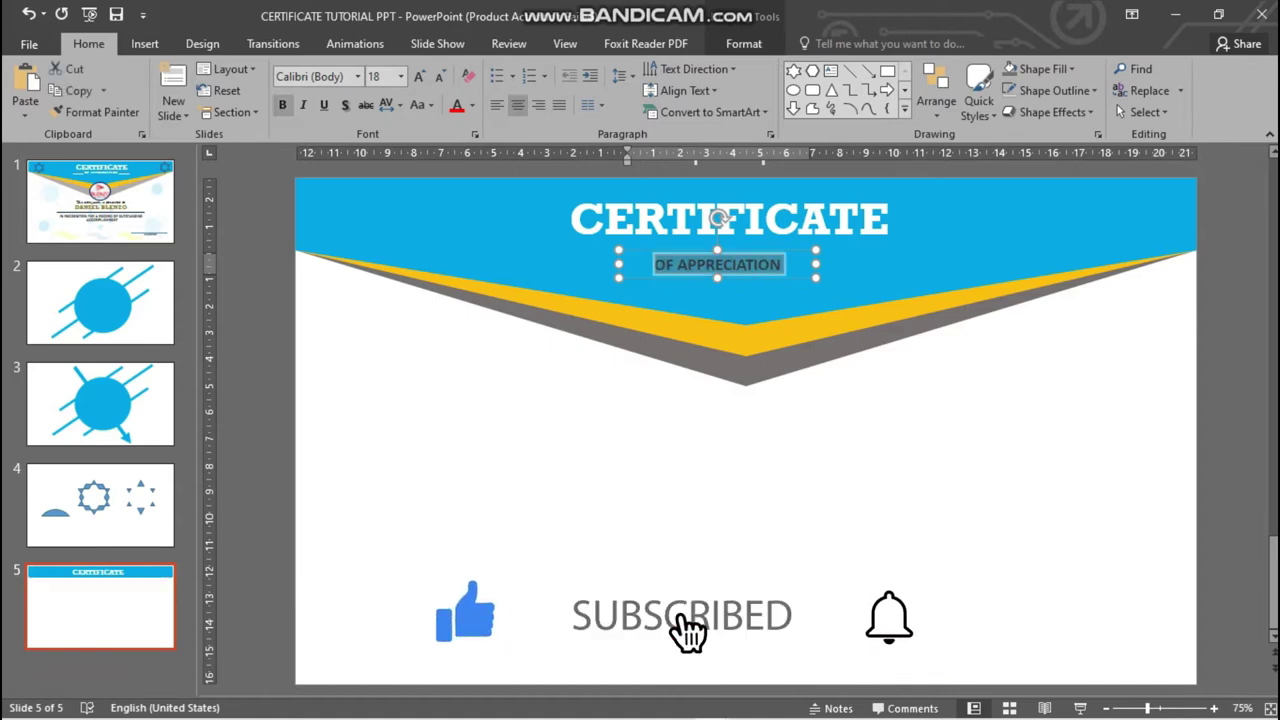
pyautogui.click(318, 76)
pyautogui.write('Rockwell')
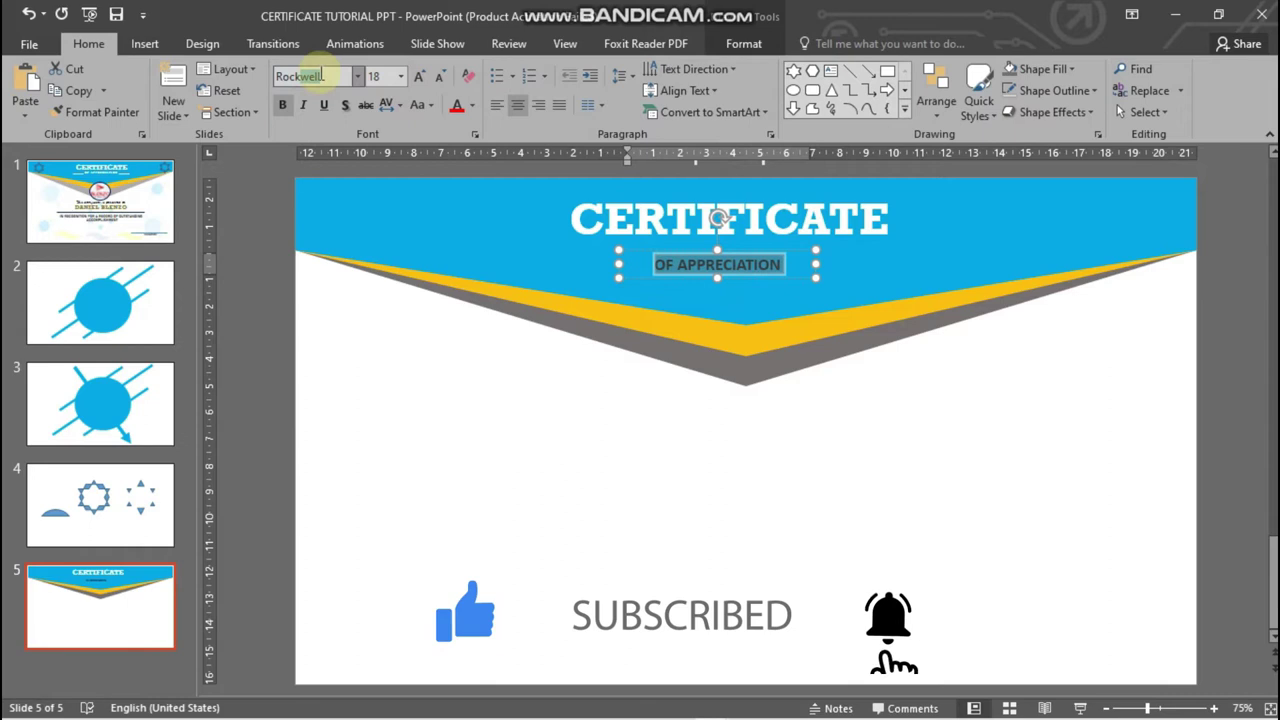
pyautogui.press('Return')
# Give the subtitle loose letter spacing on one line and make its text white.
pyautogui.click(396, 104)
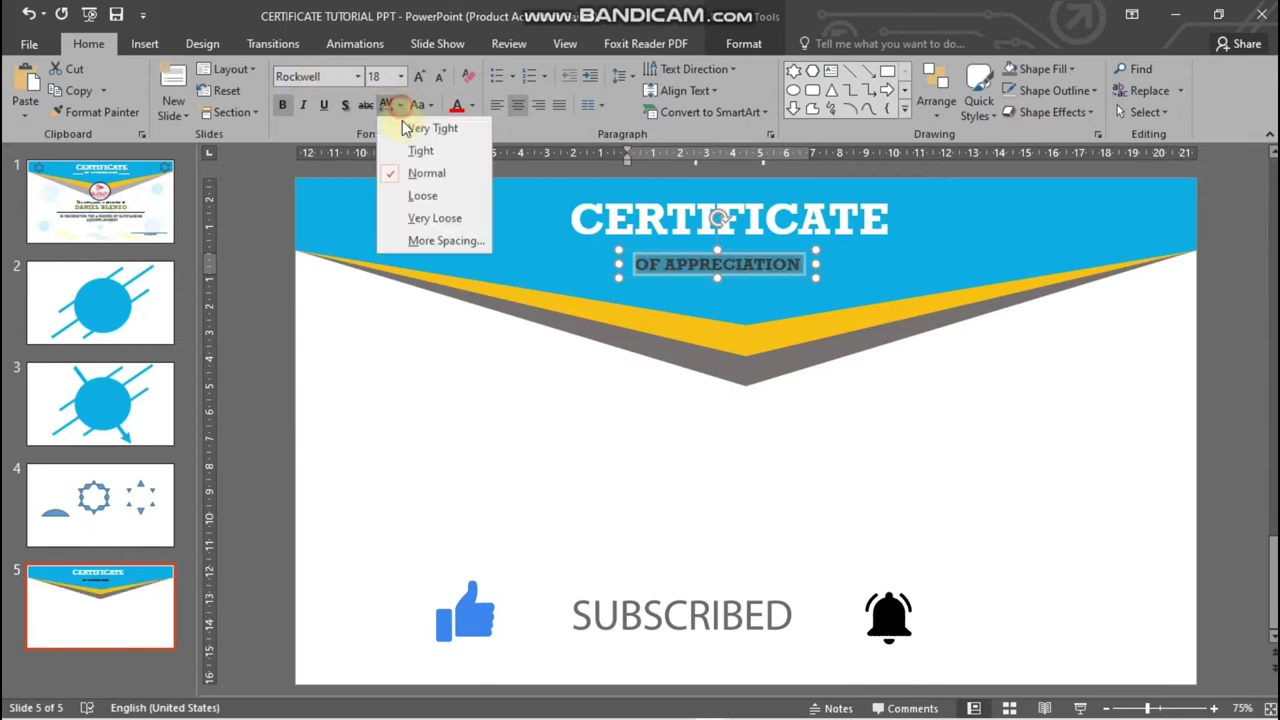
pyautogui.click(415, 197)
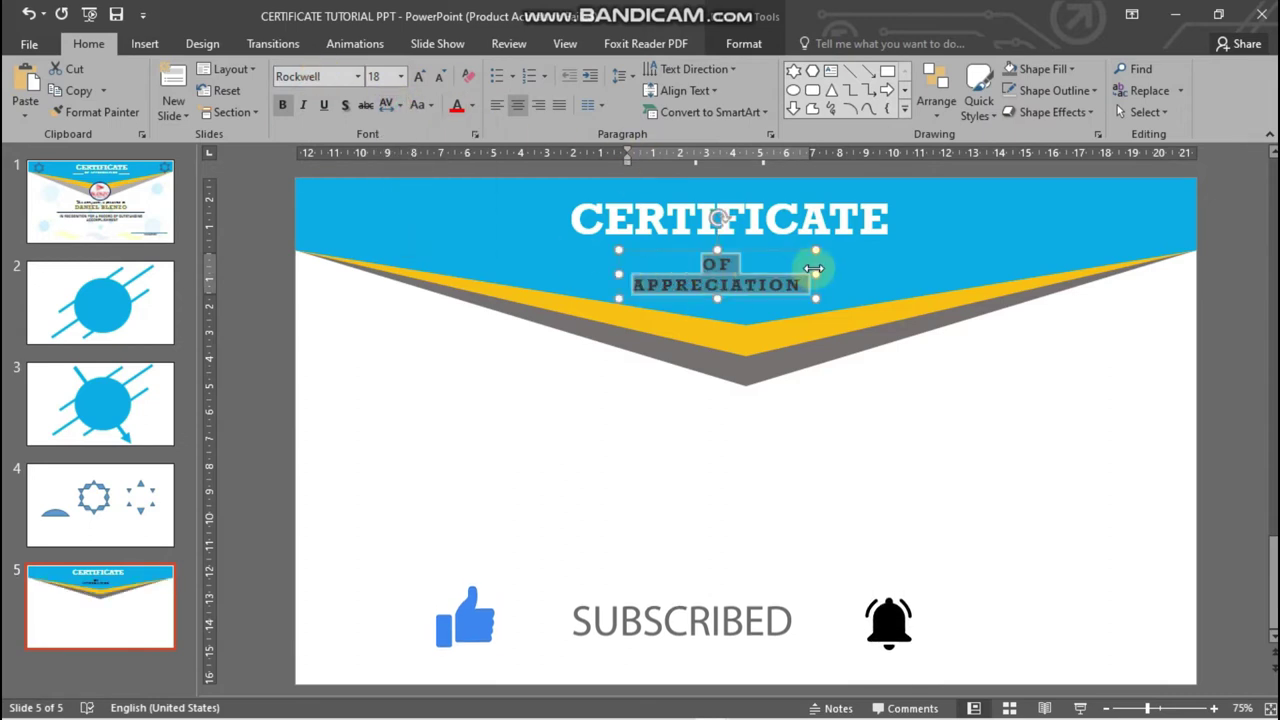
pyautogui.moveTo(822, 276)
pyautogui.mouseDown()
pyautogui.moveTo(845, 277)
pyautogui.moveTo(798, 275)
pyautogui.mouseUp()
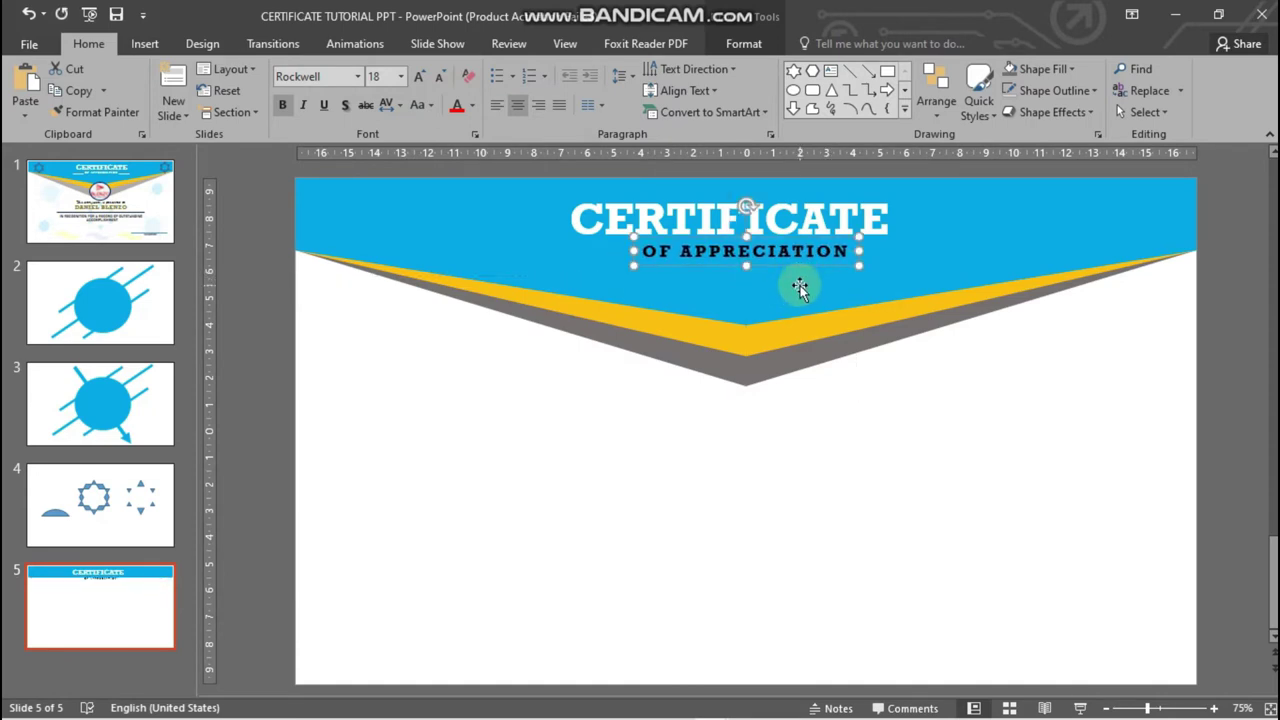
pyautogui.moveTo(800, 288); pyautogui.dragTo(796, 288)
pyautogui.click(750, 250)
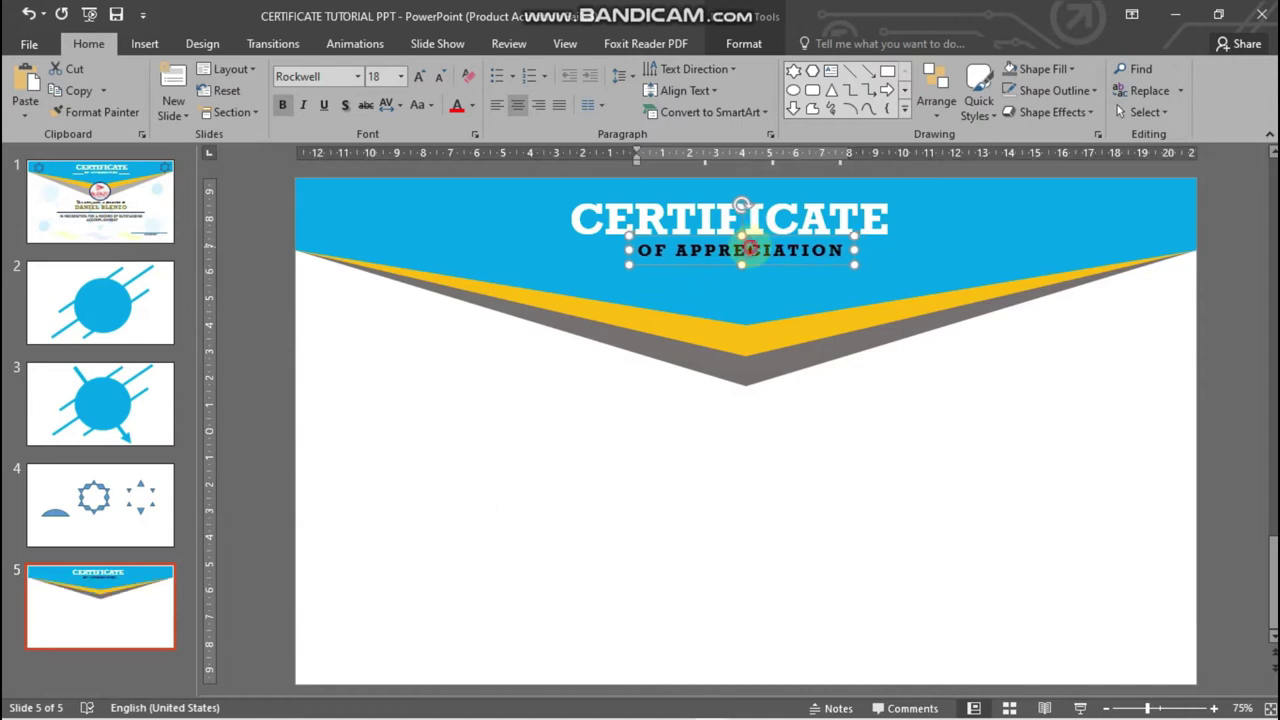
pyautogui.tripleClick(750, 250)
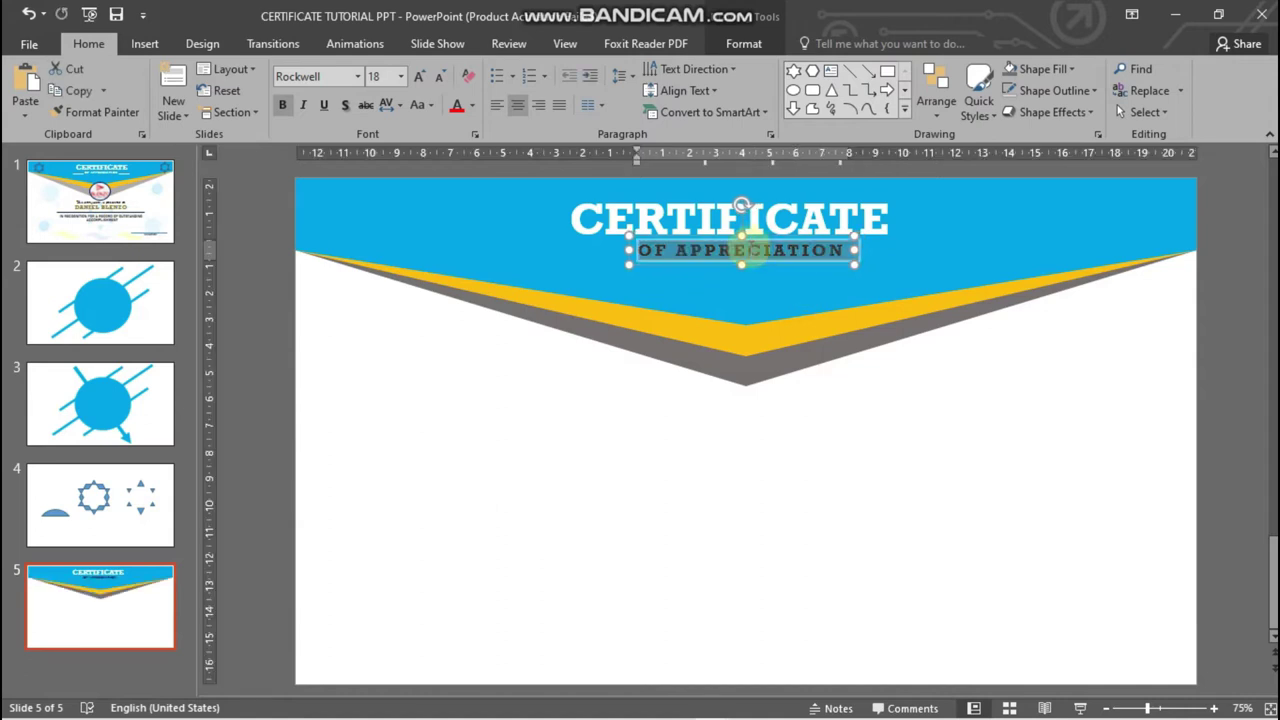
pyautogui.click(741, 44)
pyautogui.click(724, 71)
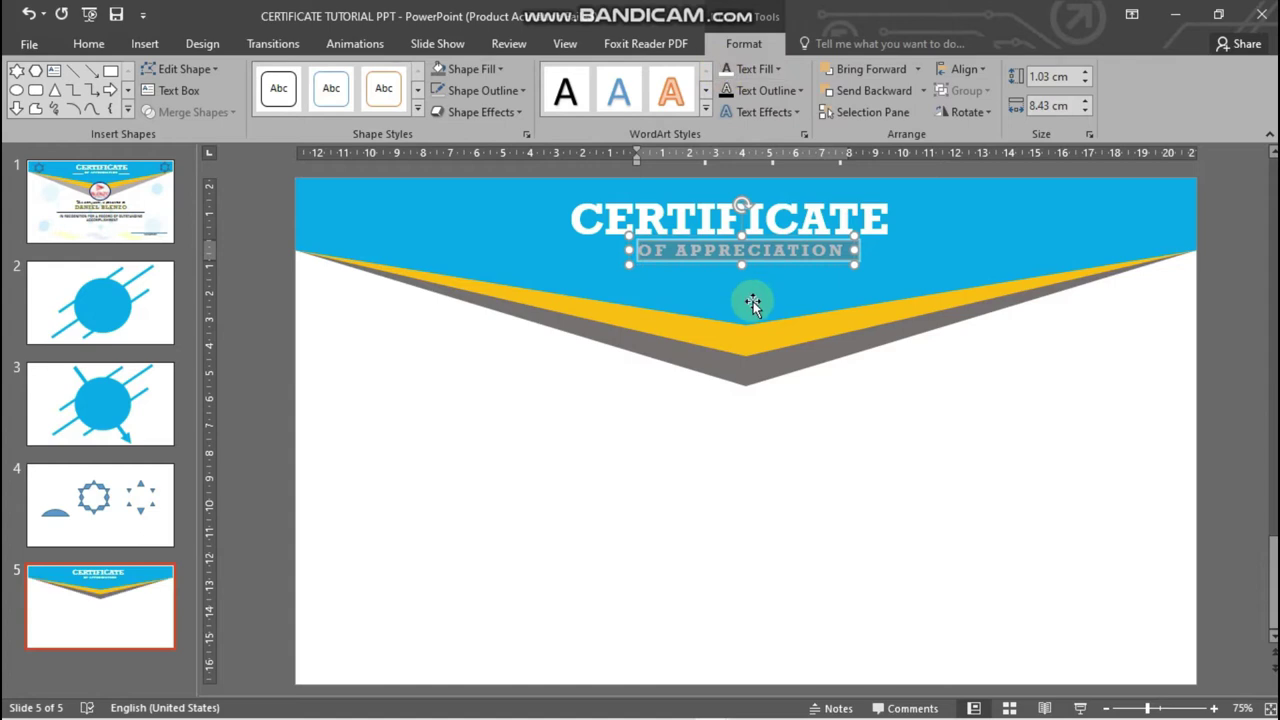
# Centre both the subtitle and the CERTIFICATE boxes horizontally on the slide.
pyautogui.click(964, 69)
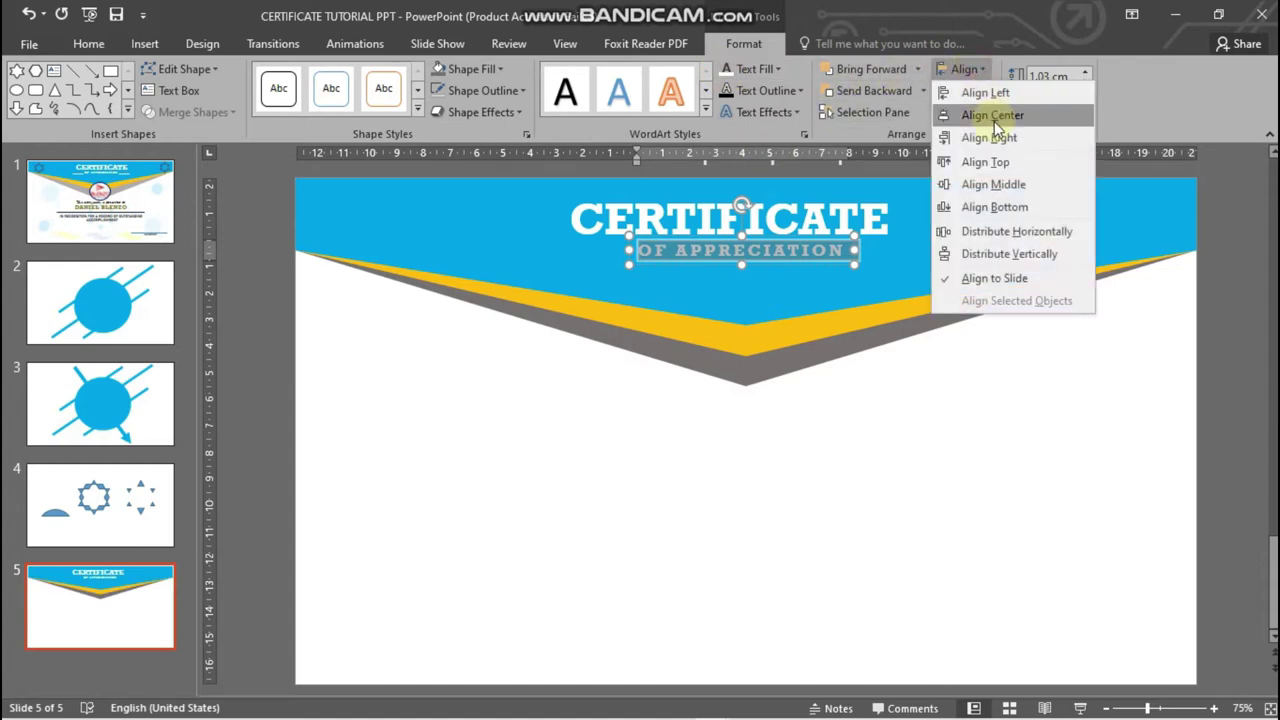
pyautogui.click(973, 114)
pyautogui.click(877, 212)
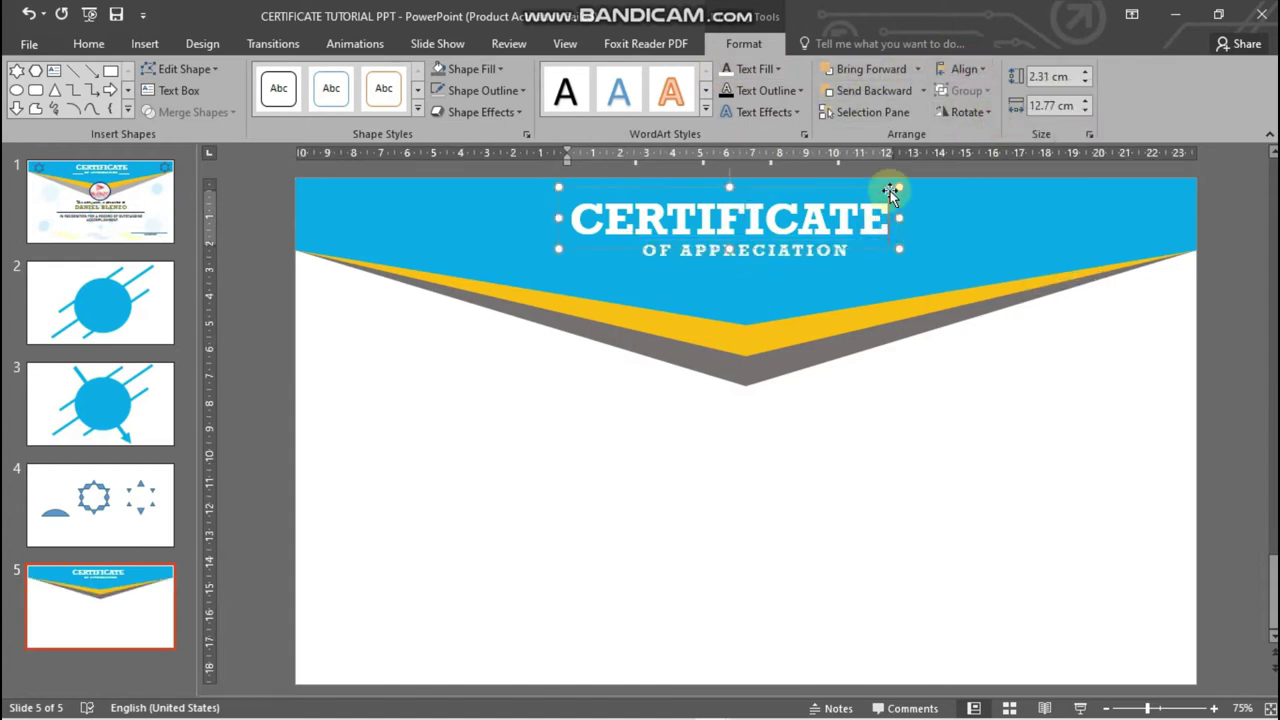
pyautogui.click(970, 72)
pyautogui.click(975, 114)
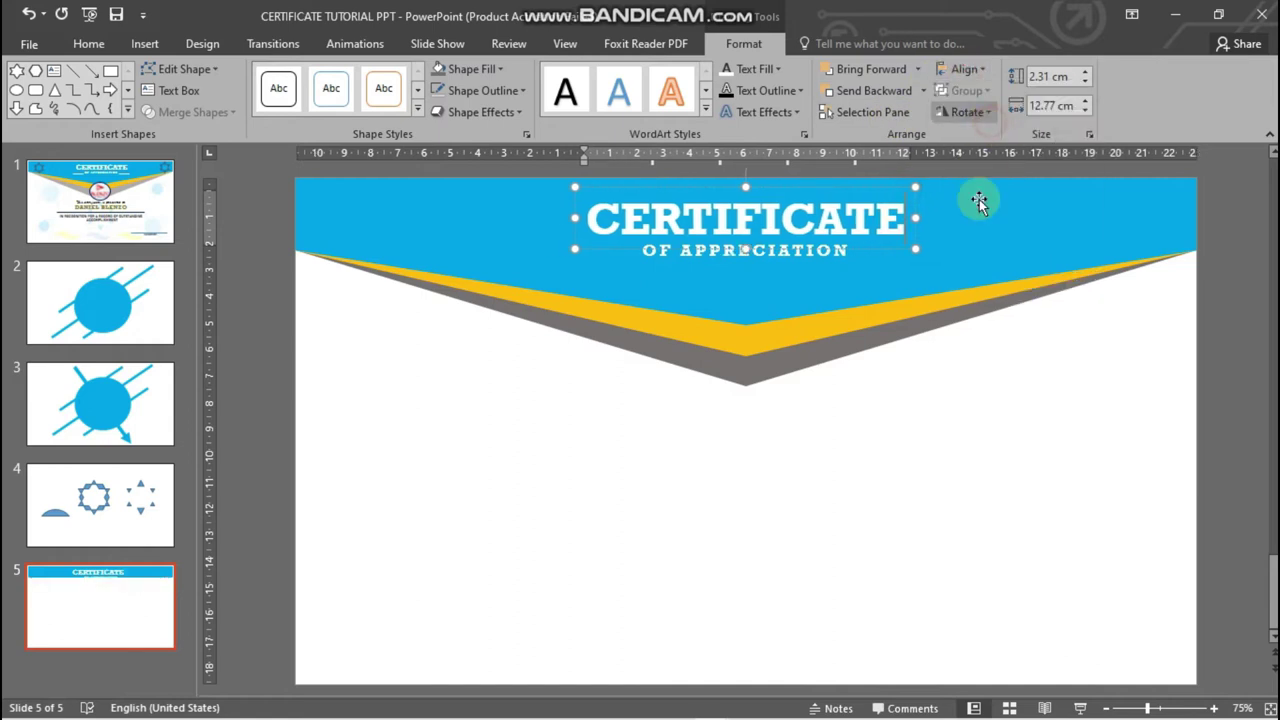
pyautogui.click(815, 468)
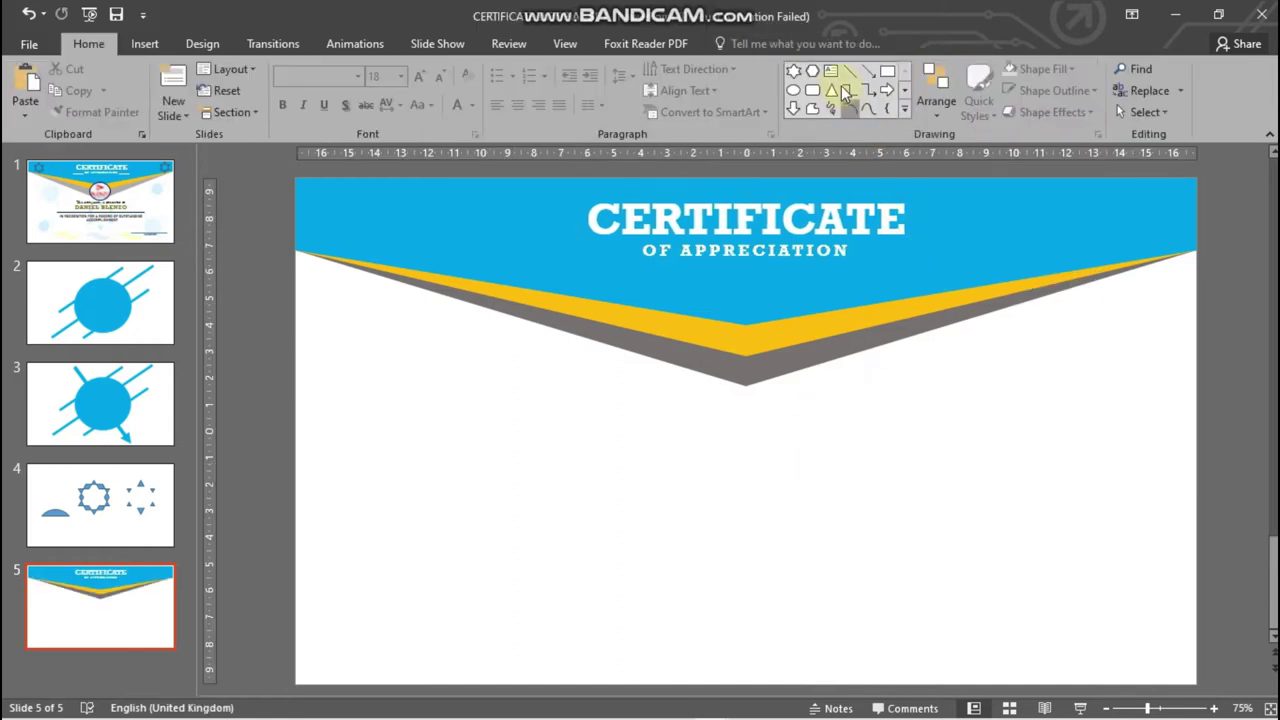
# Draw a 6-pt line coloured white from the title beside OF APPRECIATION, with a matching line on the other side.
pyautogui.click(852, 73)
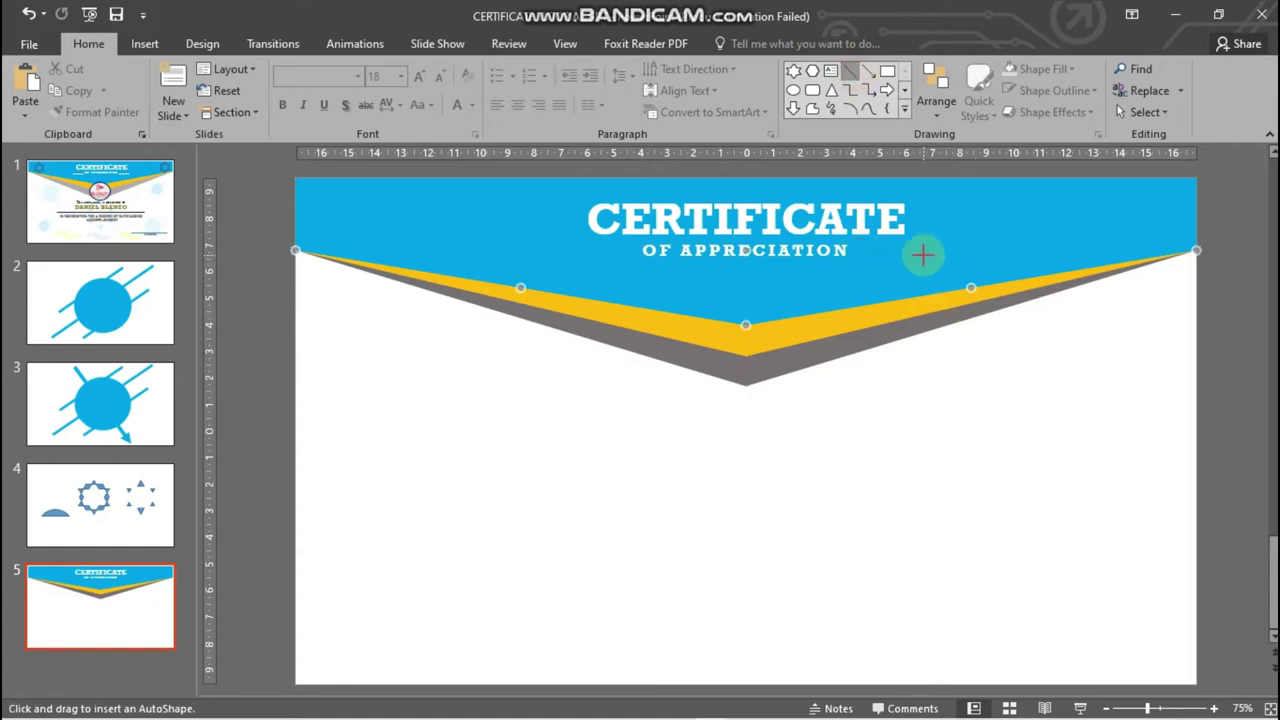
pyautogui.moveTo(916, 251); pyautogui.dragTo(858, 251)
pyautogui.click(483, 90)
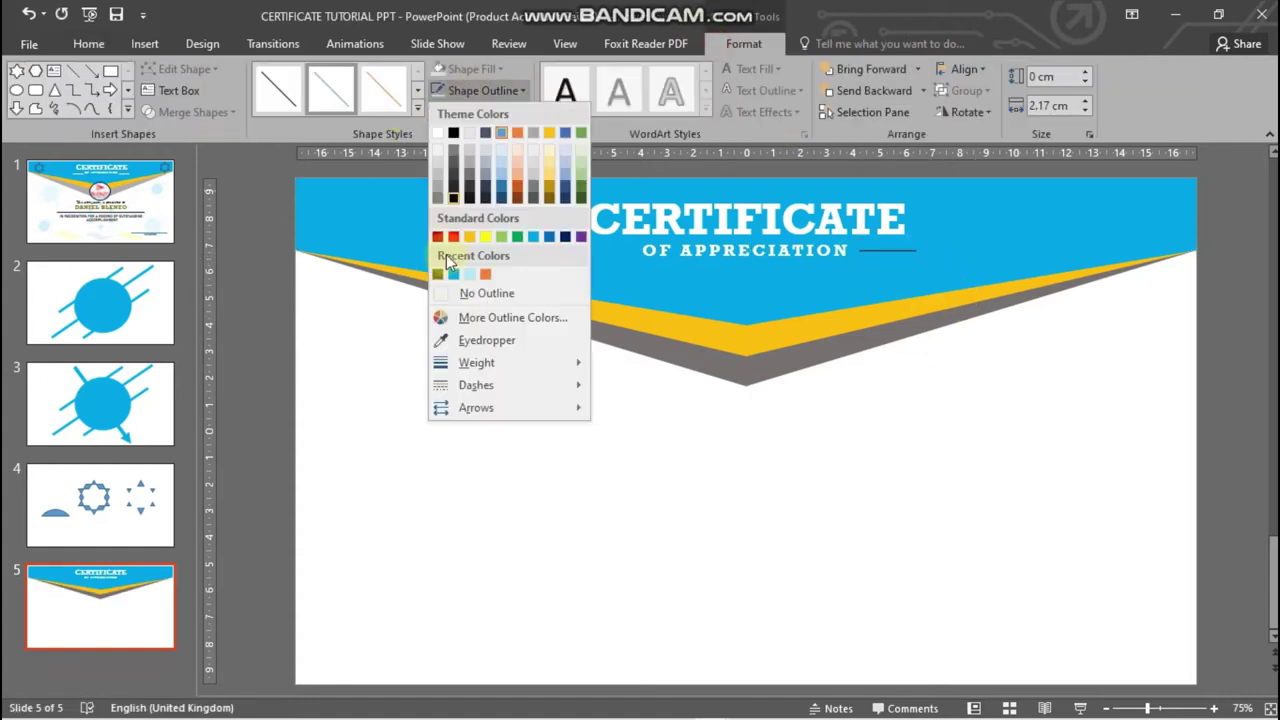
pyautogui.moveTo(476, 362)
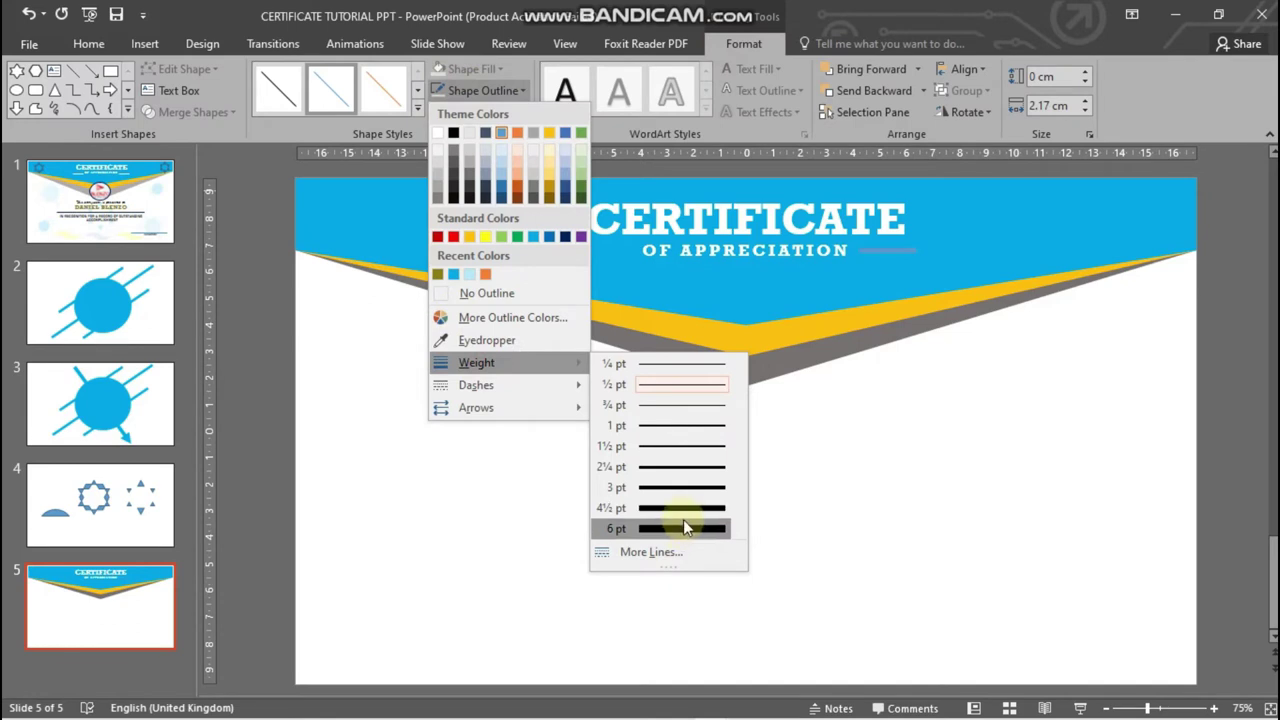
pyautogui.click(684, 523)
pyautogui.click(483, 90)
pyautogui.click(471, 337)
pyautogui.click(581, 257)
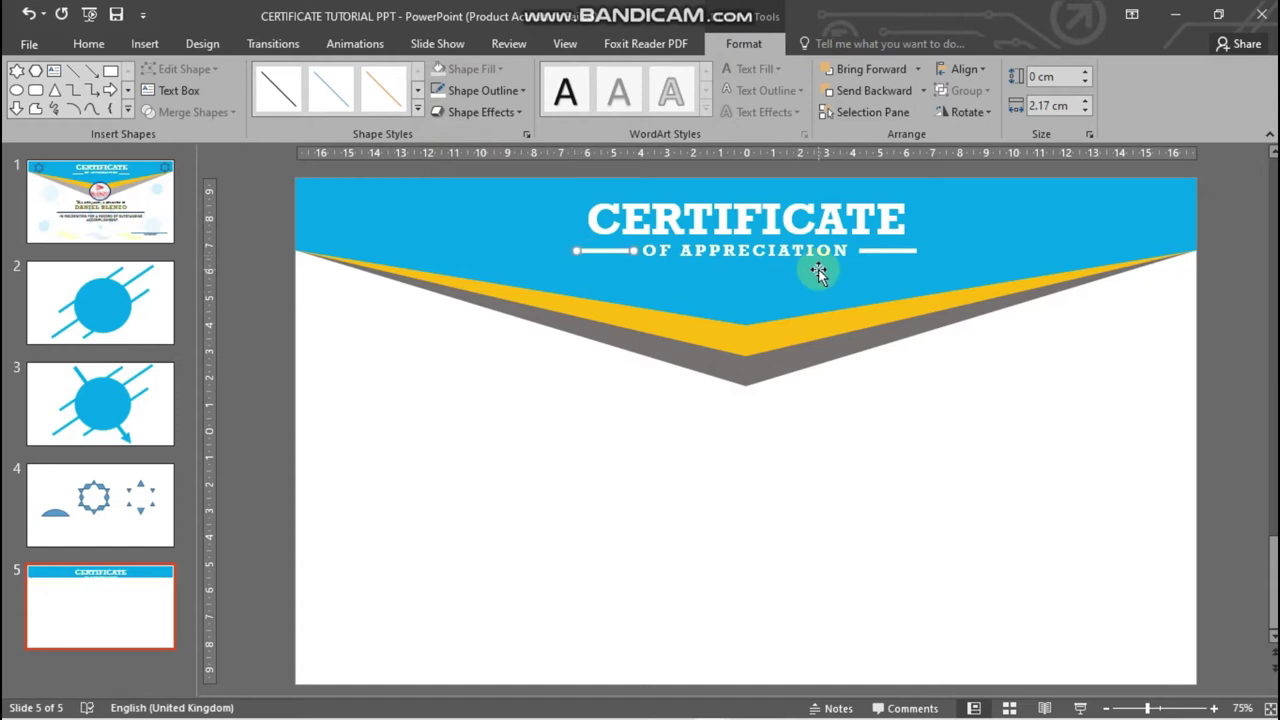
pyautogui.moveTo(818, 272); pyautogui.dragTo(896, 257)
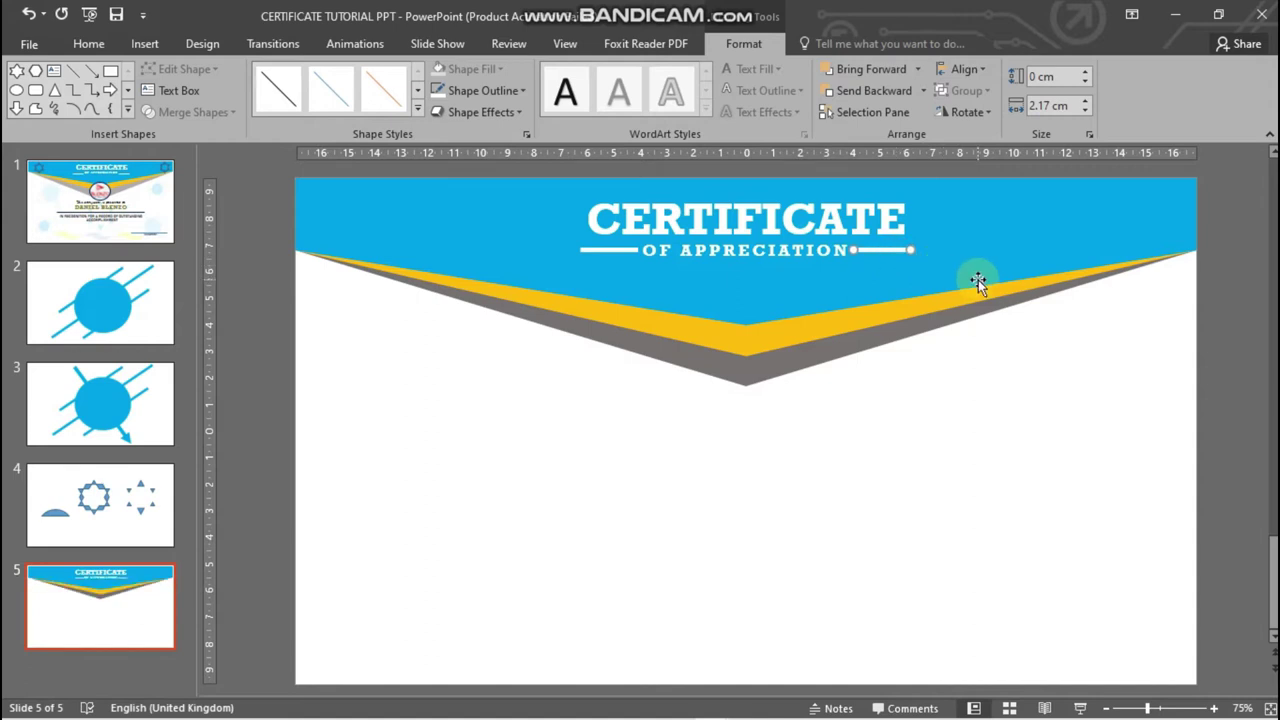
pyautogui.click(778, 359)
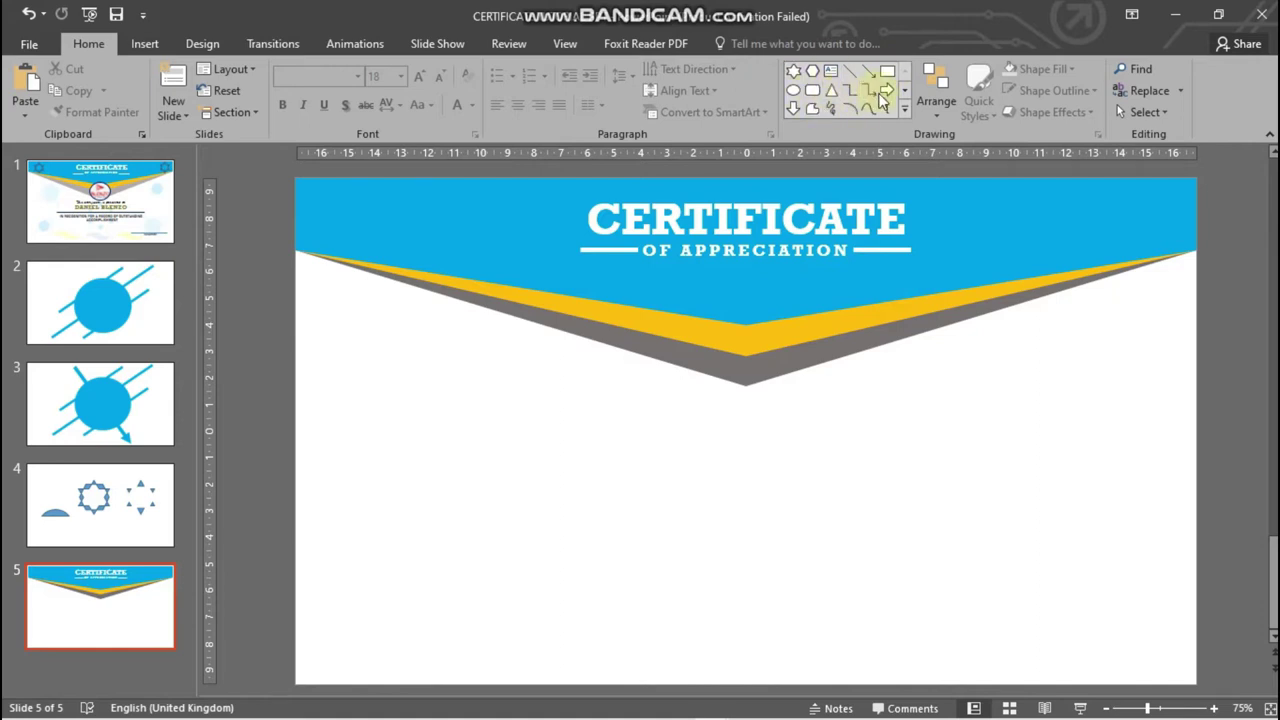
# Draw a hexagon below the header and line a star up over it.
pyautogui.click(811, 72)
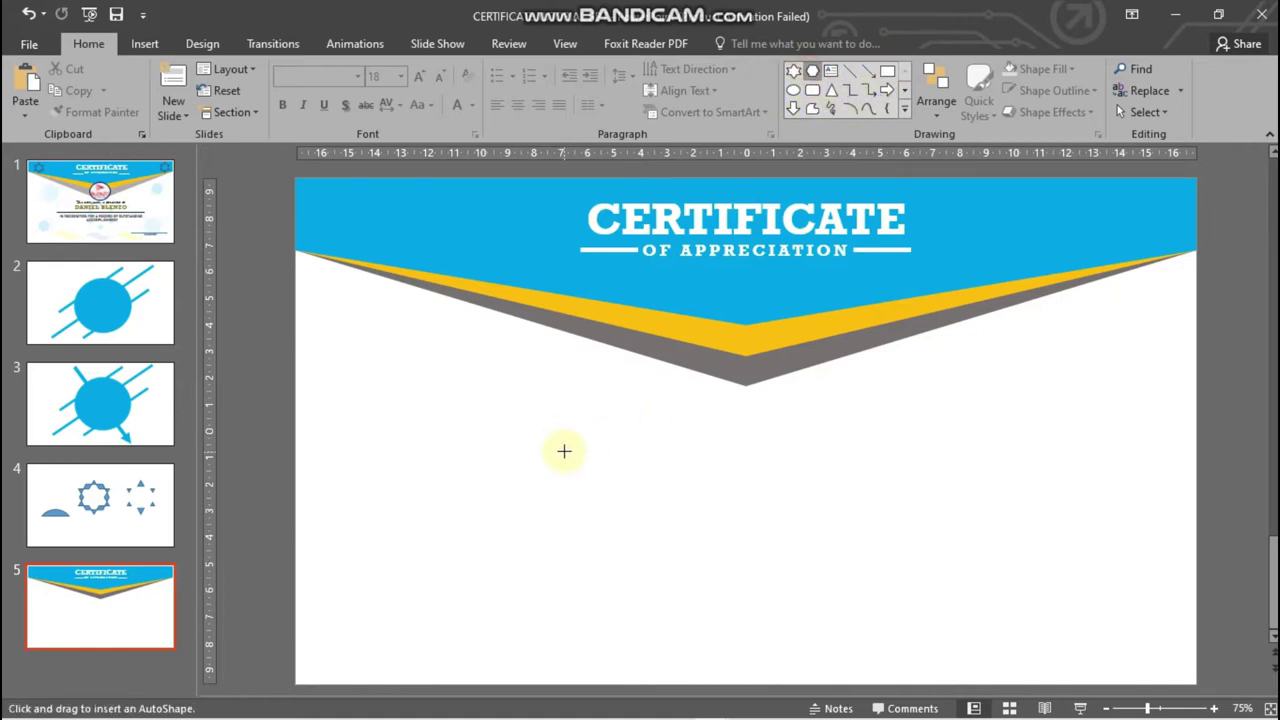
pyautogui.moveTo(512, 443); pyautogui.dragTo(666, 564)
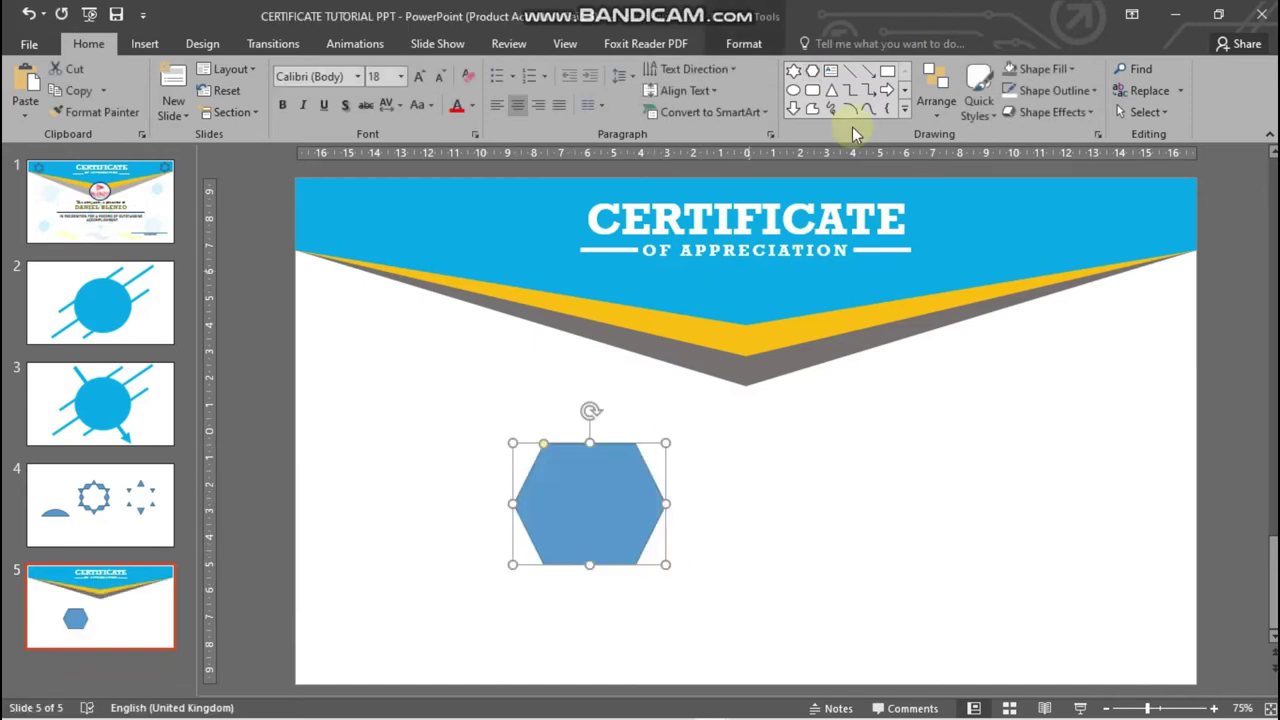
pyautogui.click(795, 73)
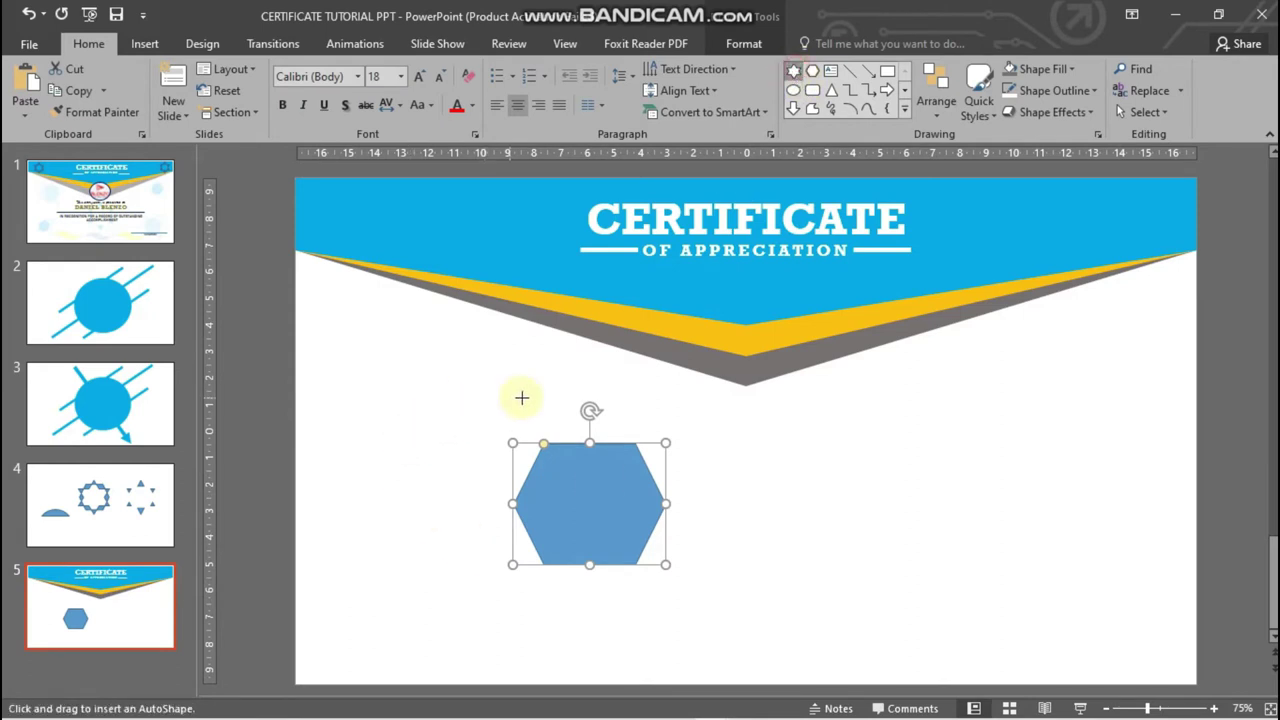
pyautogui.moveTo(527, 411); pyautogui.dragTo(679, 601)
pyautogui.moveTo(600, 503); pyautogui.dragTo(589, 508)
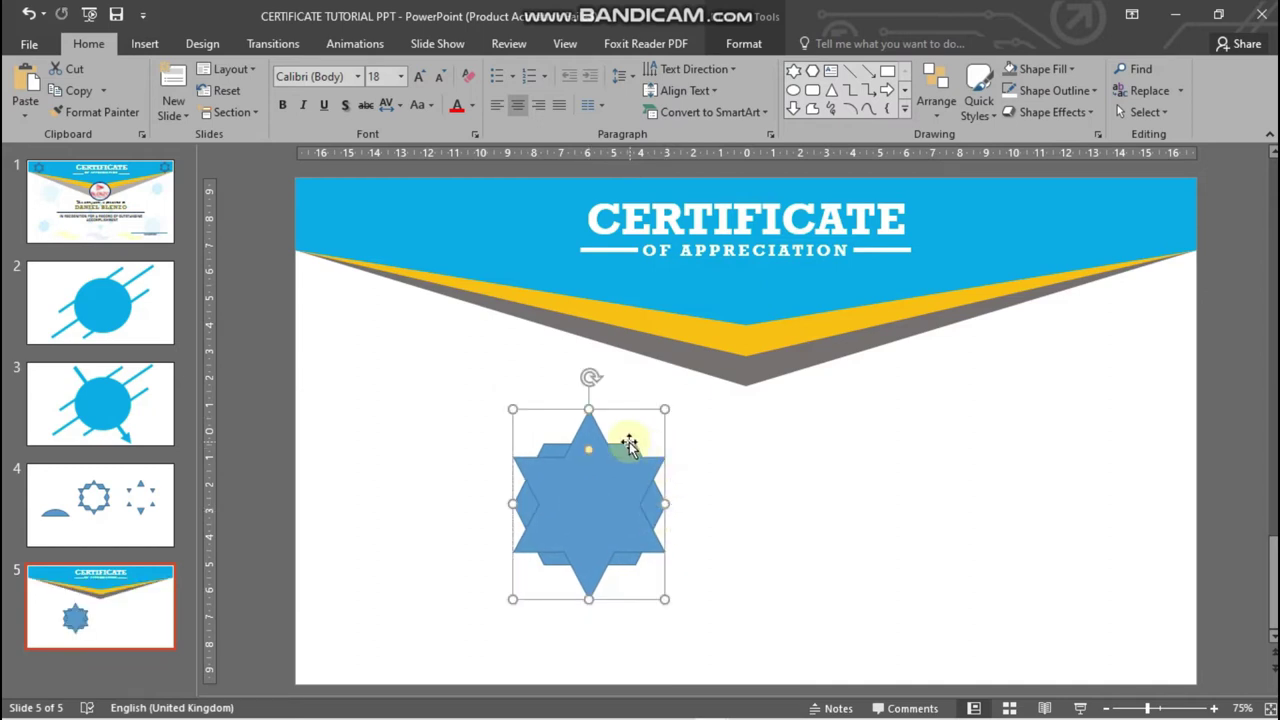
# Combine the shapes into a hollow star, fill it dark blue, shrink it, and place it top-left.
pyautogui.hotkey('ctrl', 'a')
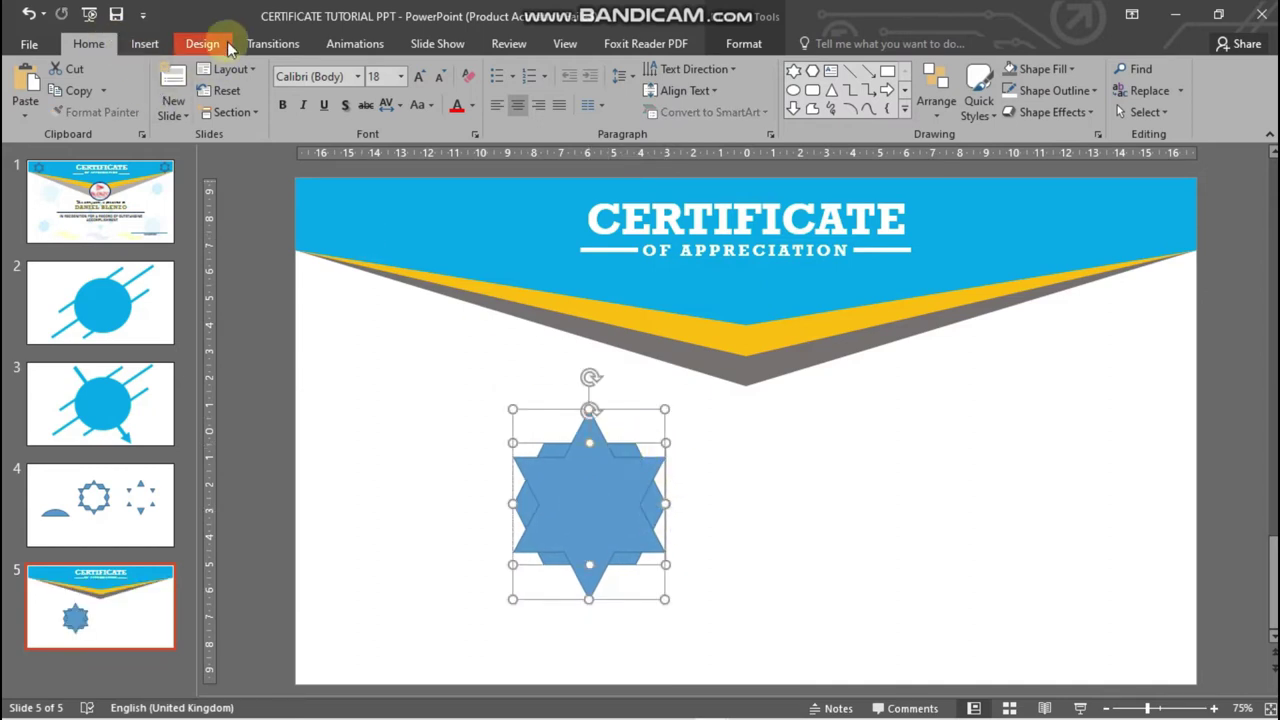
pyautogui.click(745, 44)
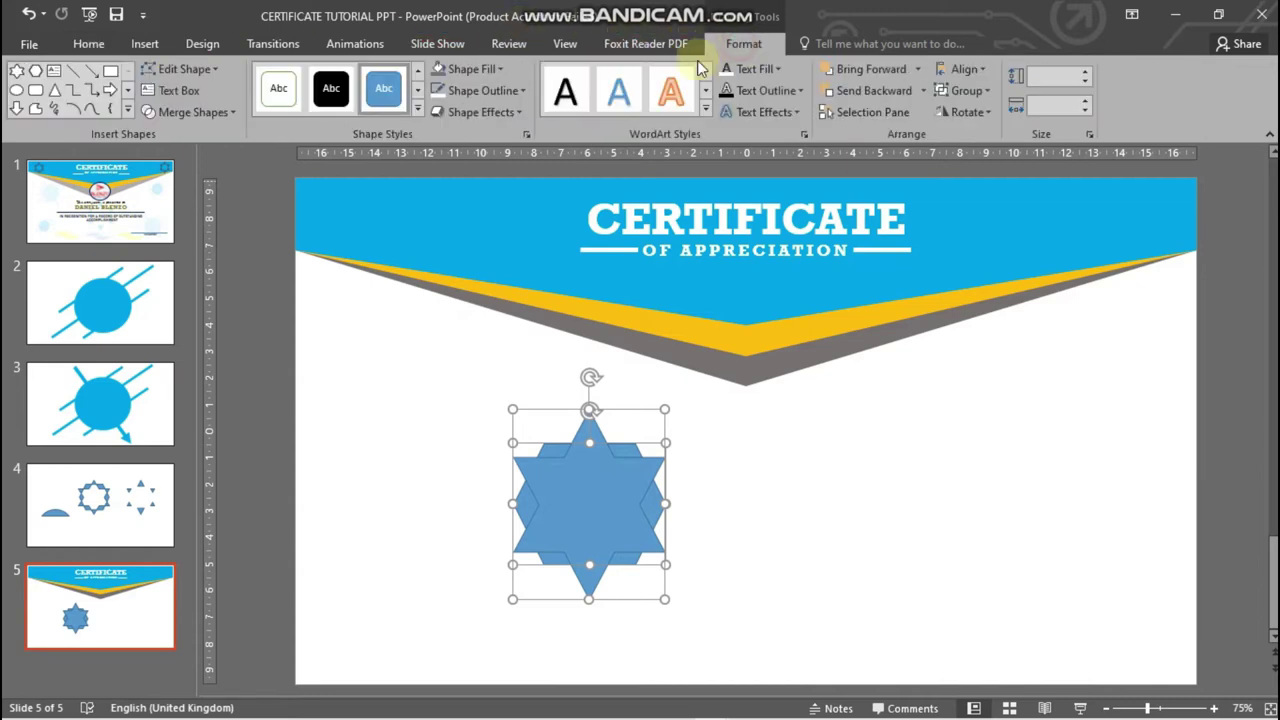
pyautogui.click(204, 113)
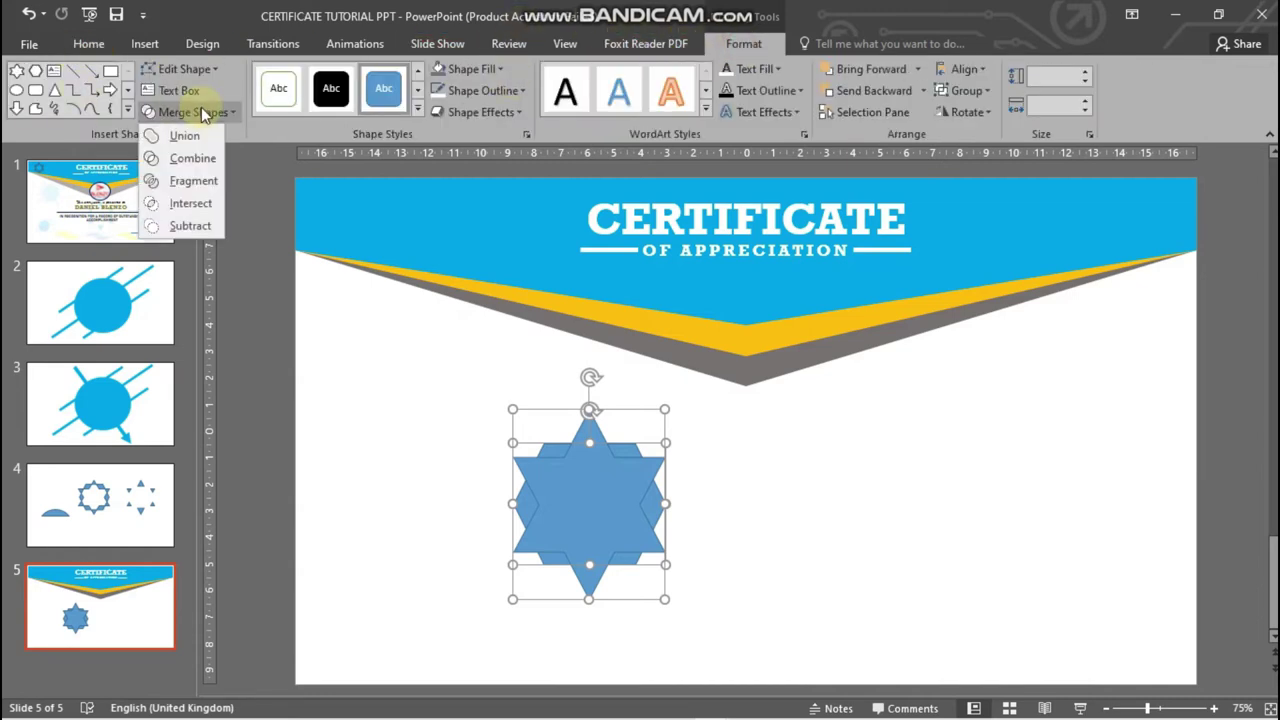
pyautogui.click(194, 158)
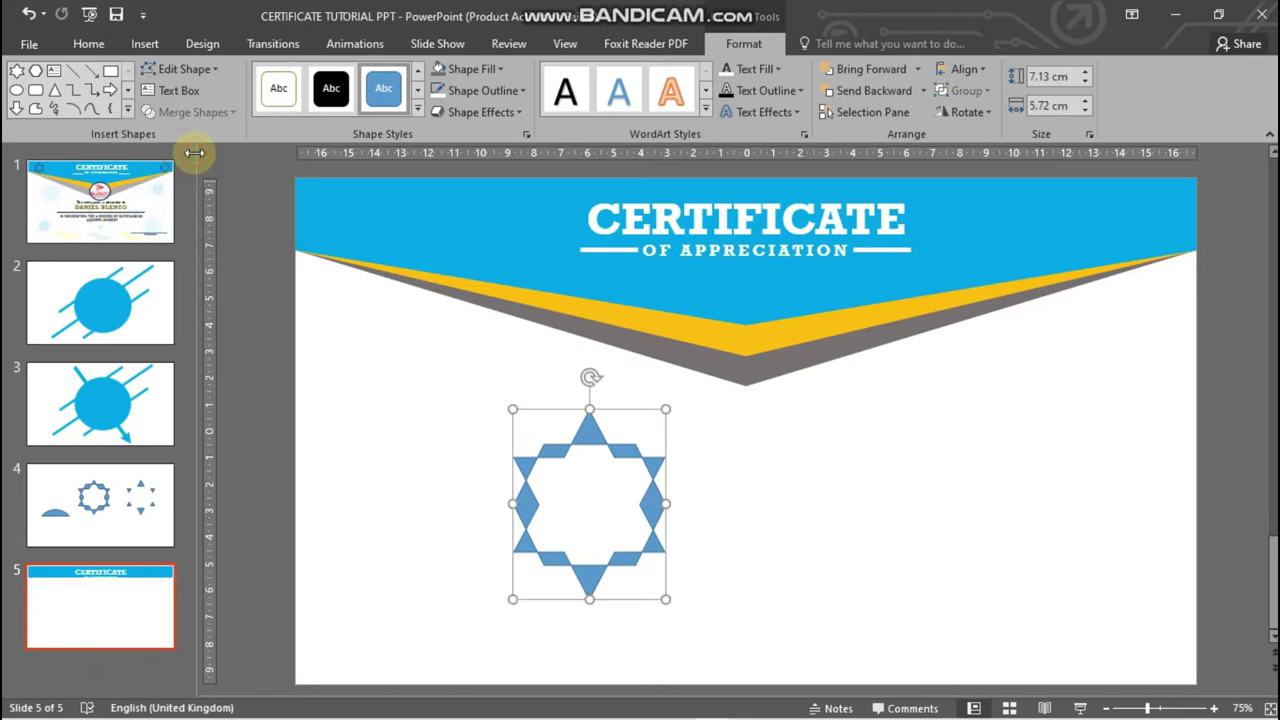
pyautogui.click(470, 69)
pyautogui.click(566, 217)
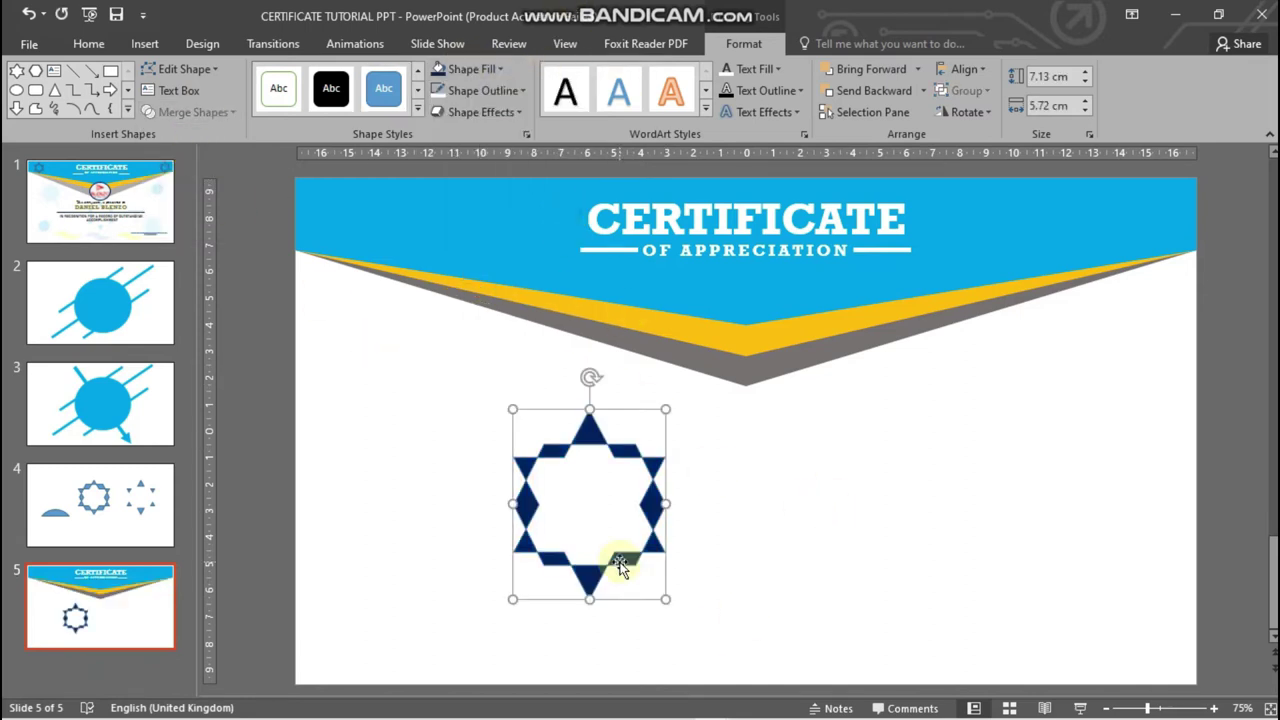
pyautogui.moveTo(665, 410); pyautogui.dragTo(607, 484)
pyautogui.moveTo(552, 515)
pyautogui.mouseDown()
pyautogui.moveTo(363, 199)
pyautogui.moveTo(362, 230)
pyautogui.moveTo(1167, 226)
pyautogui.mouseUp()
# Place the star copy top-right, then draw a hexagon with a six-point star over it.
pyautogui.click(1062, 373)
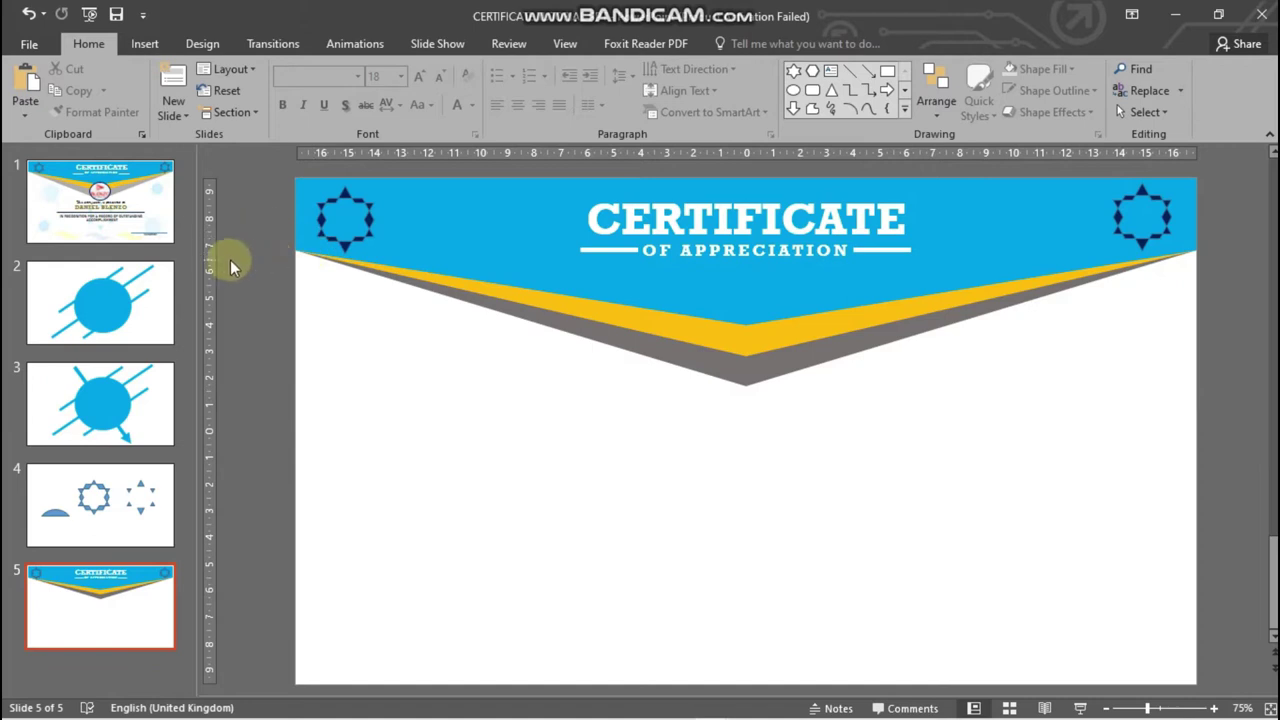
pyautogui.click(812, 70)
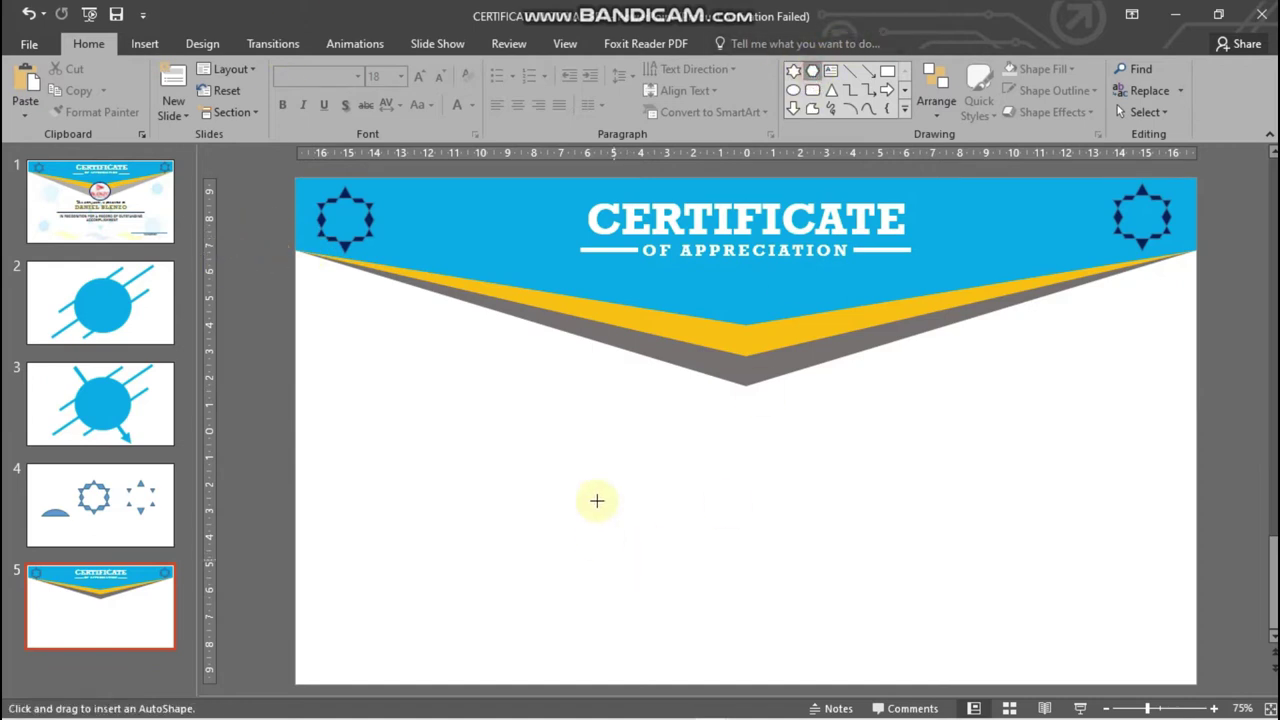
pyautogui.moveTo(638, 450); pyautogui.dragTo(839, 612)
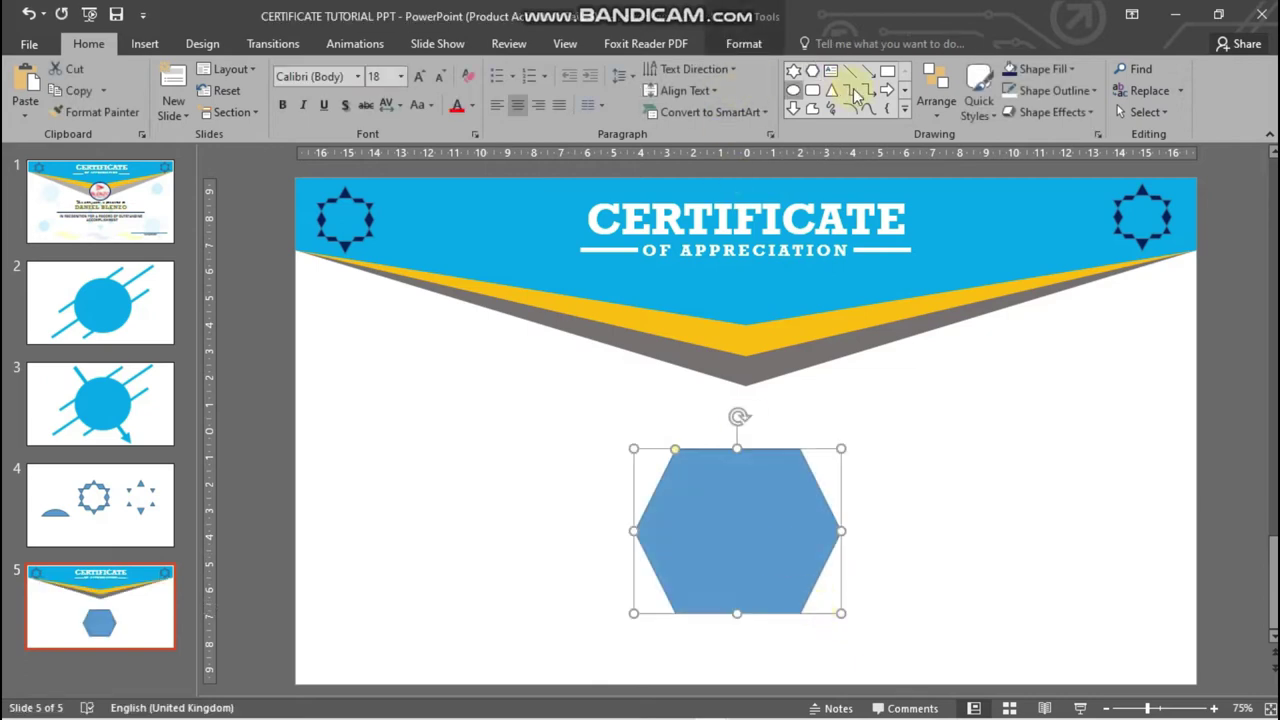
pyautogui.click(794, 72)
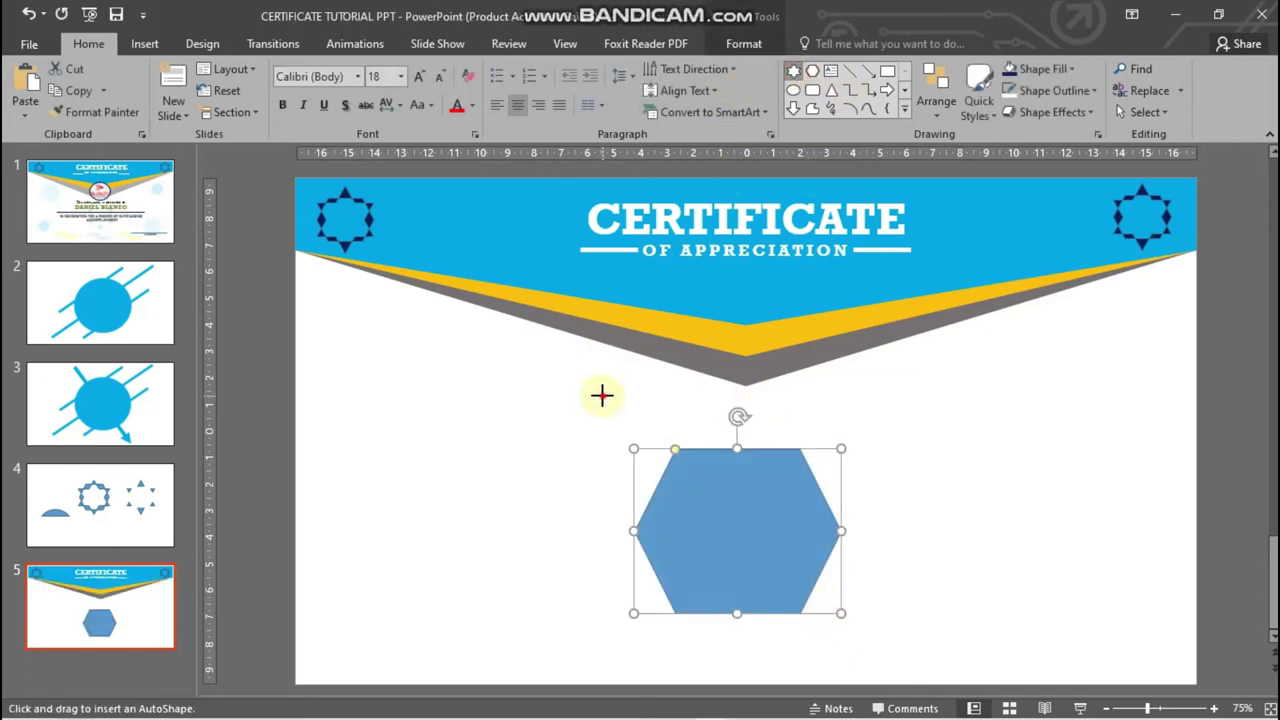
pyautogui.moveTo(601, 395); pyautogui.dragTo(867, 669)
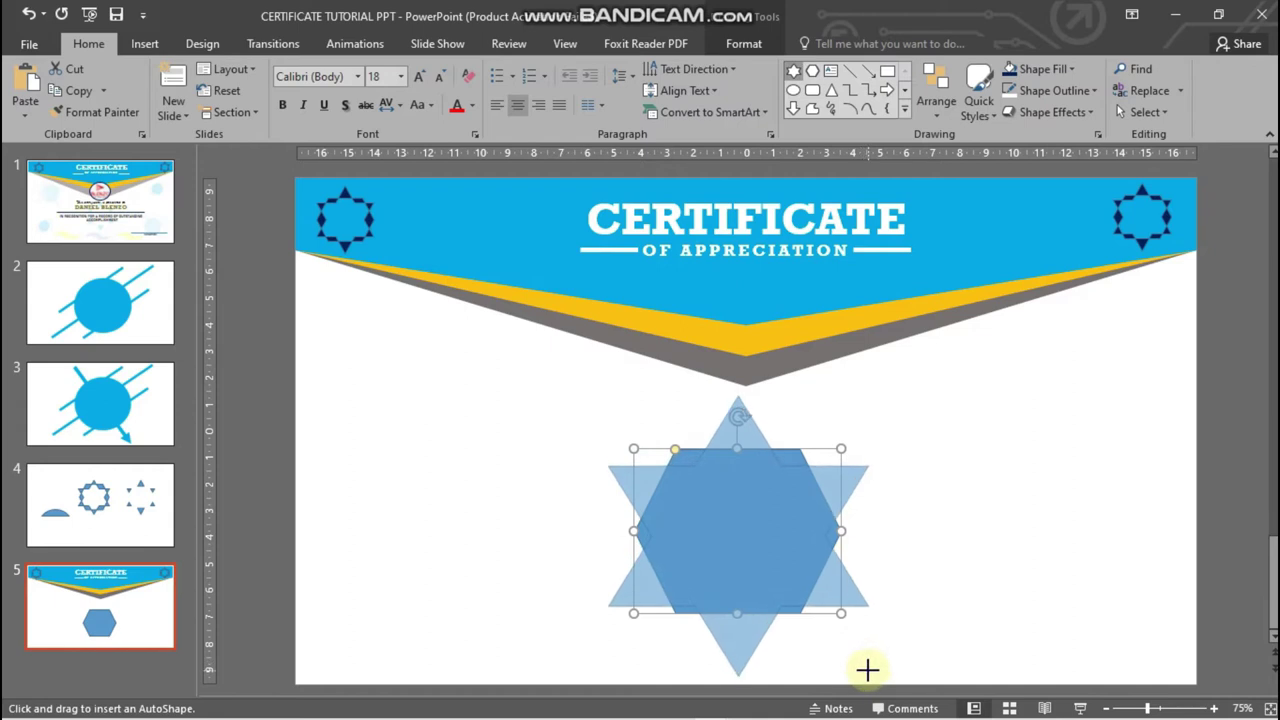
pyautogui.moveTo(867, 669); pyautogui.dragTo(872, 664)
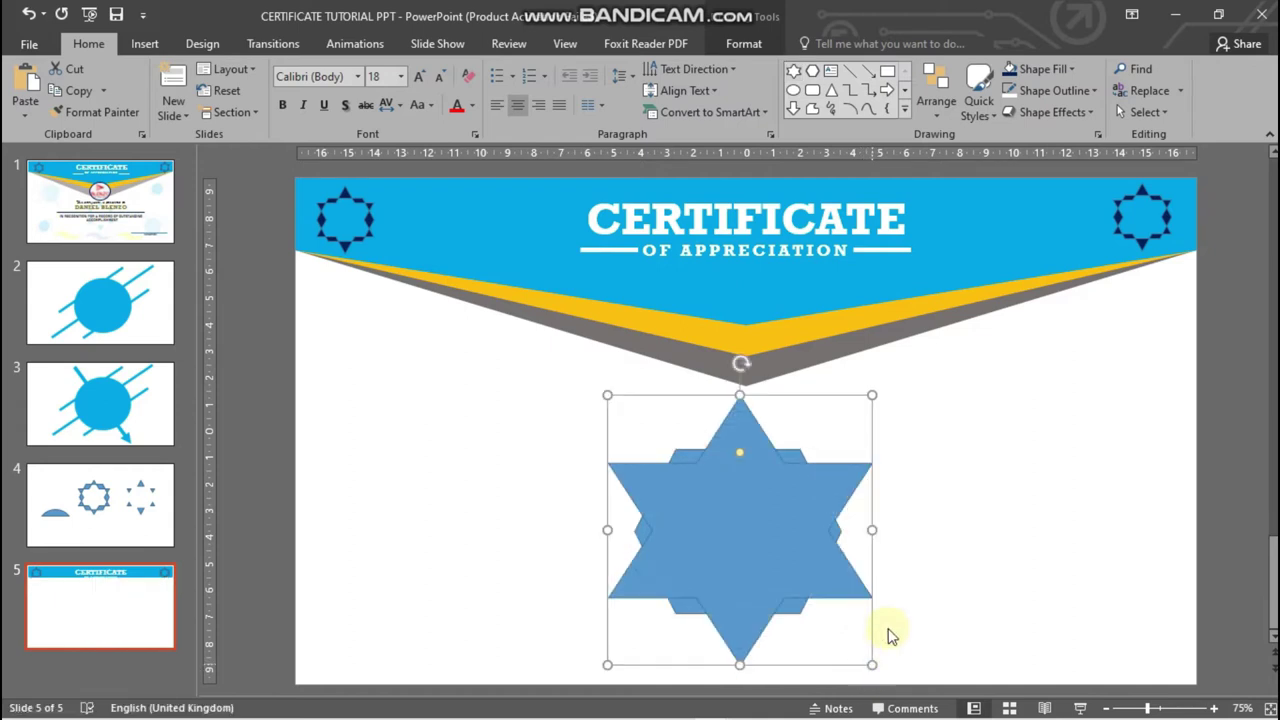
pyautogui.moveTo(760, 563); pyautogui.dragTo(758, 559)
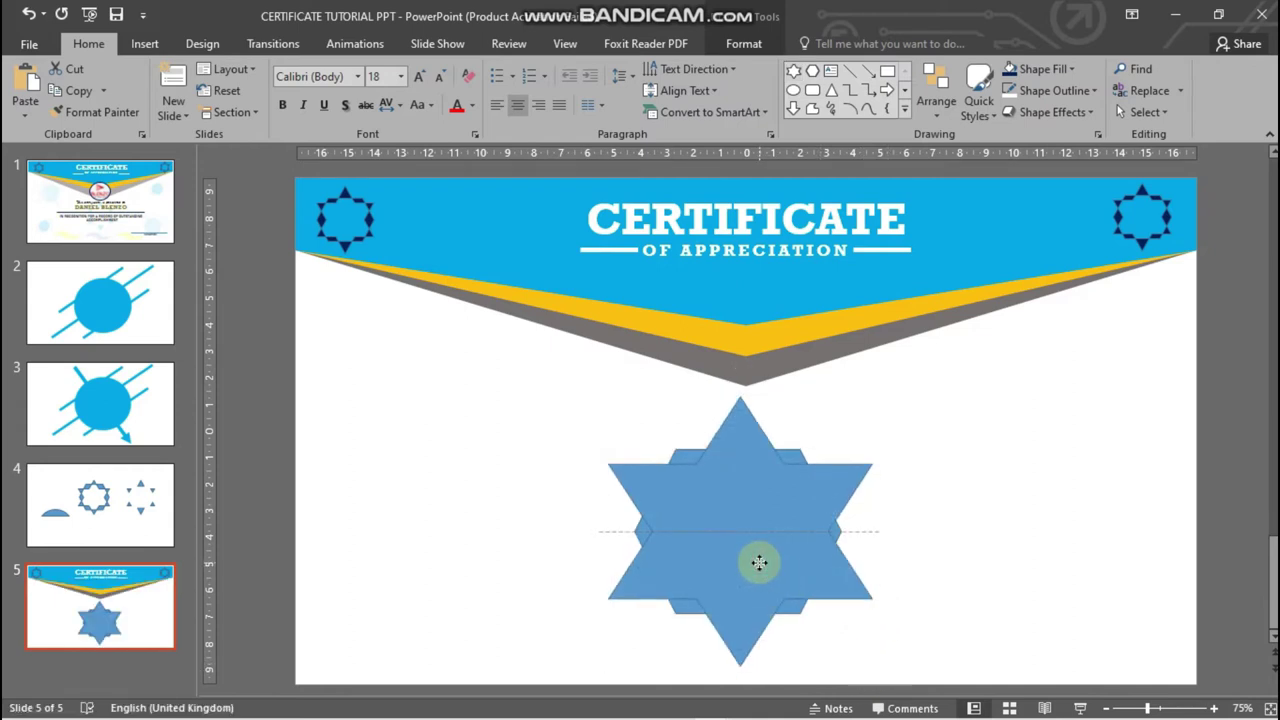
pyautogui.moveTo(600, 396); pyautogui.dragTo(601, 416)
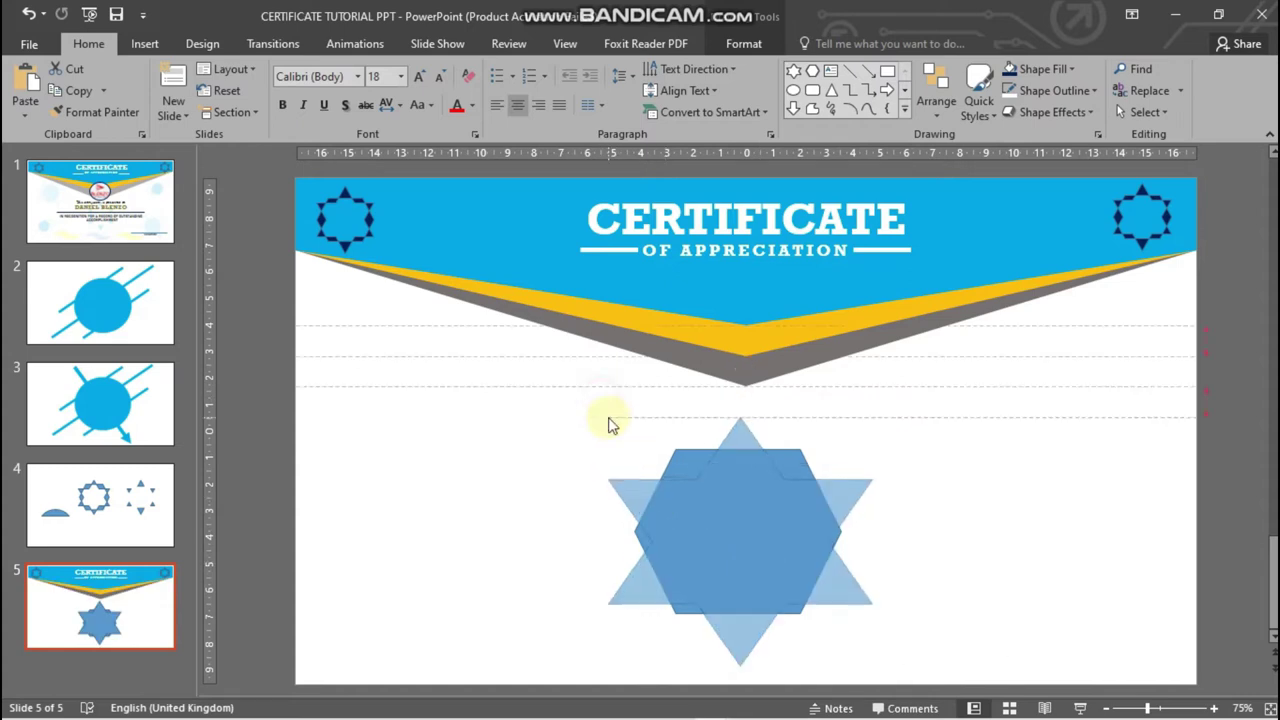
pyautogui.moveTo(872, 545); pyautogui.dragTo(853, 541)
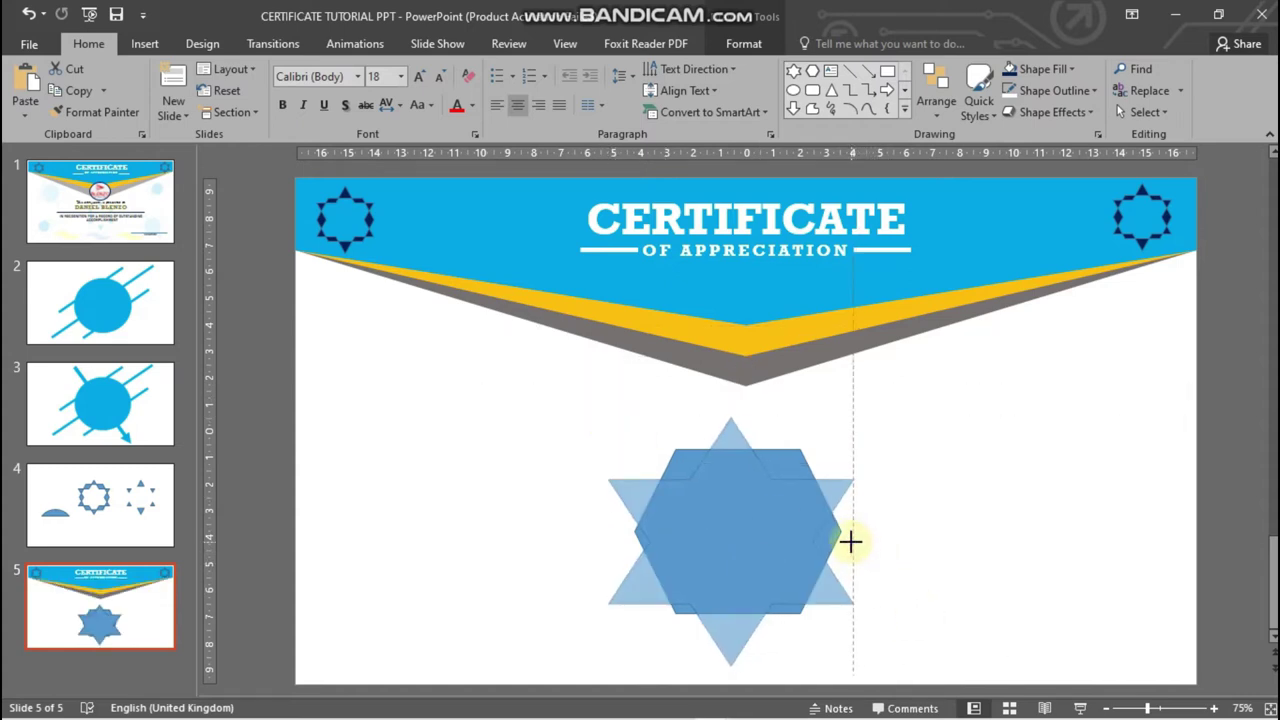
pyautogui.moveTo(723, 541); pyautogui.dragTo(725, 537)
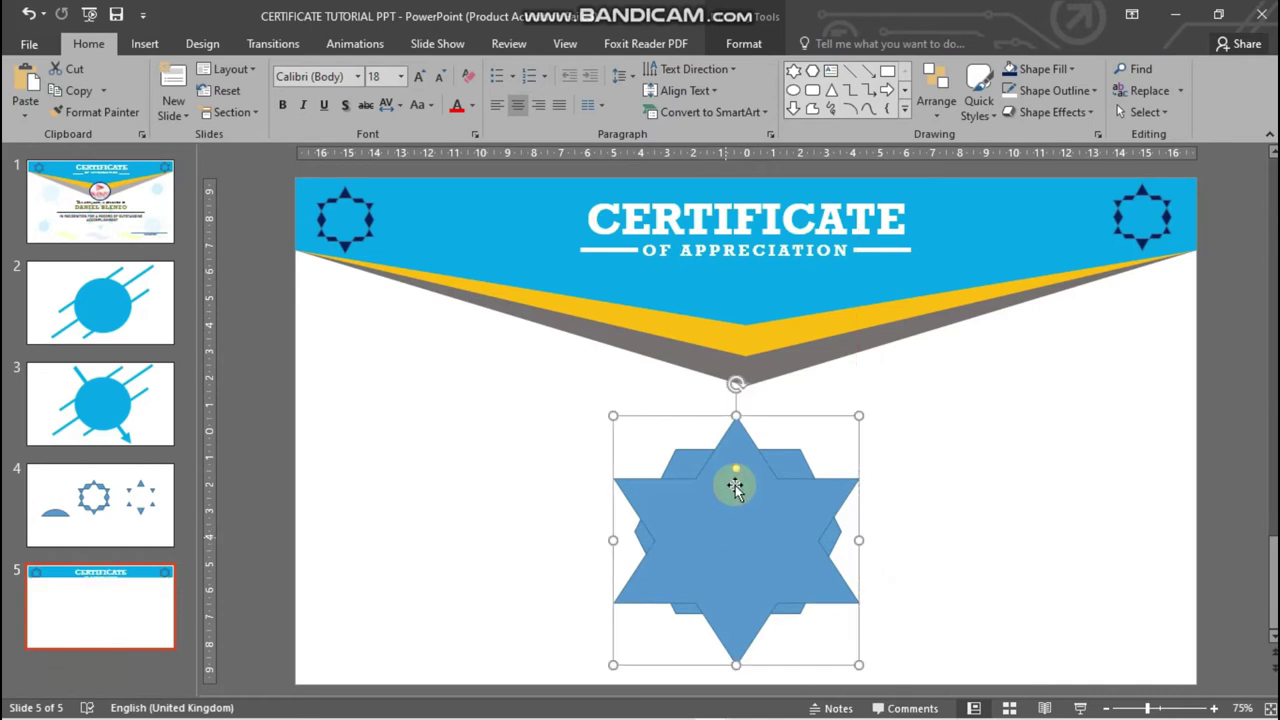
# Centre-align the six-point star and hexagon on each other and select both.
pyautogui.keyDown('shift'); pyautogui.click(797, 463); pyautogui.keyUp('shift')
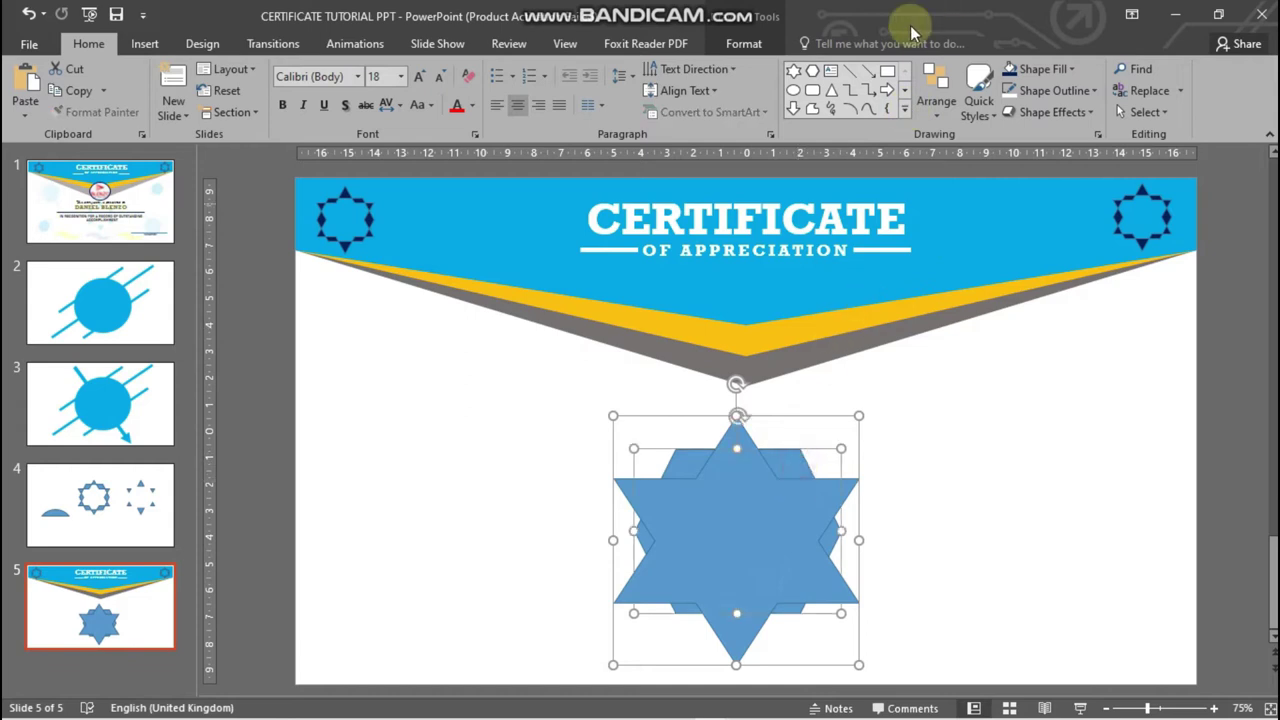
pyautogui.click(740, 46)
pyautogui.click(962, 69)
pyautogui.click(987, 120)
pyautogui.click(963, 451)
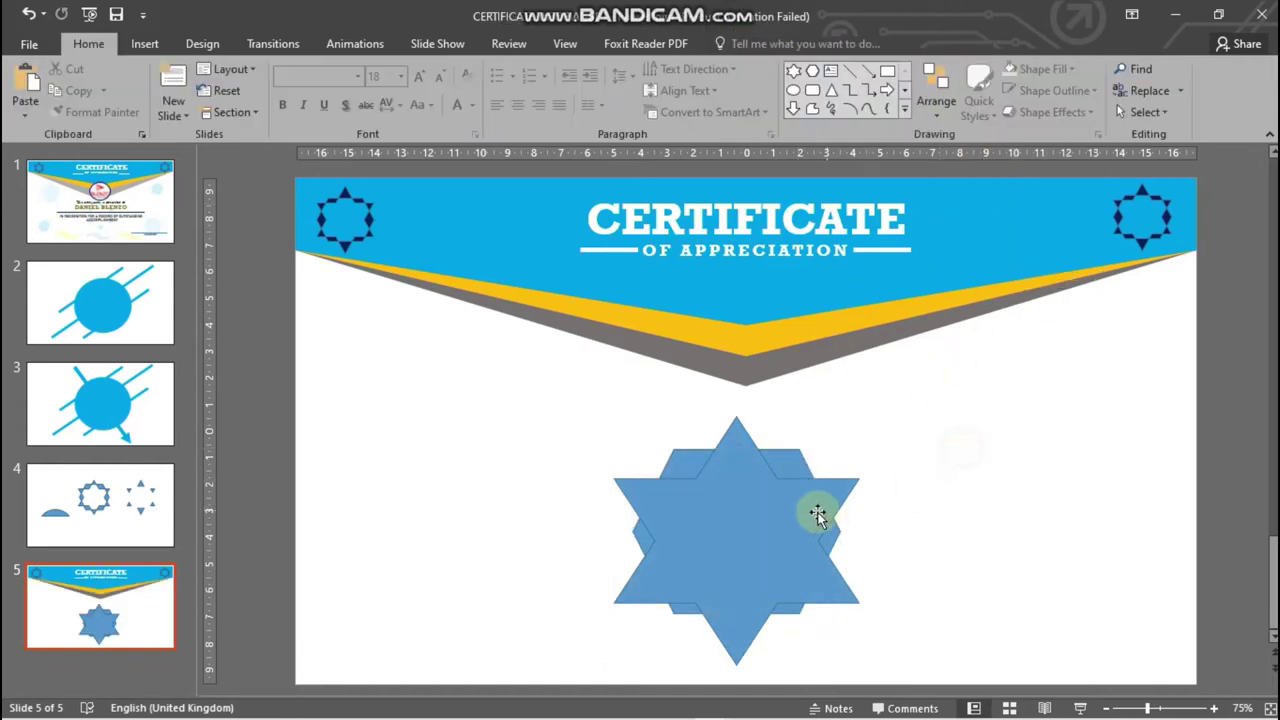
pyautogui.click(722, 482)
pyautogui.keyDown('shift'); pyautogui.click(700, 466); pyautogui.keyUp('shift')
pyautogui.keyDown('shift'); pyautogui.click(695, 470); pyautogui.keyUp('shift')
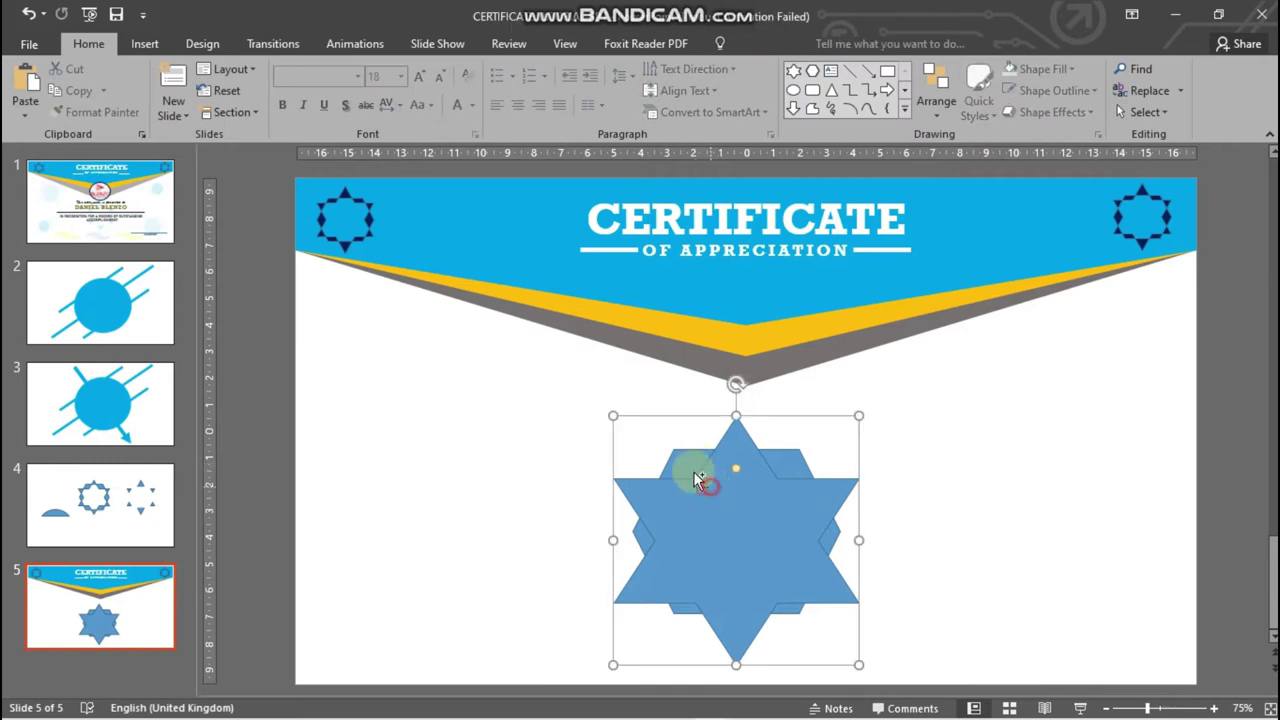
pyautogui.keyDown('shift'); pyautogui.click(685, 453); pyautogui.keyUp('shift')
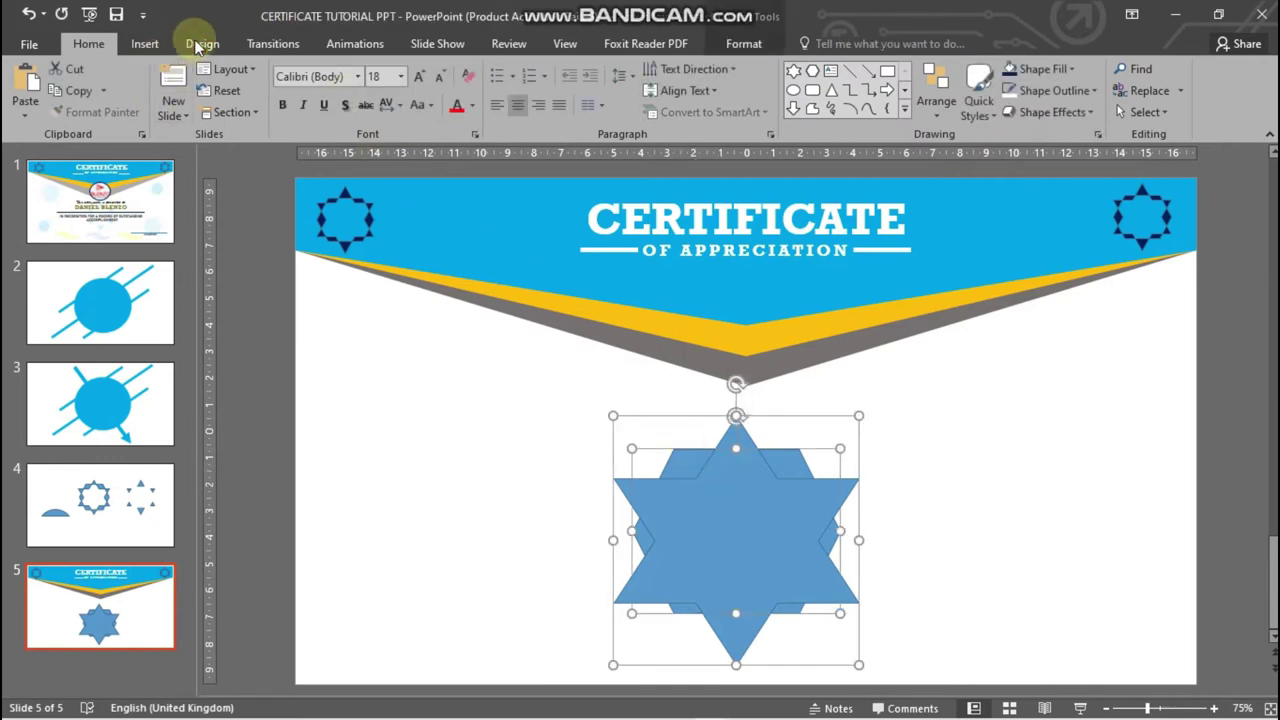
# Subtract the hexagon to leave a ring of six triangles, then reposition and slightly shrink it.
pyautogui.click(745, 44)
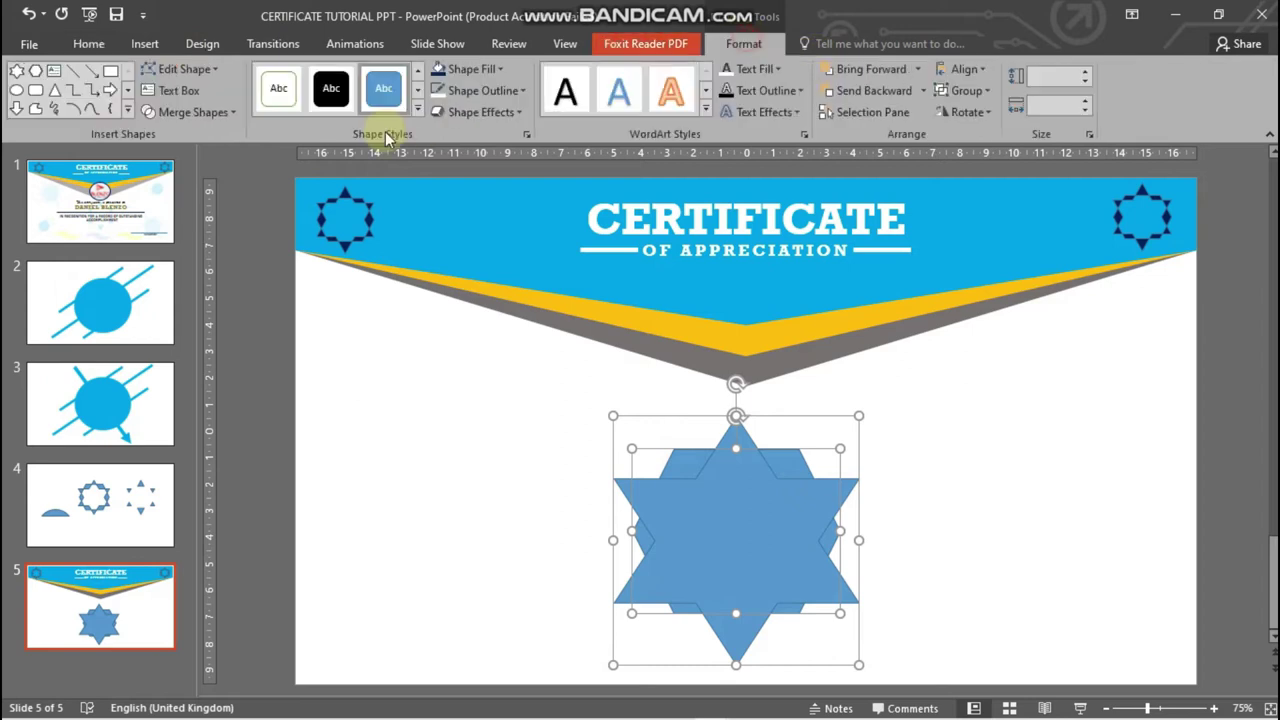
pyautogui.click(205, 113)
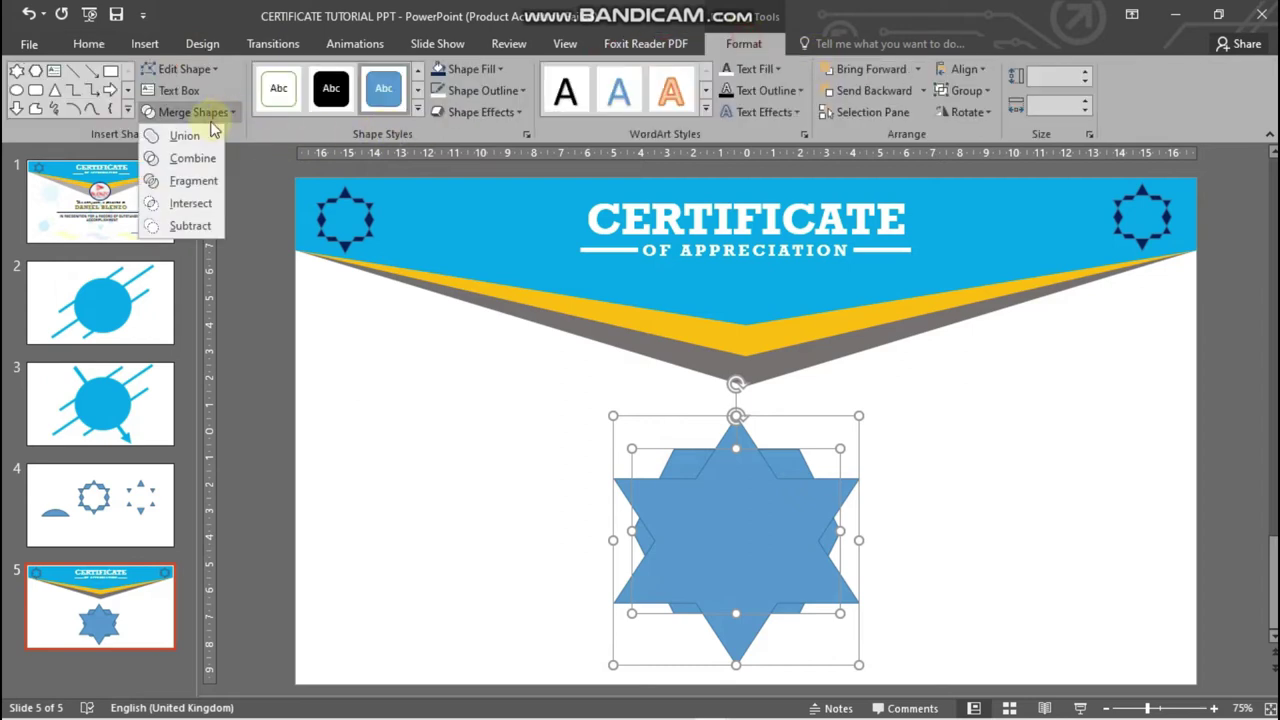
pyautogui.click(189, 229)
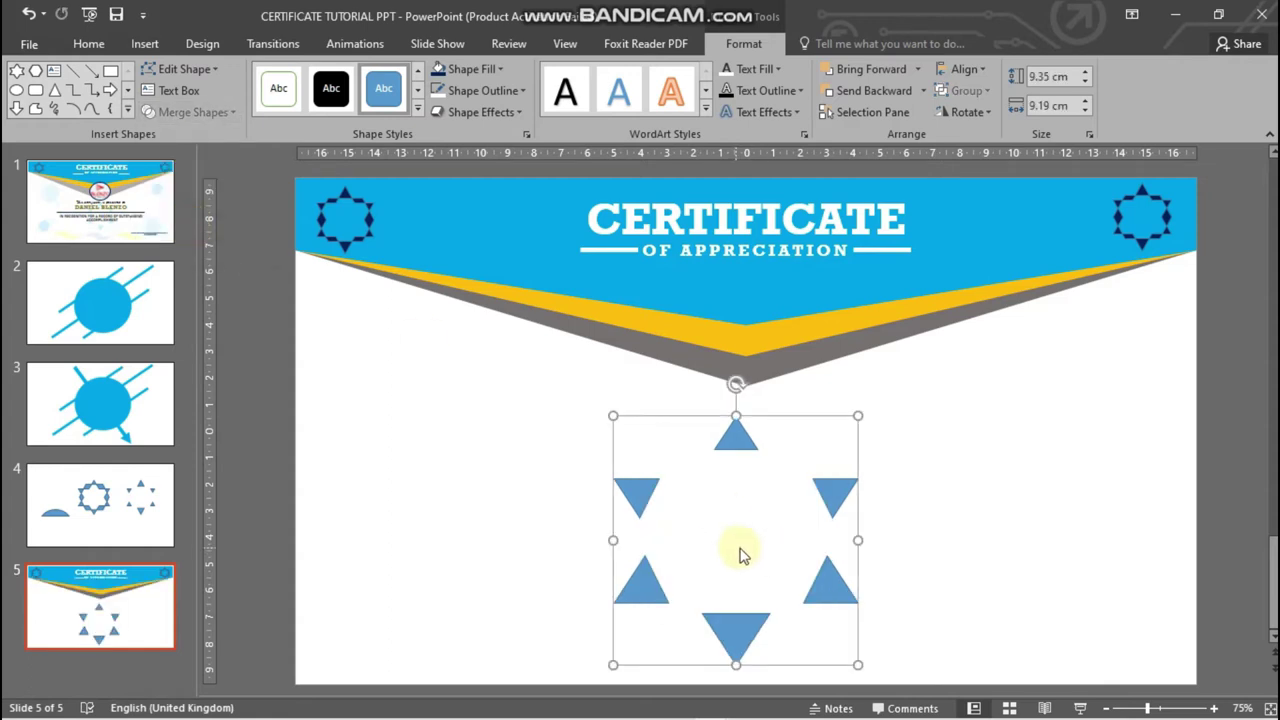
pyautogui.moveTo(817, 597); pyautogui.dragTo(826, 580)
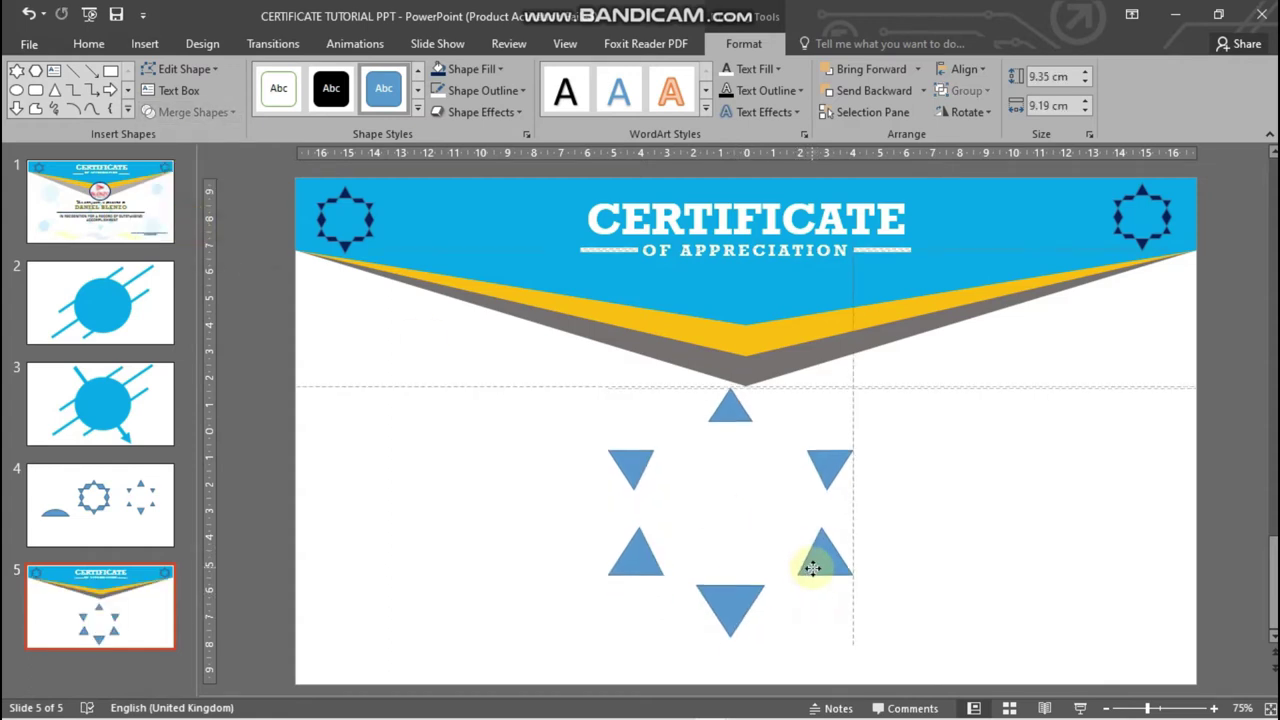
pyautogui.moveTo(622, 406); pyautogui.dragTo(846, 632)
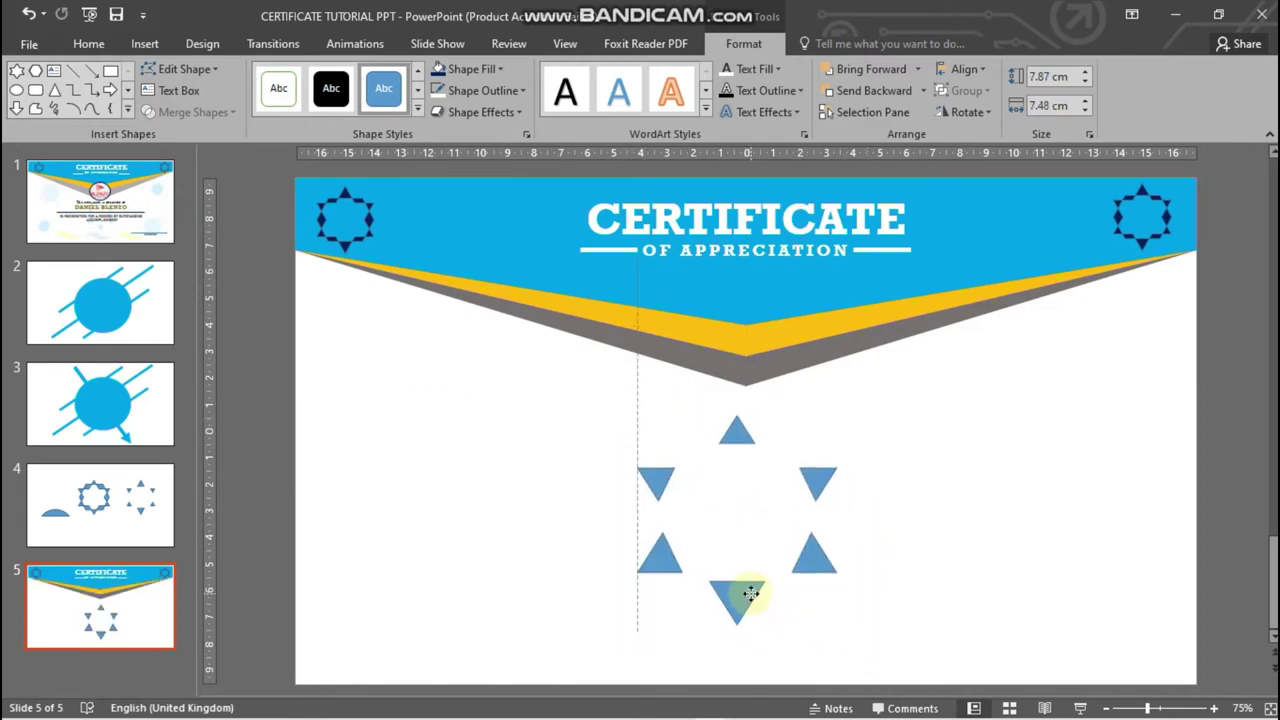
# Set the triangle ring's fill transparency to 79%.
pyautogui.click(474, 69)
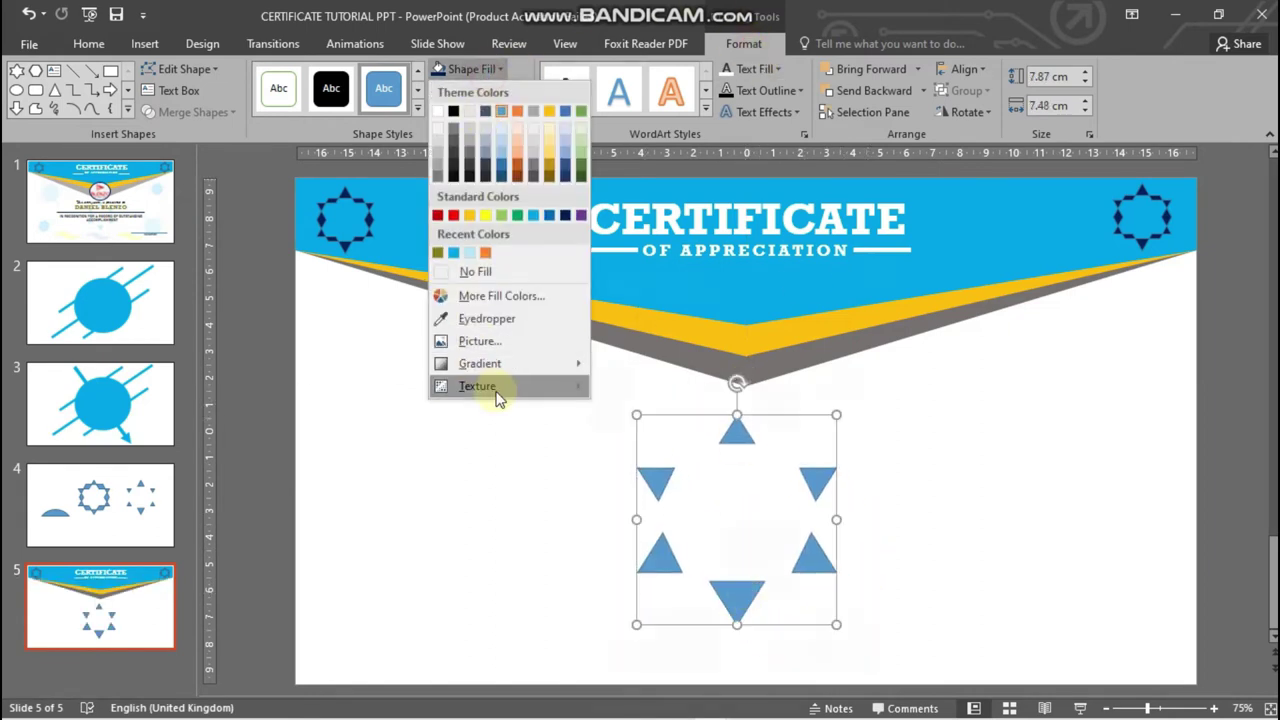
pyautogui.moveTo(500, 390)
pyautogui.click(612, 693)
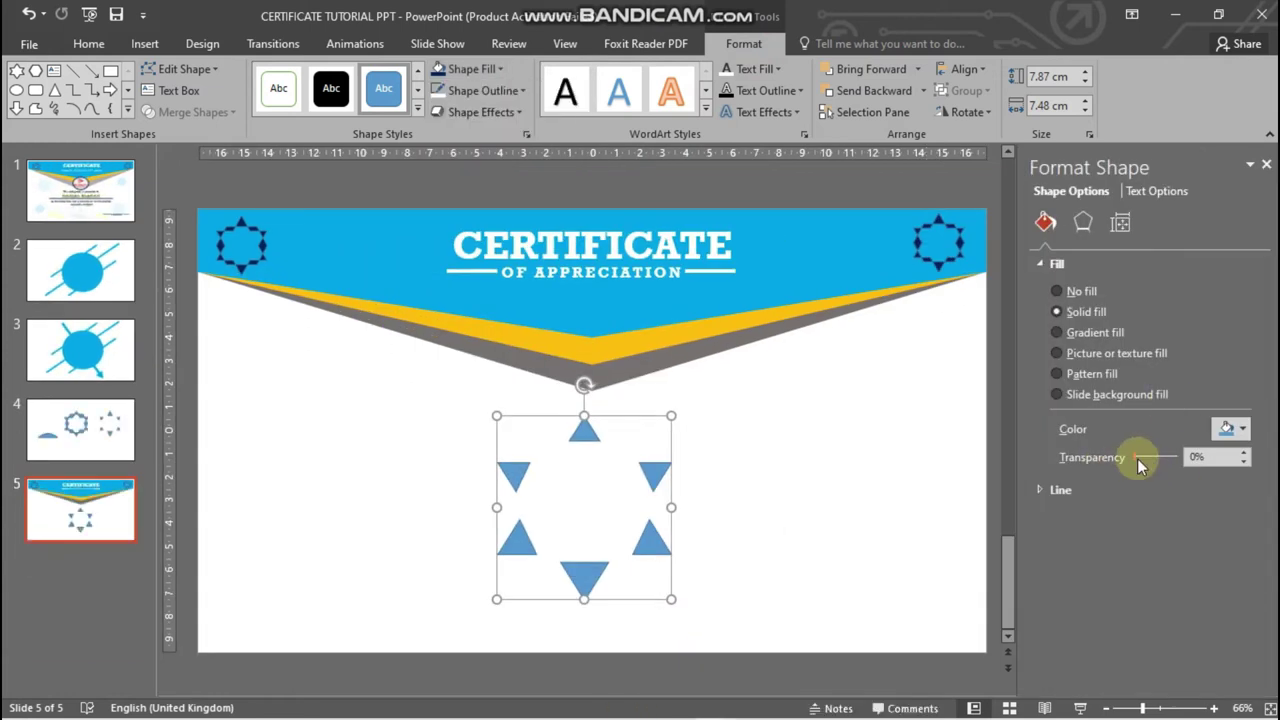
pyautogui.moveTo(1137, 458); pyautogui.dragTo(1172, 464)
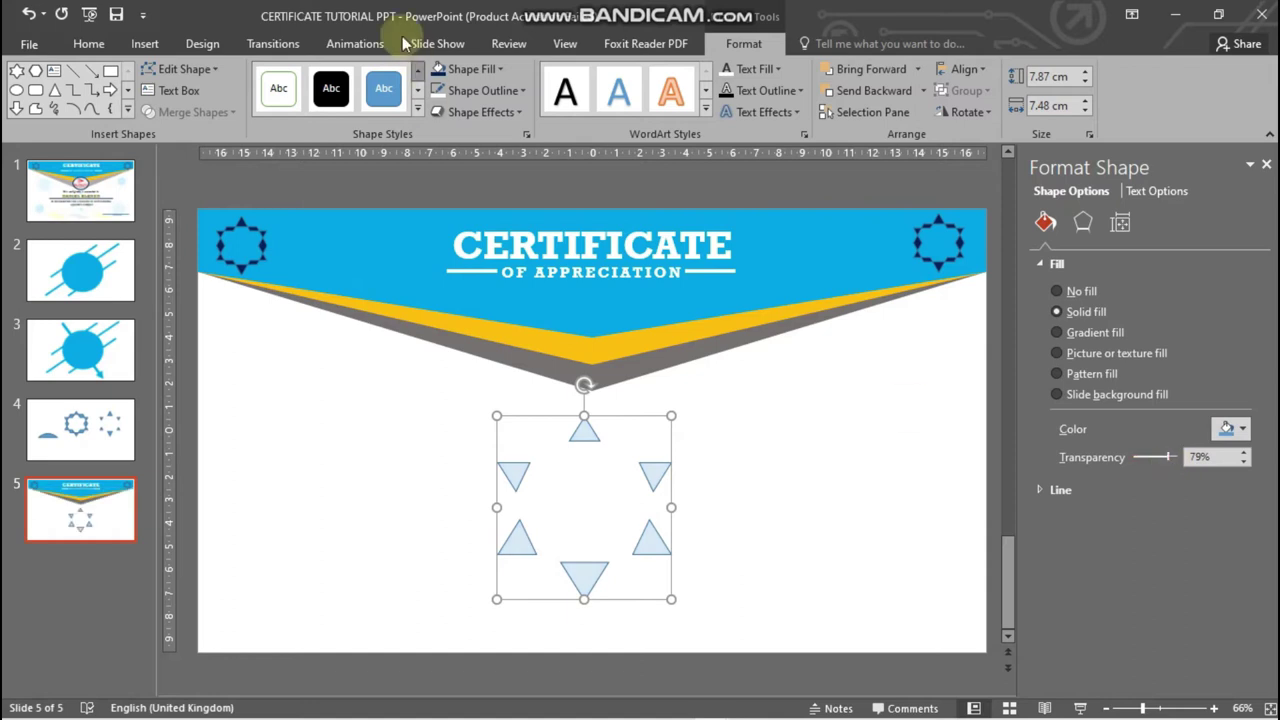
pyautogui.click(478, 90)
# Remove the triangles' outline and close the Format Shape pane.
pyautogui.click(479, 298)
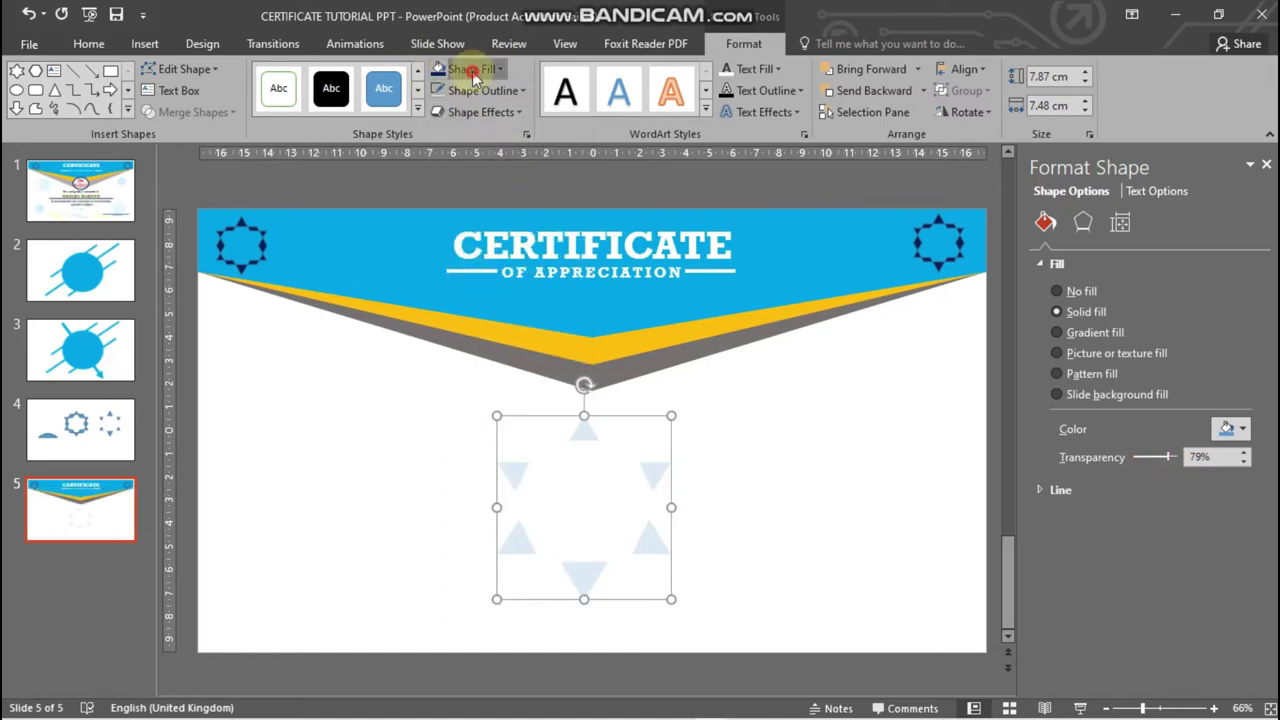
pyautogui.click(462, 69)
pyautogui.click(529, 215)
pyautogui.click(654, 474)
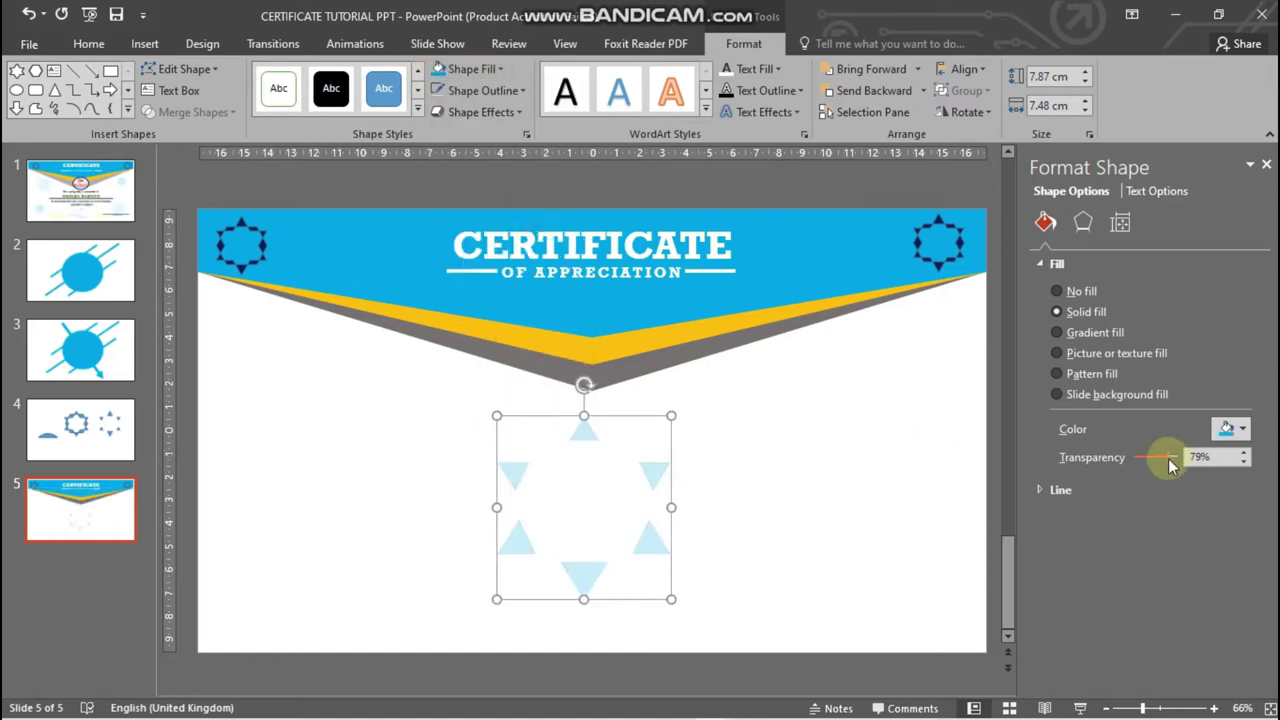
pyautogui.click(790, 493)
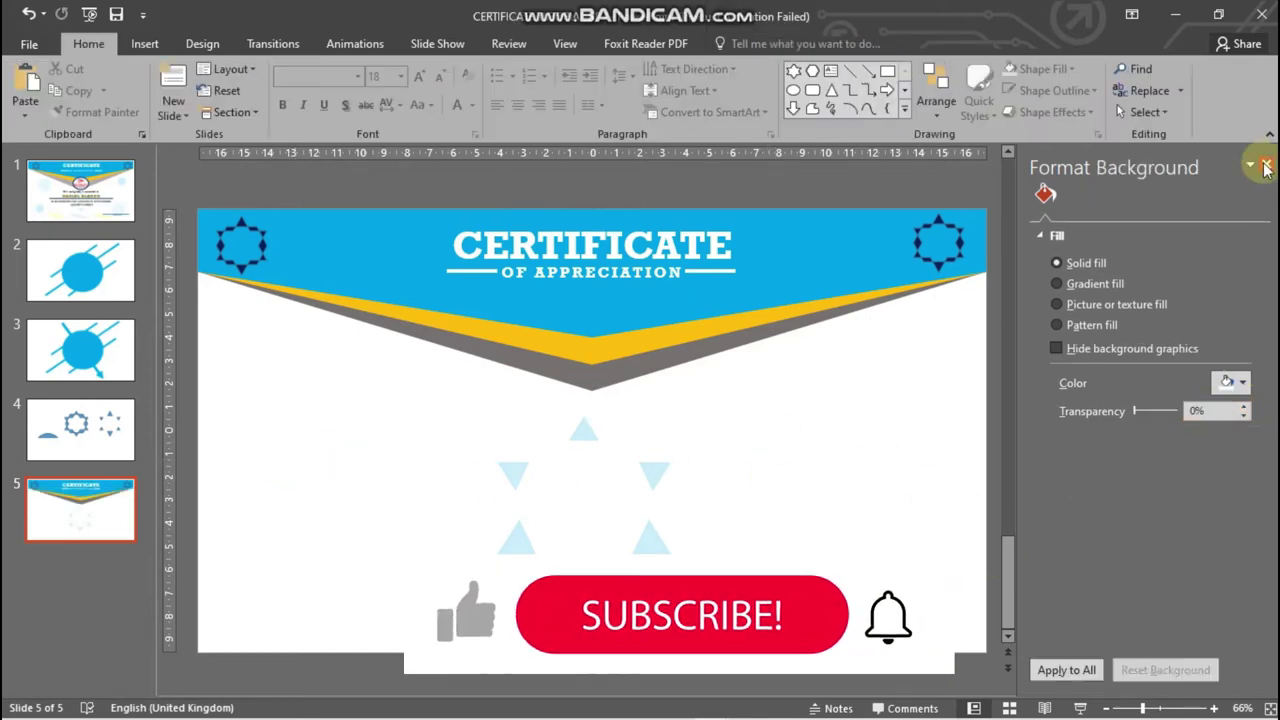
pyautogui.click(1266, 164)
# Draw a circle on the slide's left with bright blue fill and no outline.
pyautogui.click(793, 90)
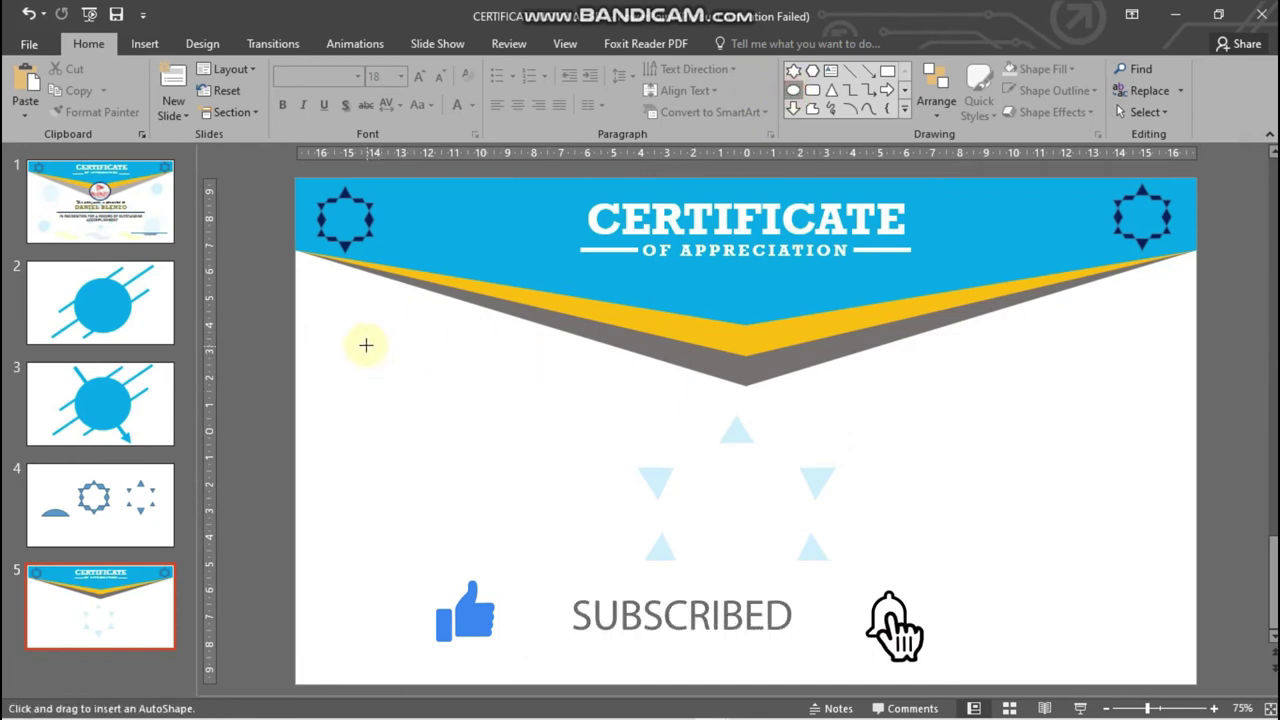
pyautogui.moveTo(363, 338); pyautogui.dragTo(506, 468)
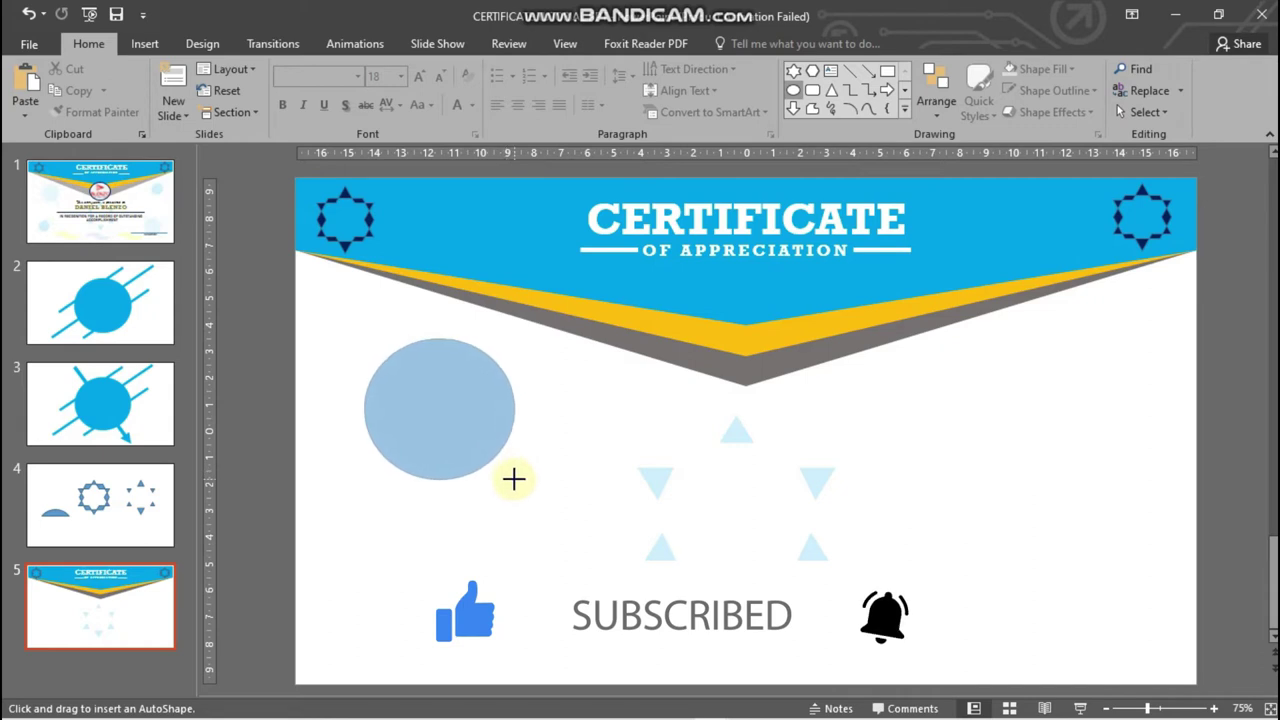
pyautogui.moveTo(505, 471); pyautogui.dragTo(512, 480)
pyautogui.click(740, 44)
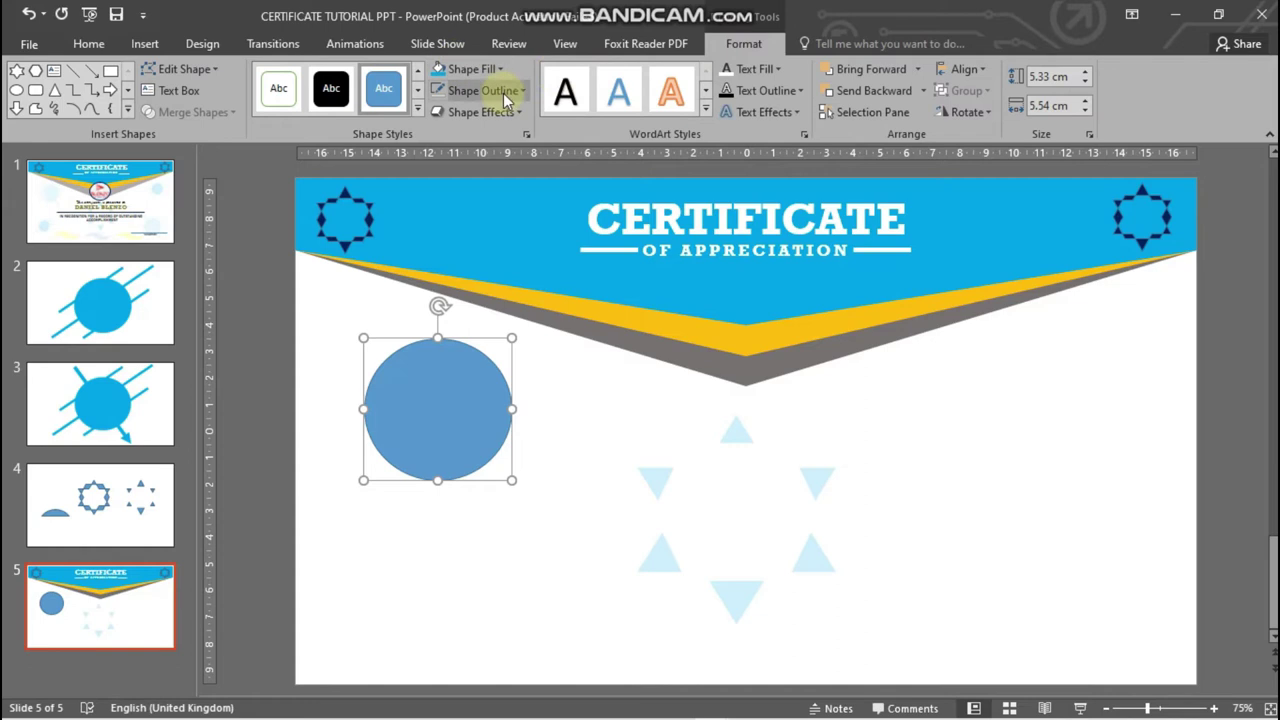
pyautogui.click(490, 90)
pyautogui.click(473, 302)
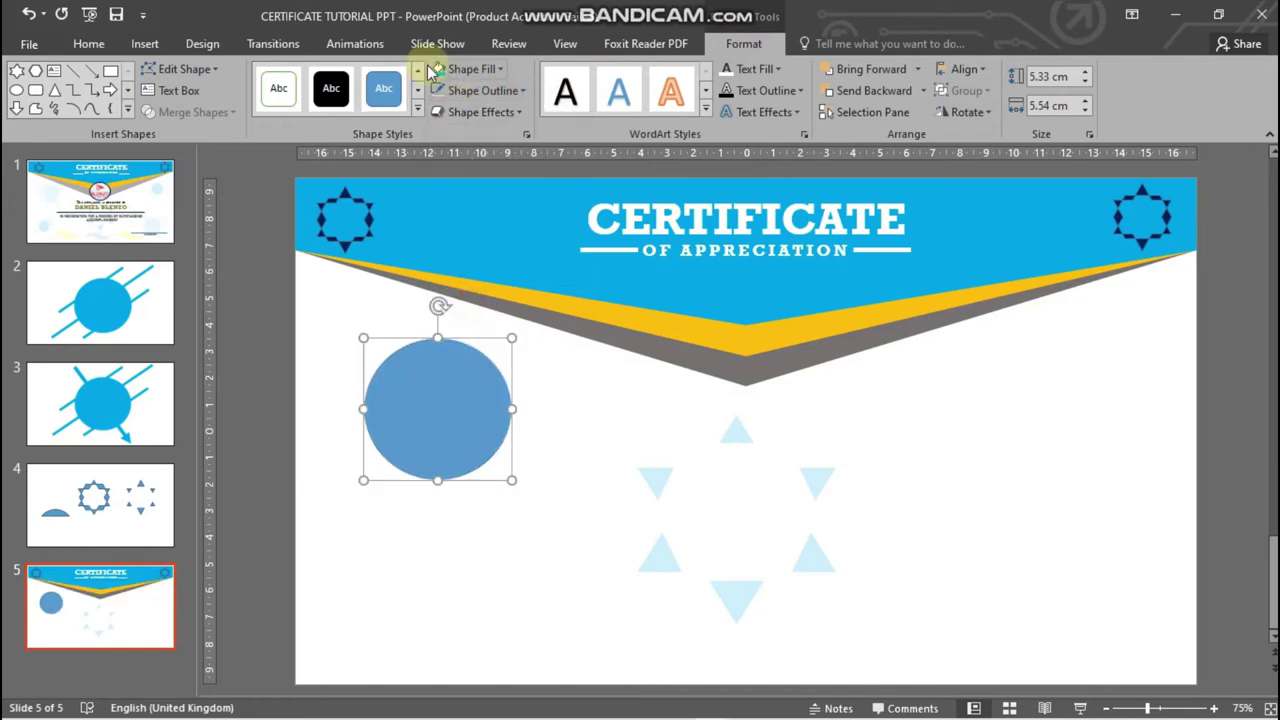
pyautogui.click(437, 72)
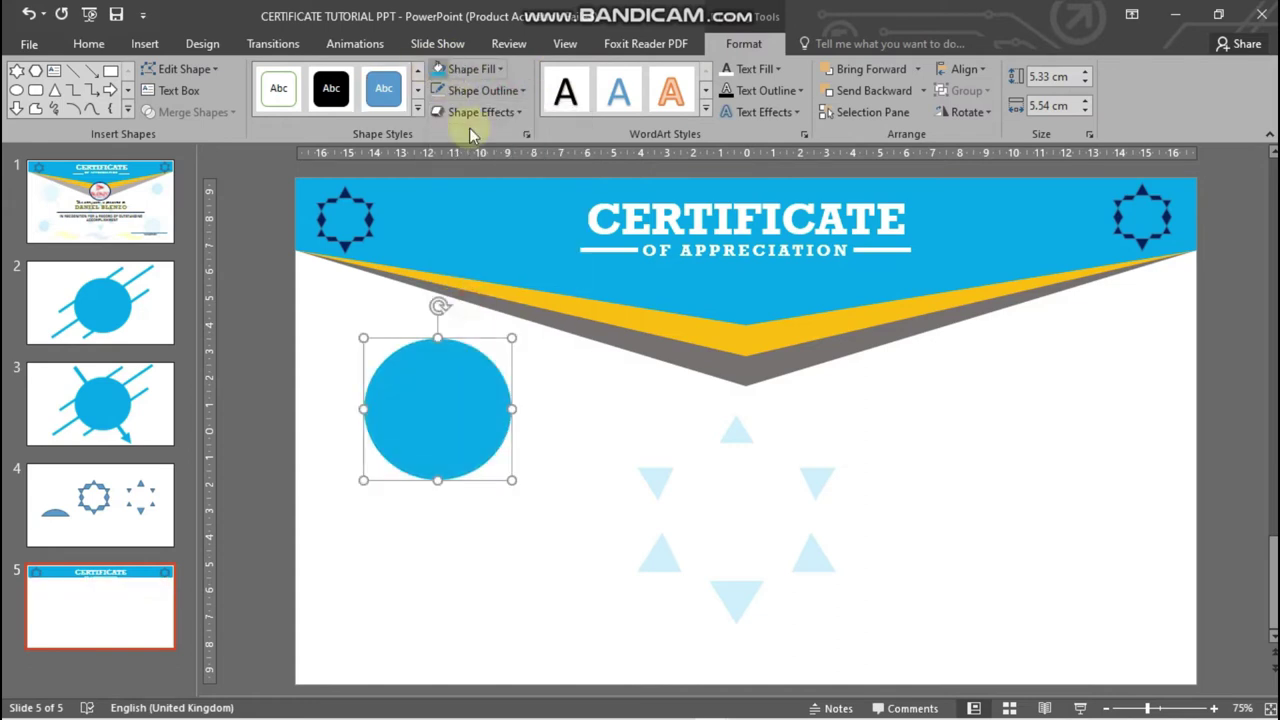
pyautogui.click(541, 416)
# Draw a short 4½ pt line against the circle's upper-right edge.
pyautogui.click(851, 73)
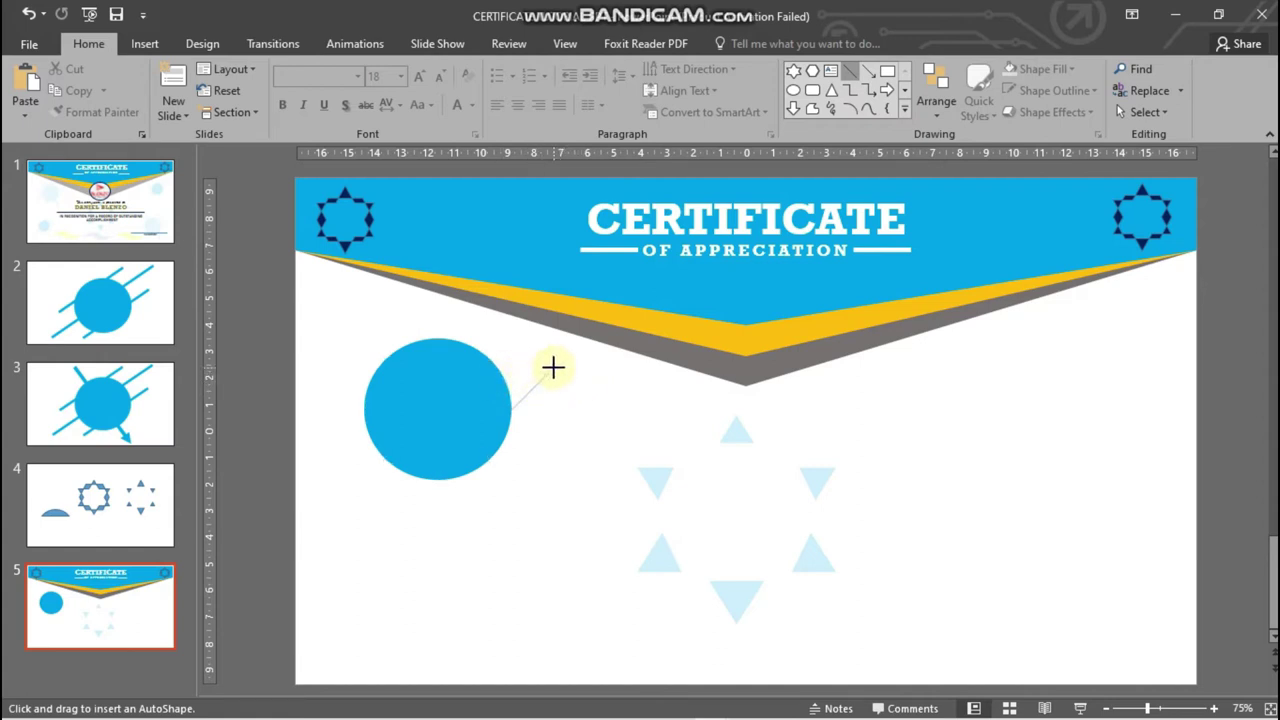
pyautogui.moveTo(553, 368); pyautogui.dragTo(554, 368)
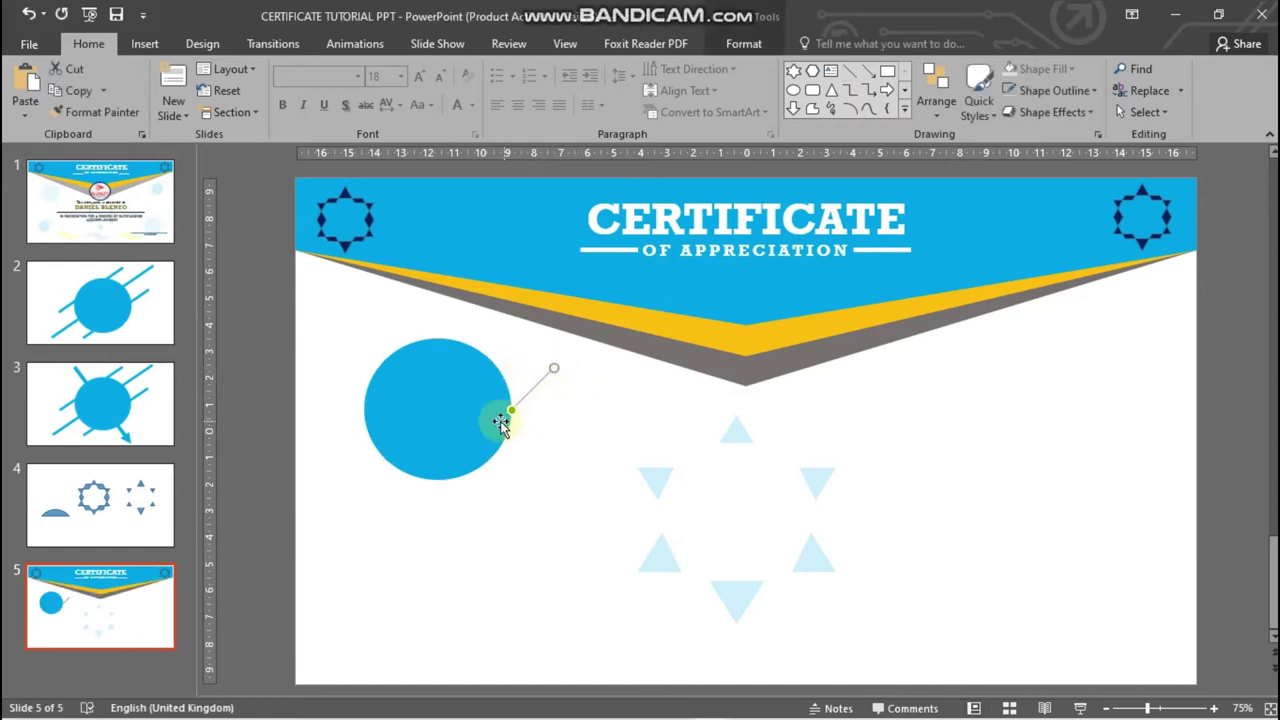
pyautogui.click(744, 43)
pyautogui.click(483, 91)
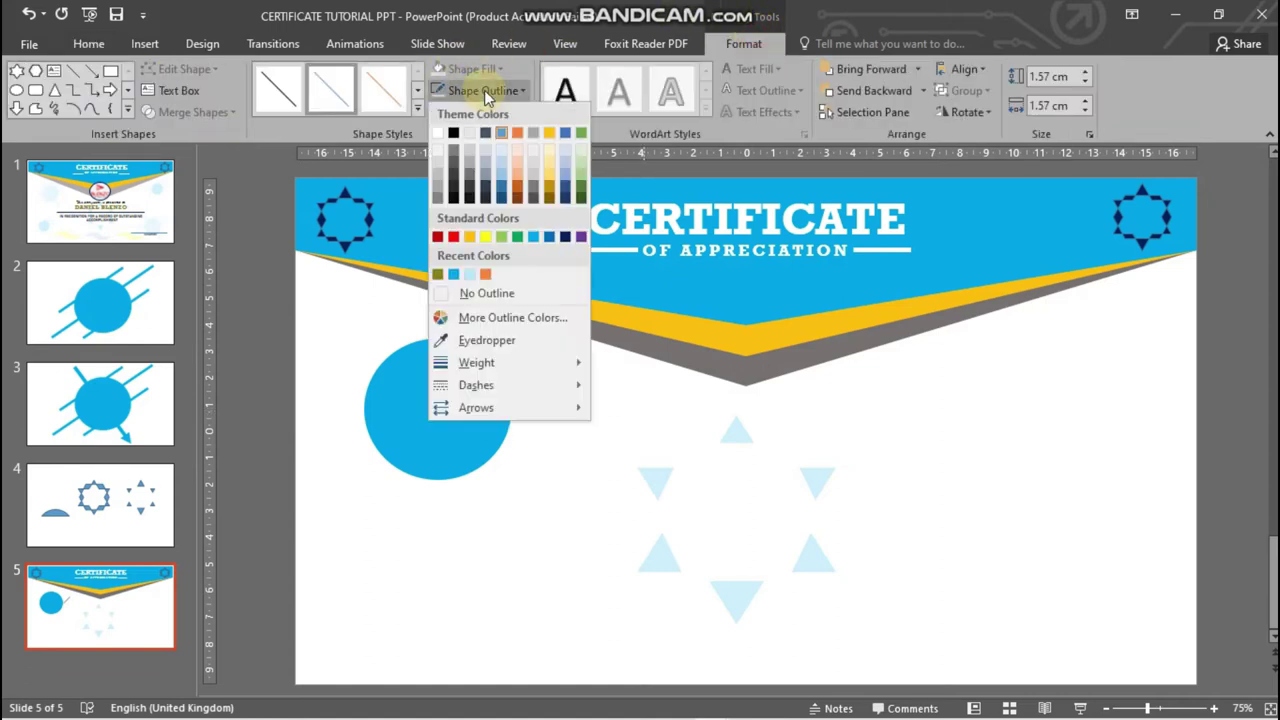
pyautogui.moveTo(487, 364)
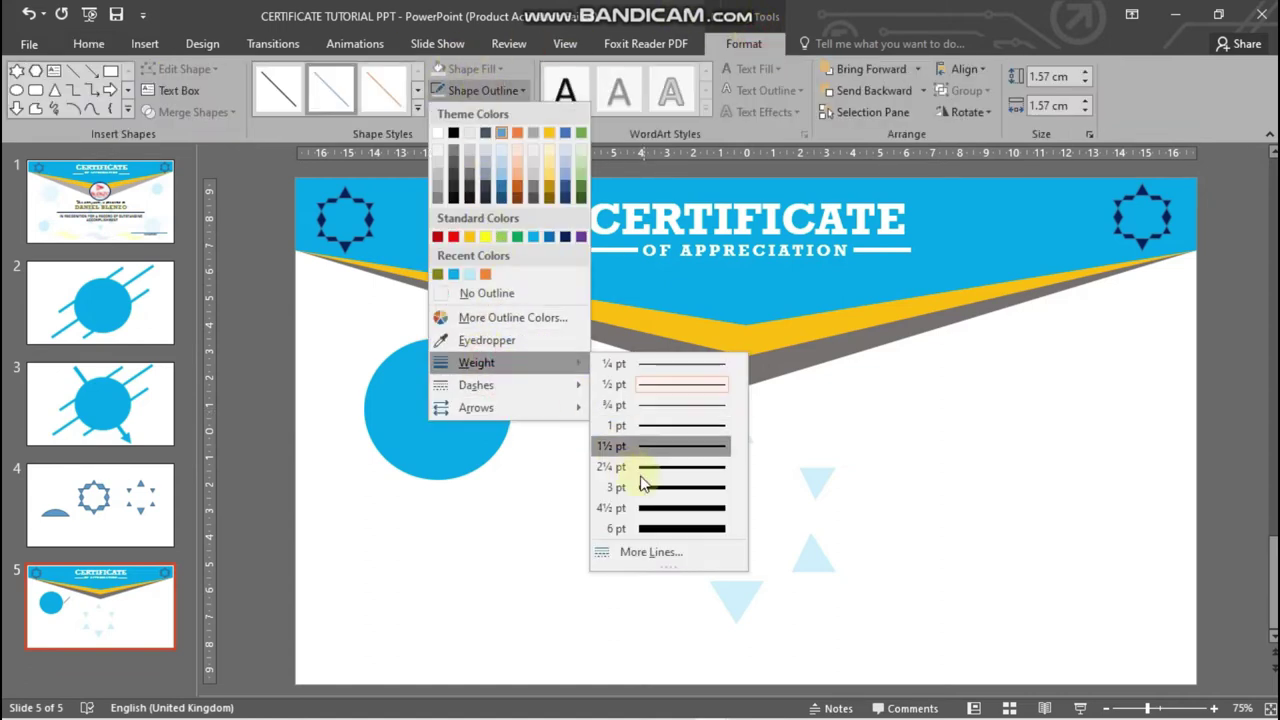
pyautogui.click(648, 508)
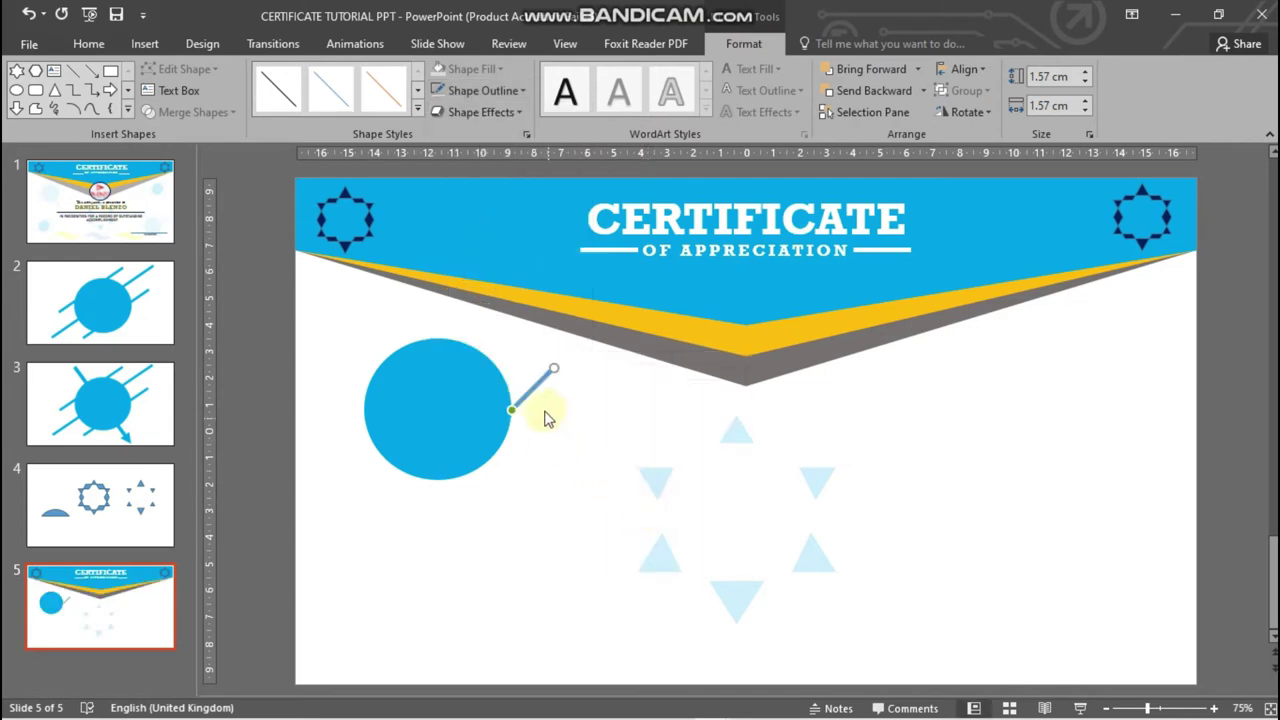
pyautogui.moveTo(525, 388)
pyautogui.mouseDown()
pyautogui.moveTo(555, 388)
pyautogui.moveTo(524, 399)
pyautogui.mouseUp()
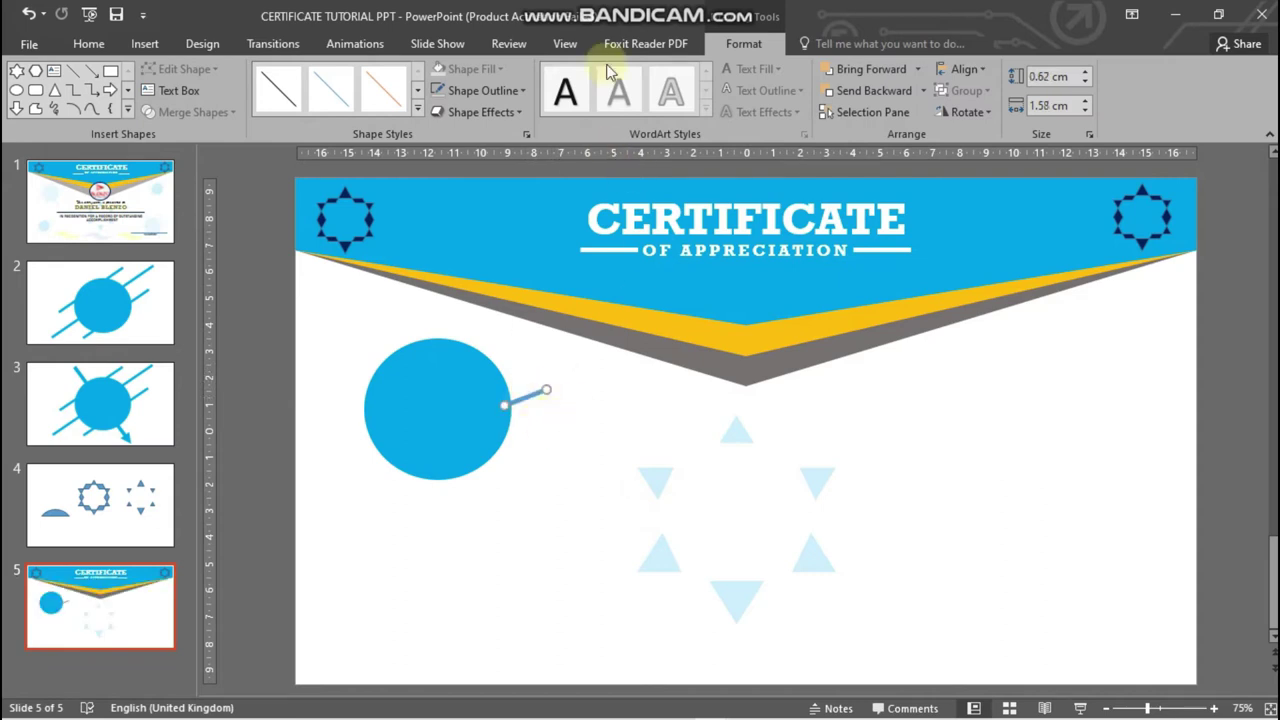
# Colour the line blue and copy it into three streaks above the circle.
pyautogui.click(505, 94)
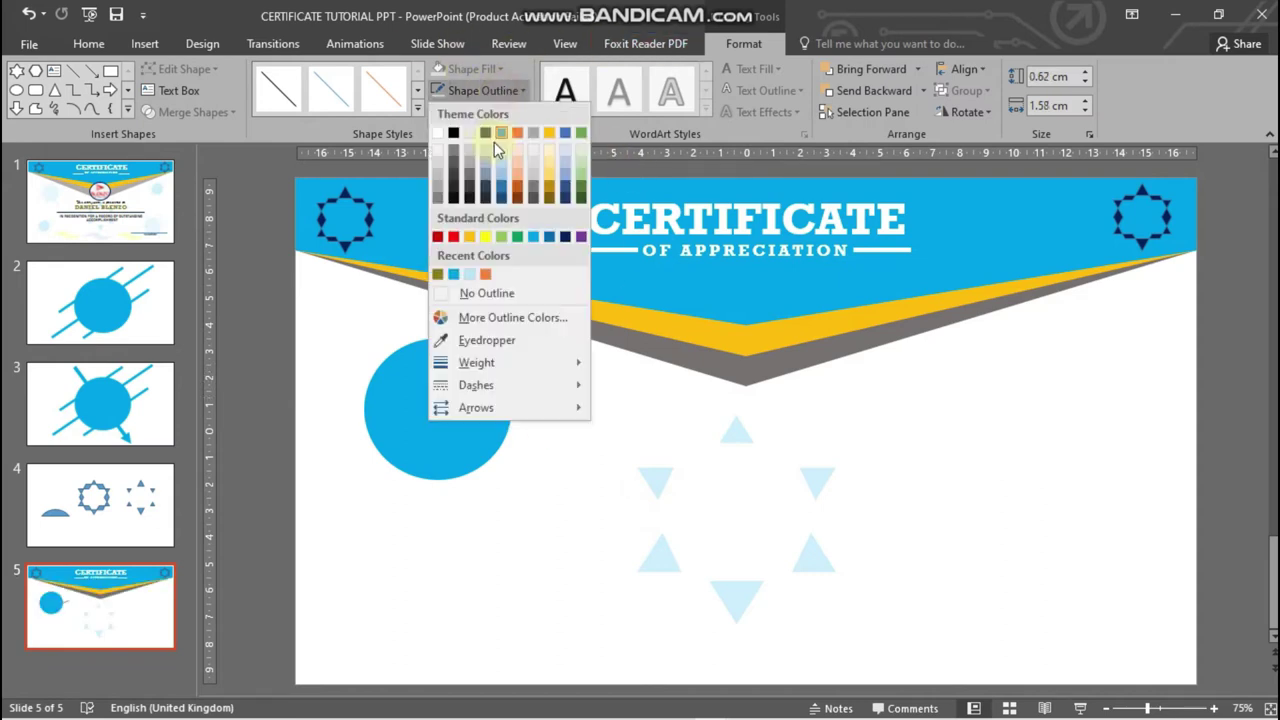
pyautogui.click(531, 240)
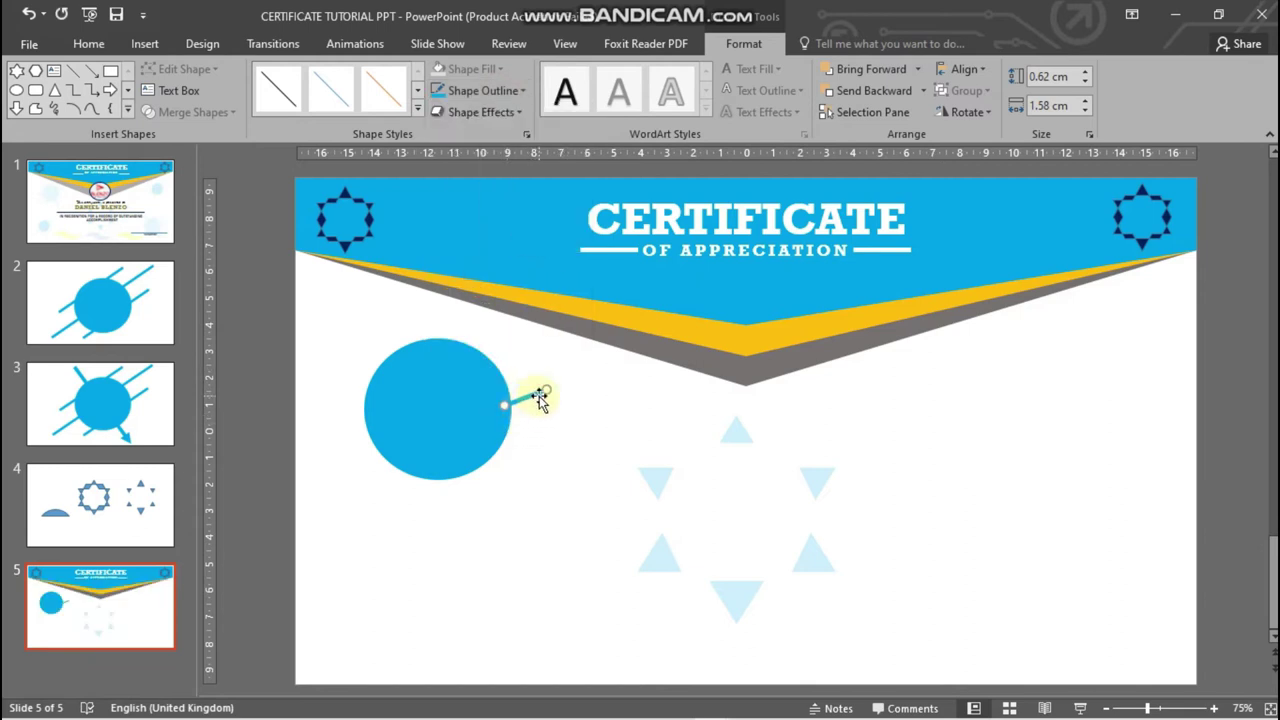
pyautogui.moveTo(538, 392)
pyautogui.keyDown('ctrl'); pyautogui.mouseDown()
pyautogui.moveTo(541, 347)
pyautogui.moveTo(580, 340)
pyautogui.moveTo(530, 358)
pyautogui.mouseUp(); pyautogui.keyUp('ctrl')
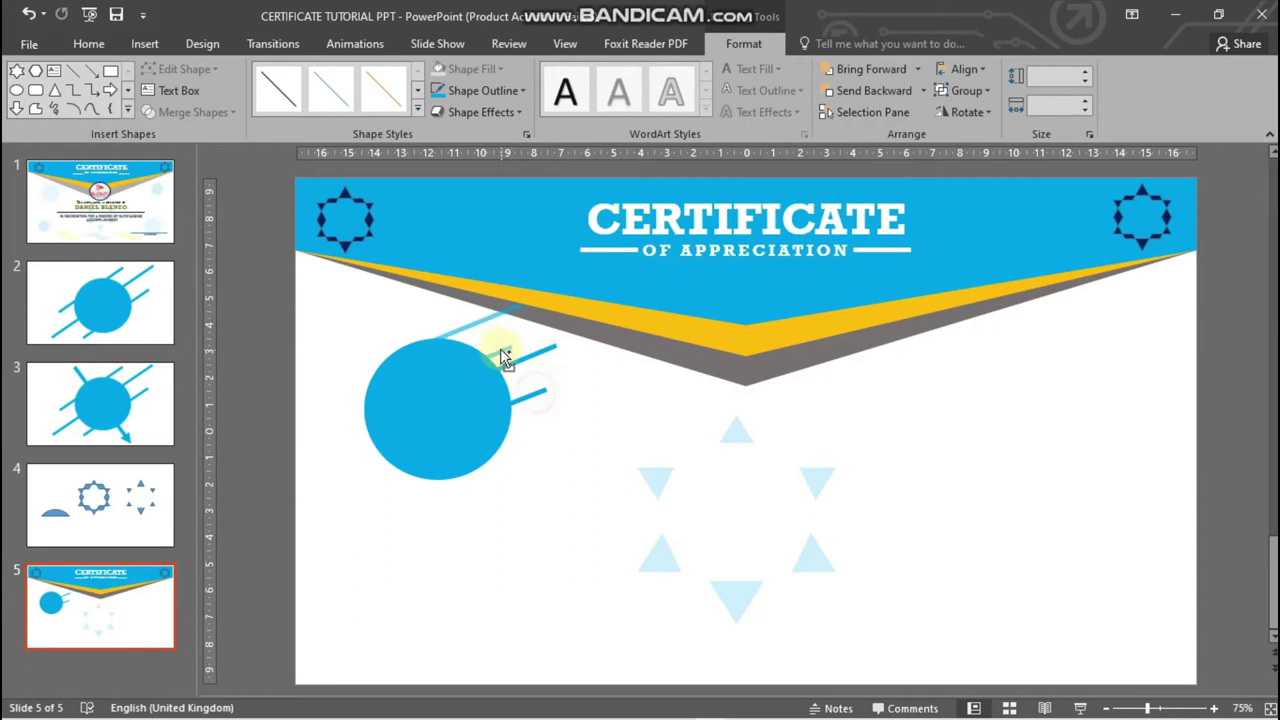
pyautogui.moveTo(503, 351); pyautogui.dragTo(543, 366)
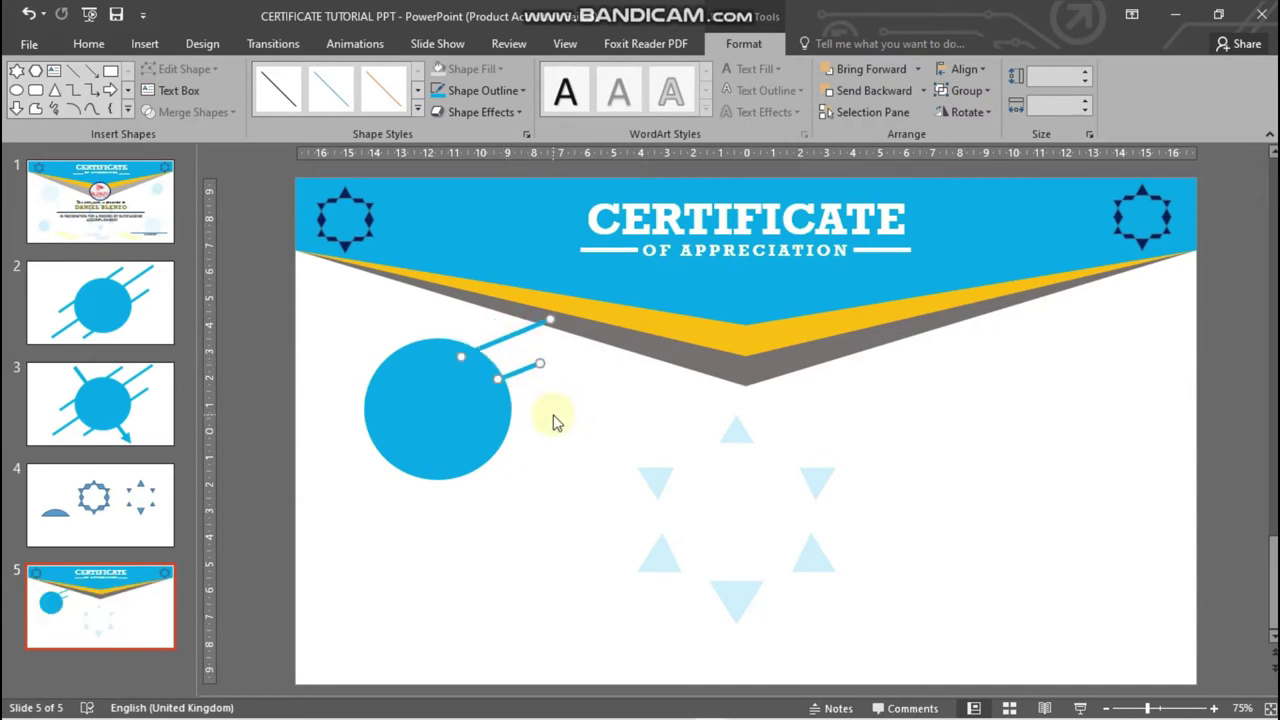
pyautogui.click(540, 415)
pyautogui.click(535, 398)
pyautogui.moveTo(540, 401); pyautogui.dragTo(505, 345)
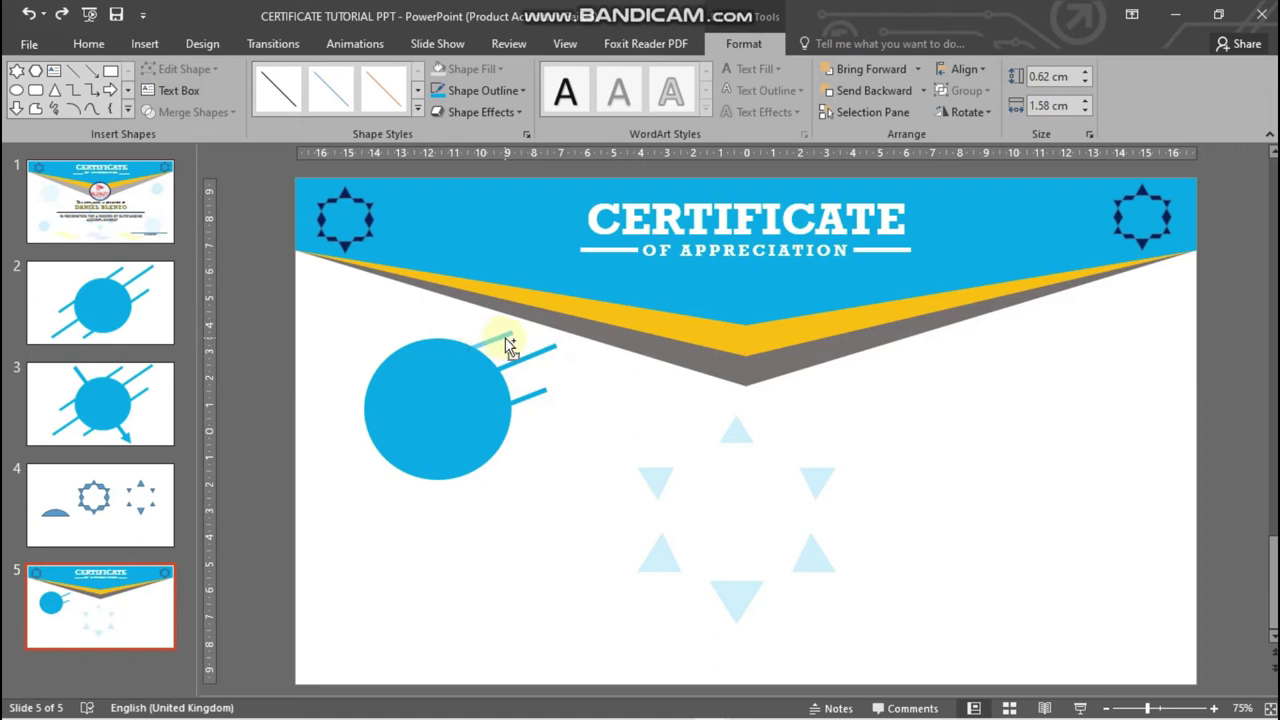
pyautogui.moveTo(509, 345); pyautogui.dragTo(508, 338)
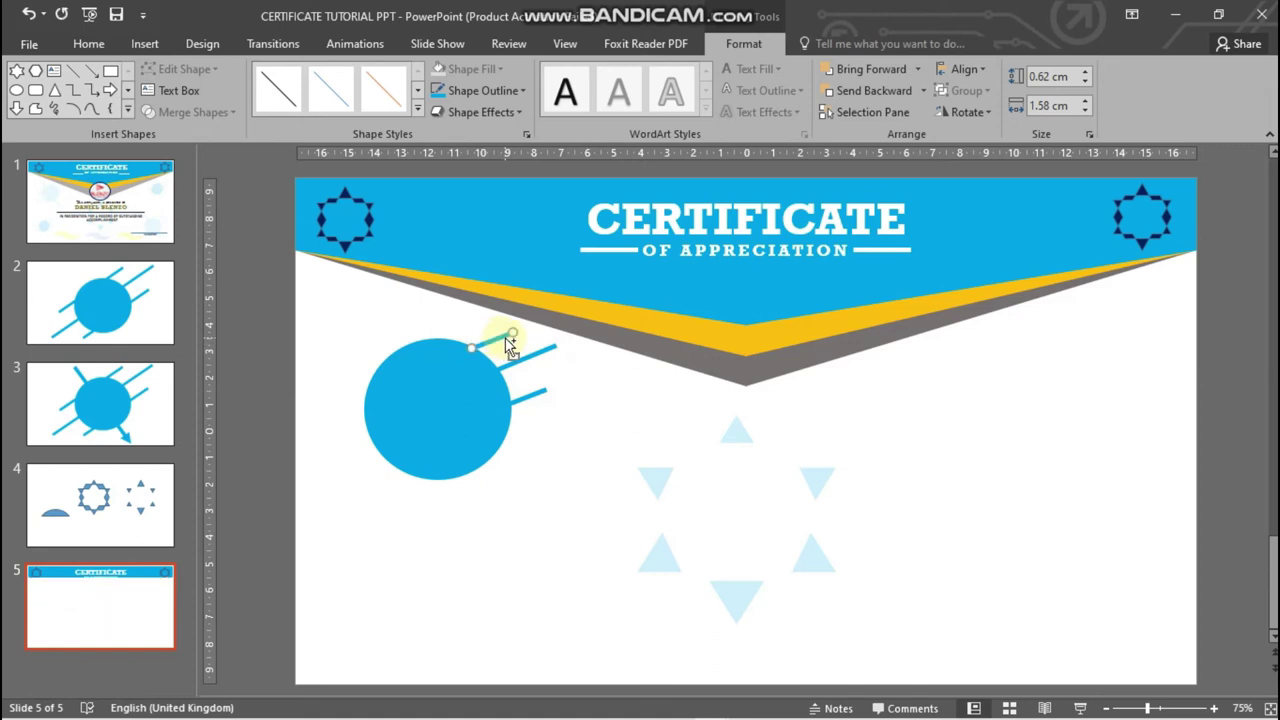
pyautogui.click(543, 437)
pyautogui.click(537, 398)
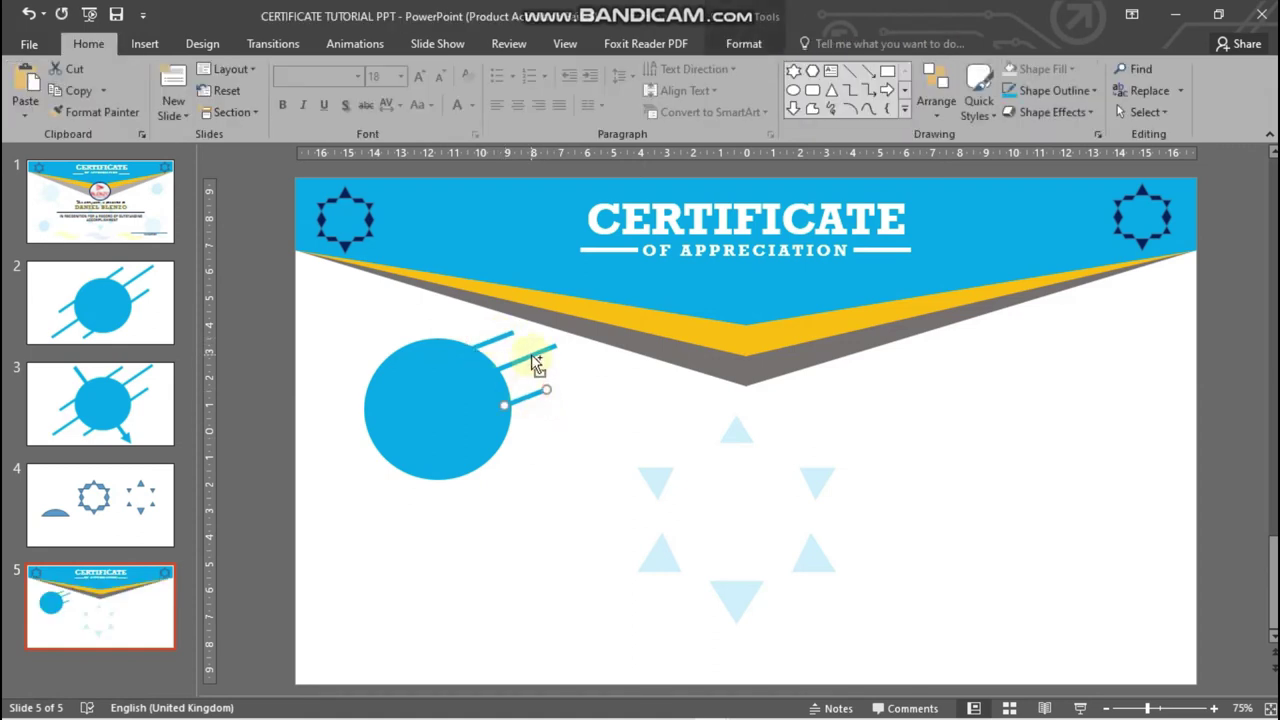
# Paste a copy of the three blue lines and move it to the circle's left.
pyautogui.moveTo(497, 331); pyautogui.dragTo(503, 343)
pyautogui.hotkey('ctrl', 'v')
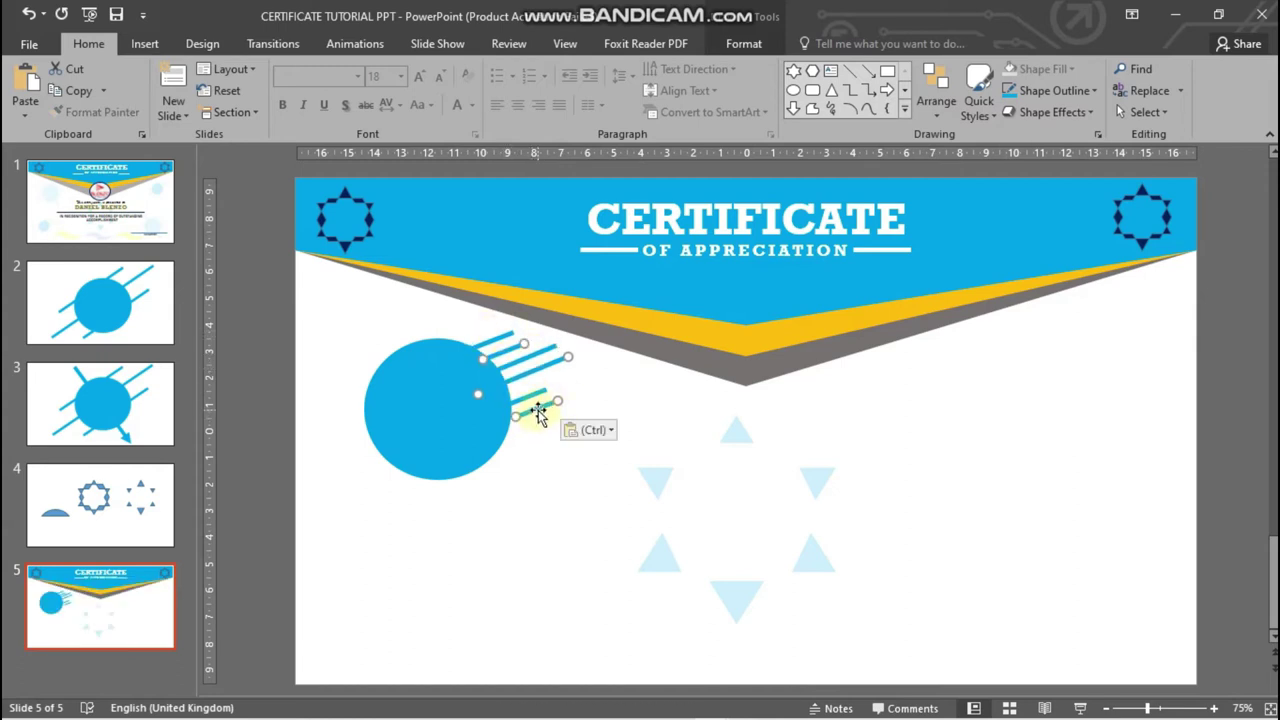
pyautogui.moveTo(538, 414); pyautogui.dragTo(542, 497)
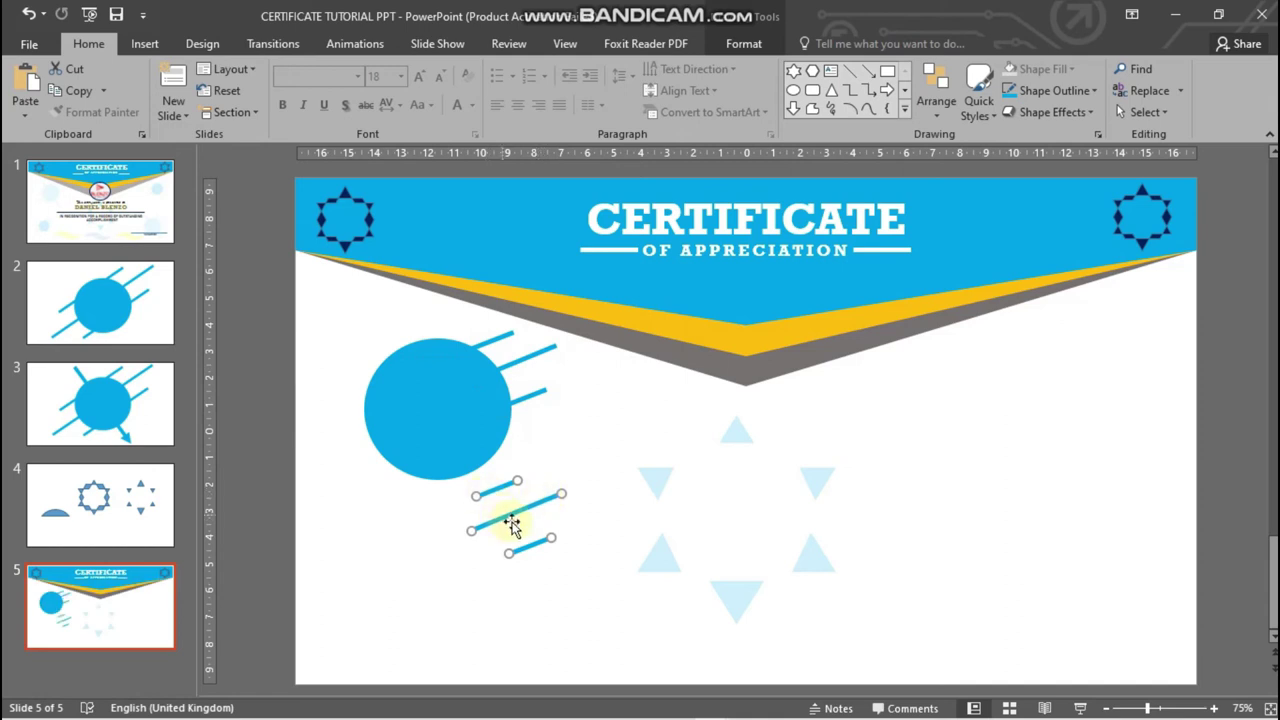
pyautogui.moveTo(512, 525); pyautogui.dragTo(364, 442)
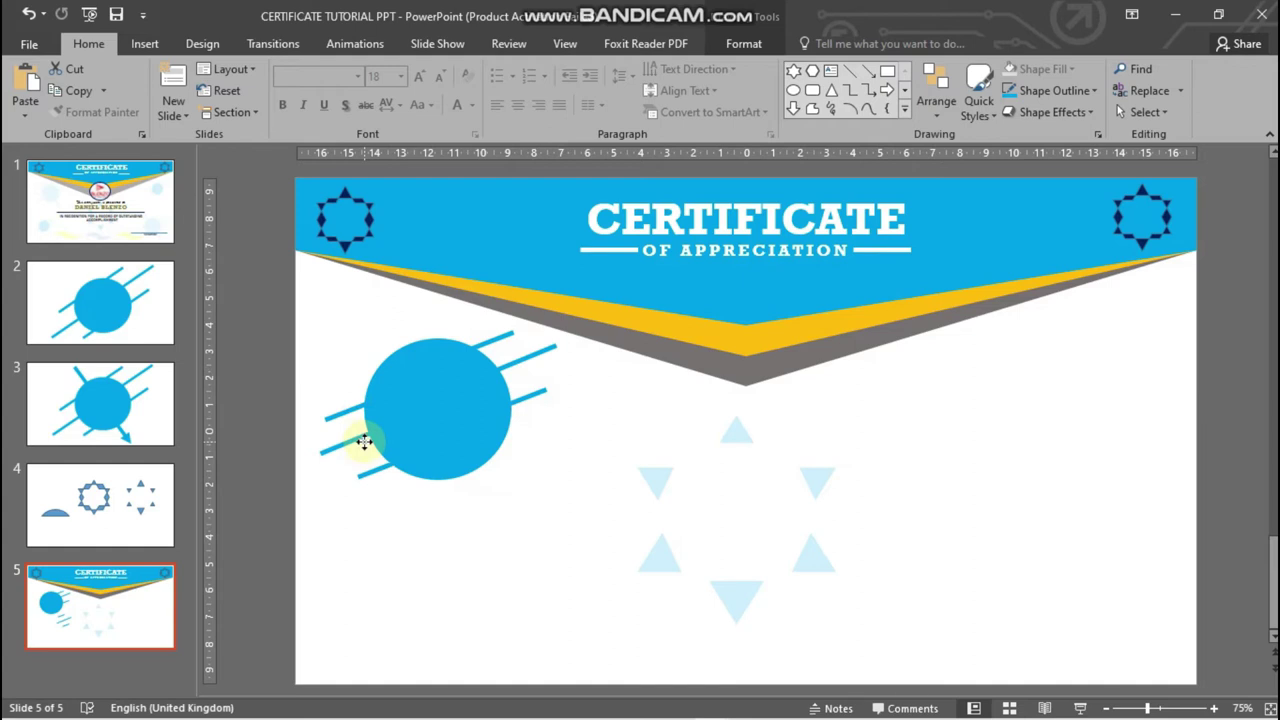
pyautogui.click(423, 531)
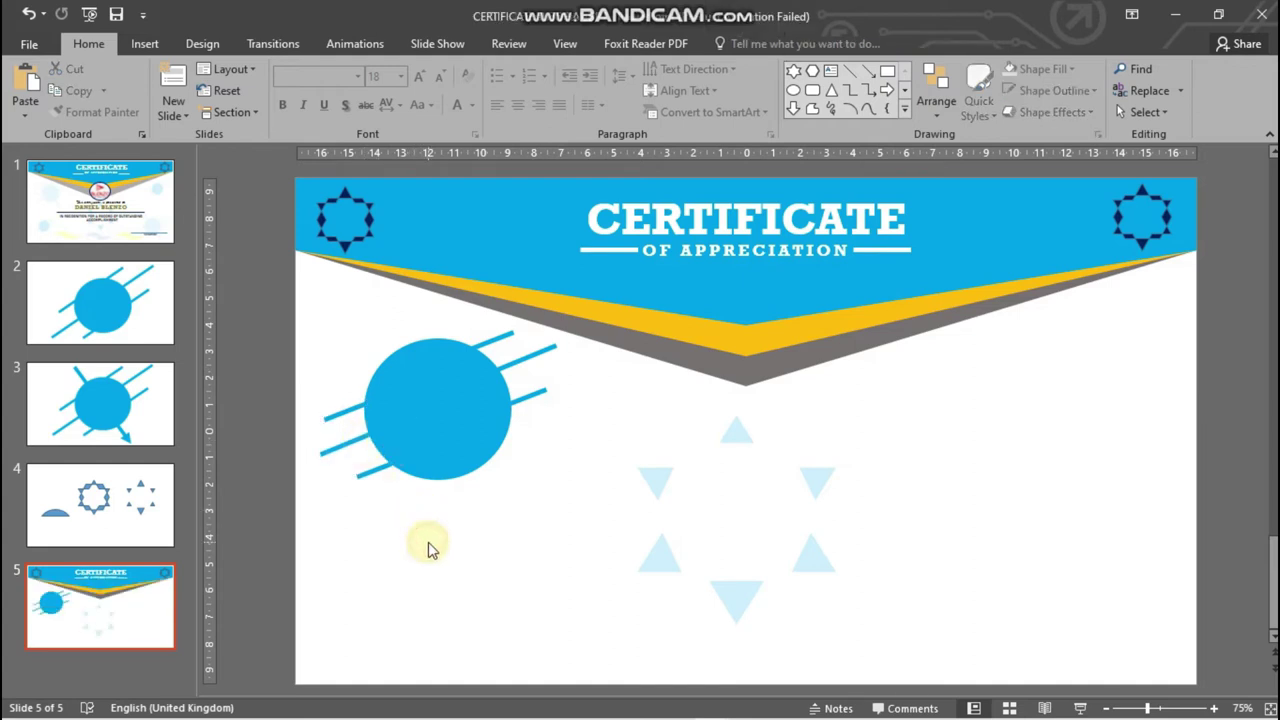
# Group the circle with all its lines and copy the grouped emblem.
pyautogui.moveTo(305, 316); pyautogui.dragTo(548, 492)
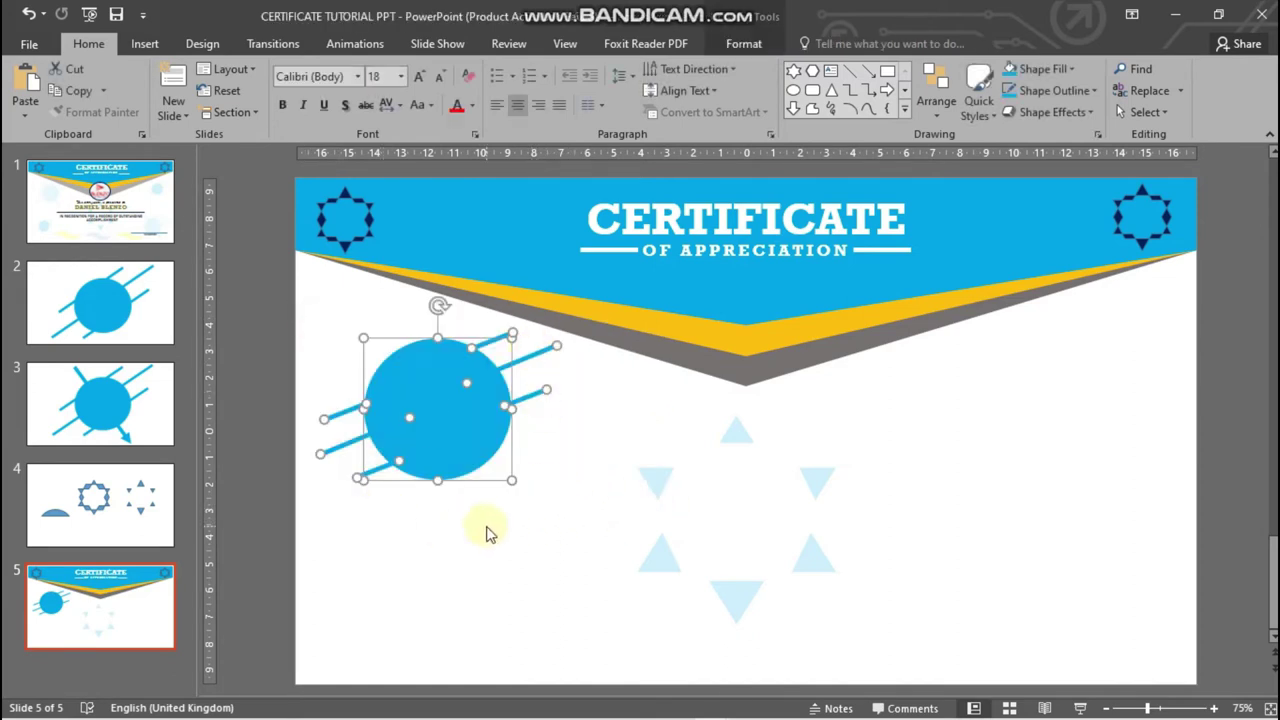
pyautogui.hotkey('ctrl', 'g')
pyautogui.rightClick(457, 420)
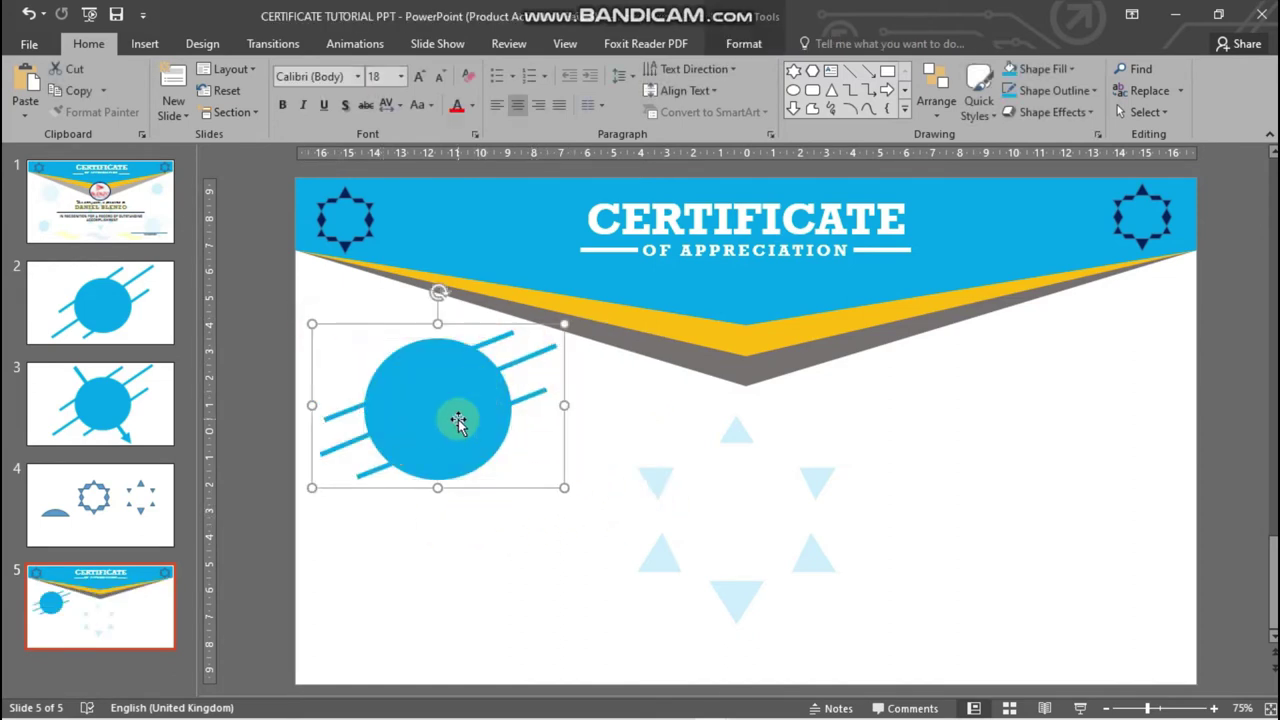
pyautogui.press('Escape')
pyautogui.rightClick(938, 397)
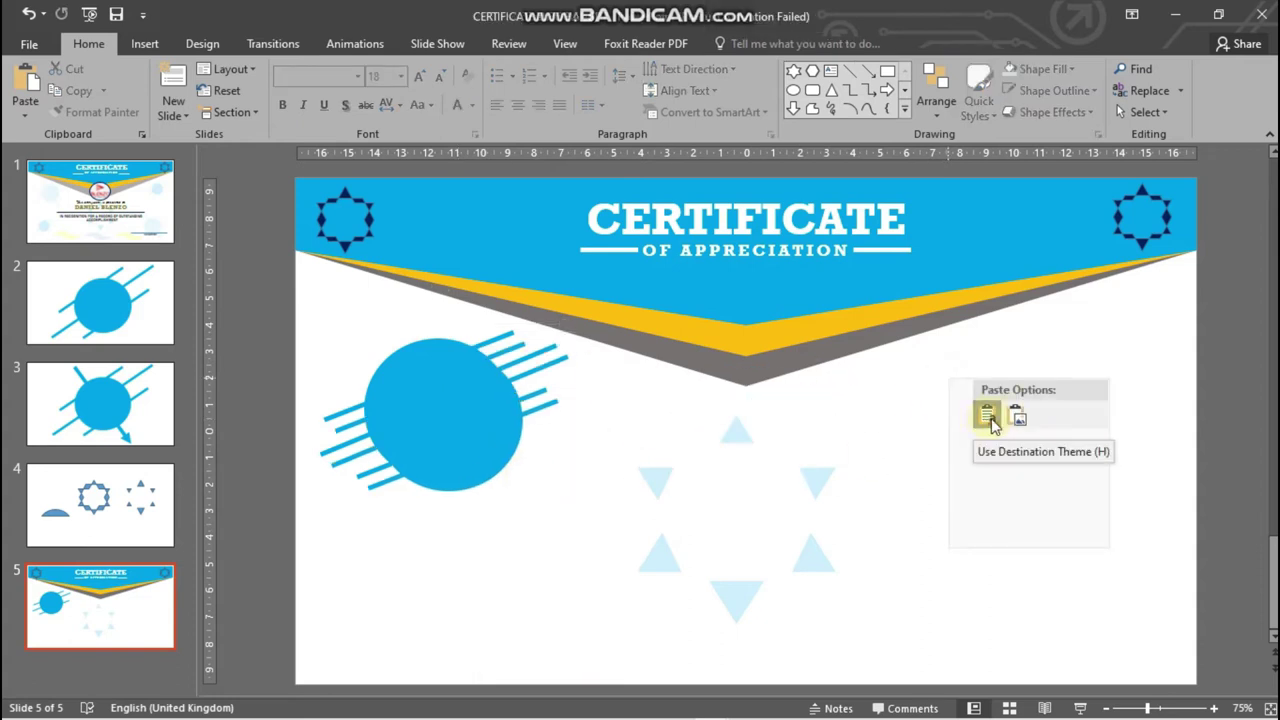
# Paste the emblem on the slide's right and draw a diagonal line across it.
pyautogui.click(986, 417)
pyautogui.moveTo(832, 434)
pyautogui.mouseDown()
pyautogui.moveTo(1059, 400)
pyautogui.moveTo(1083, 378)
pyautogui.mouseUp()
pyautogui.click(1114, 543)
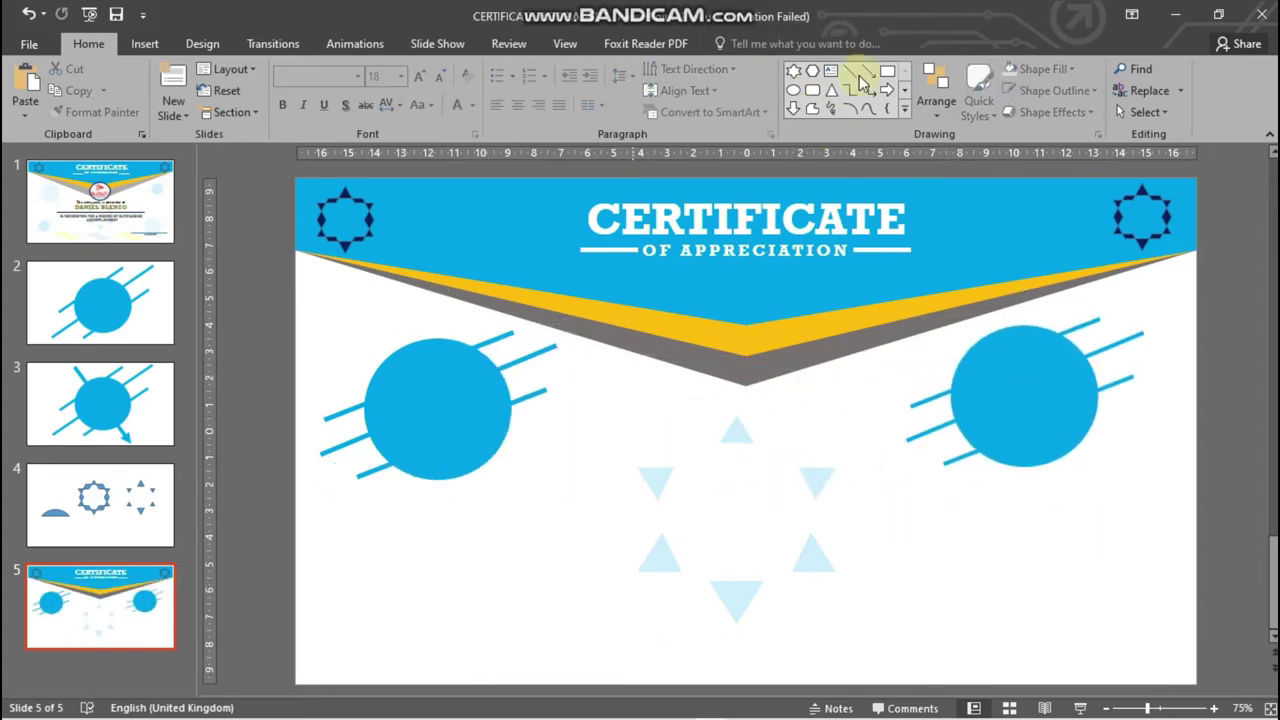
pyautogui.click(867, 73)
pyautogui.moveTo(978, 325)
pyautogui.mouseDown()
pyautogui.moveTo(1077, 477)
pyautogui.moveTo(1072, 466)
pyautogui.mouseUp()
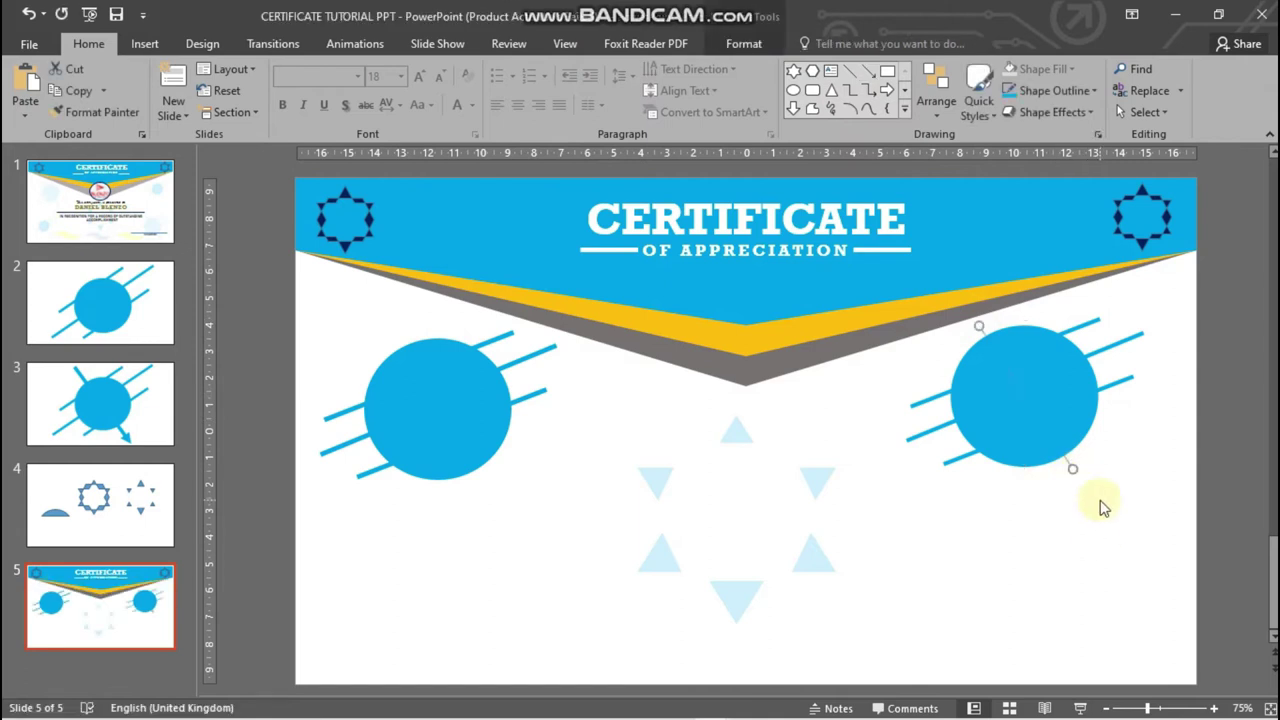
# Make the line a 4½ pt blue arrow with its tip extended past the circle.
pyautogui.click(743, 43)
pyautogui.click(497, 92)
pyautogui.moveTo(484, 364)
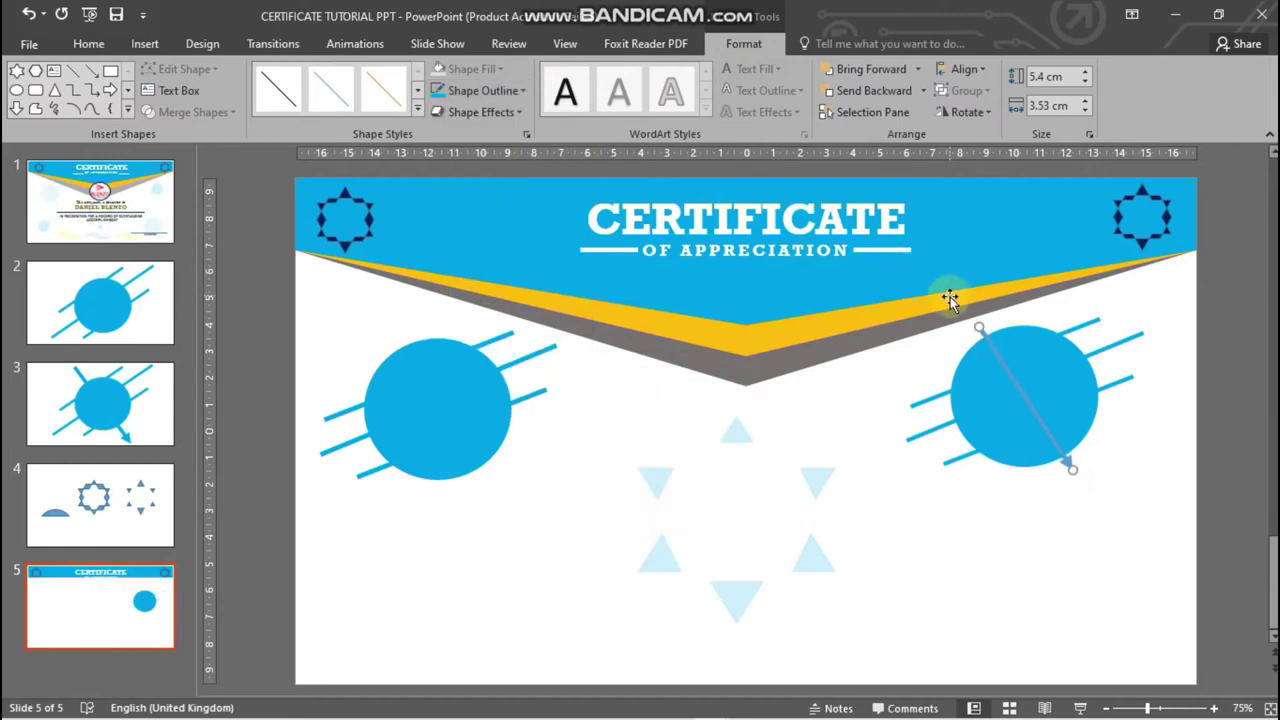
pyautogui.click(1014, 390)
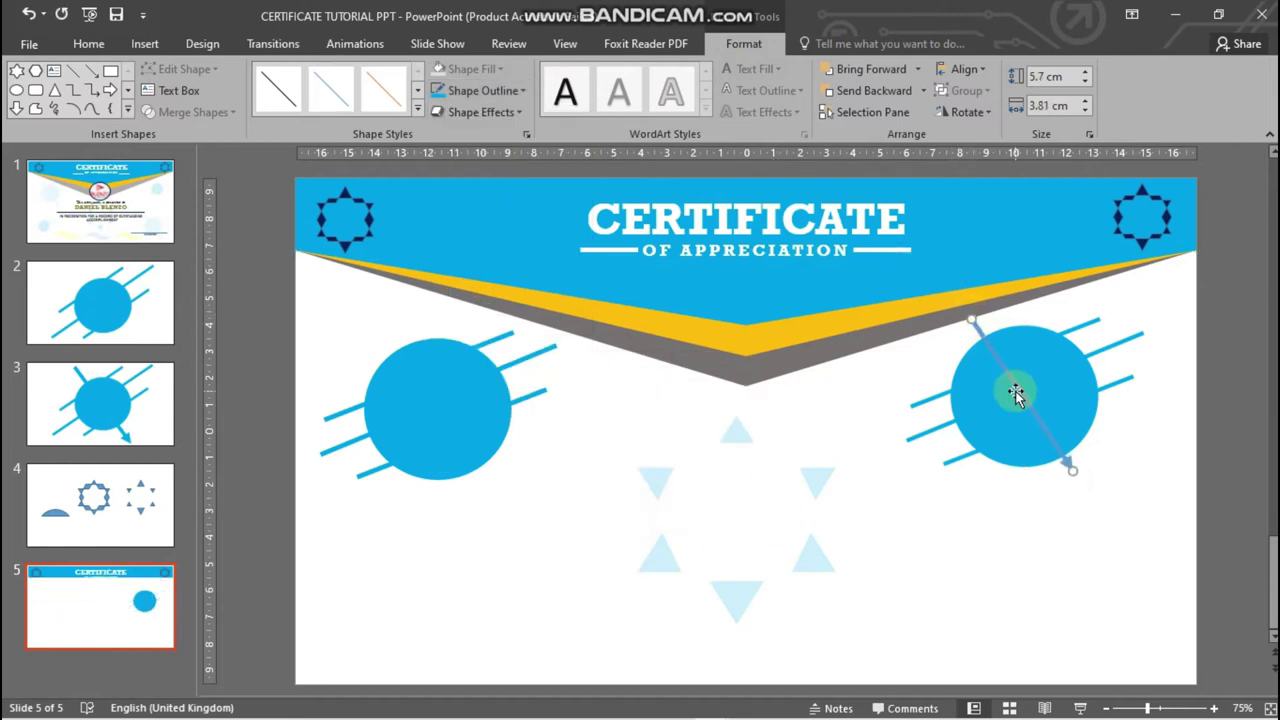
pyautogui.click(522, 90)
pyautogui.click(437, 271)
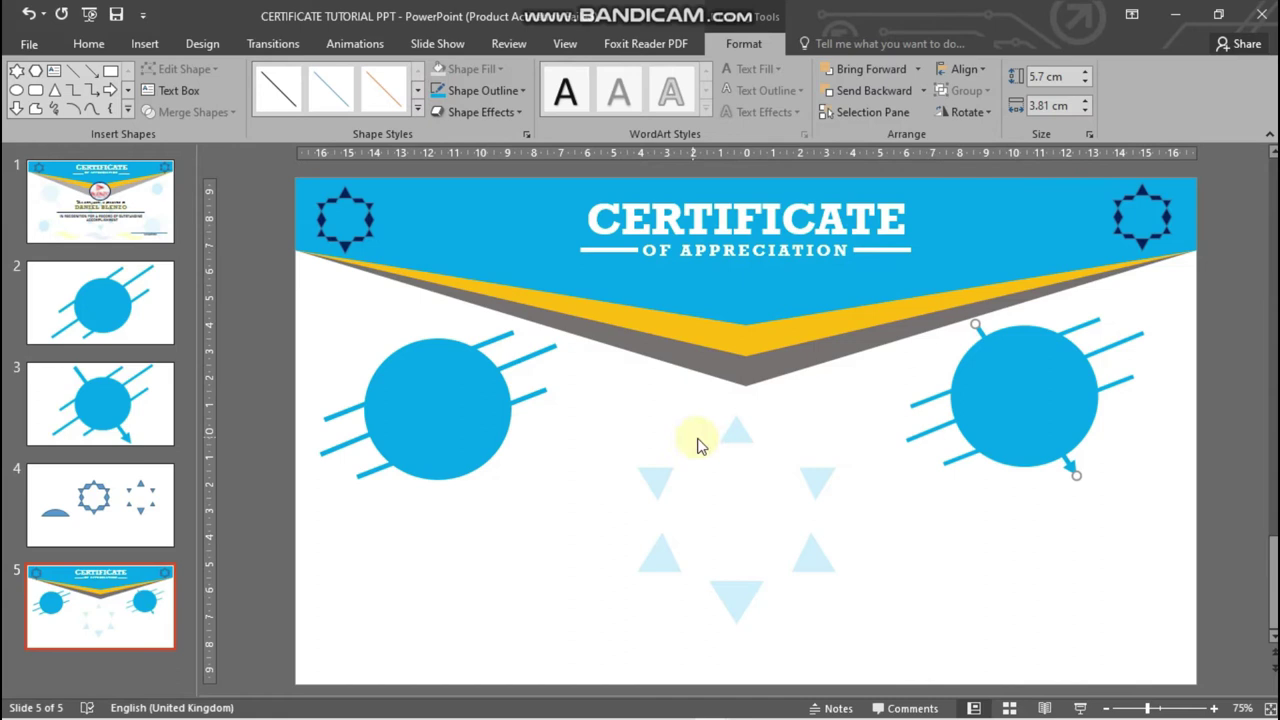
pyautogui.click(1016, 635)
pyautogui.moveTo(1076, 462); pyautogui.dragTo(1093, 490)
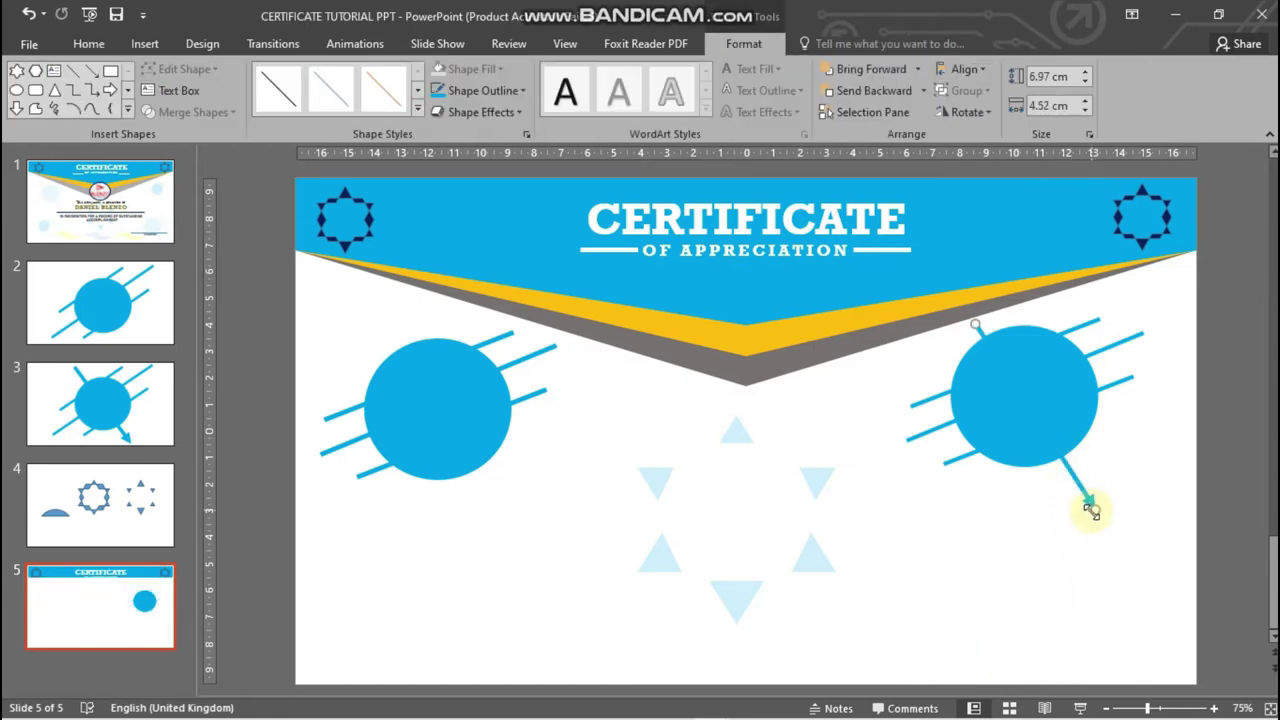
pyautogui.click(1072, 553)
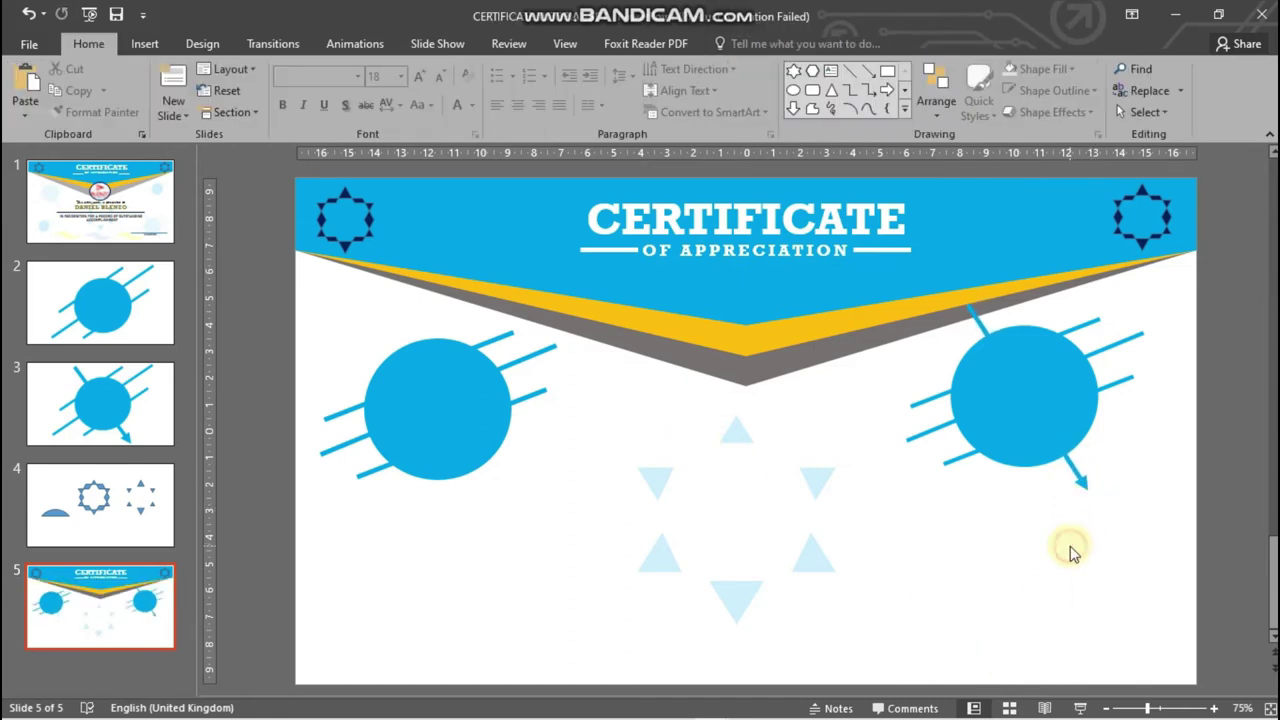
pyautogui.rightClick(990, 520)
pyautogui.click(1040, 470)
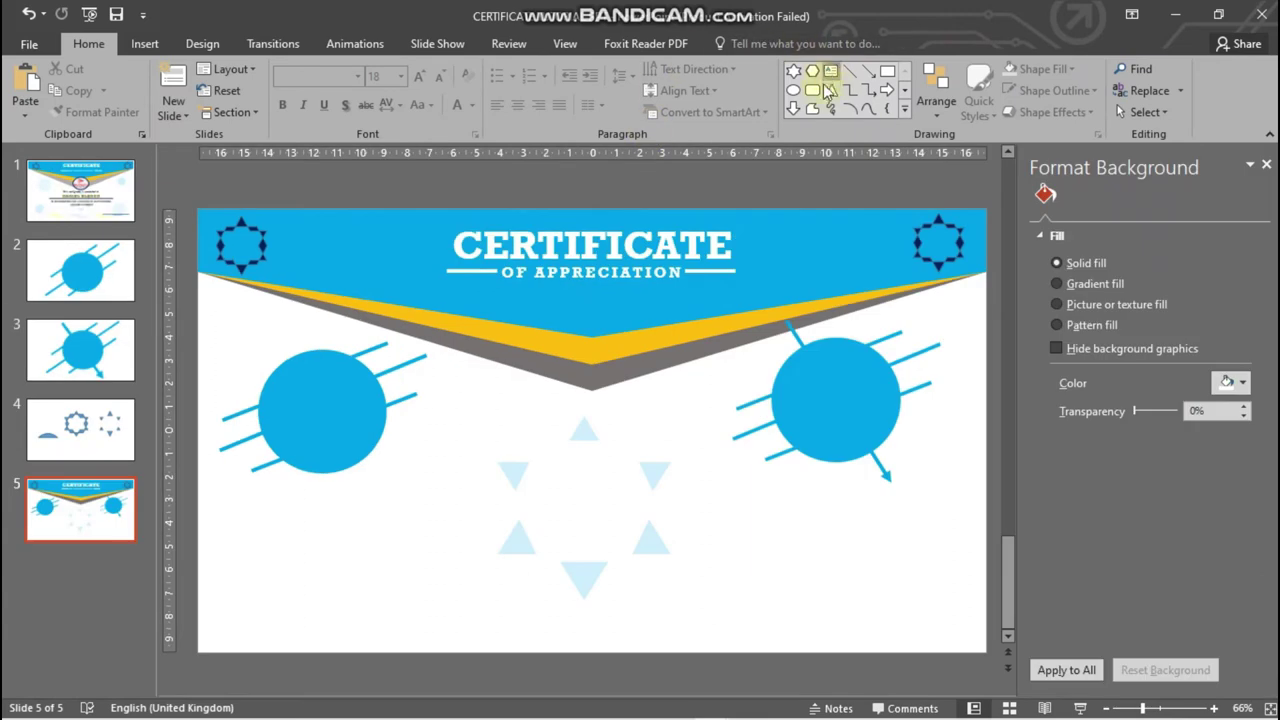
# Draw a blue oval with no outline in the slide's lower right.
pyautogui.moveTo(729, 527); pyautogui.dragTo(862, 636)
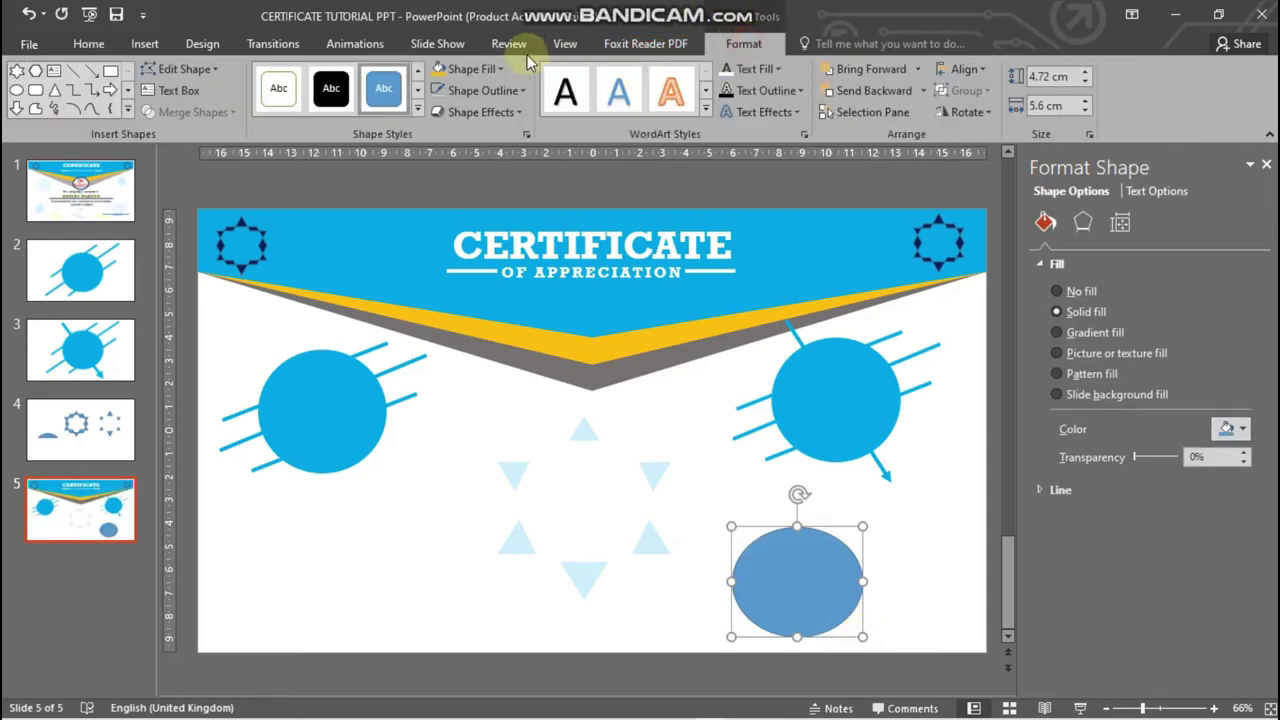
pyautogui.click(475, 72)
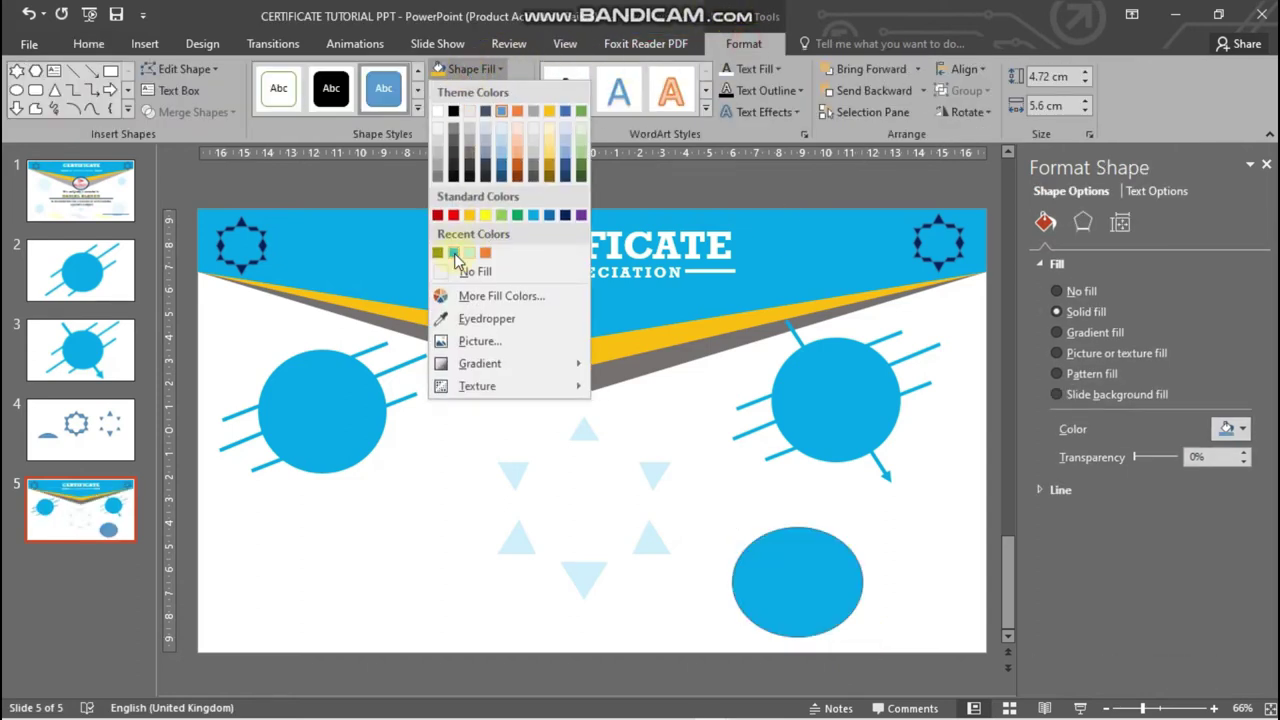
pyautogui.click(462, 252)
pyautogui.click(483, 90)
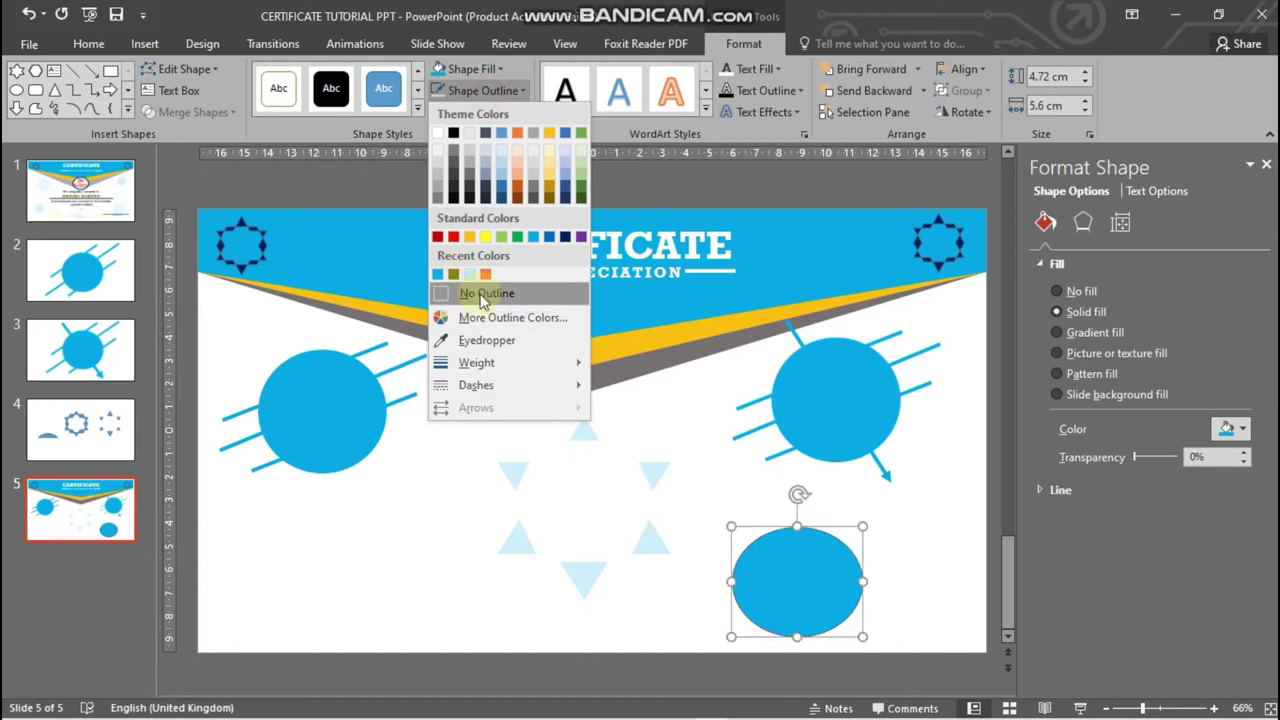
pyautogui.click(487, 292)
# Cover the oval's lower half with a rectangle and subtract it, leaving a half-circle.
pyautogui.click(111, 72)
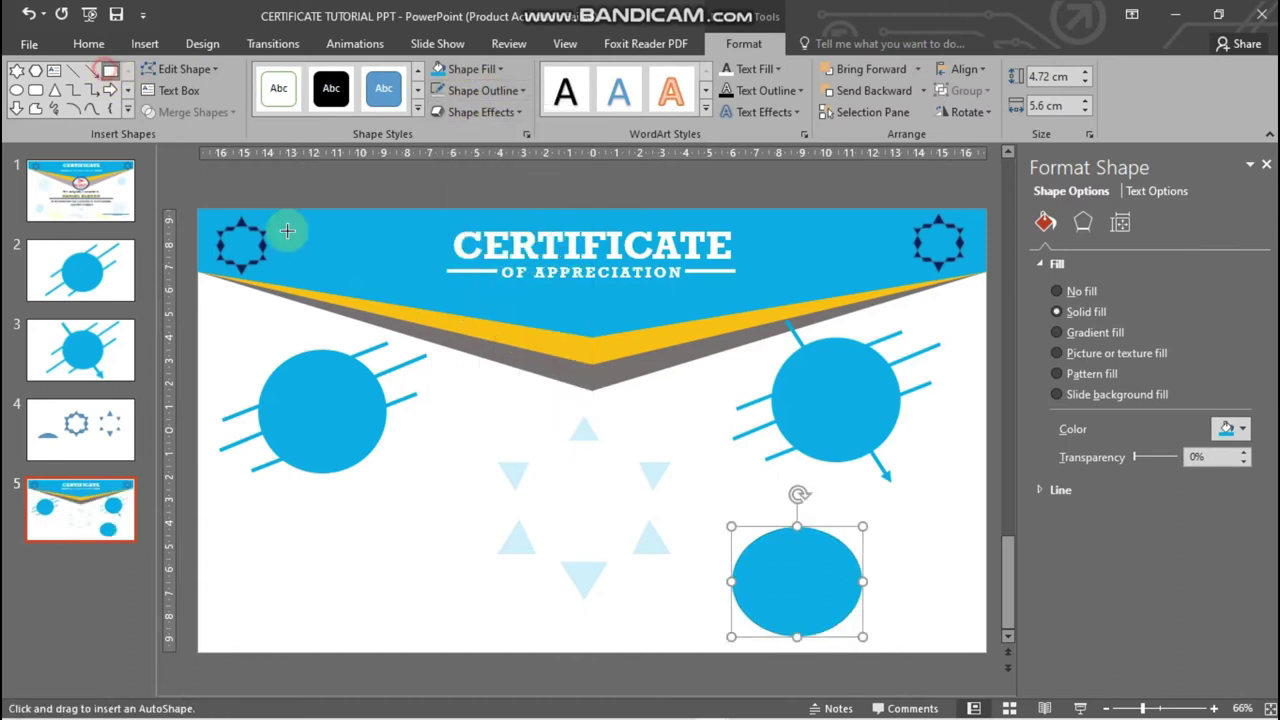
pyautogui.moveTo(698, 563); pyautogui.dragTo(941, 644)
pyautogui.moveTo(877, 600); pyautogui.dragTo(877, 590)
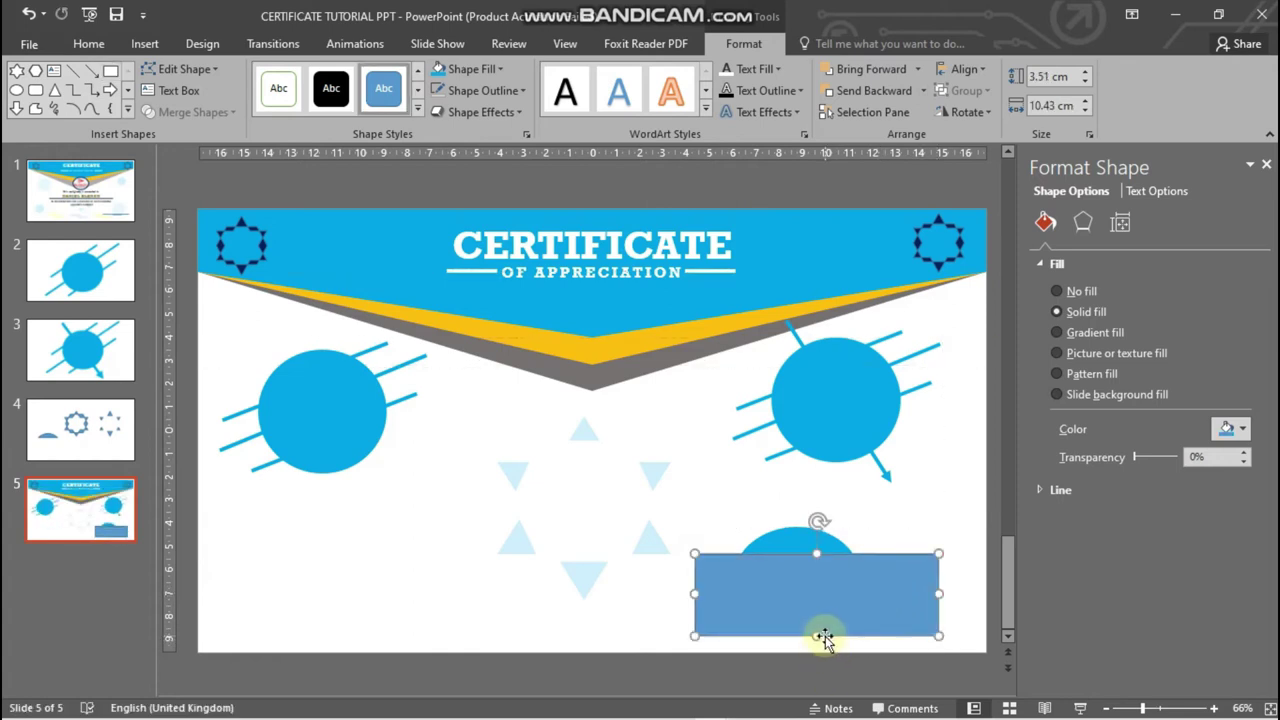
pyautogui.moveTo(810, 638); pyautogui.dragTo(814, 639)
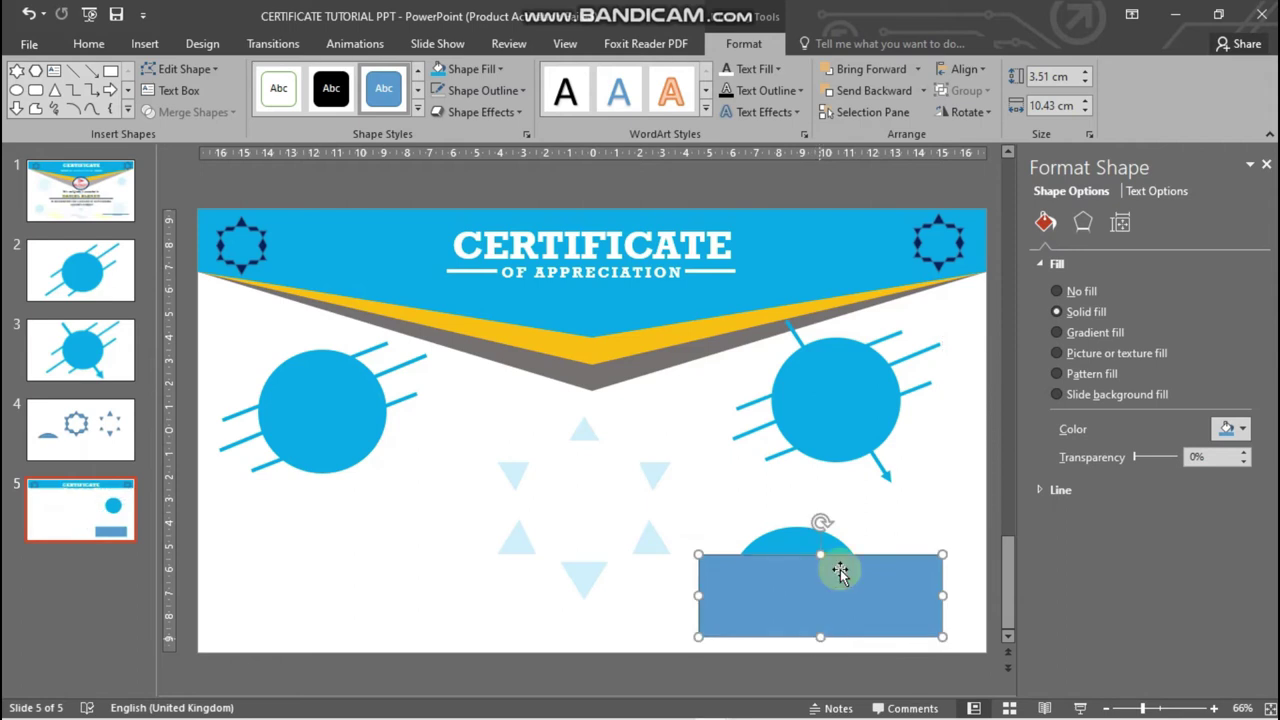
pyautogui.keyDown('shift'); pyautogui.click(793, 549); pyautogui.keyUp('shift')
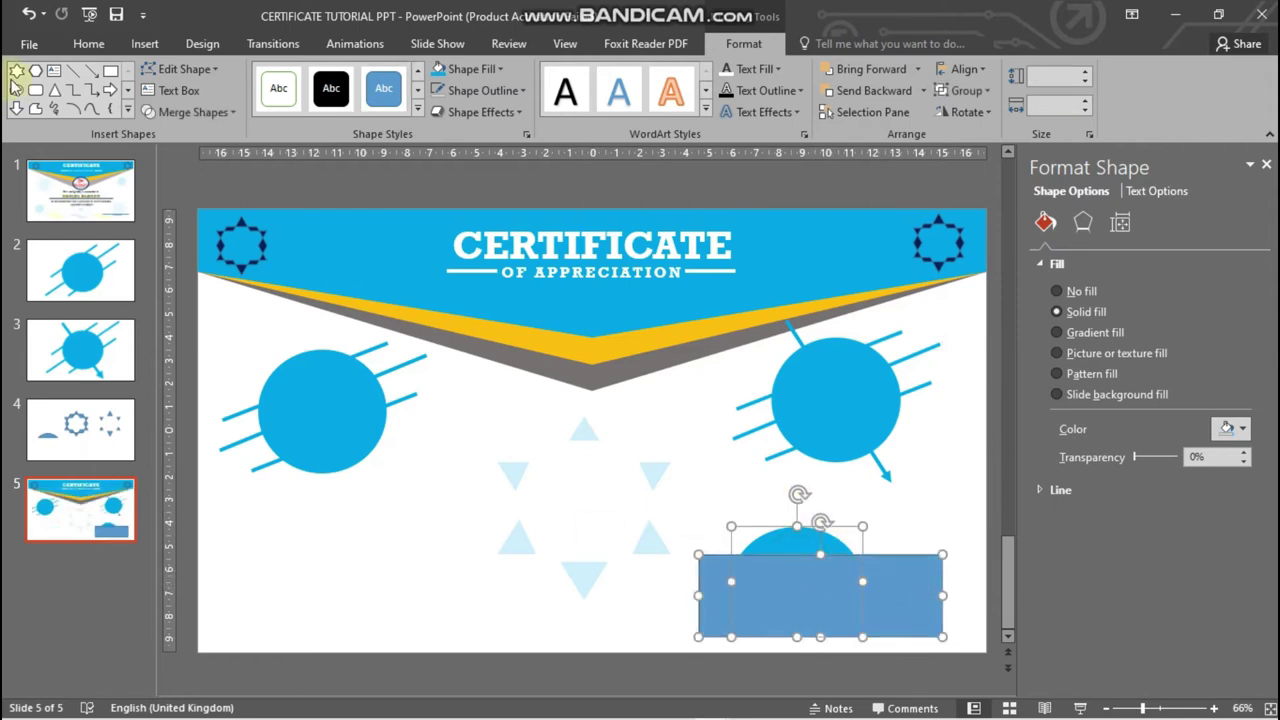
pyautogui.click(188, 115)
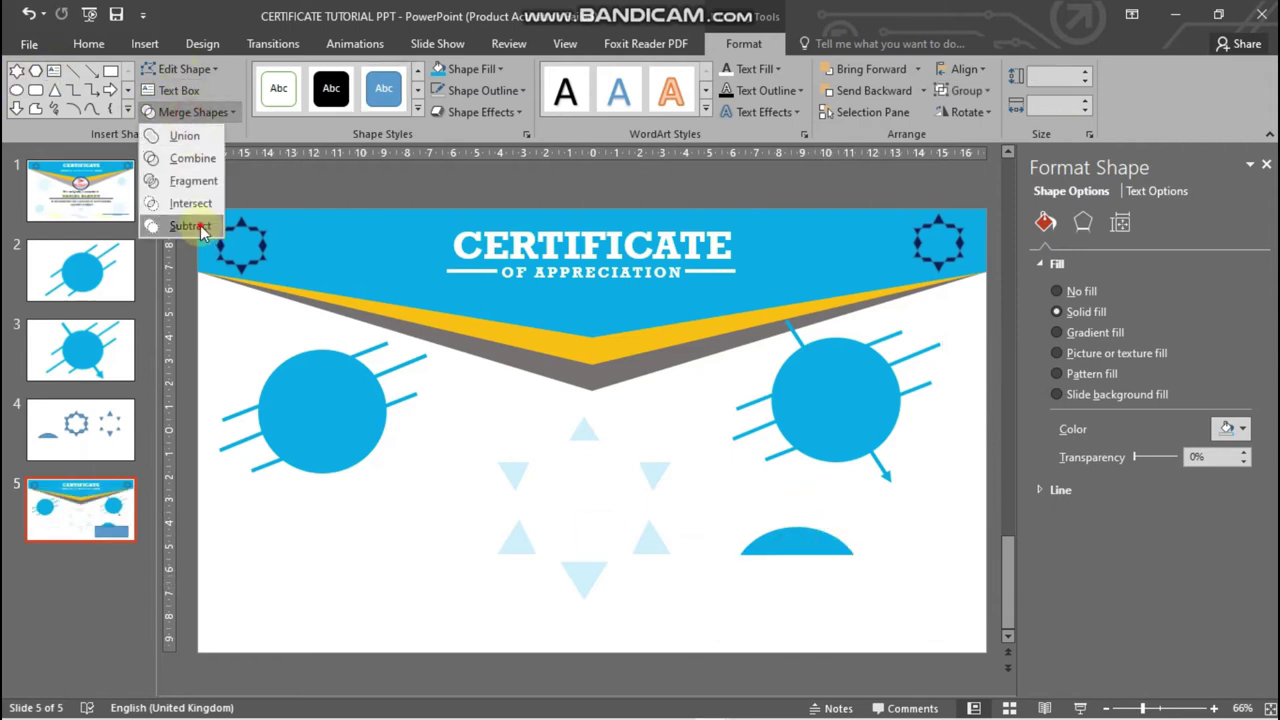
pyautogui.click(190, 226)
pyautogui.click(883, 523)
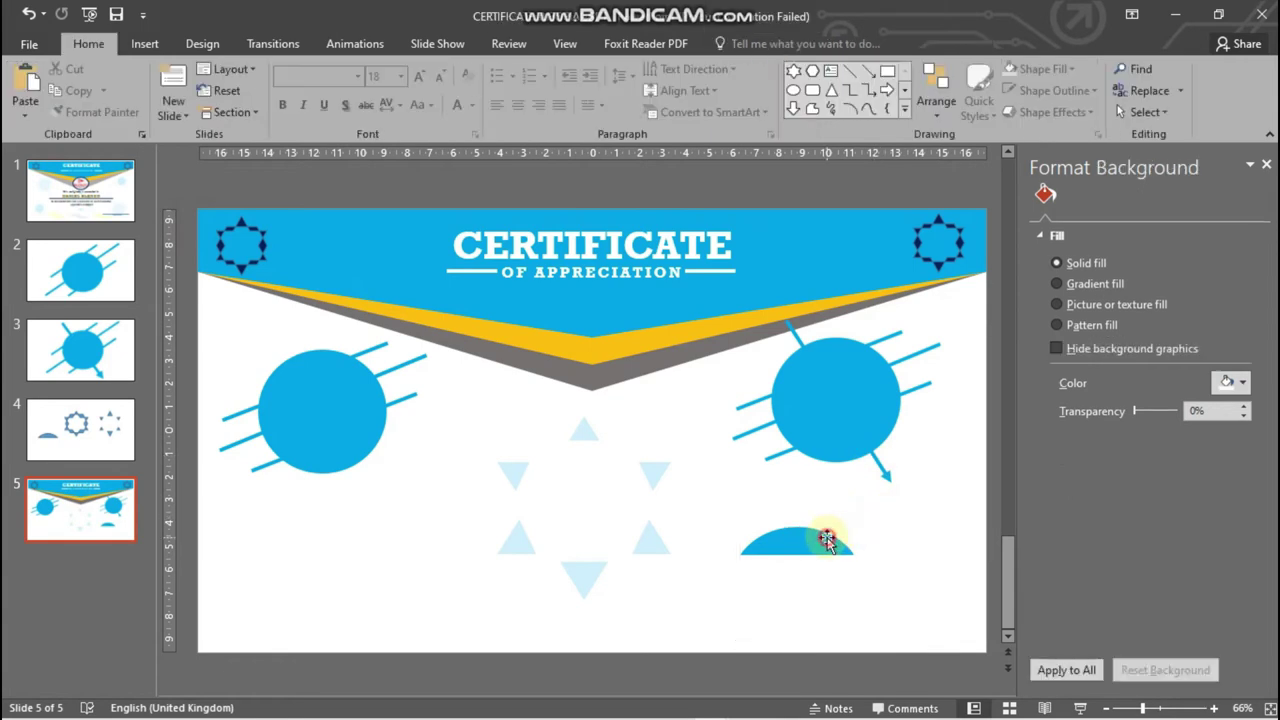
# Duplicate the half-circle, flip the copy into a bowl, and offset it below right.
pyautogui.click(819, 540)
pyautogui.moveTo(819, 546); pyautogui.dragTo(810, 580)
pyautogui.moveTo(795, 529); pyautogui.dragTo(783, 611)
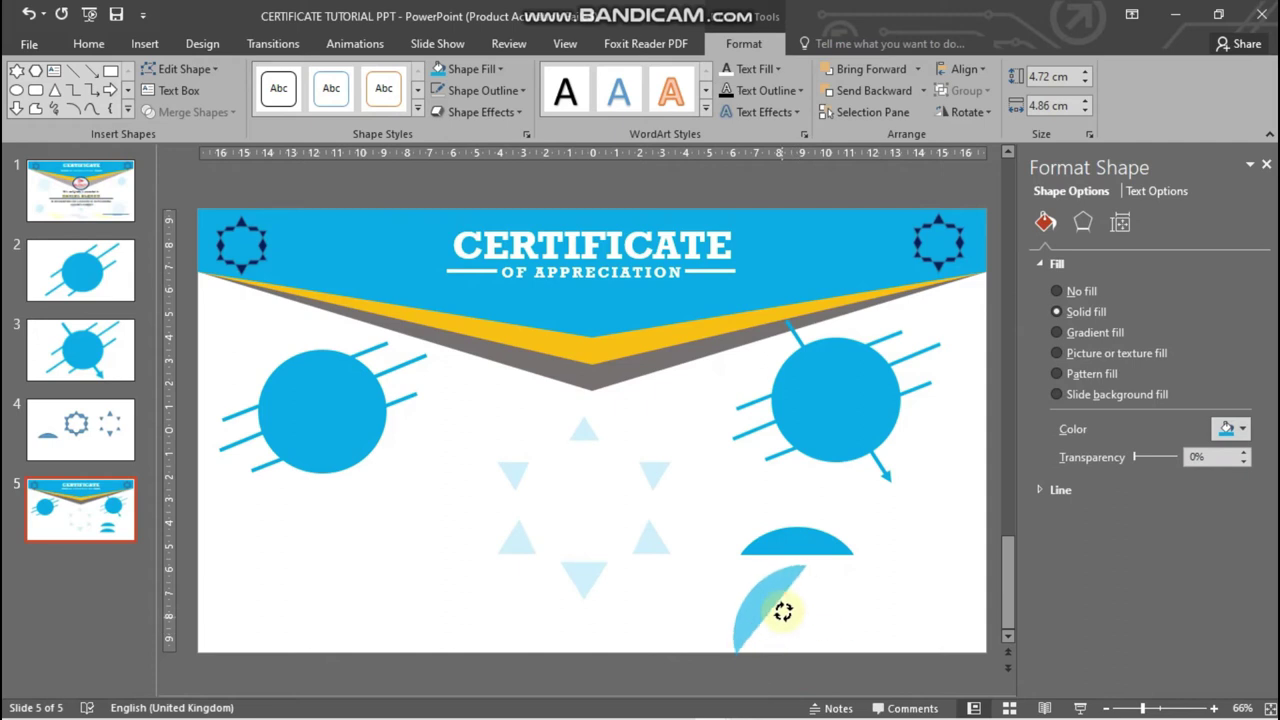
pyautogui.moveTo(705, 606); pyautogui.dragTo(791, 668)
pyautogui.moveTo(812, 618)
pyautogui.mouseDown()
pyautogui.moveTo(826, 577)
pyautogui.moveTo(875, 574)
pyautogui.mouseUp()
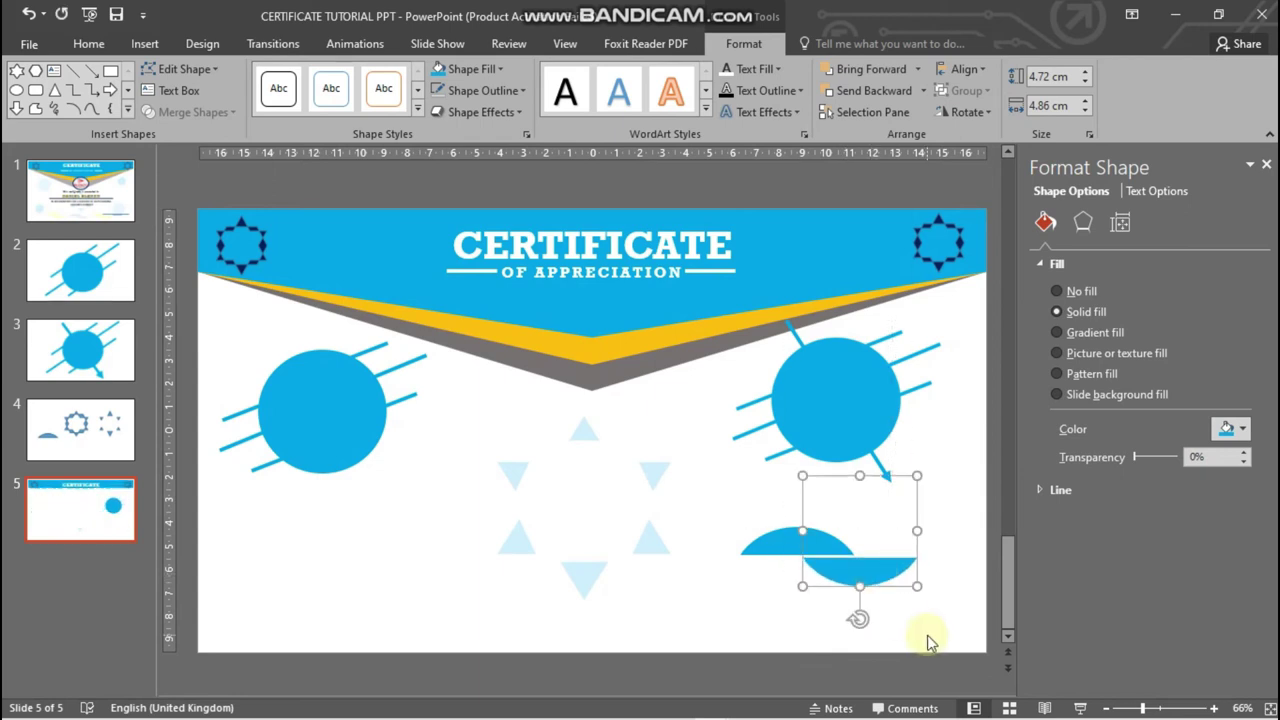
pyautogui.click(839, 528)
# Combine both halves into one wave shape, resize it, and place copies along the bottom.
pyautogui.click(825, 540)
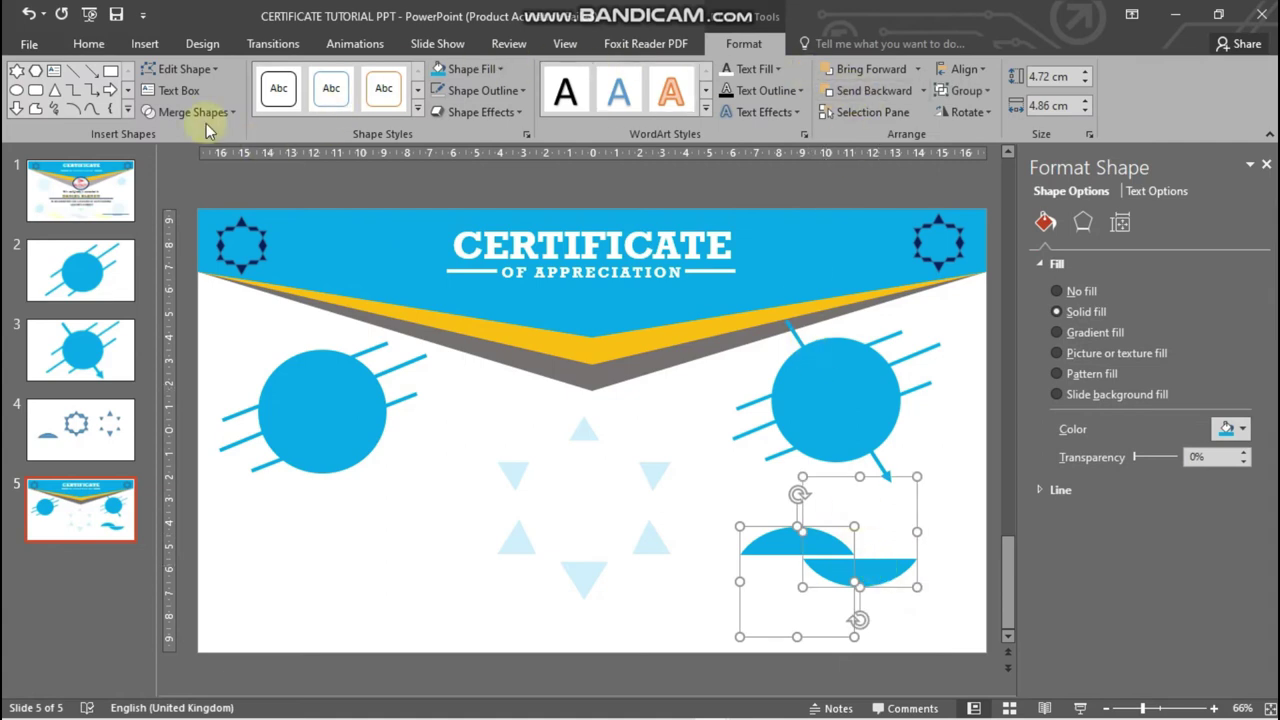
pyautogui.click(188, 112)
pyautogui.click(180, 159)
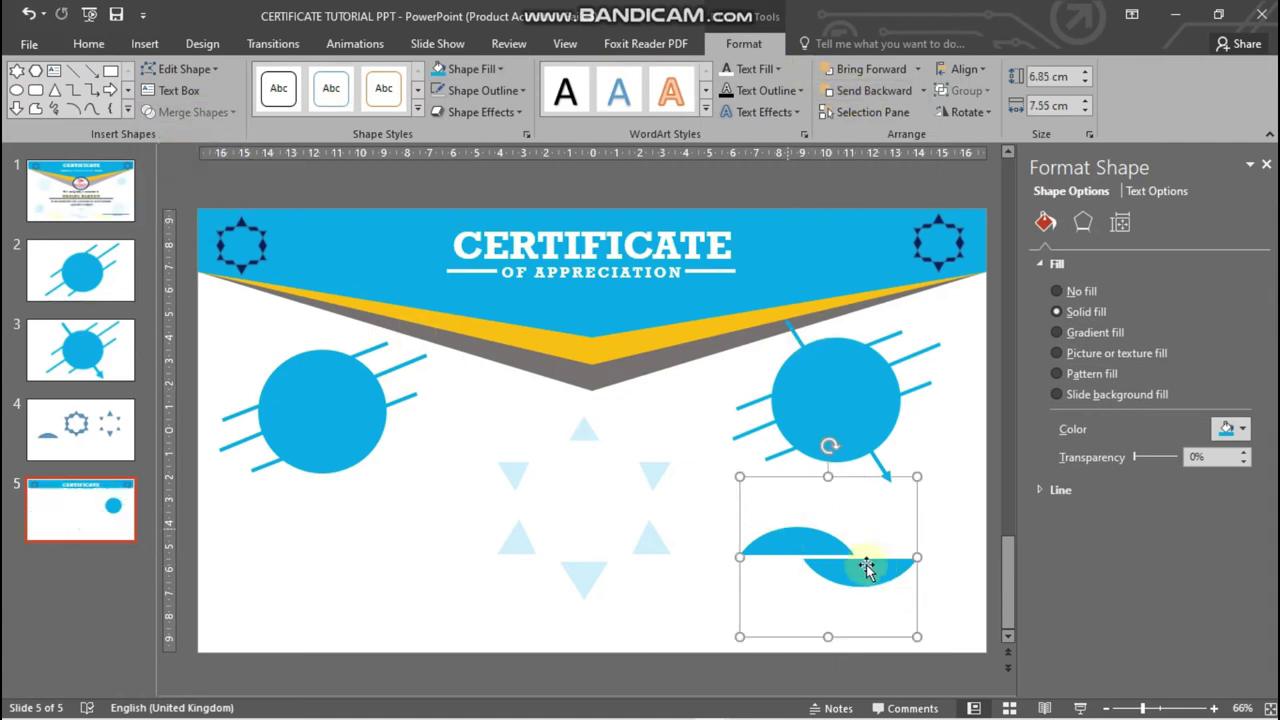
pyautogui.moveTo(828, 476); pyautogui.dragTo(828, 519)
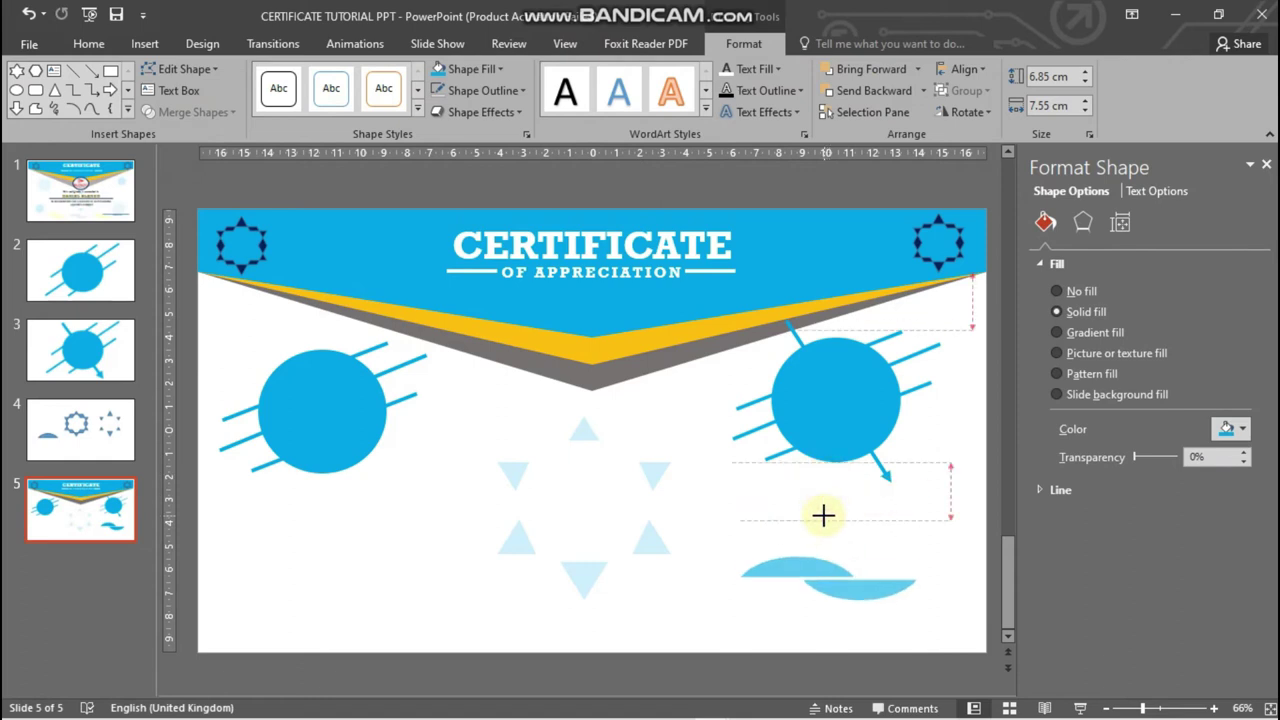
pyautogui.moveTo(918, 577)
pyautogui.mouseDown()
pyautogui.moveTo(388, 612)
pyautogui.moveTo(805, 630)
pyautogui.mouseUp()
pyautogui.click(314, 593)
# Colour the middle wave yellow and set all three waves to 78% transparency.
pyautogui.click(586, 627)
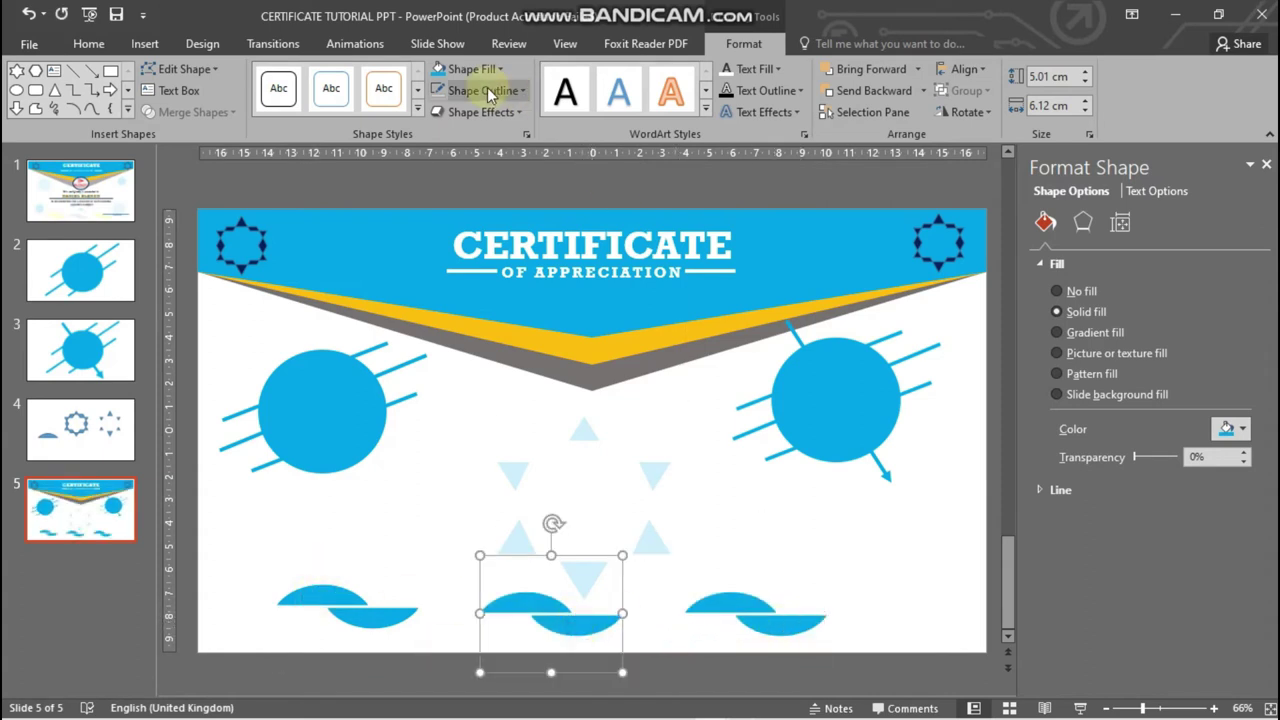
pyautogui.click(470, 69)
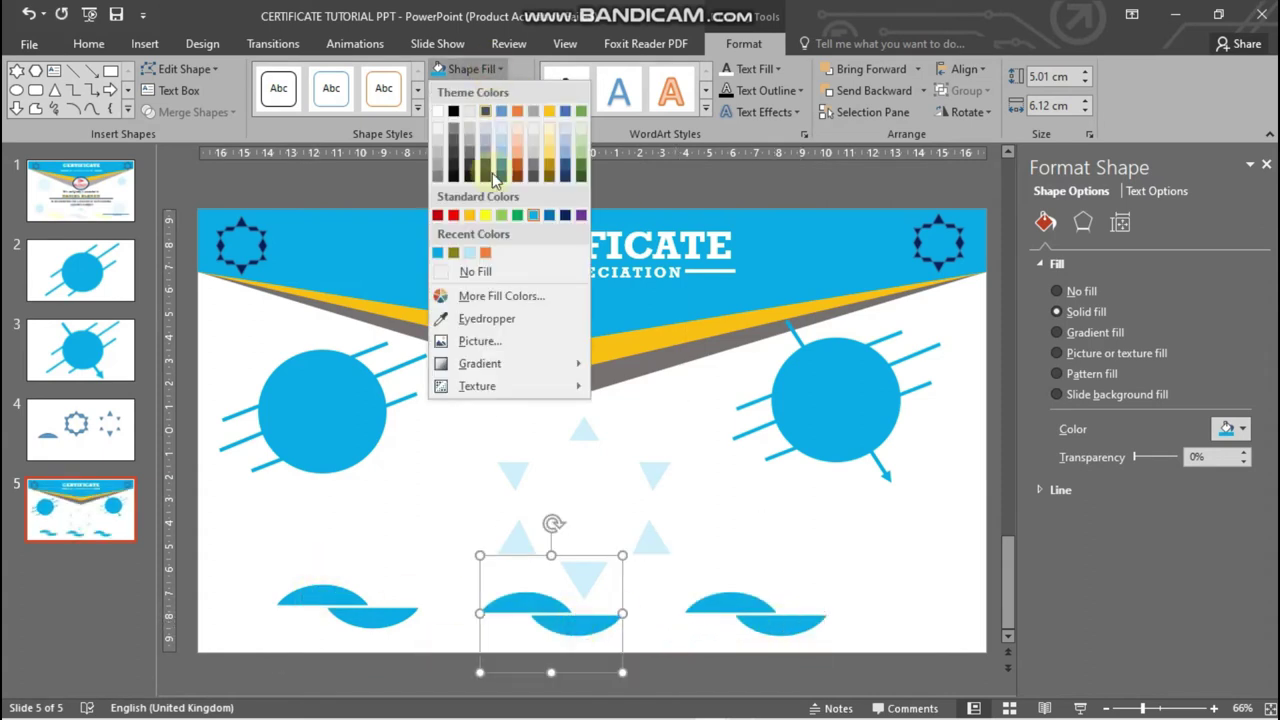
pyautogui.click(474, 222)
pyautogui.click(380, 606)
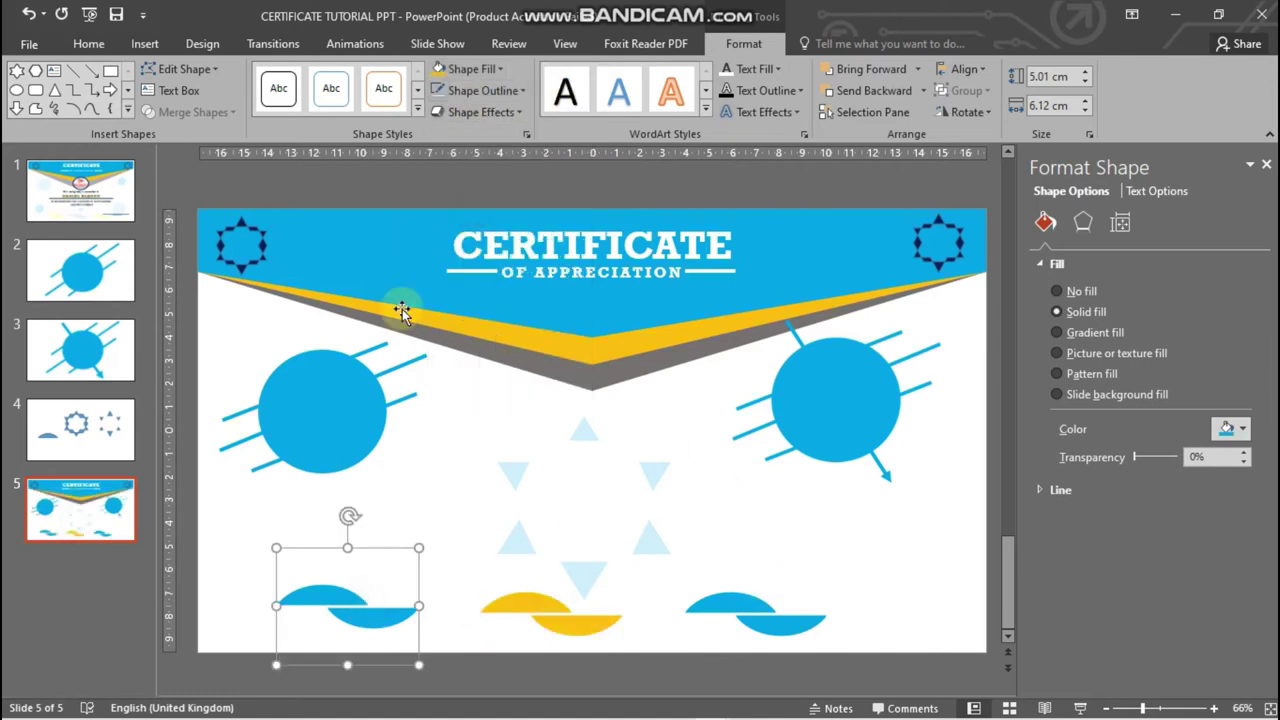
pyautogui.keyDown('shift'); pyautogui.click(535, 612); pyautogui.keyUp('shift')
pyautogui.keyDown('shift'); pyautogui.click(750, 618); pyautogui.keyUp('shift')
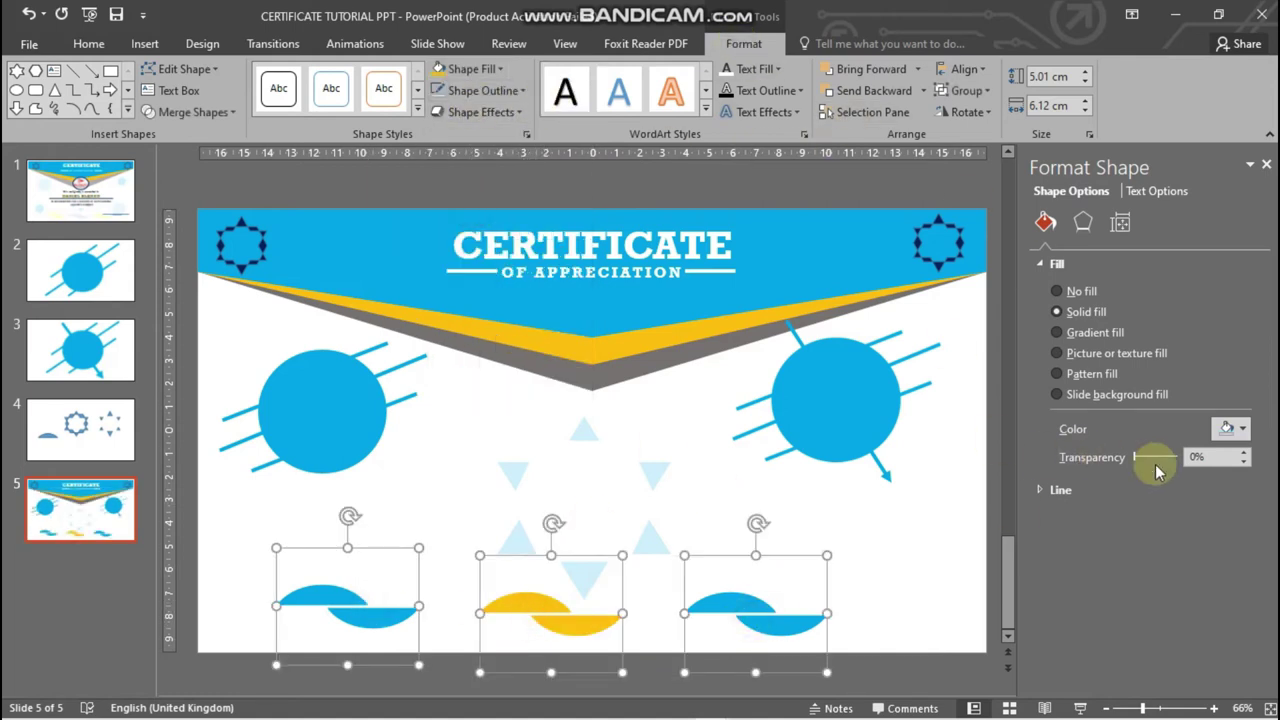
pyautogui.moveTo(1165, 461); pyautogui.dragTo(1175, 461)
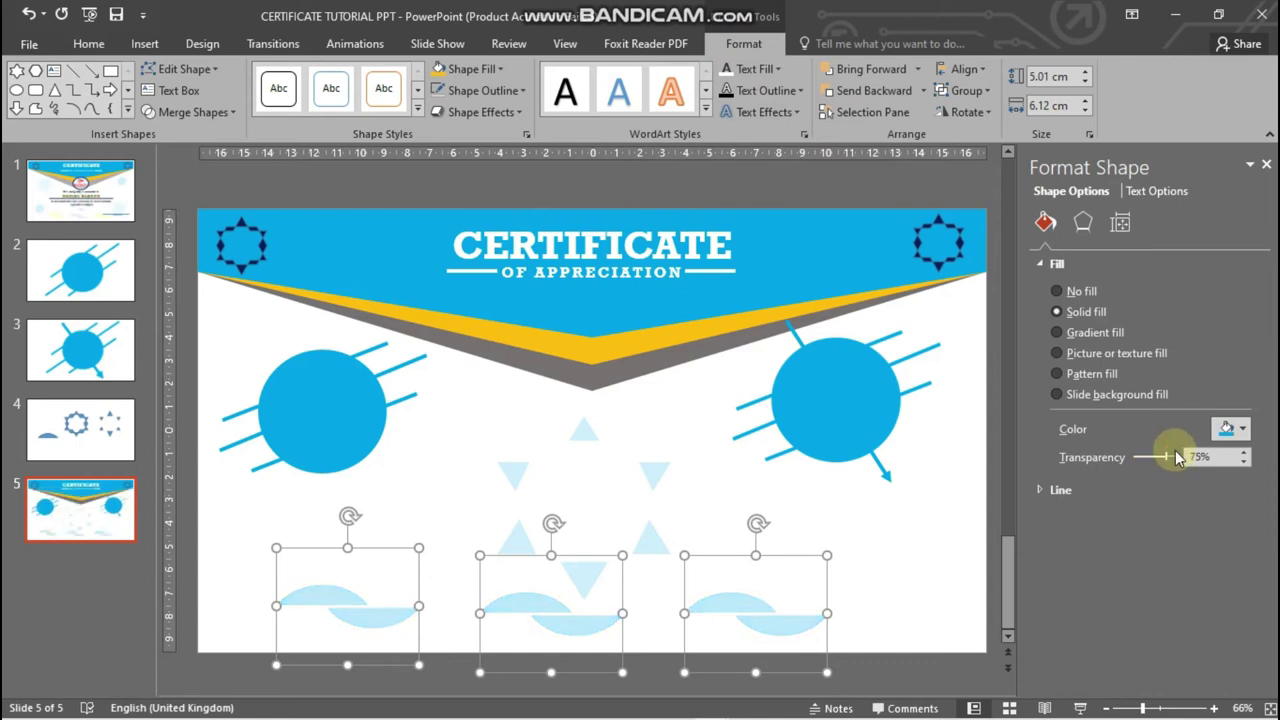
# Reapply the yellow fill to the middle wave shape.
pyautogui.click(551, 626)
pyautogui.click(540, 605)
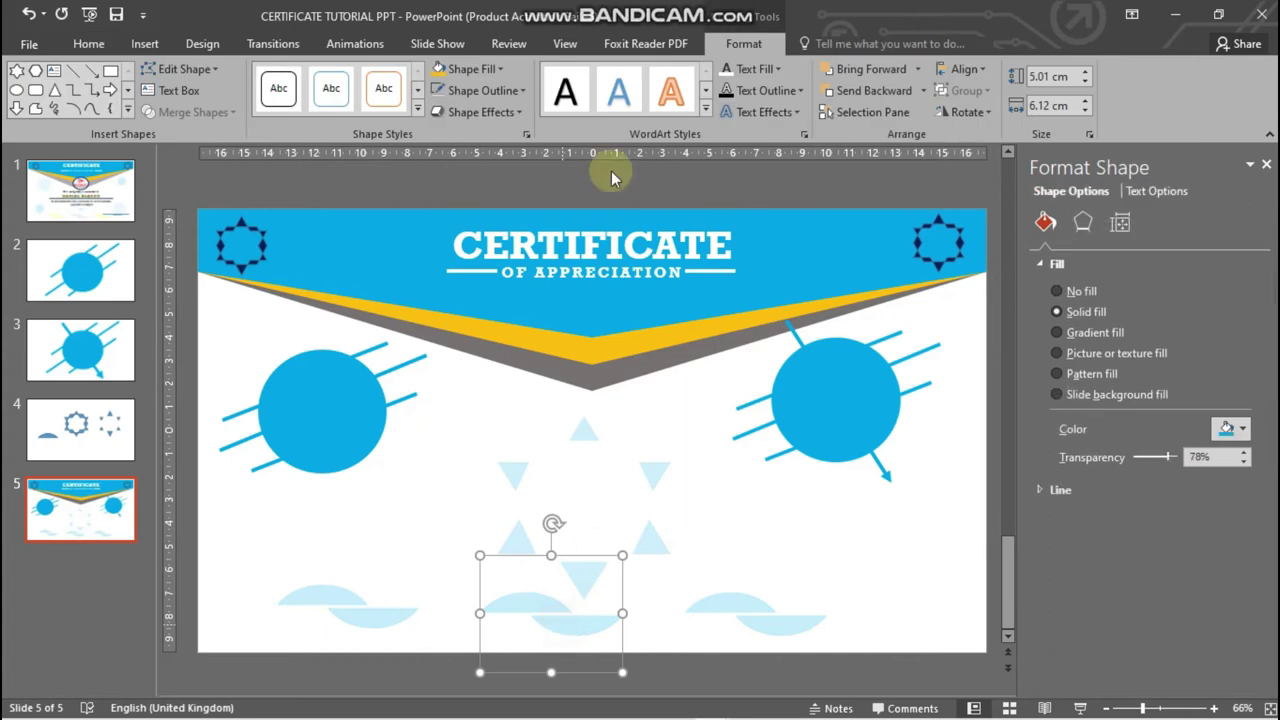
pyautogui.click(480, 68)
pyautogui.click(486, 215)
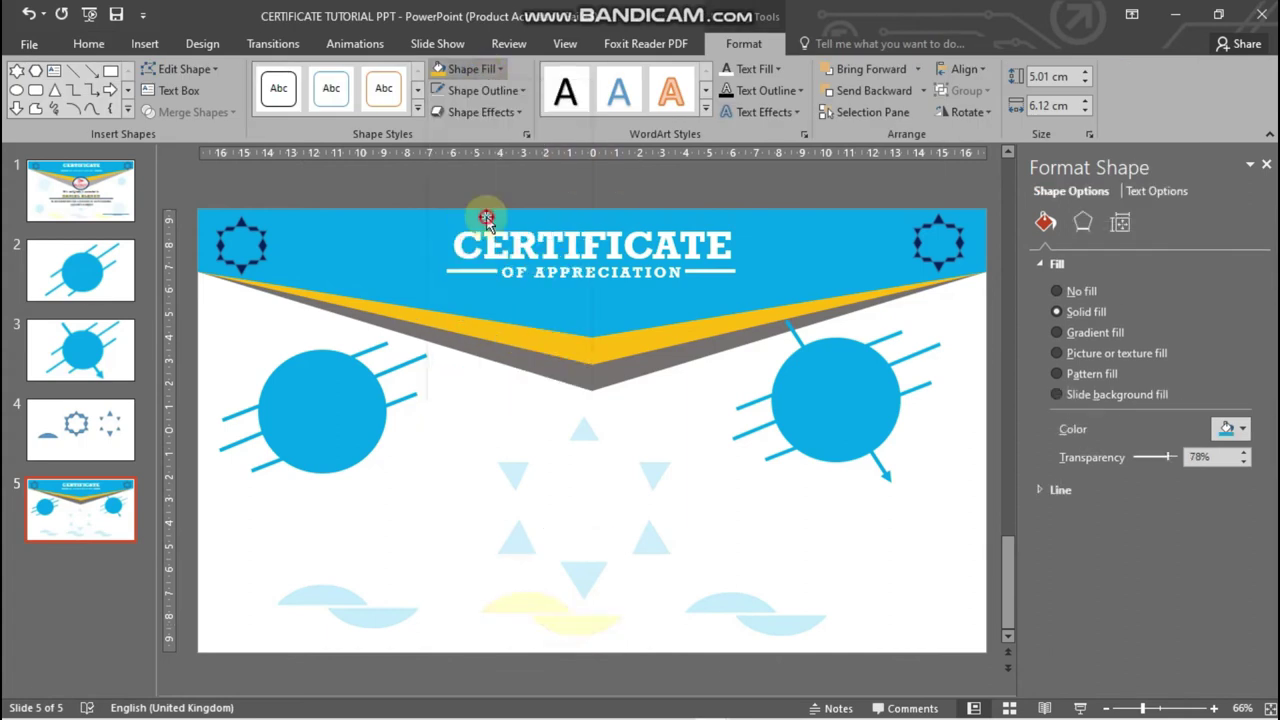
pyautogui.click(823, 523)
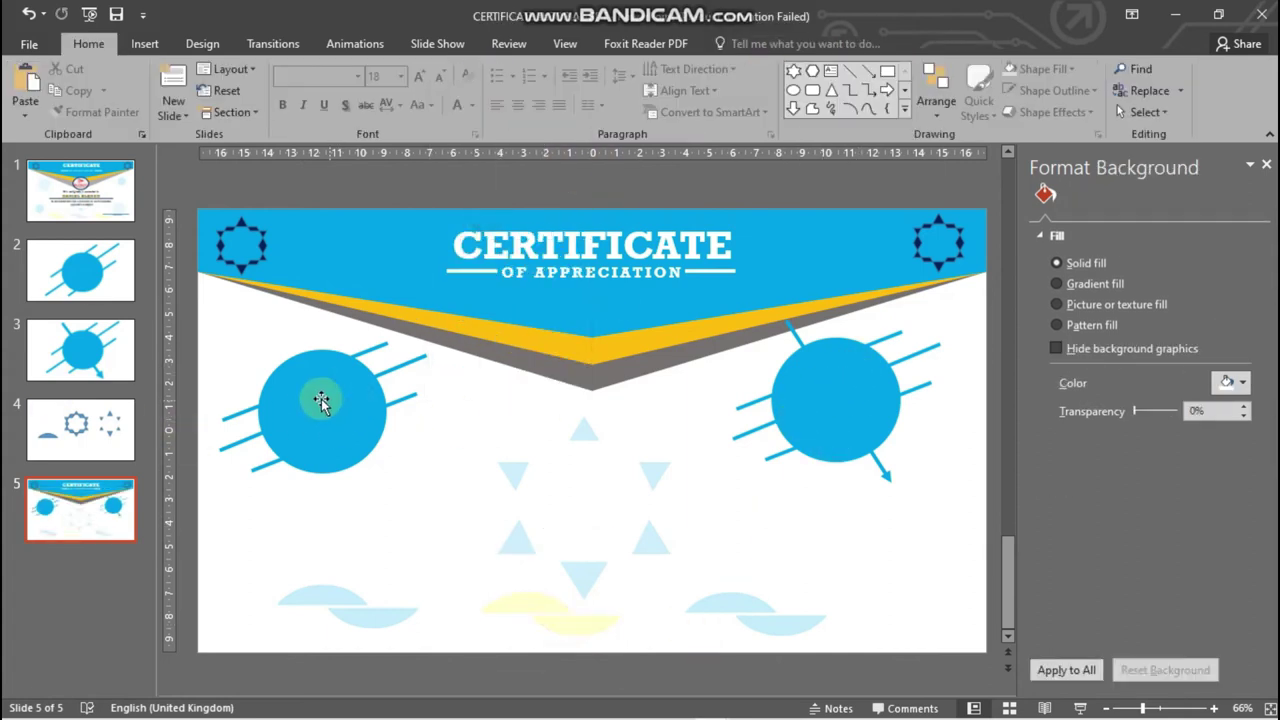
# Copy the left circle emblem and add a blank slide 6.
pyautogui.rightClick(321, 398)
pyautogui.press('Escape')
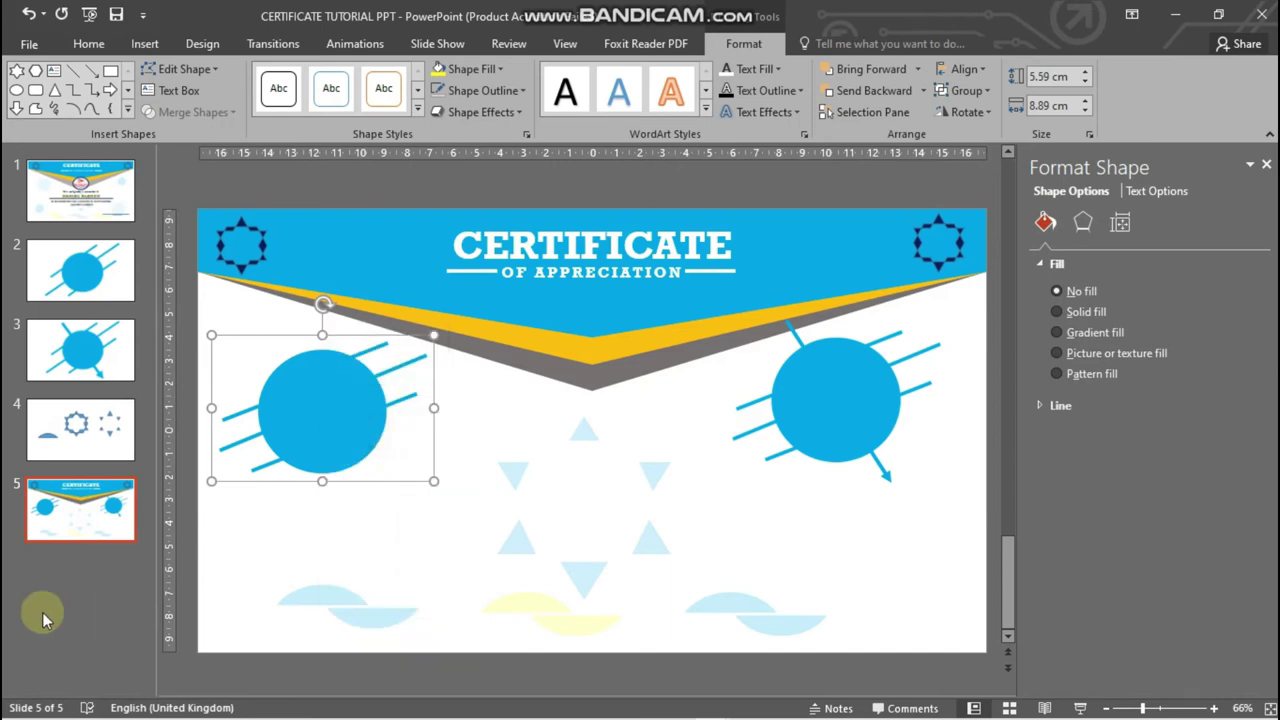
pyautogui.click(42, 620)
pyautogui.press('Return')
# Clear slide 6's placeholders, paste the circle emblem as a picture, and enlarge it.
pyautogui.hotkey('ctrl', 'a')
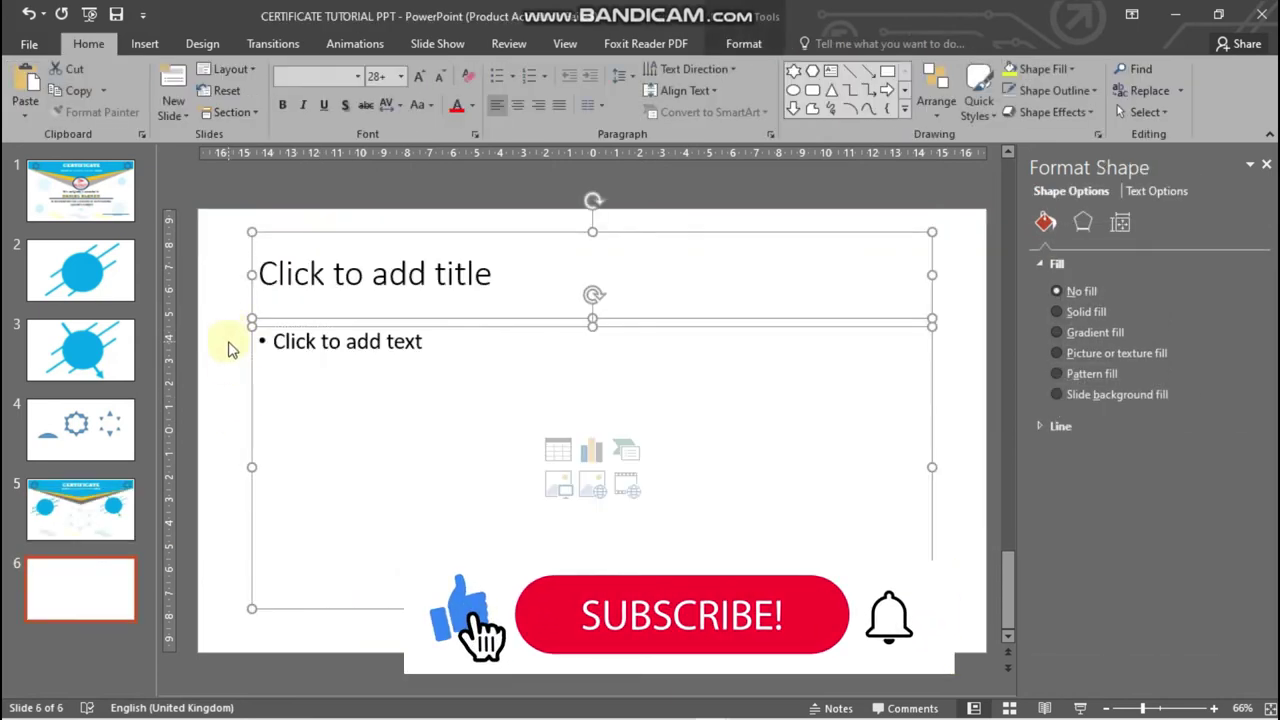
pyautogui.press('Delete')
pyautogui.rightClick(366, 278)
pyautogui.click(440, 314)
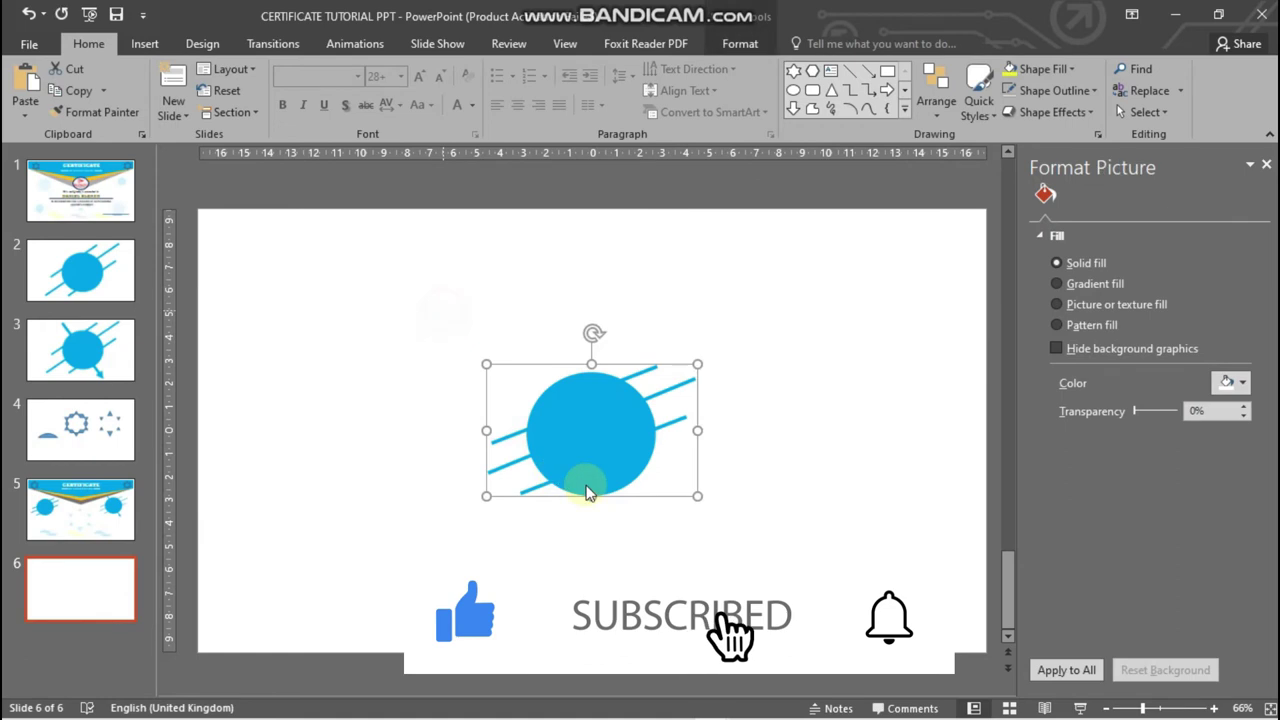
pyautogui.moveTo(591, 364); pyautogui.dragTo(591, 297)
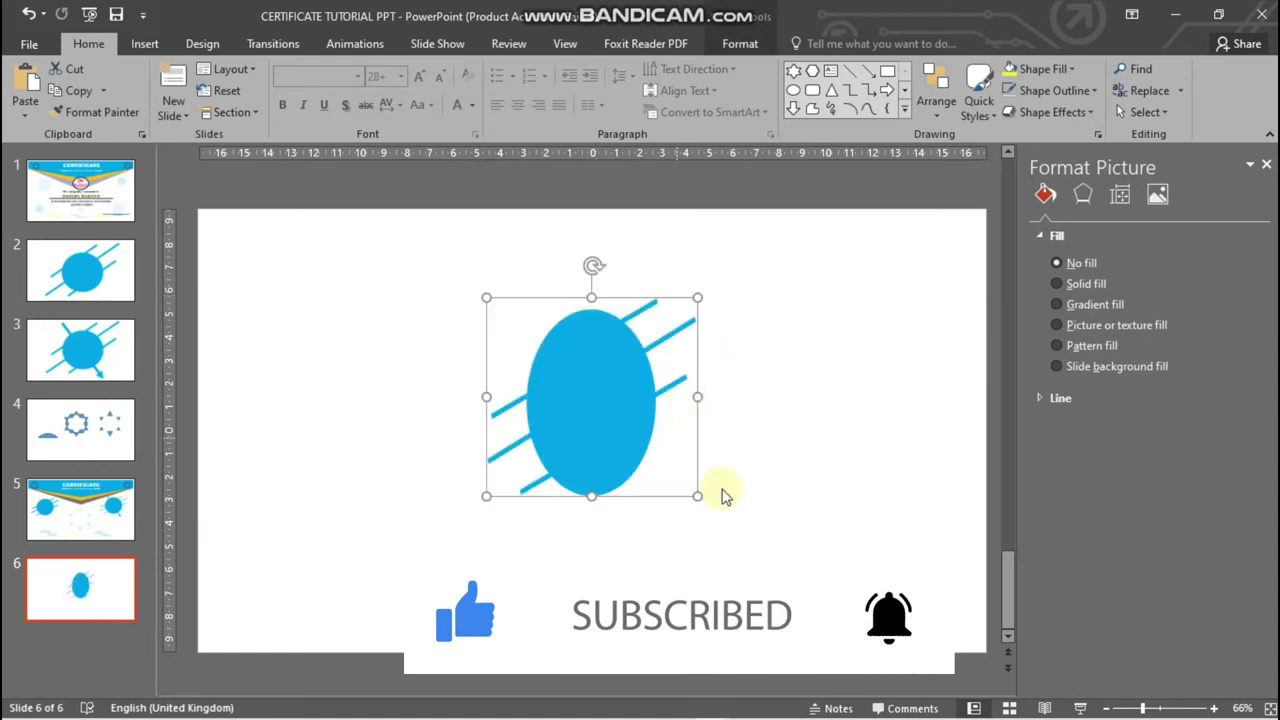
pyautogui.moveTo(697, 495); pyautogui.dragTo(834, 562)
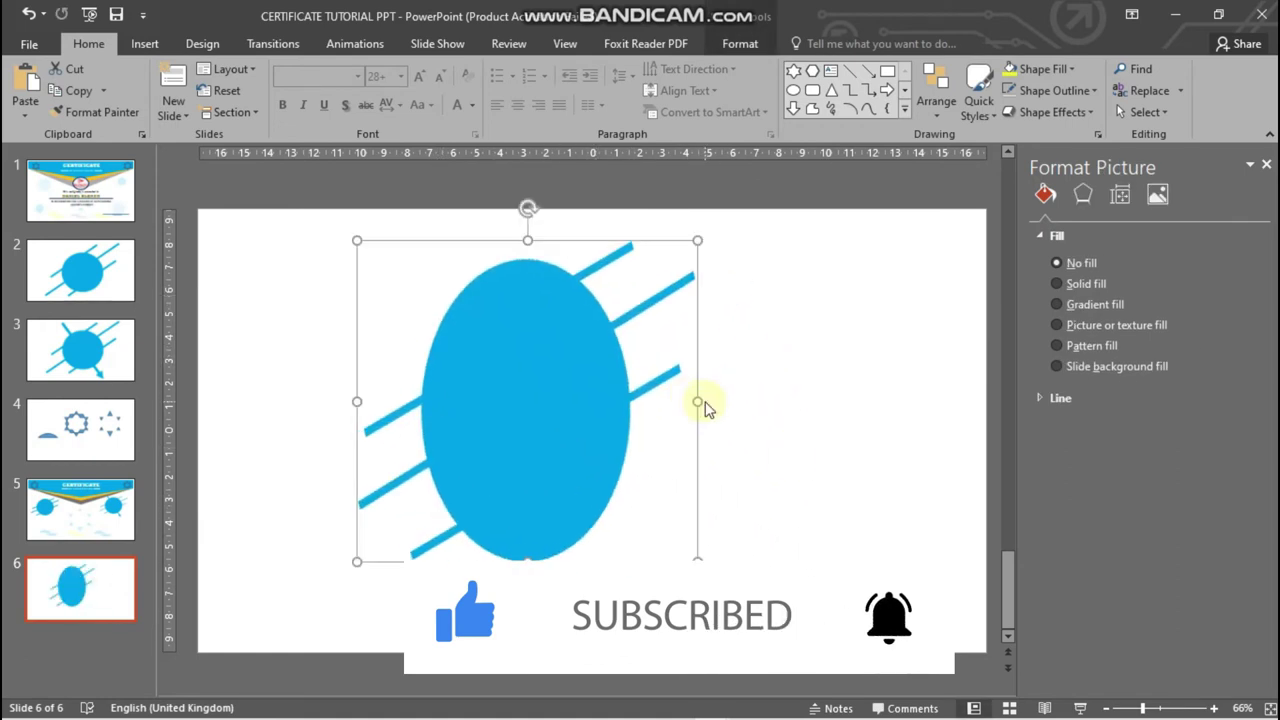
pyautogui.moveTo(700, 400); pyautogui.dragTo(811, 430)
pyautogui.moveTo(448, 414); pyautogui.dragTo(498, 464)
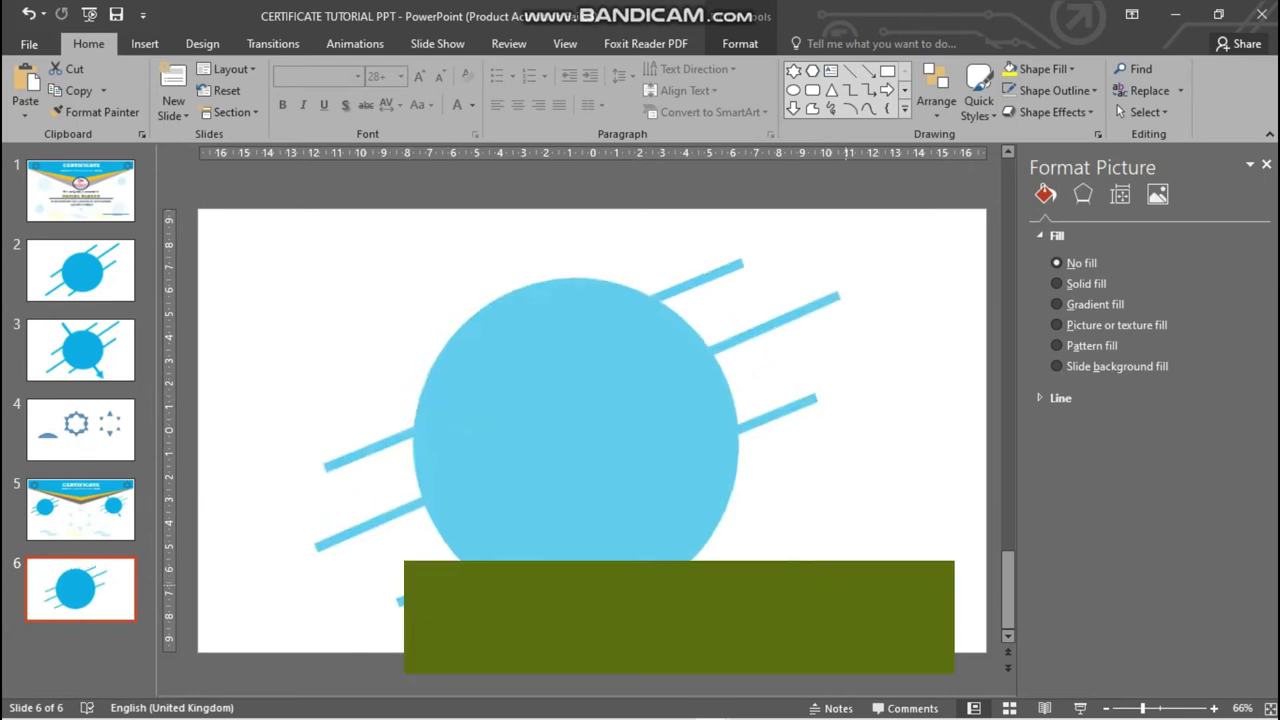
pyautogui.moveTo(866, 443); pyautogui.dragTo(906, 446)
pyautogui.moveTo(663, 446); pyautogui.dragTo(680, 445)
pyautogui.moveTo(586, 229); pyautogui.dragTo(586, 214)
pyautogui.moveTo(606, 343); pyautogui.dragTo(610, 355)
pyautogui.click(206, 205)
# Save the slide as a JPEG file named 1.
pyautogui.press('F12')
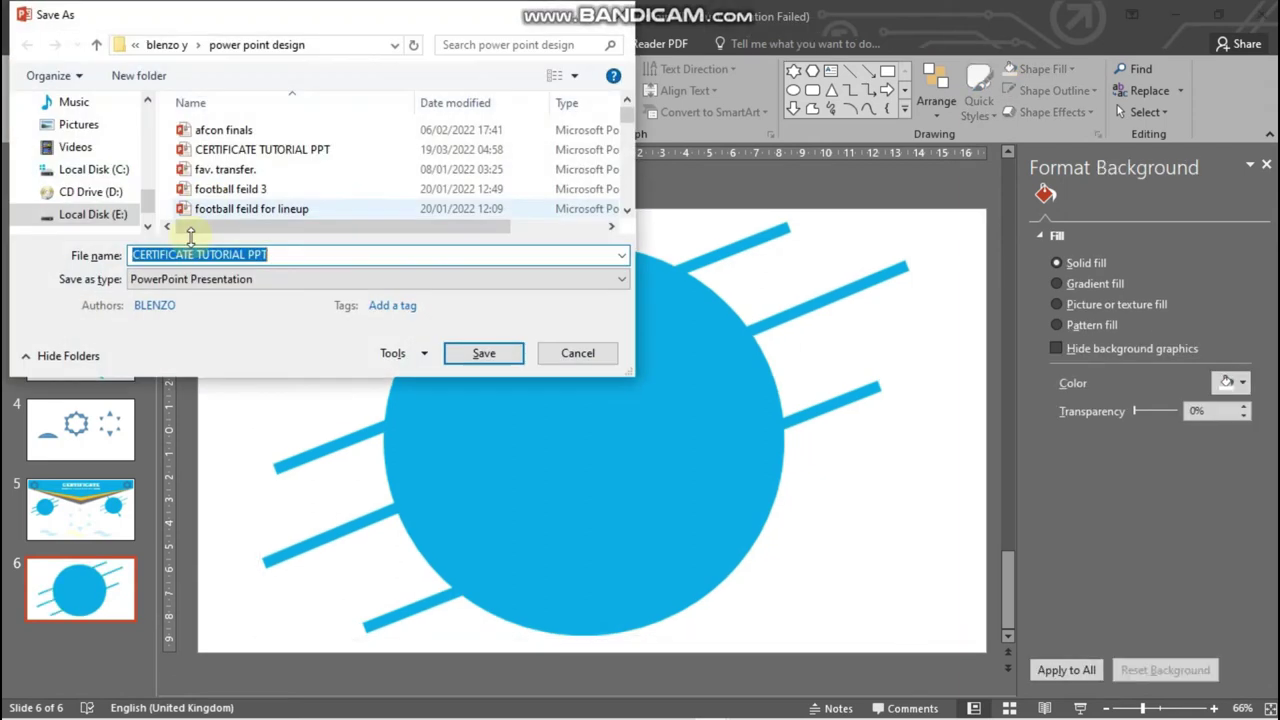
pyautogui.write('1')
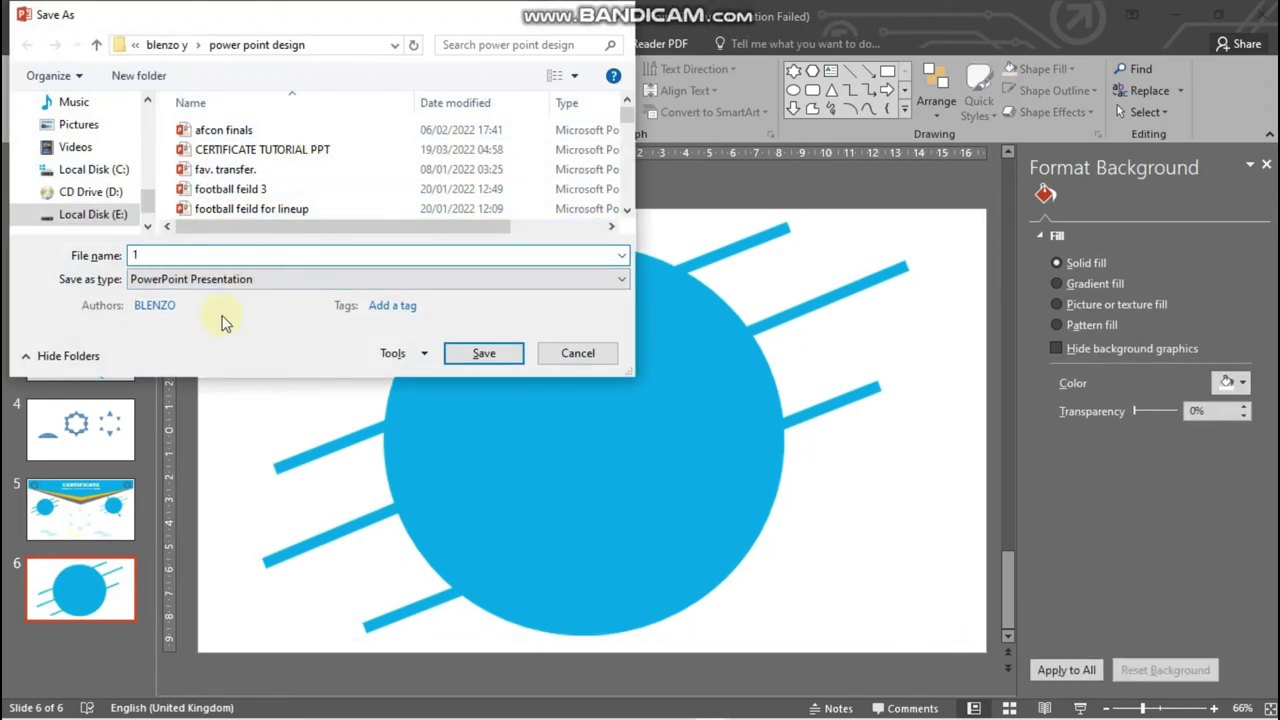
pyautogui.click(225, 279)
pyautogui.click(198, 553)
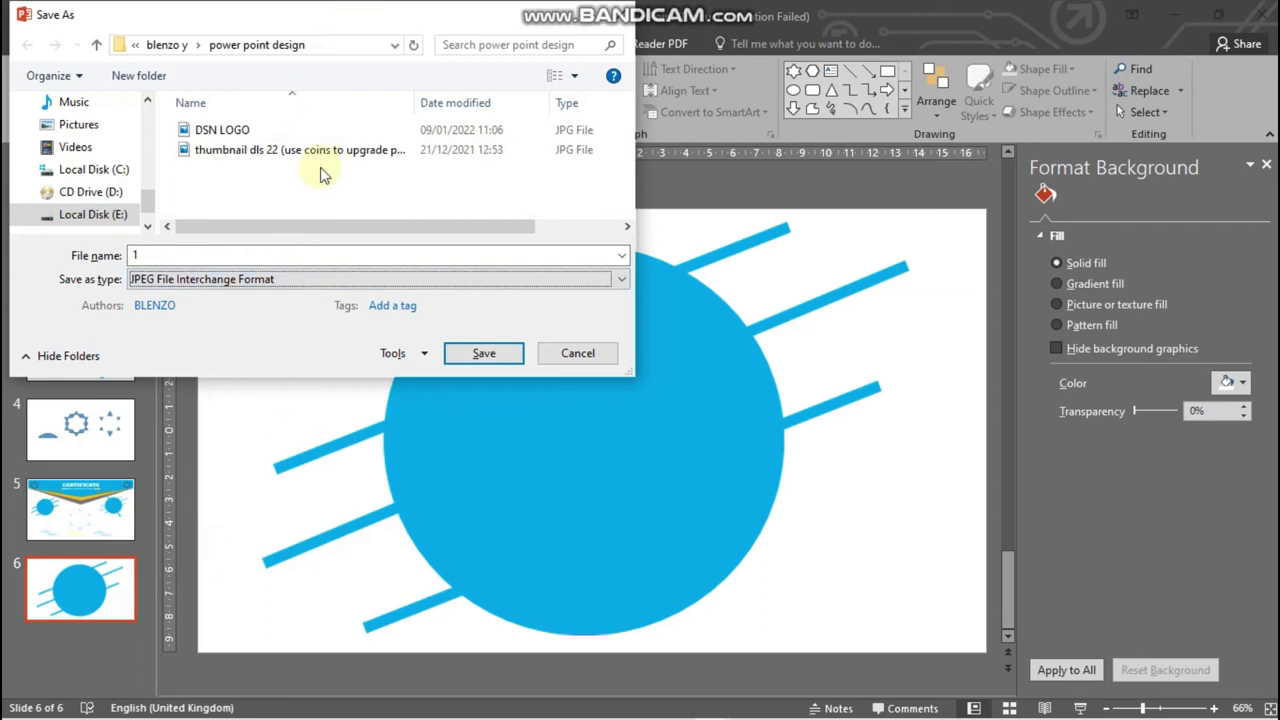
# Browse through BLENZO, telegram and power point to the CERTIFICATE TUTORIAL folder.
pyautogui.hotkey('alt', 'Up')
pyautogui.scroll(-2, 320, 175)
pyautogui.doubleClick(432, 158)
pyautogui.scroll(-3, 268, 175)
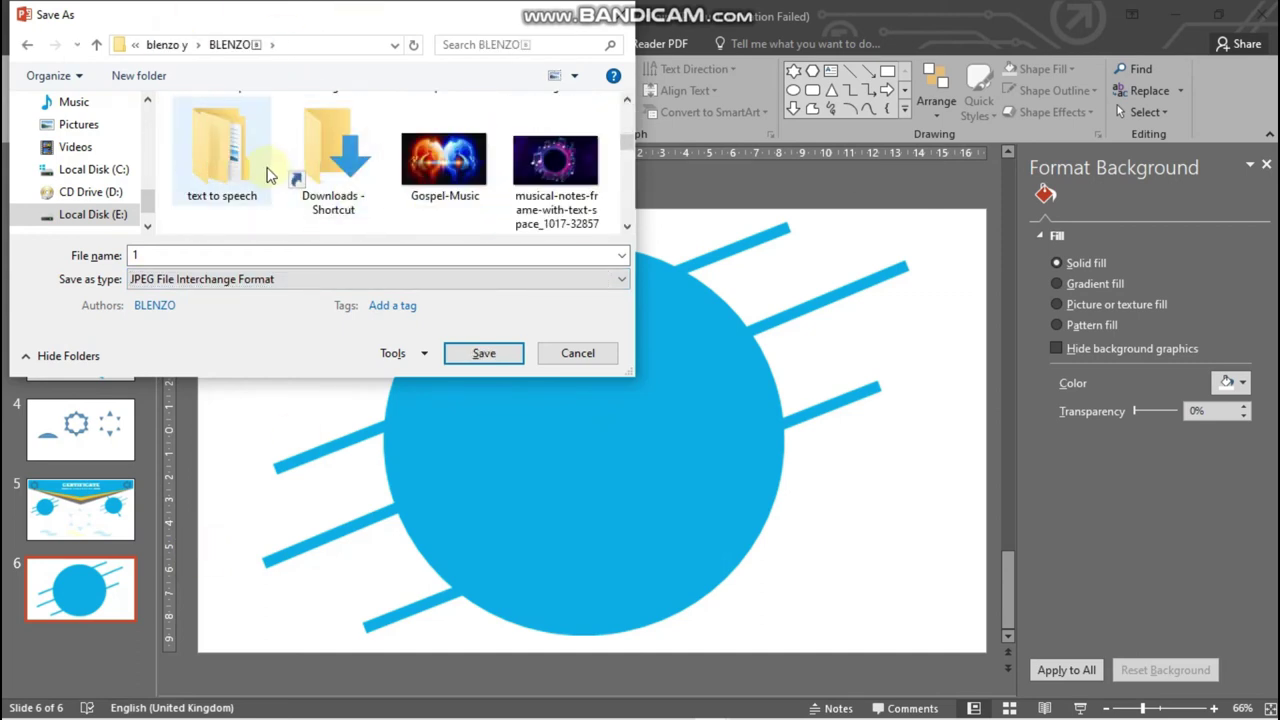
pyautogui.scroll(-3, 268, 175)
pyautogui.scroll(-3, 268, 175)
pyautogui.doubleClick(549, 150)
pyautogui.doubleClick(230, 160)
pyautogui.doubleClick(240, 180)
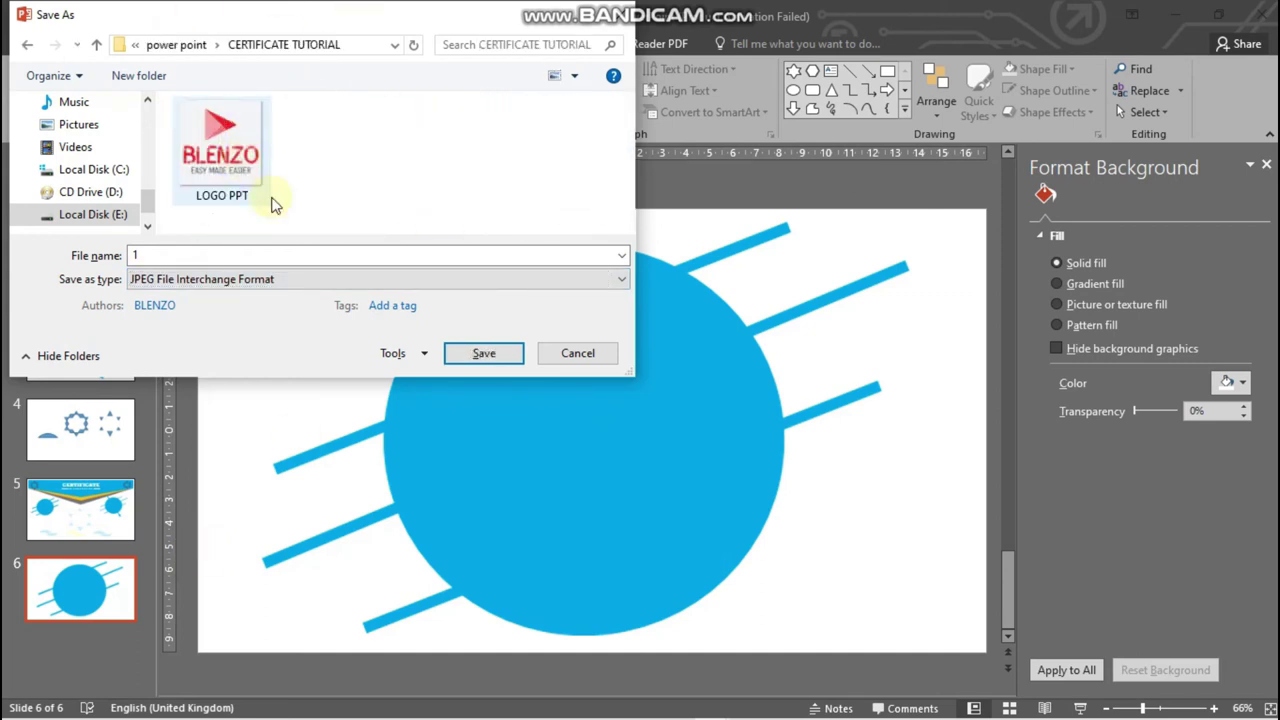
# Finish exporting the current slide as an image, then delete the certificate's left blue circle.
pyautogui.click(468, 353)
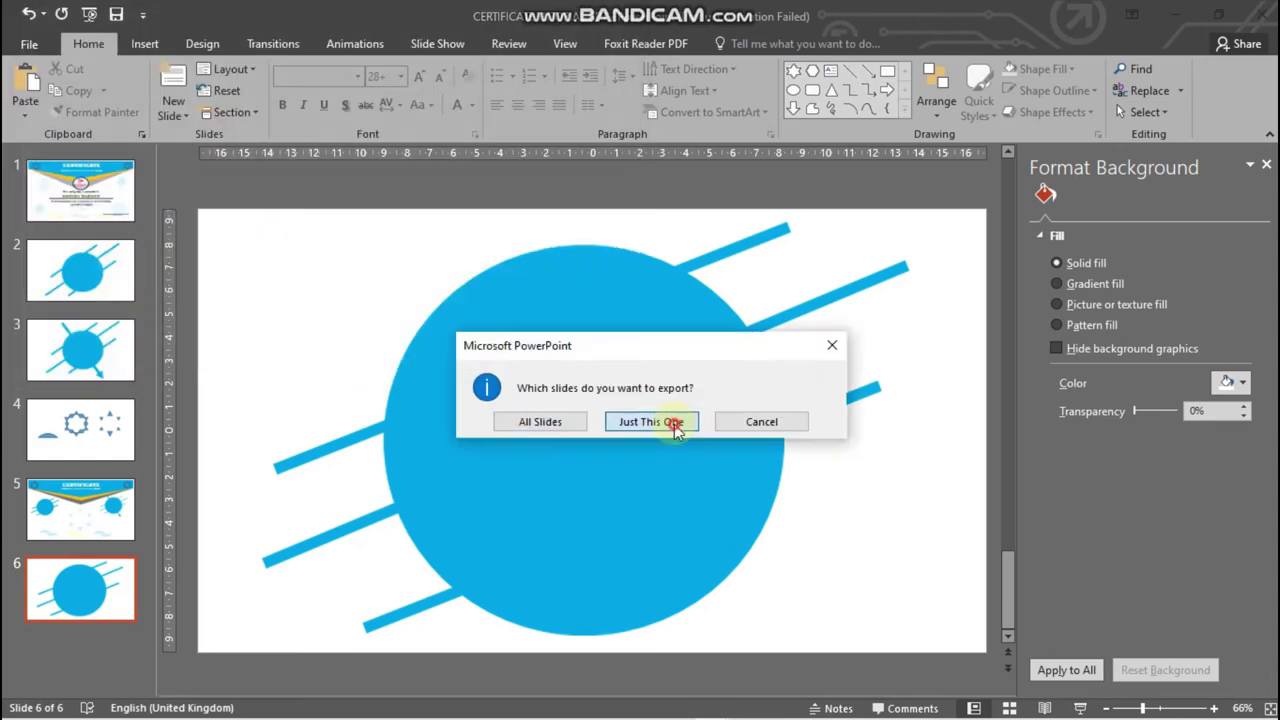
pyautogui.click(590, 422)
pyautogui.click(80, 510)
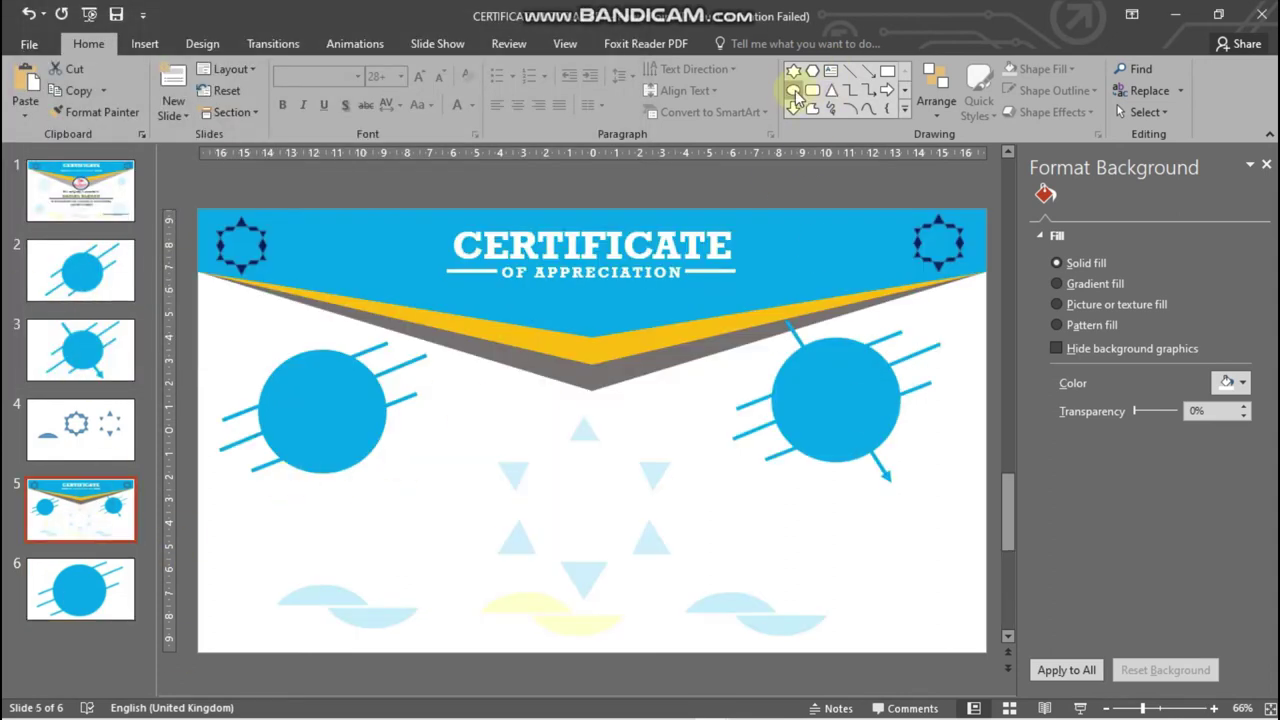
pyautogui.press('Delete')
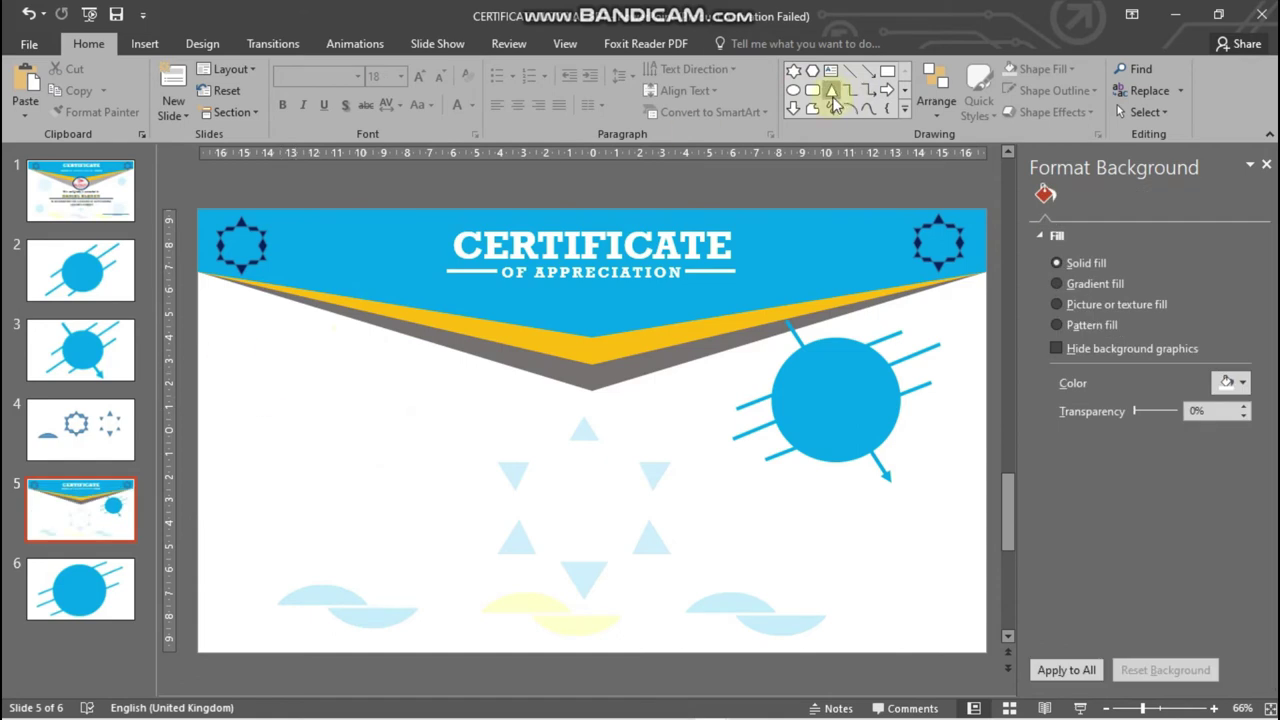
# Draw an oval on the certificate's left side with no outline, filled with the exported circle image.
pyautogui.click(795, 93)
pyautogui.moveTo(231, 348); pyautogui.dragTo(416, 497)
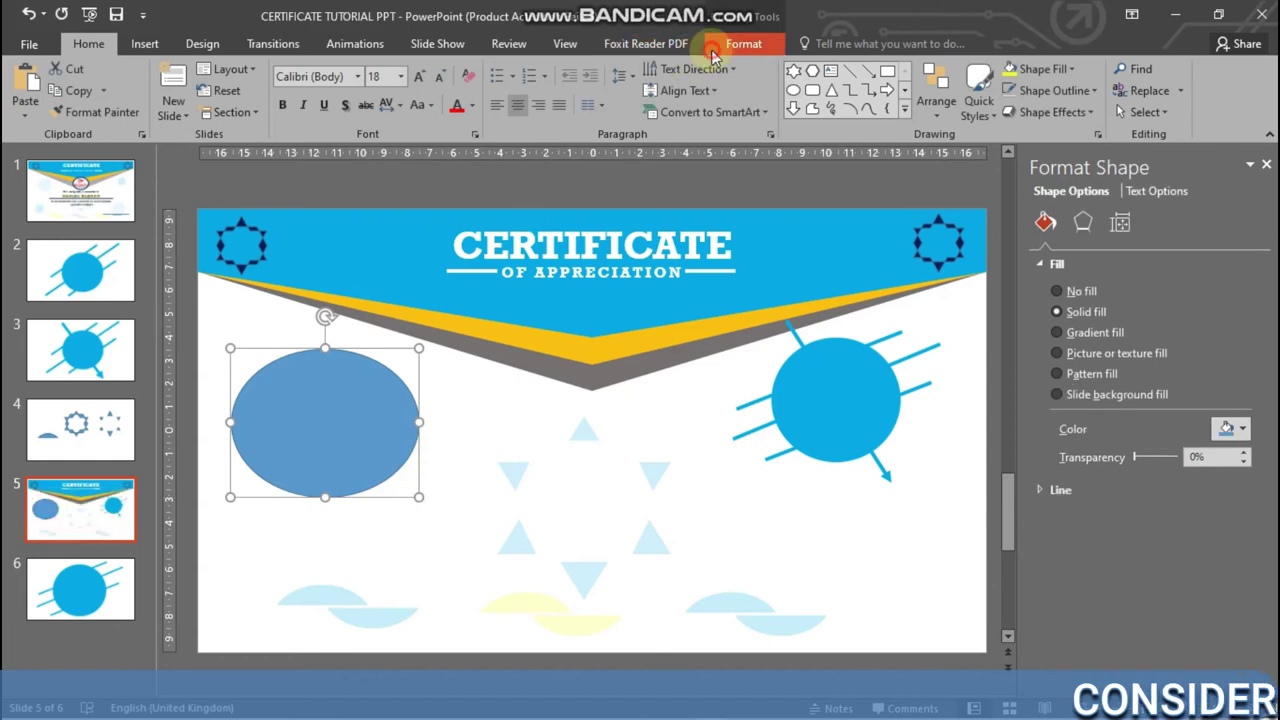
pyautogui.click(474, 79)
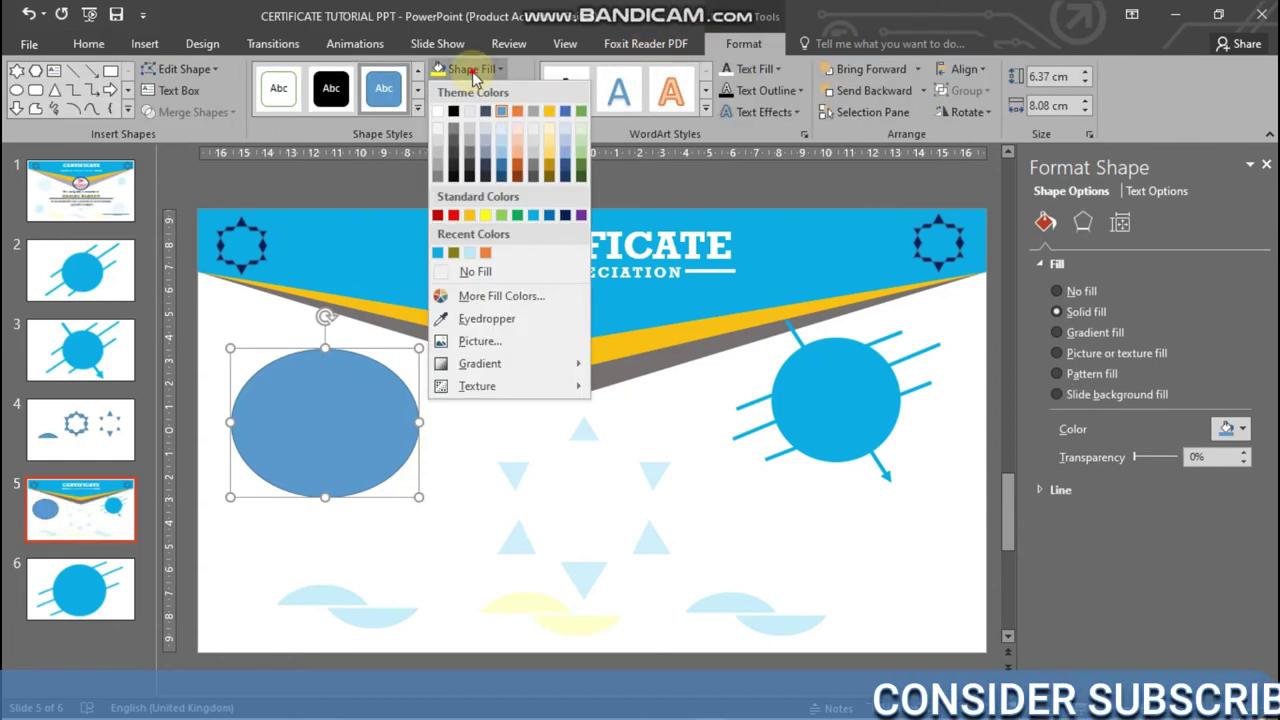
pyautogui.click(474, 79)
pyautogui.click(500, 91)
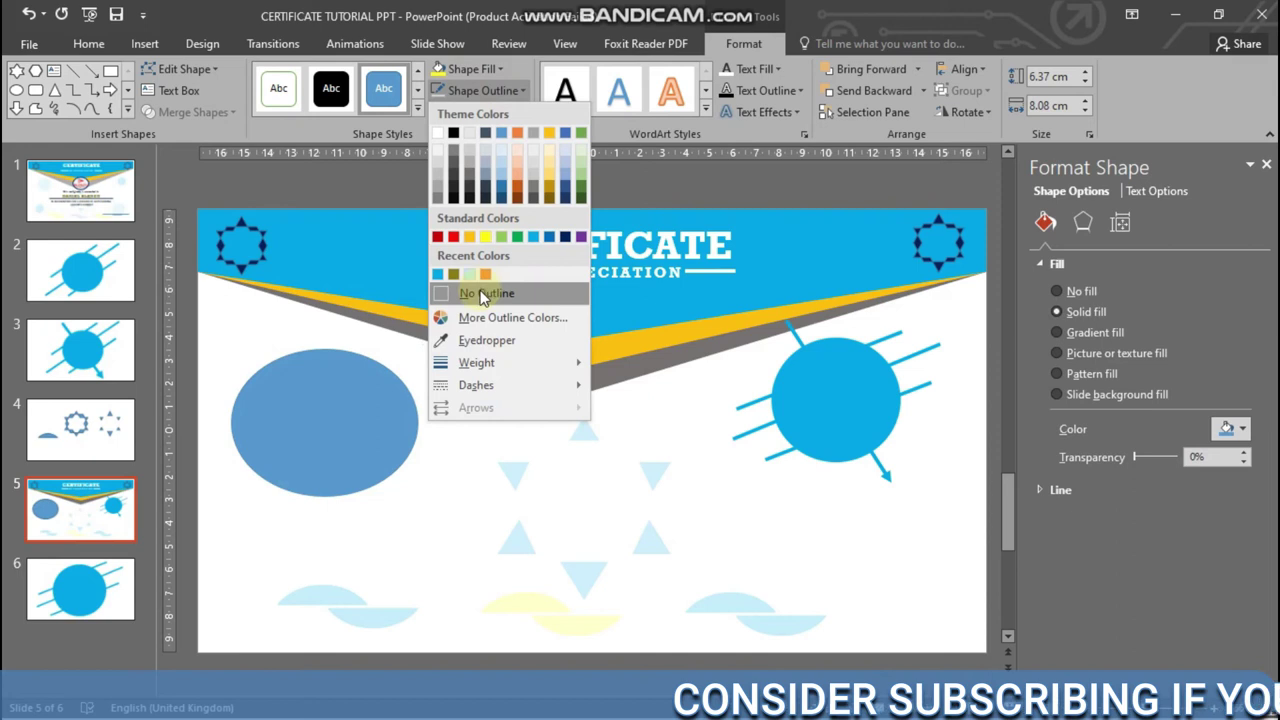
pyautogui.click(484, 293)
pyautogui.click(470, 69)
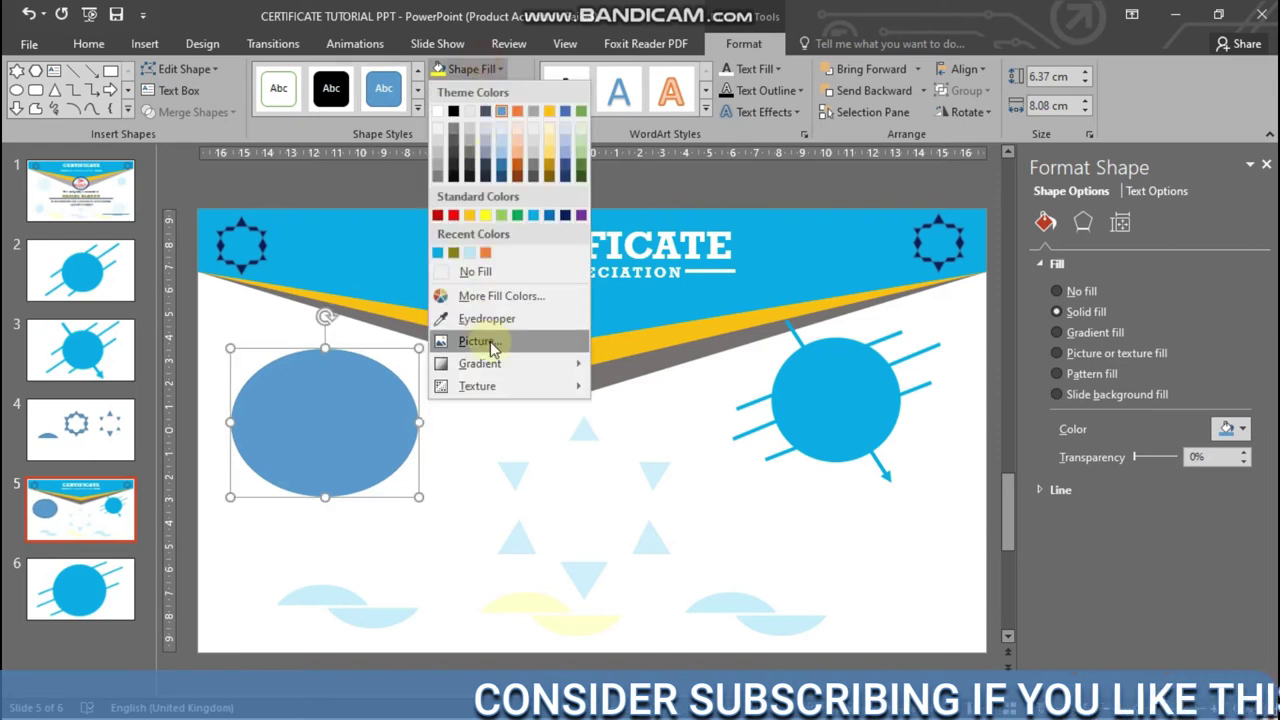
pyautogui.click(492, 342)
pyautogui.click(650, 412)
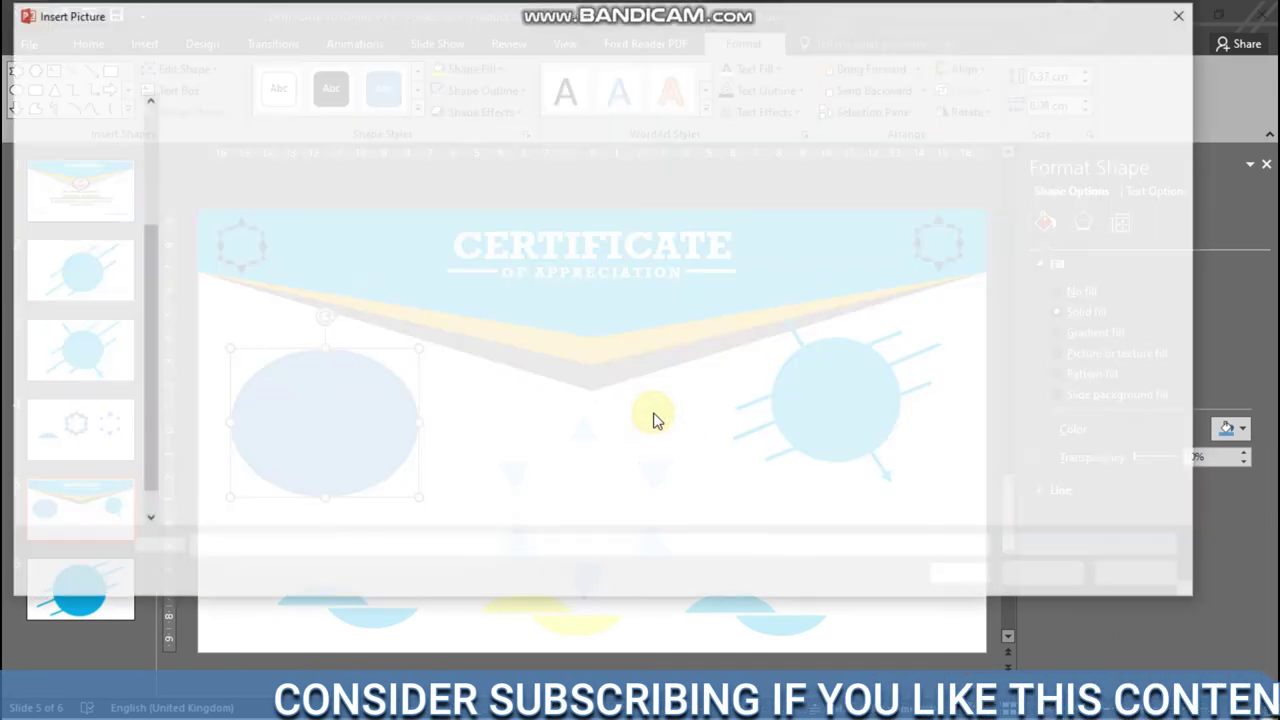
pyautogui.doubleClick(222, 158)
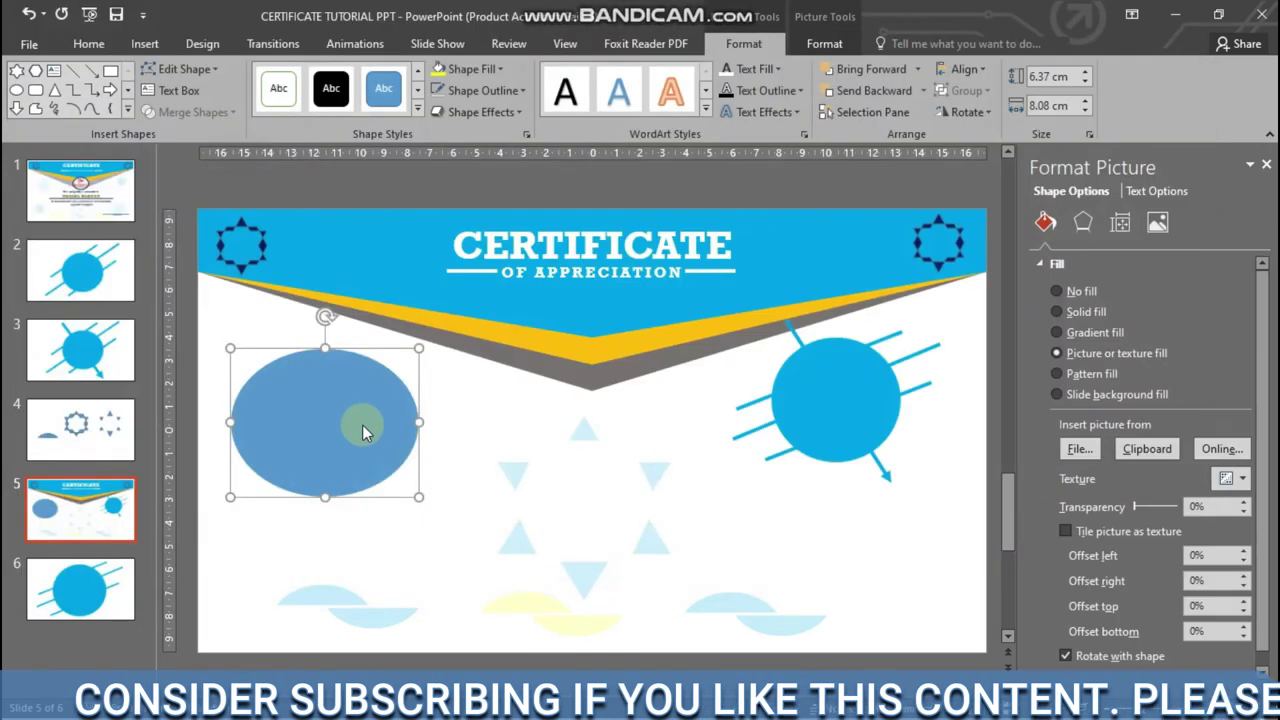
# Resize and reposition the picture oval and fade it to 82% transparency.
pyautogui.moveTo(420, 421); pyautogui.dragTo(497, 460)
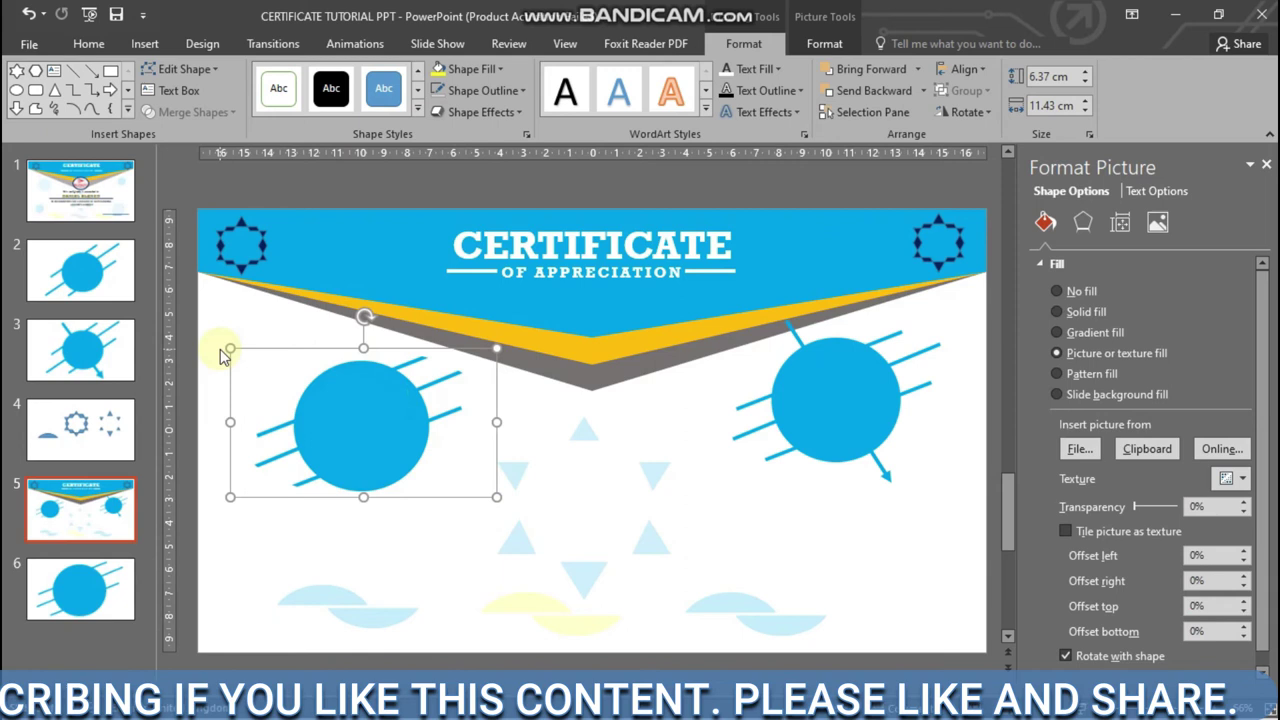
pyautogui.moveTo(233, 353); pyautogui.dragTo(265, 389)
pyautogui.moveTo(337, 443)
pyautogui.mouseDown()
pyautogui.moveTo(278, 391)
pyautogui.moveTo(289, 387)
pyautogui.mouseUp()
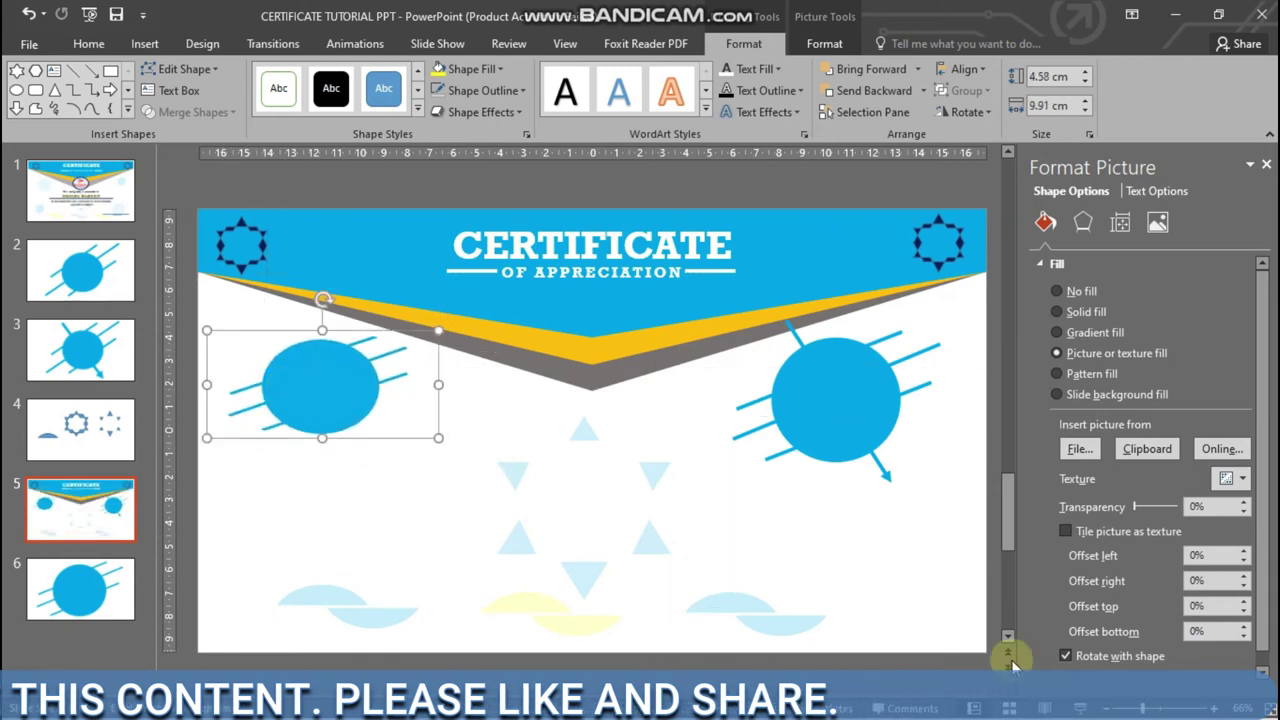
pyautogui.moveTo(1155, 505); pyautogui.dragTo(1183, 508)
pyautogui.click(729, 543)
# Place a copy of the faded circle at lower right and select the right blue circle.
pyautogui.moveTo(357, 400)
pyautogui.mouseDown()
pyautogui.moveTo(845, 562)
pyautogui.moveTo(910, 567)
pyautogui.mouseUp()
pyautogui.click(690, 400)
pyautogui.click(850, 408)
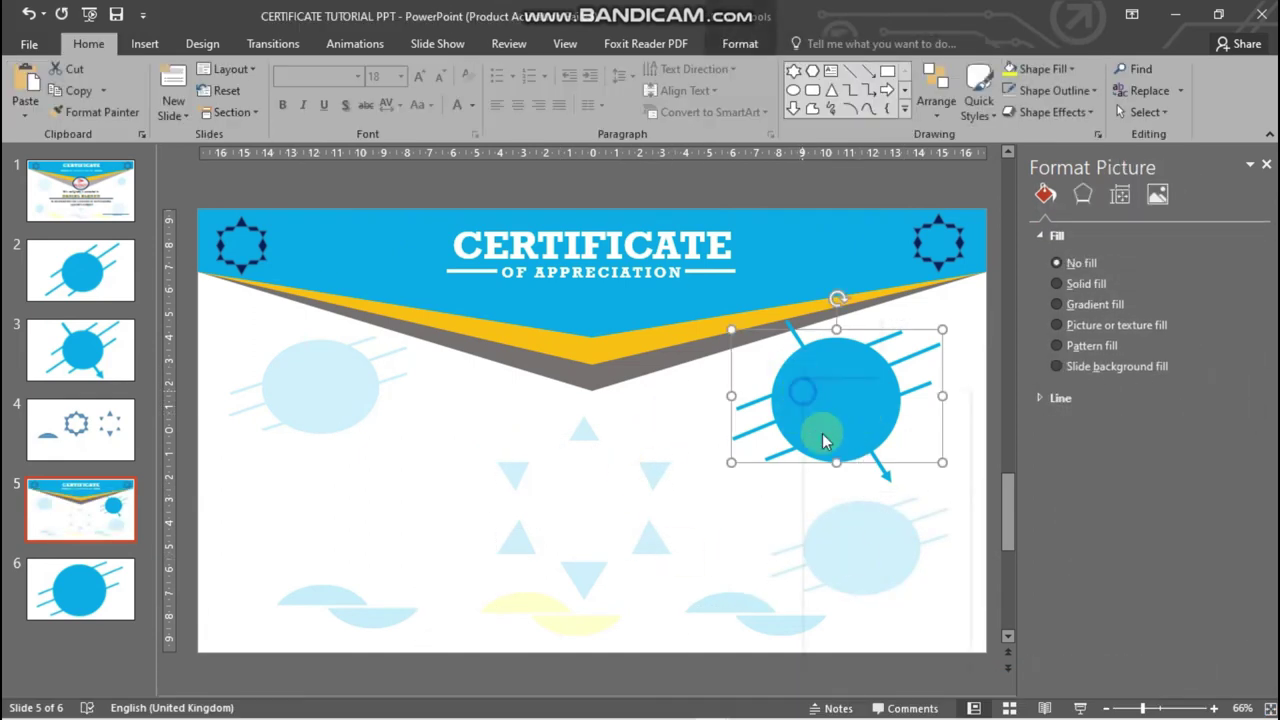
pyautogui.click(72, 600)
# Add slide 7 and paste the arrowed circle design onto it.
pyautogui.press('Return')
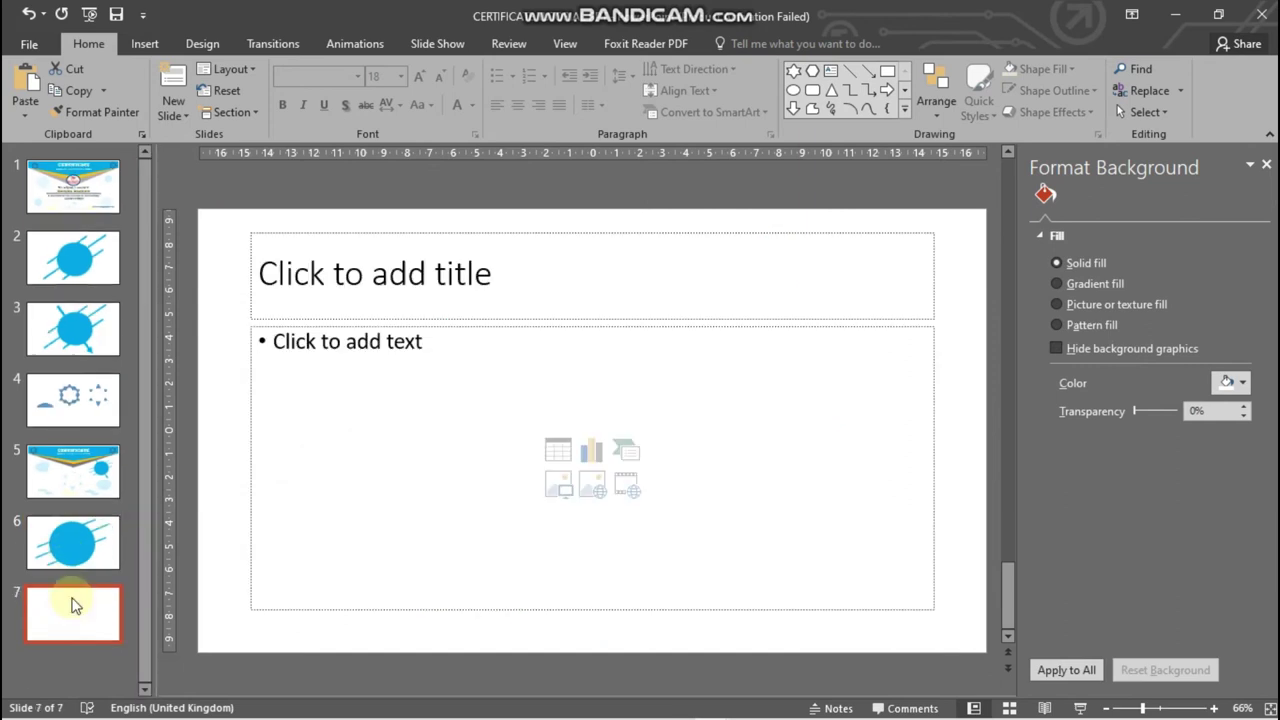
pyautogui.hotkey('ctrl', 'v')
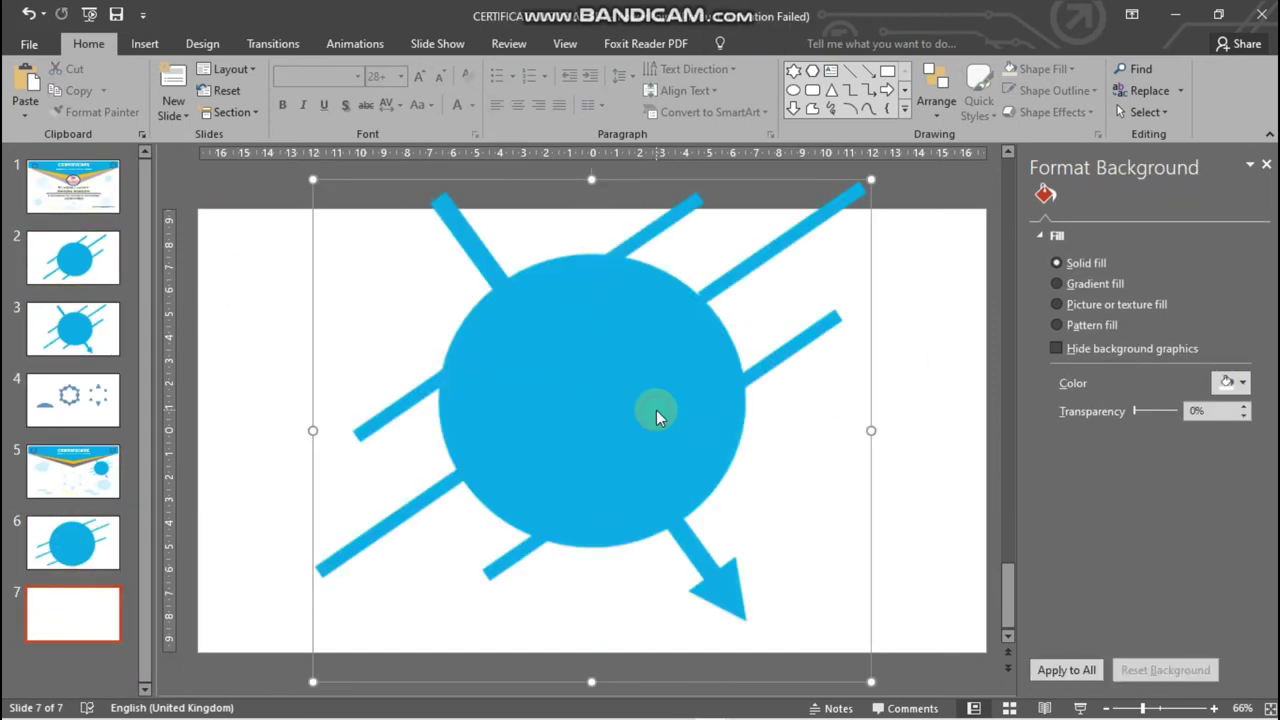
pyautogui.click(902, 406)
# Export only slide 7 as a JPEG image into the CERTIFICATE TUTORIAL folder.
pyautogui.press('F12')
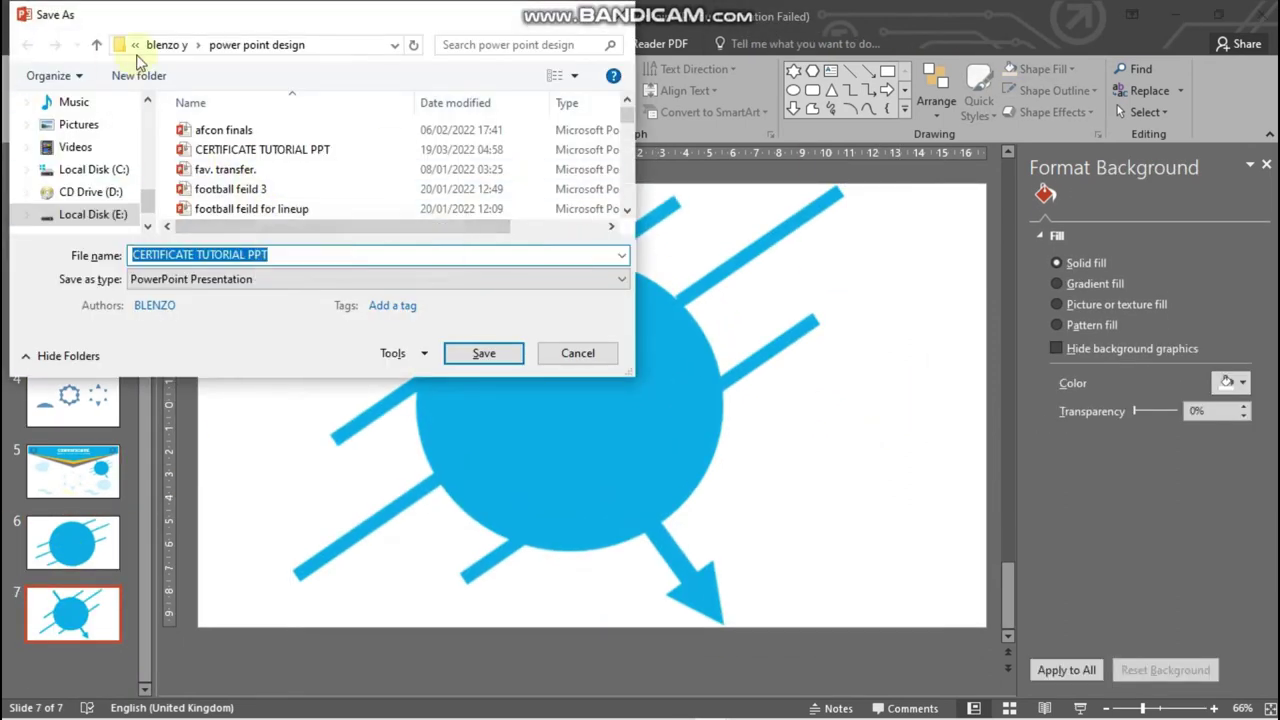
pyautogui.click(123, 48)
pyautogui.doubleClick(478, 193)
pyautogui.doubleClick(557, 150)
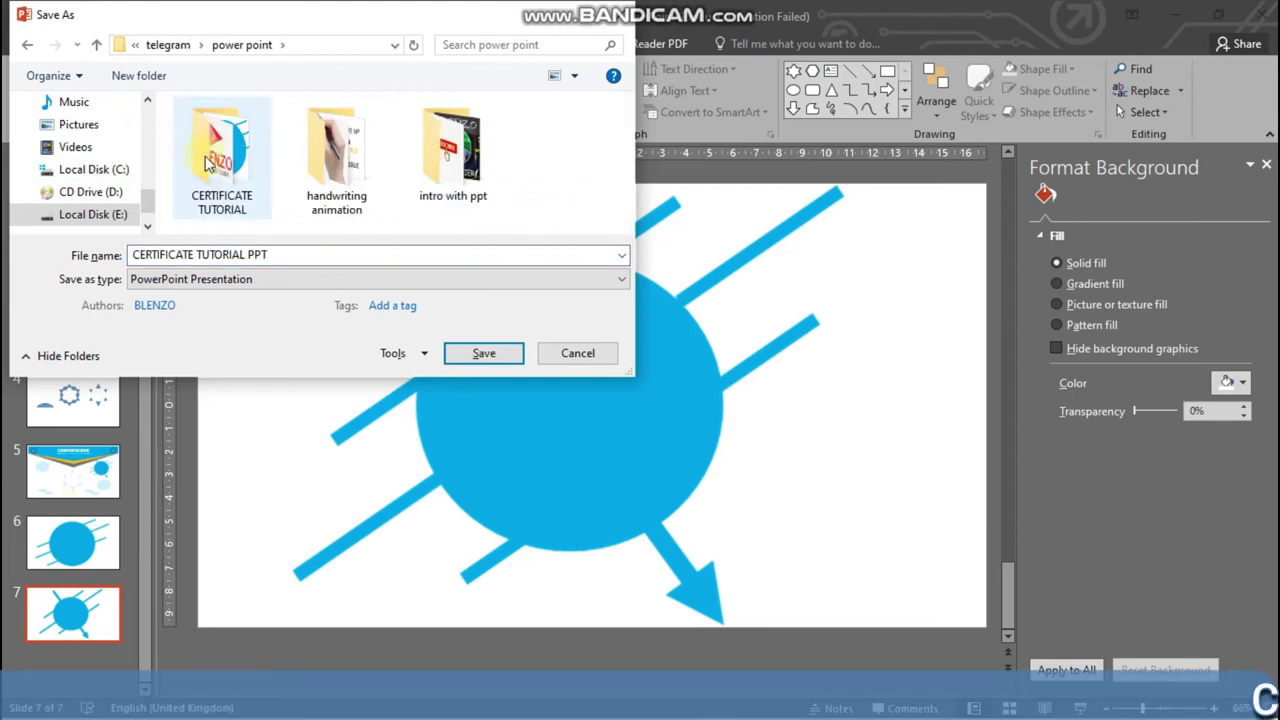
pyautogui.doubleClick(223, 154)
pyautogui.click(350, 277)
pyautogui.click(345, 546)
pyautogui.click(484, 353)
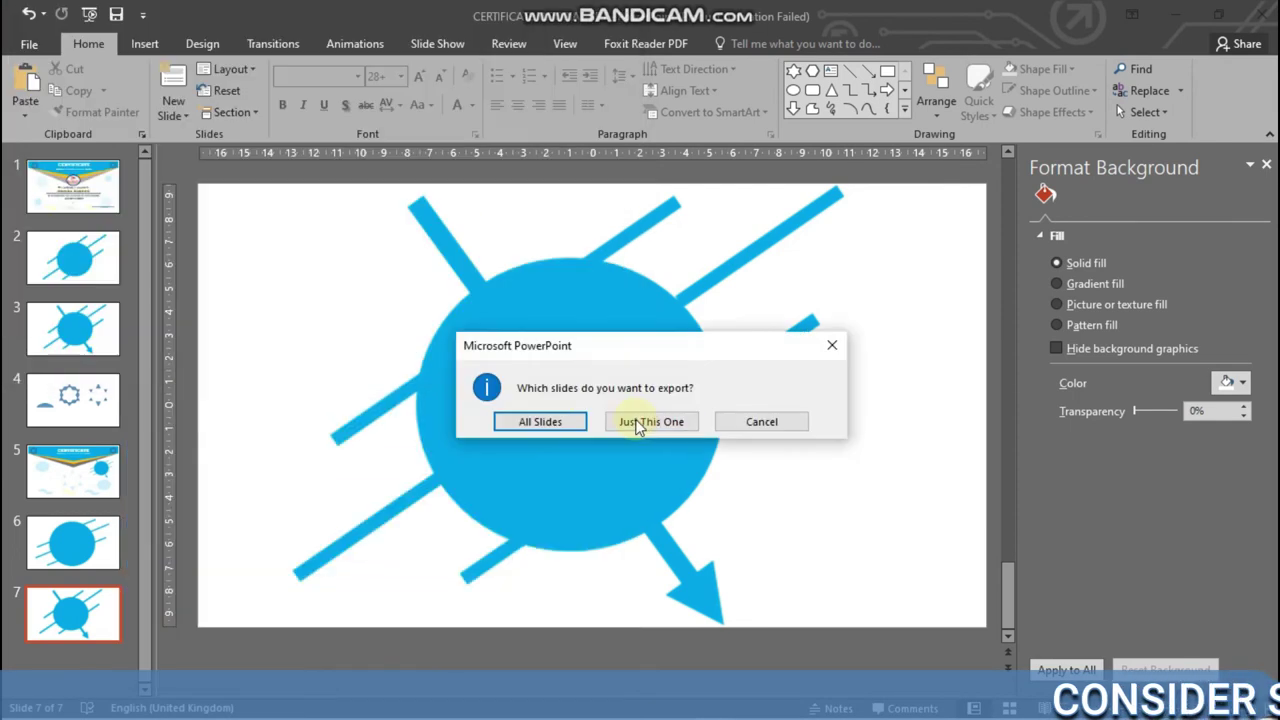
pyautogui.click(629, 422)
# Delete the right blue circle from the certificate on slide 5.
pyautogui.click(62, 479)
pyautogui.click(834, 400)
pyautogui.press('Delete')
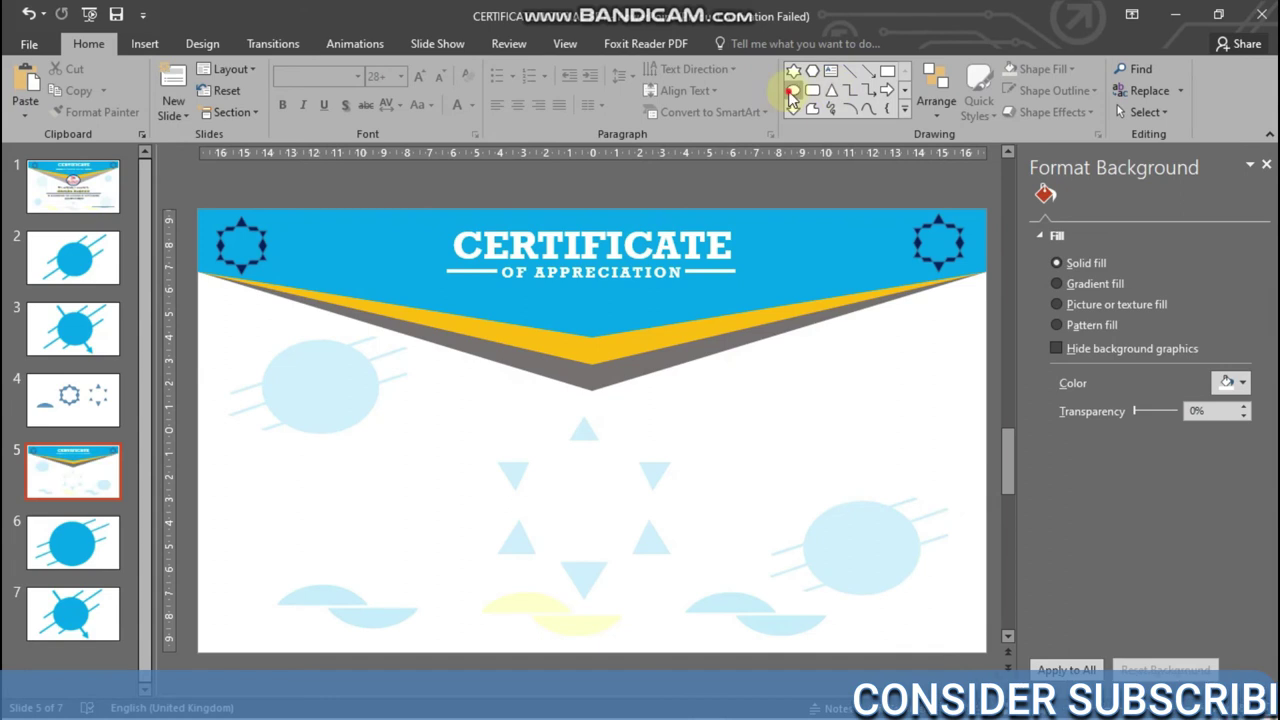
# Draw an outline-free oval at the certificate's upper right, filled with exported image 2.
pyautogui.moveTo(767, 349); pyautogui.dragTo(917, 473)
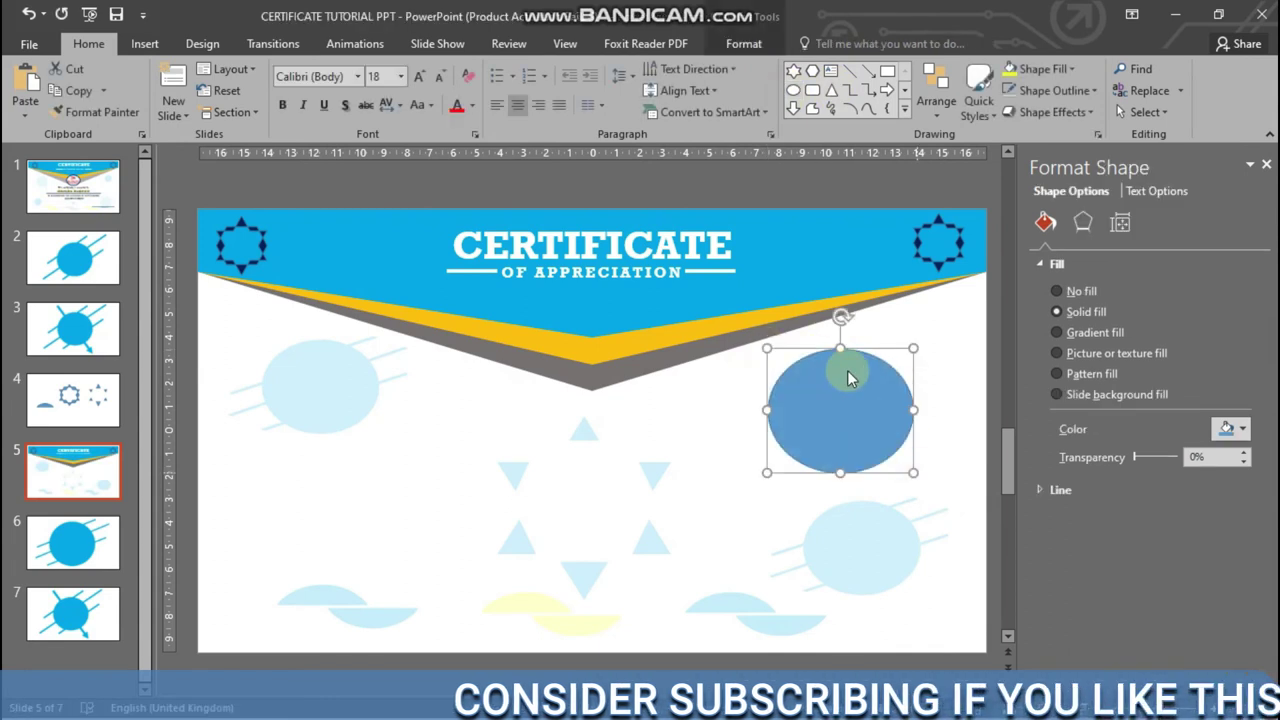
pyautogui.click(742, 44)
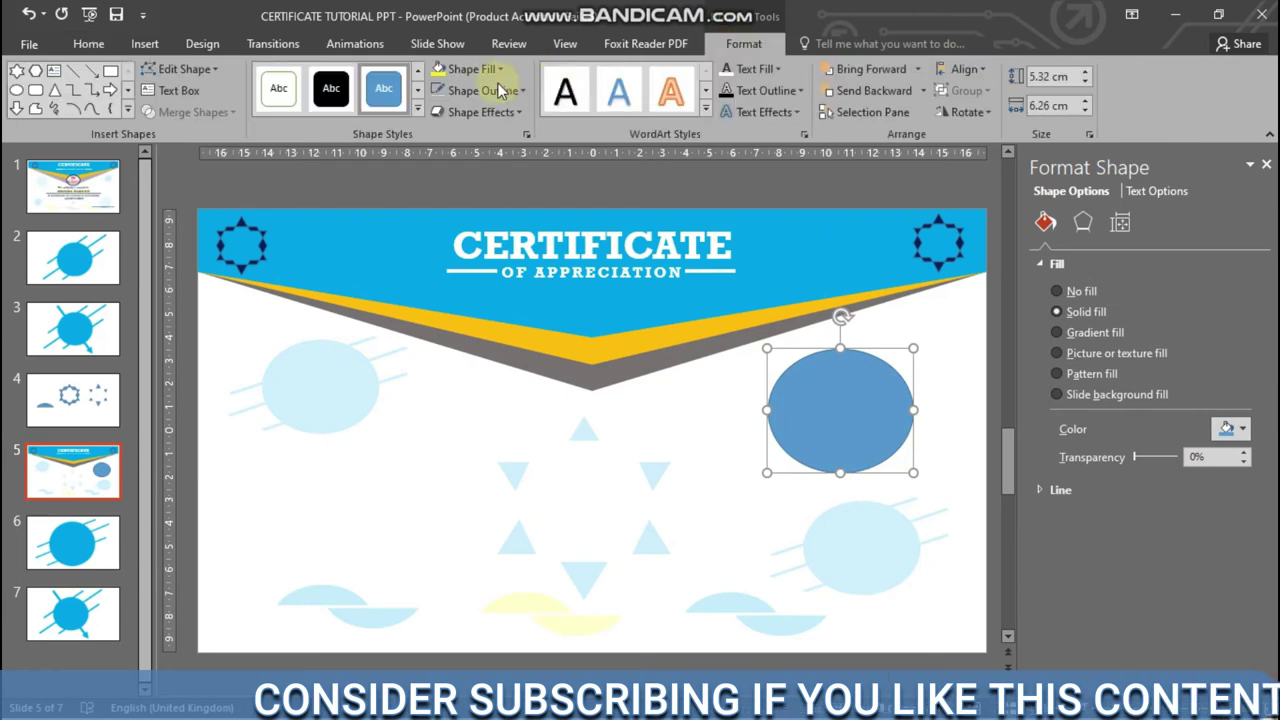
pyautogui.click(503, 92)
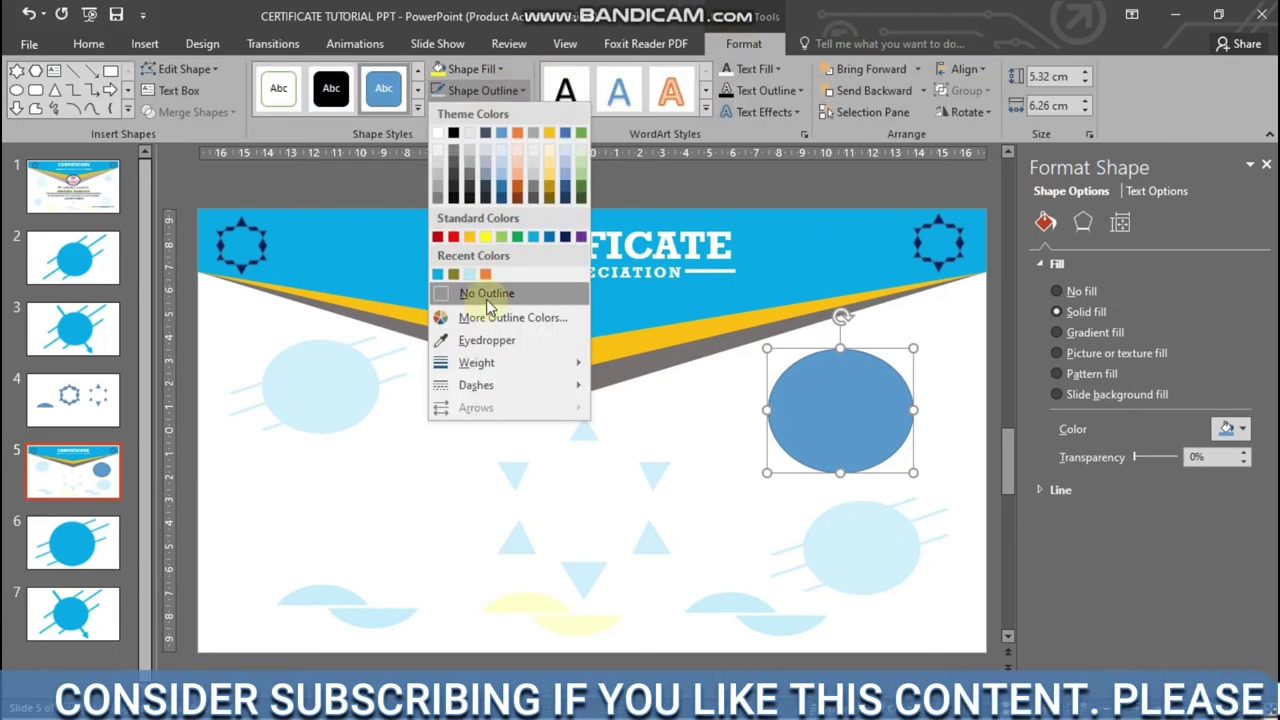
pyautogui.click(490, 293)
pyautogui.click(496, 69)
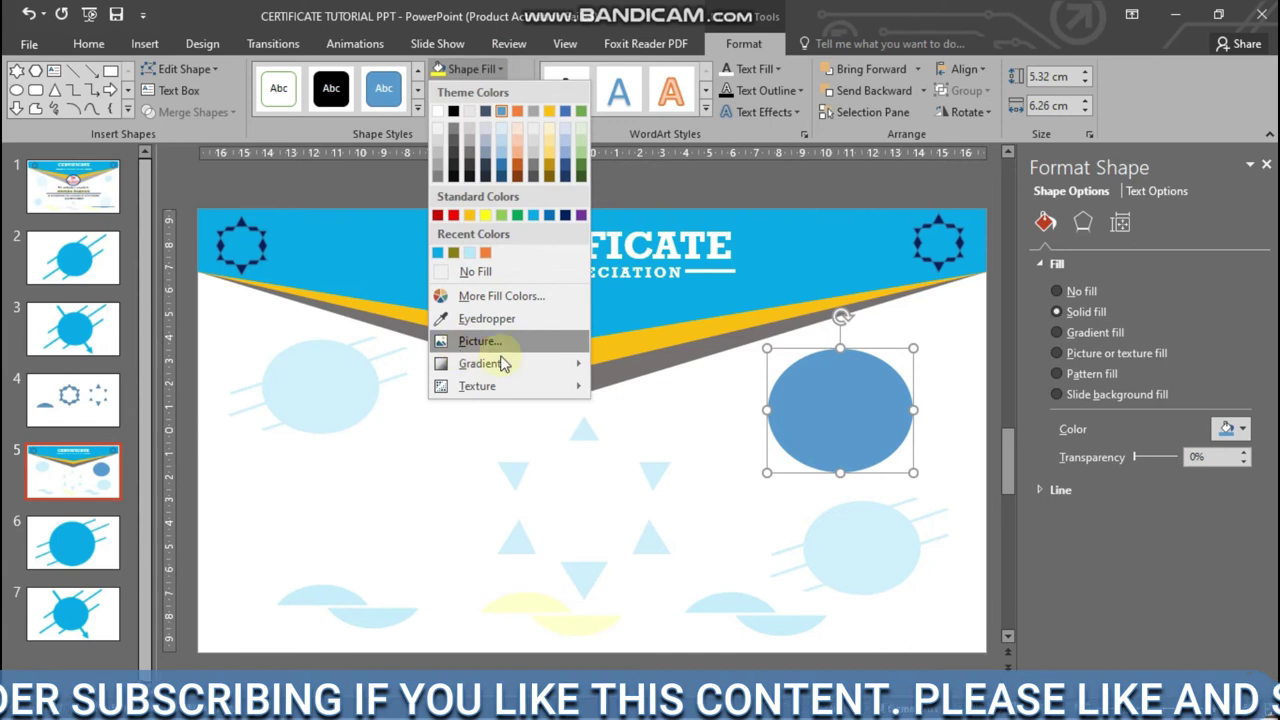
pyautogui.click(478, 341)
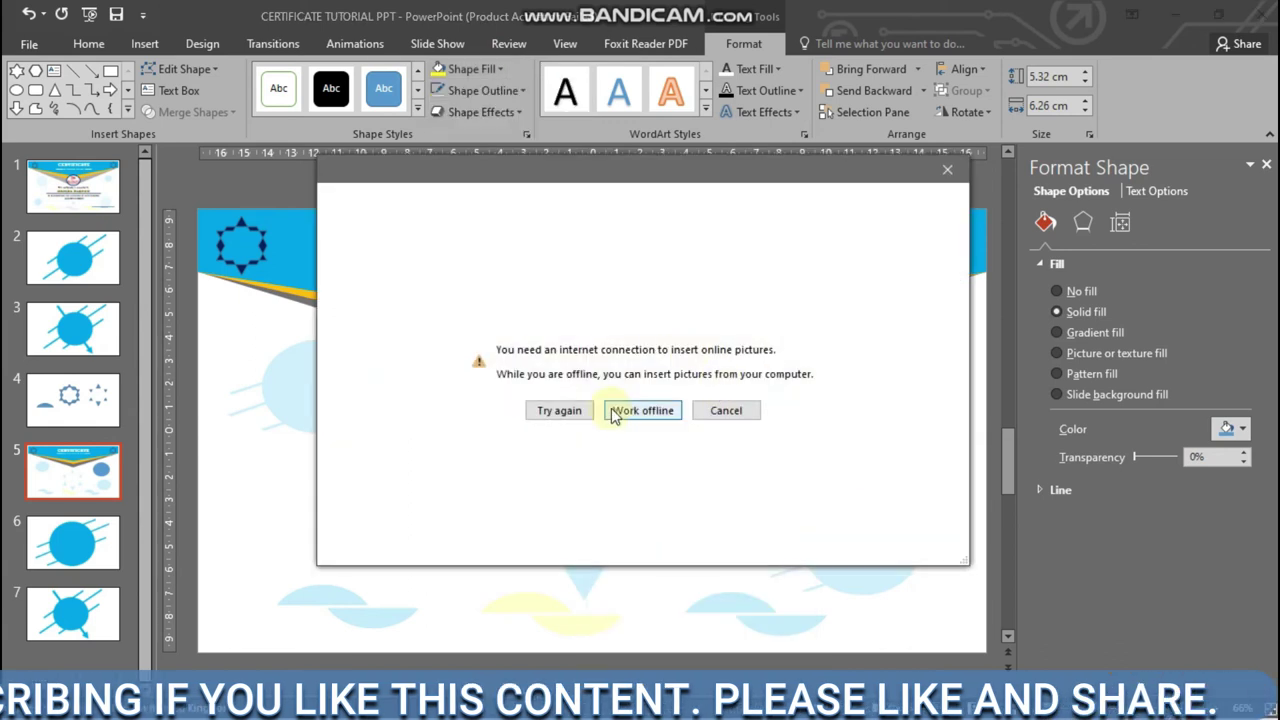
pyautogui.click(614, 411)
pyautogui.click(298, 175)
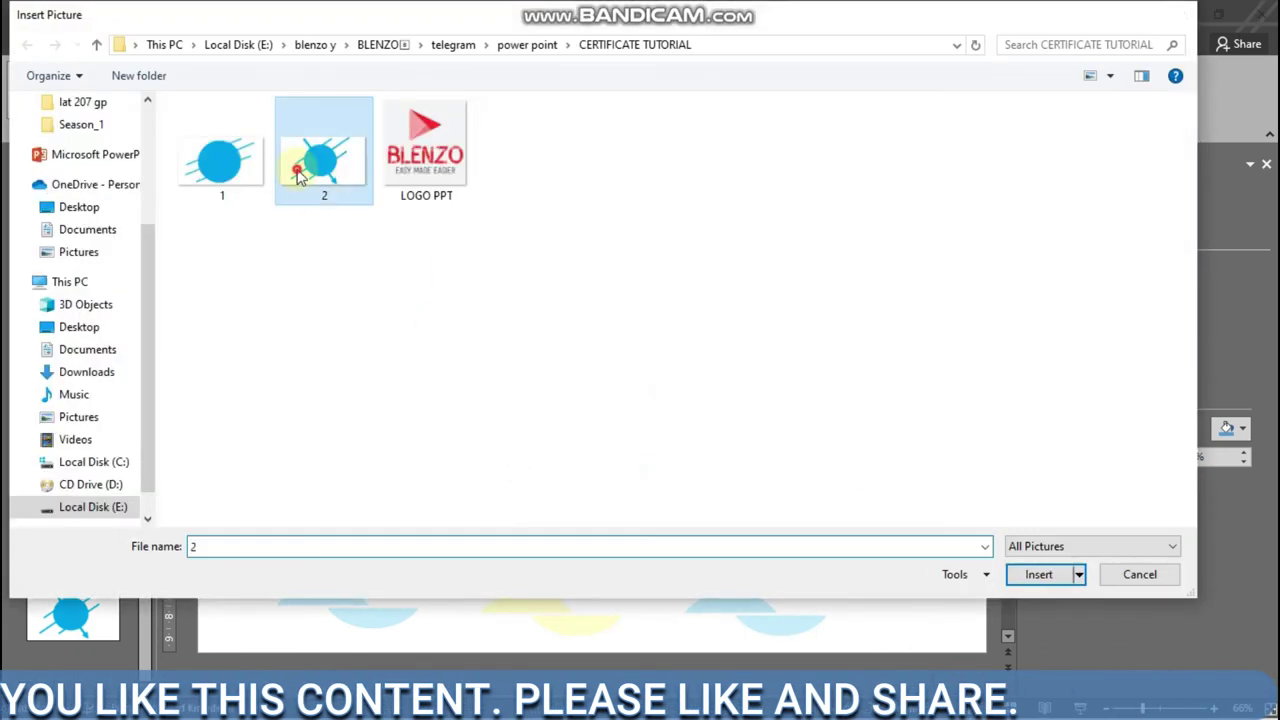
pyautogui.doubleClick(298, 175)
# Widen the oval to 10.11 cm, place a copy at lower left, and fade both to 88% transparency.
pyautogui.moveTo(913, 410); pyautogui.dragTo(1000, 420)
pyautogui.moveTo(908, 408)
pyautogui.mouseDown()
pyautogui.moveTo(892, 393)
pyautogui.moveTo(349, 534)
pyautogui.mouseUp()
pyautogui.keyDown('shift'); pyautogui.click(900, 400); pyautogui.keyUp('shift')
pyautogui.moveTo(1137, 507); pyautogui.dragTo(1172, 514)
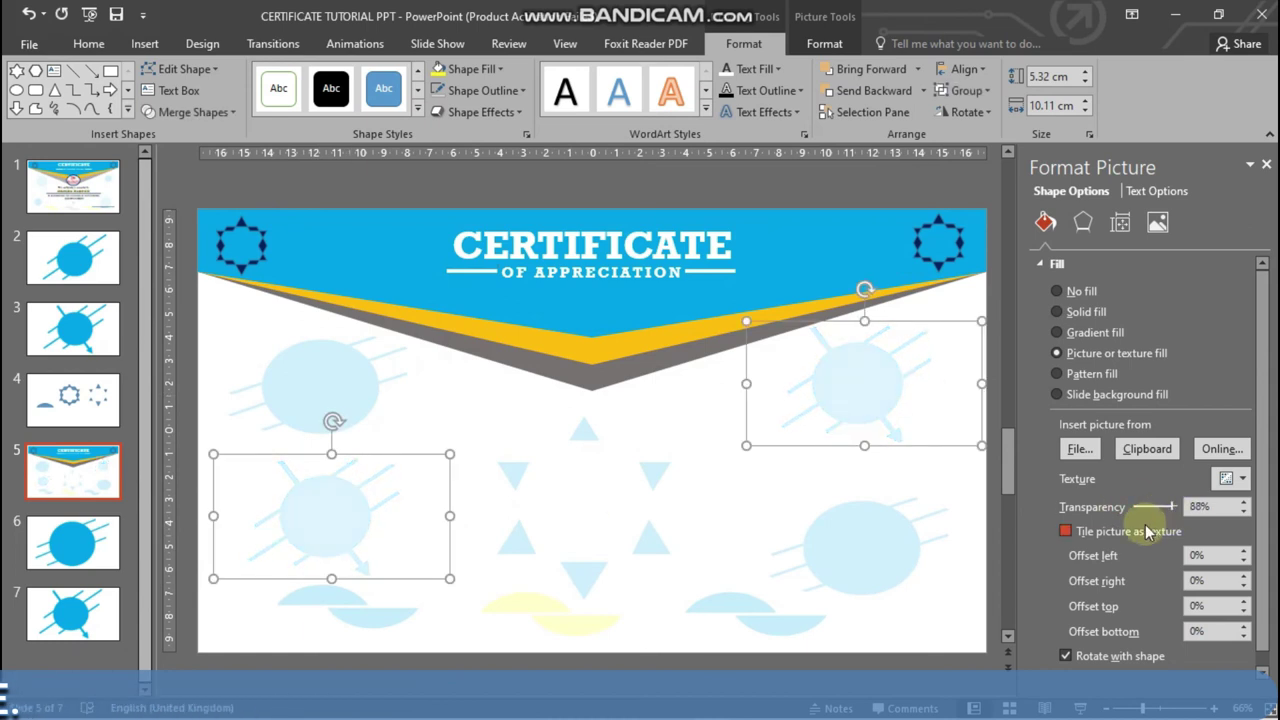
pyautogui.click(694, 406)
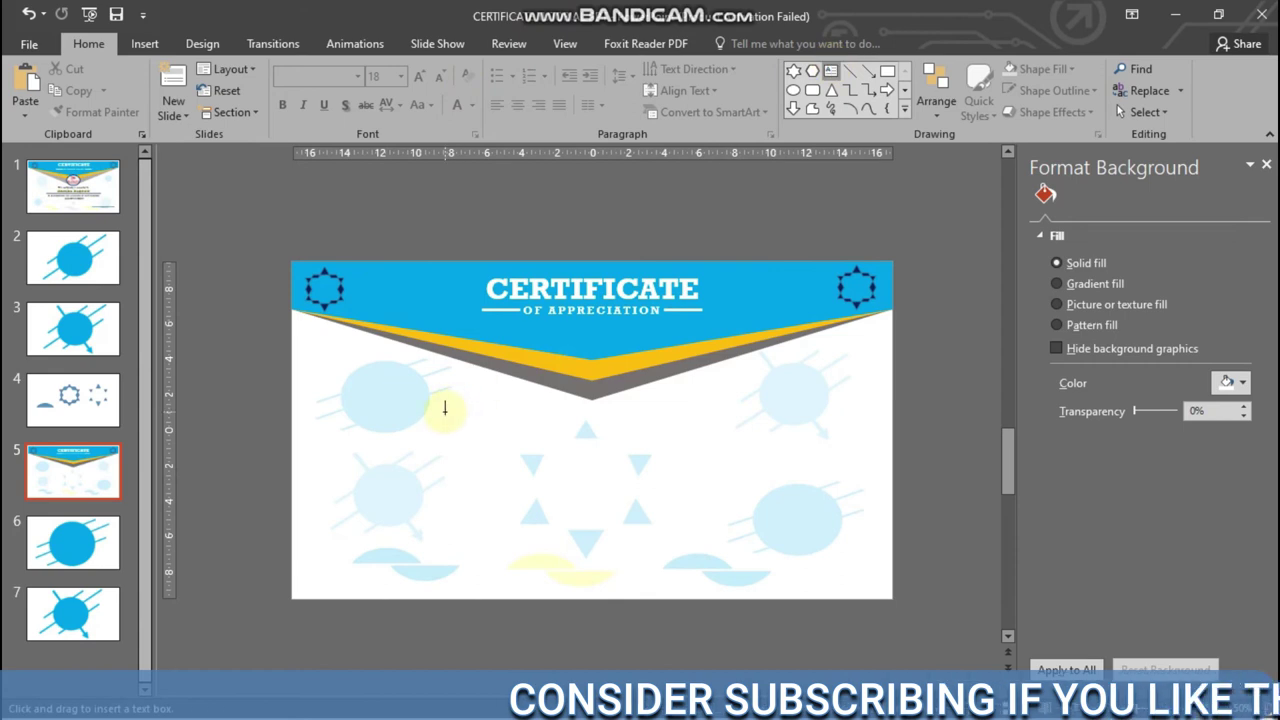
# Add a text box reading 'This certificate is awarded to', fitted and centred on the slide.
pyautogui.moveTo(440, 421); pyautogui.dragTo(727, 441)
pyautogui.write('THIS CERTIFICATE')
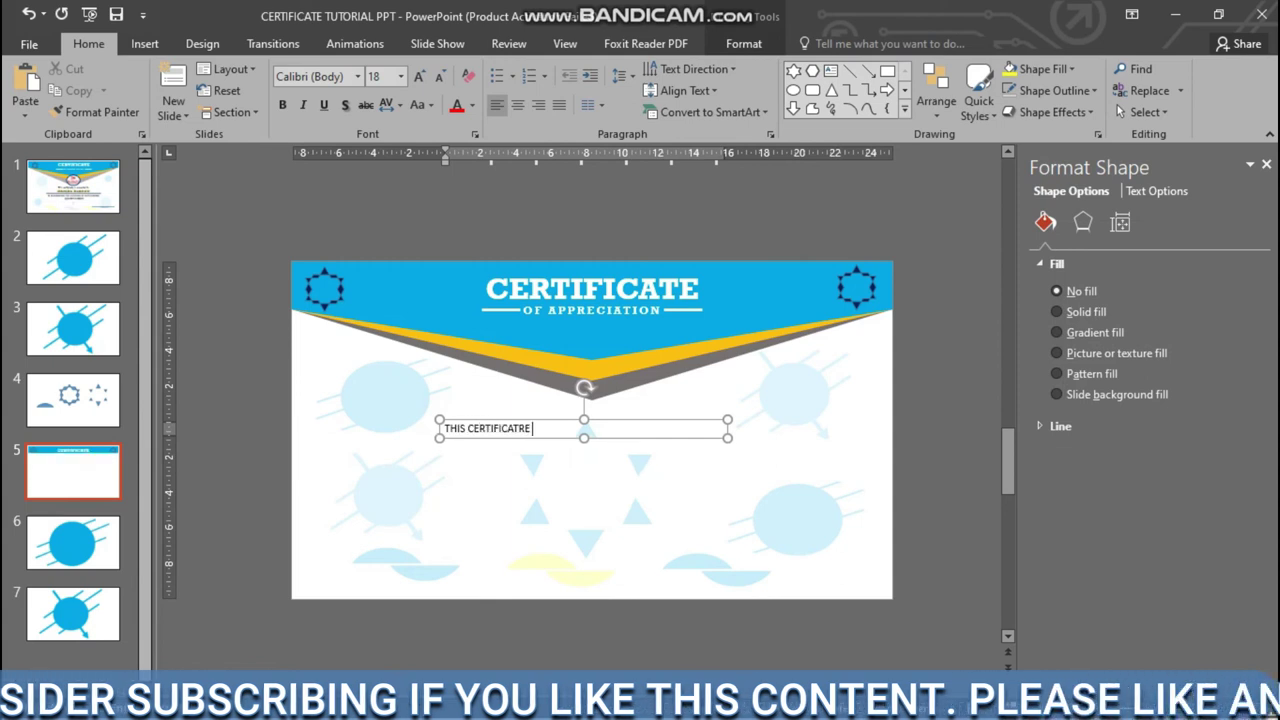
pyautogui.press('BackSpace')
pyautogui.write('E IS AWAR')
pyautogui.write('TO')
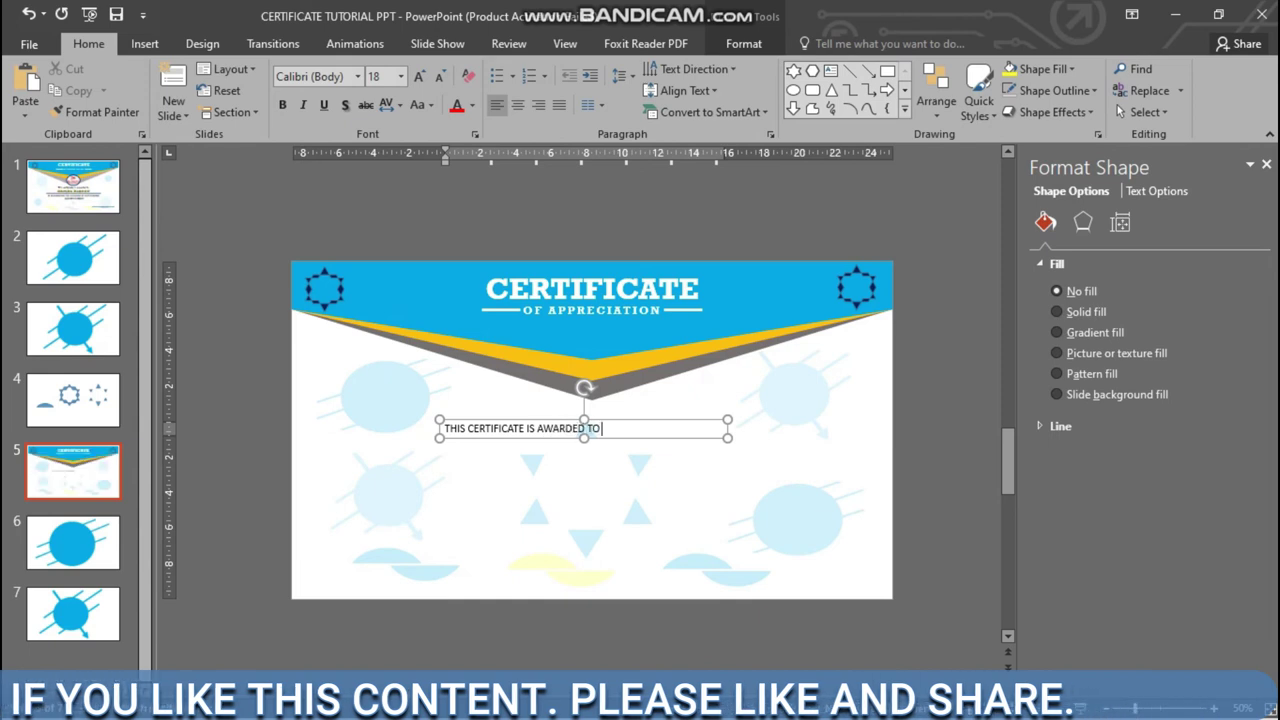
pyautogui.click(718, 440)
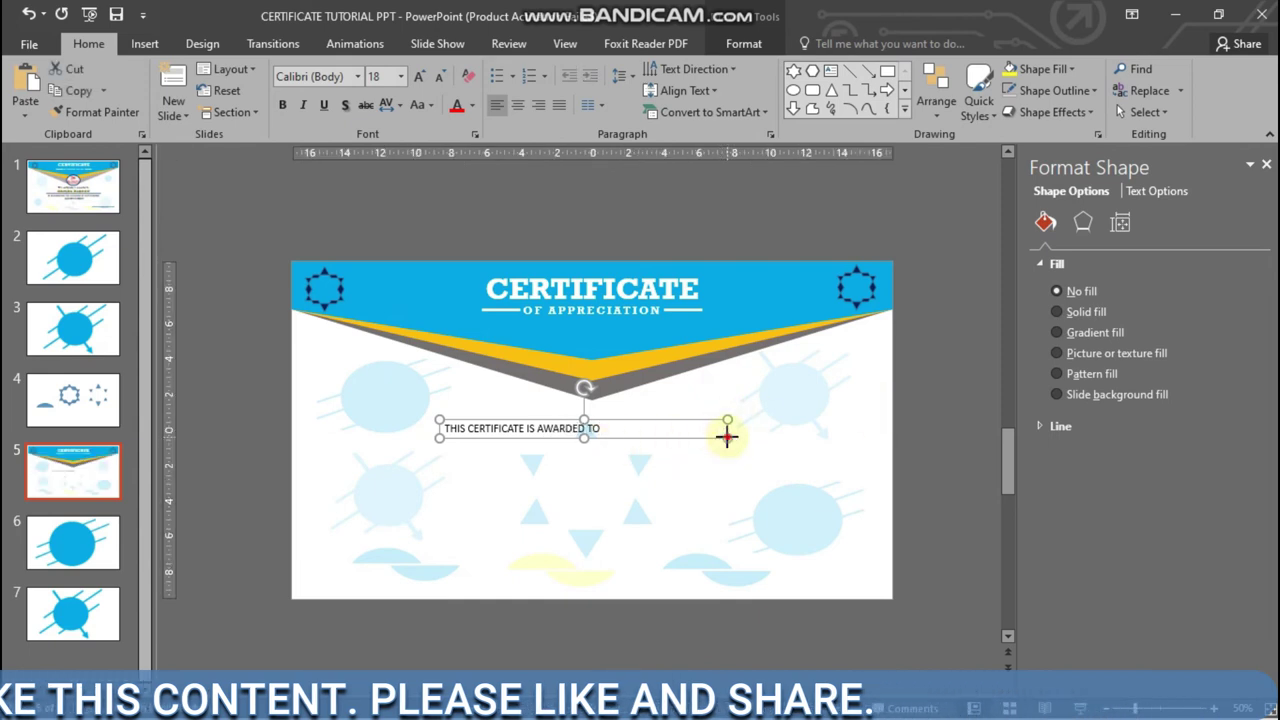
pyautogui.moveTo(727, 437); pyautogui.dragTo(645, 437)
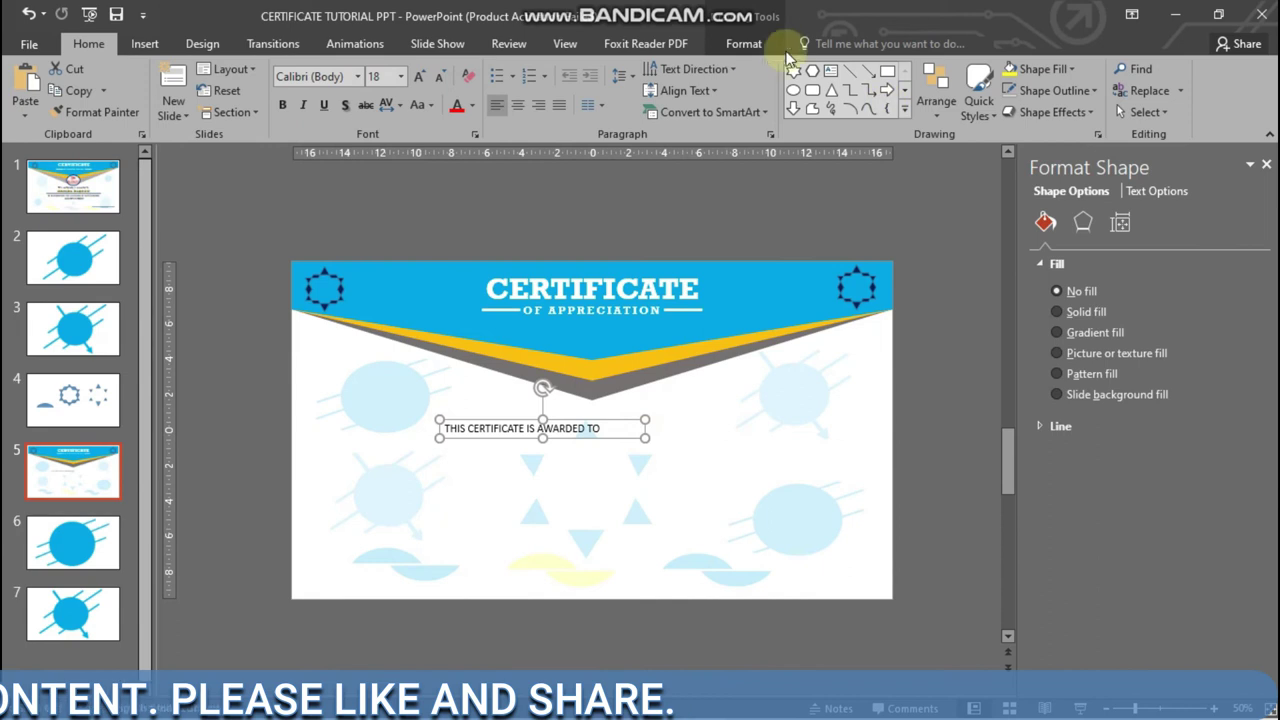
pyautogui.click(744, 43)
pyautogui.click(964, 68)
pyautogui.click(980, 114)
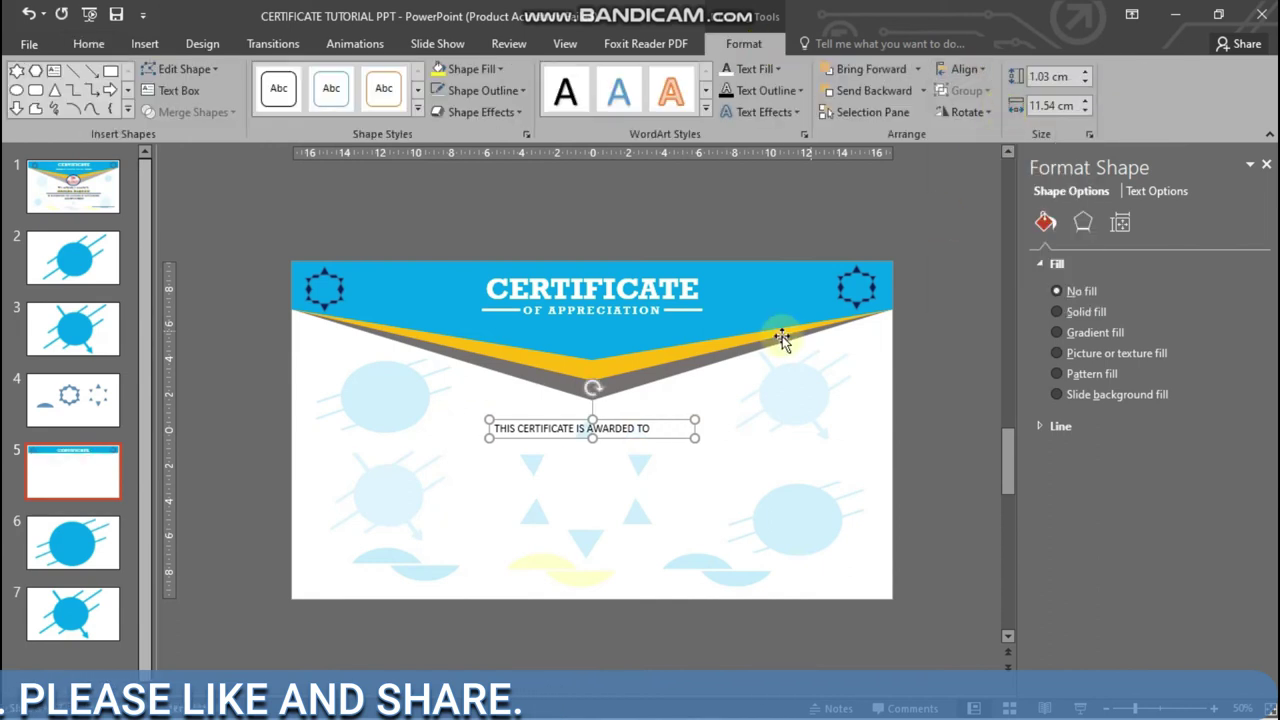
# Change the sentence's font to Brush Script MT.
pyautogui.click(646, 428)
pyautogui.hotkey('ctrl', 'shift', 'Left')
pyautogui.hotkey('ctrl', 'shift', 'Left')
pyautogui.hotkey('ctrl', 'shift', 'Left')
pyautogui.hotkey('ctrl', 'shift', 'Left')
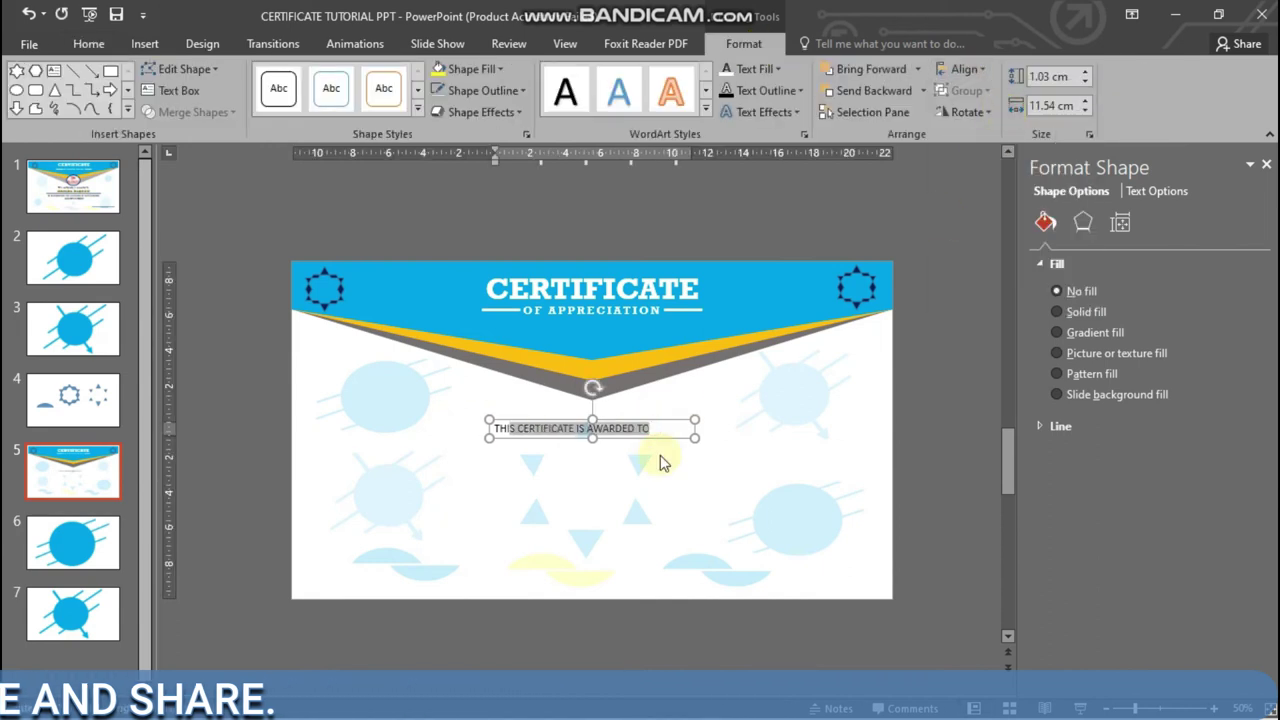
pyautogui.hotkey('ctrl', 'shift', 'f')
pyautogui.write('Brush Script M')
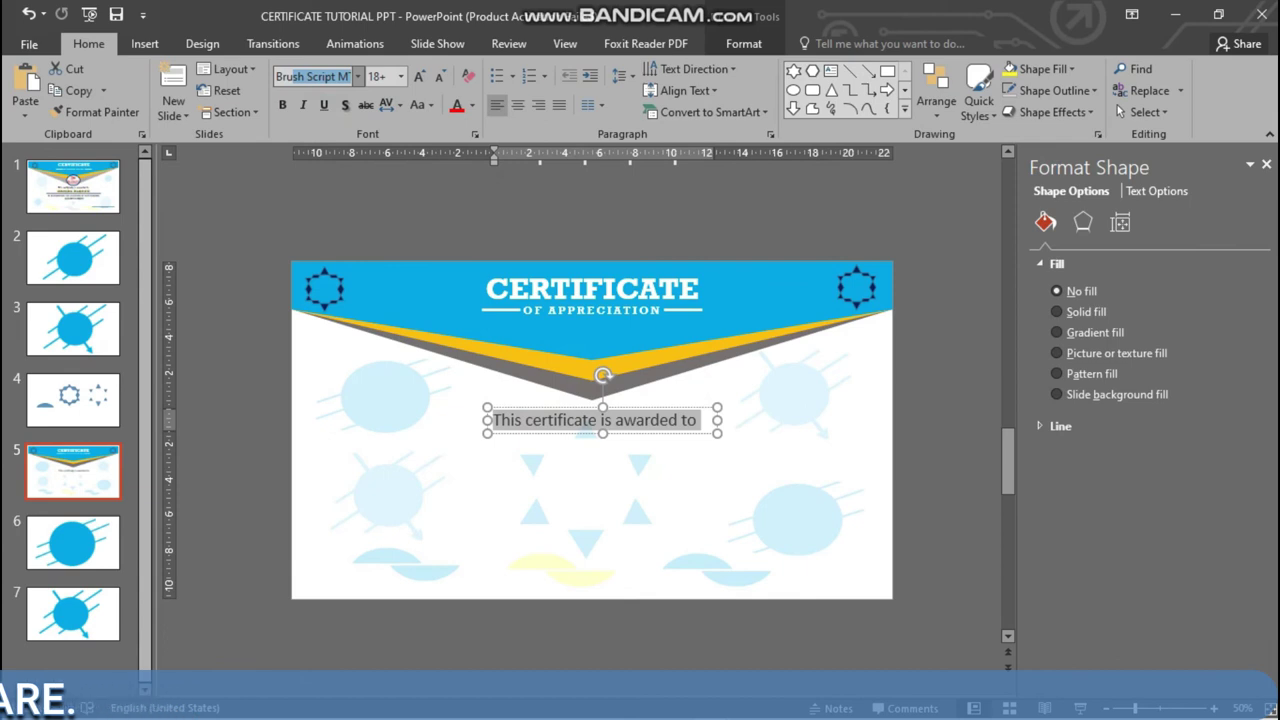
pyautogui.press('Return')
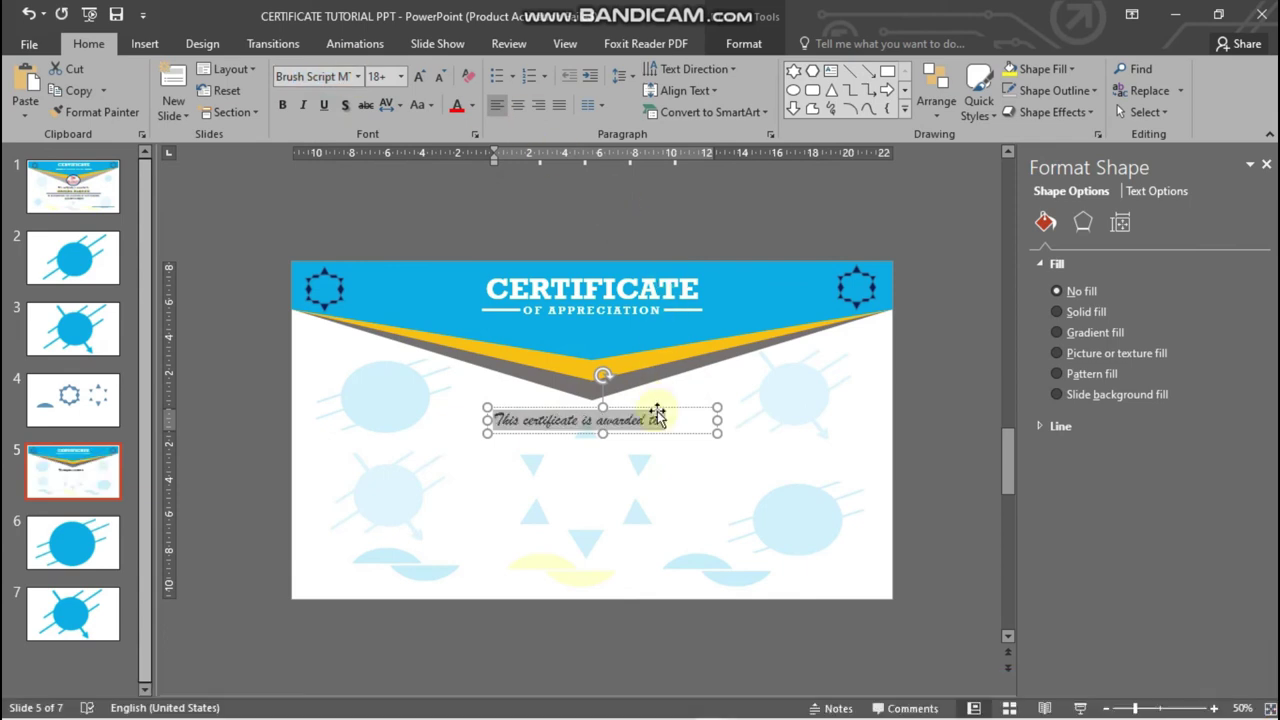
pyautogui.moveTo(719, 424); pyautogui.dragTo(749, 424)
pyautogui.click(1266, 164)
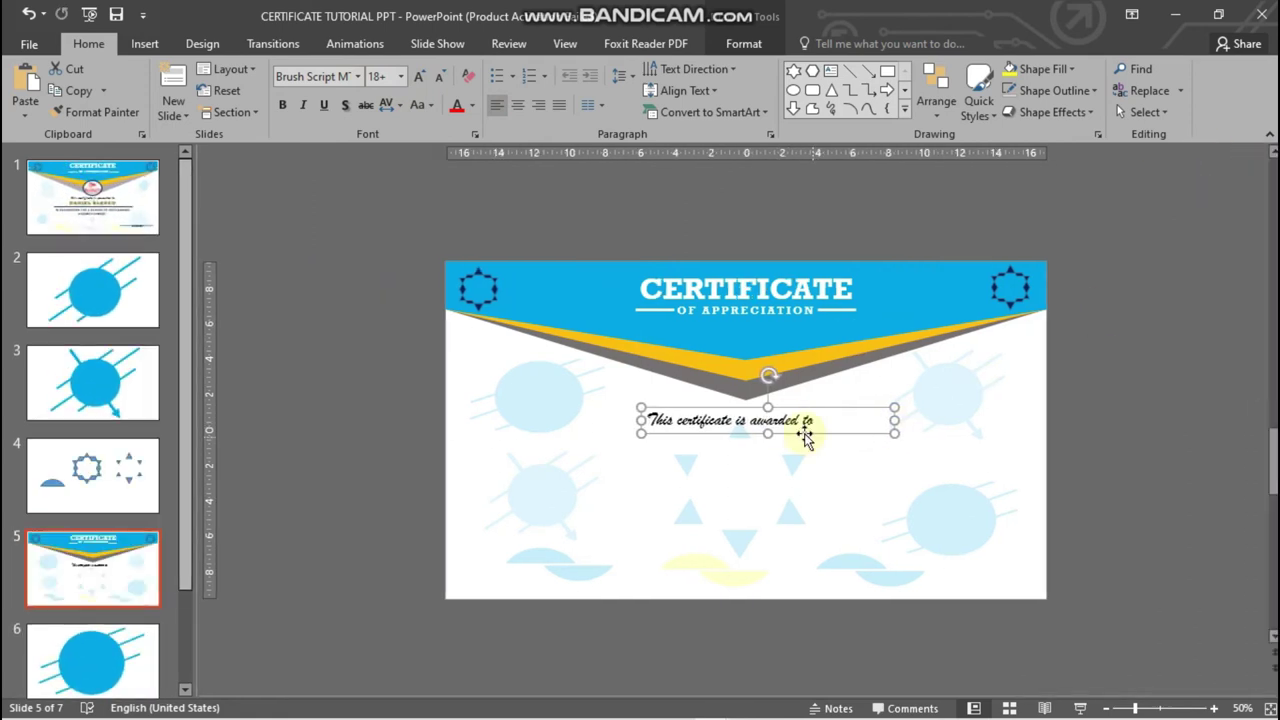
# Enlarge the sentence to 20 pt and centre the text within its box.
pyautogui.tripleClick(778, 421)
pyautogui.hotkey('ctrl', 'shift', '.')
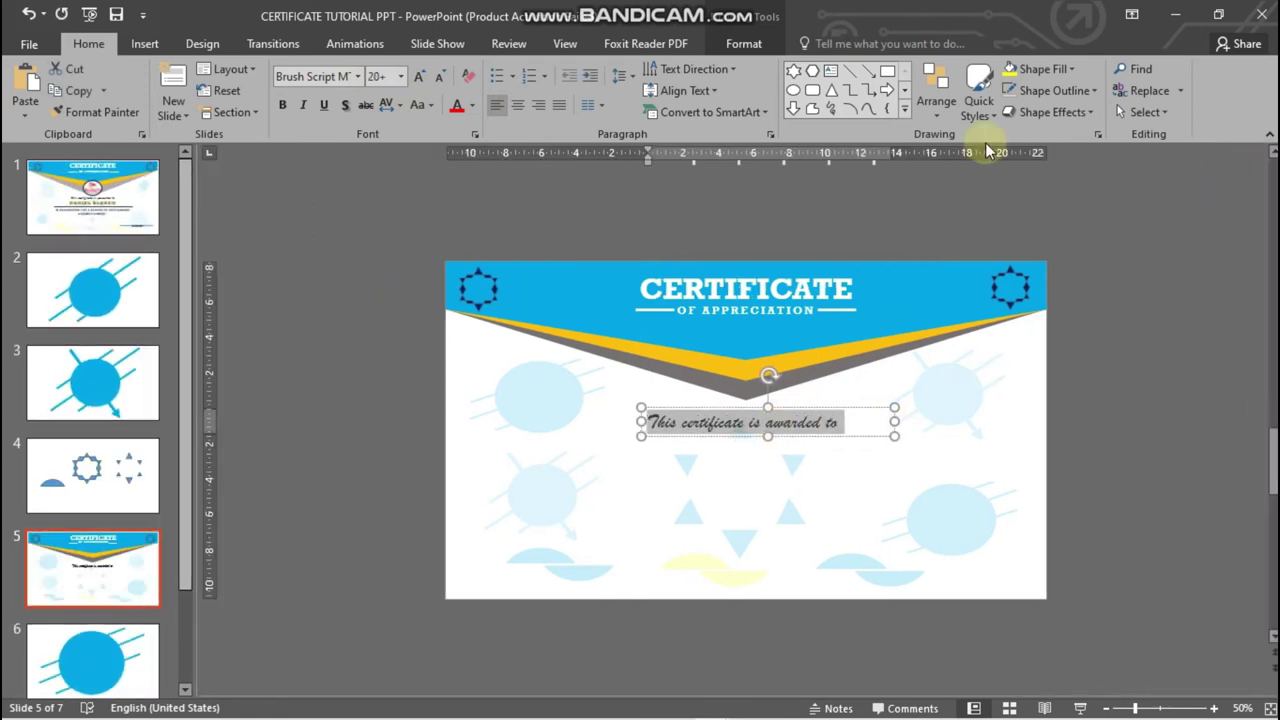
pyautogui.hotkey('ctrl', 'e')
pyautogui.click(744, 43)
pyautogui.click(966, 68)
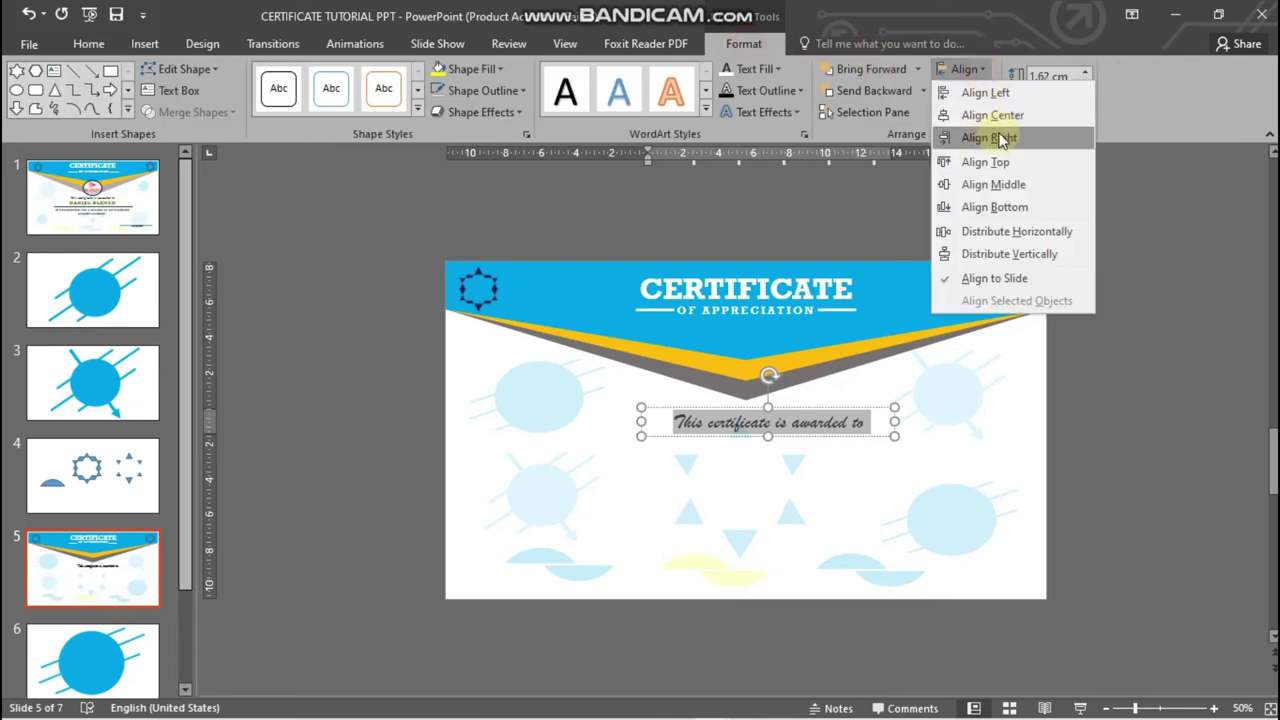
pyautogui.click(928, 391)
pyautogui.click(850, 408)
pyautogui.click(1063, 391)
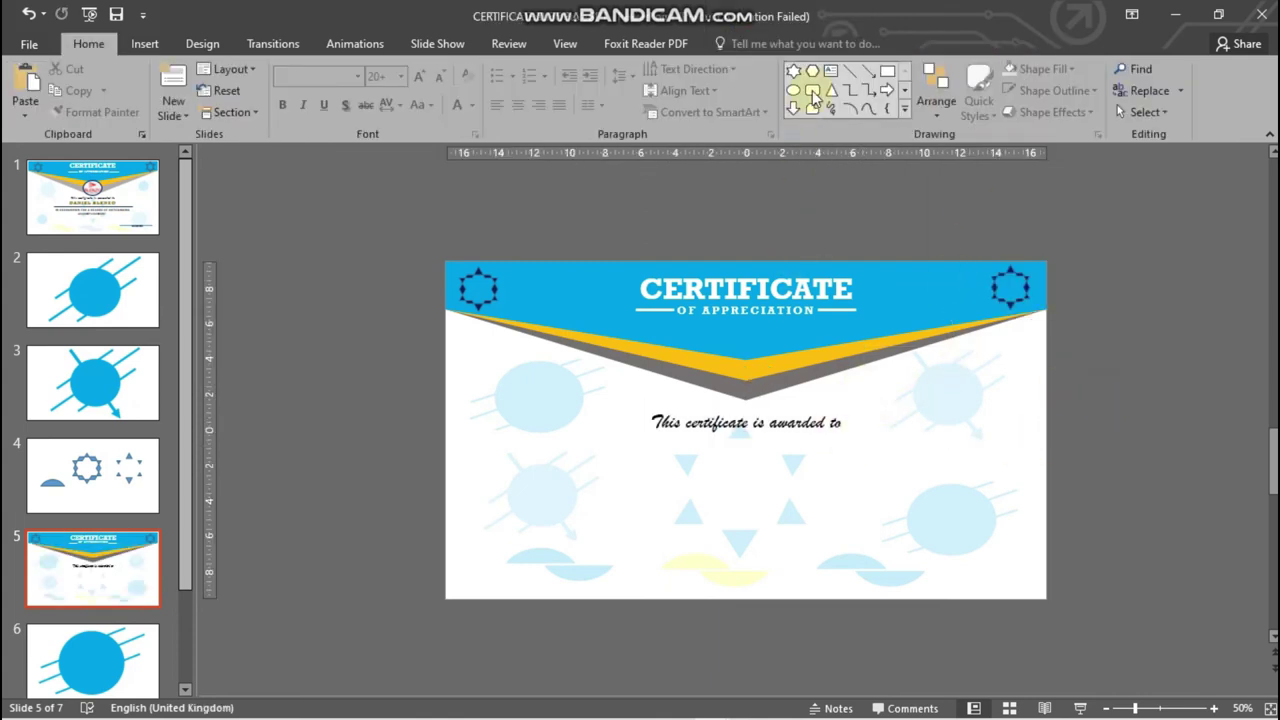
pyautogui.click(829, 74)
# Type the recipient's name below the line in bold, centred, 40 pt Rockwell.
pyautogui.moveTo(595, 442); pyautogui.dragTo(886, 477)
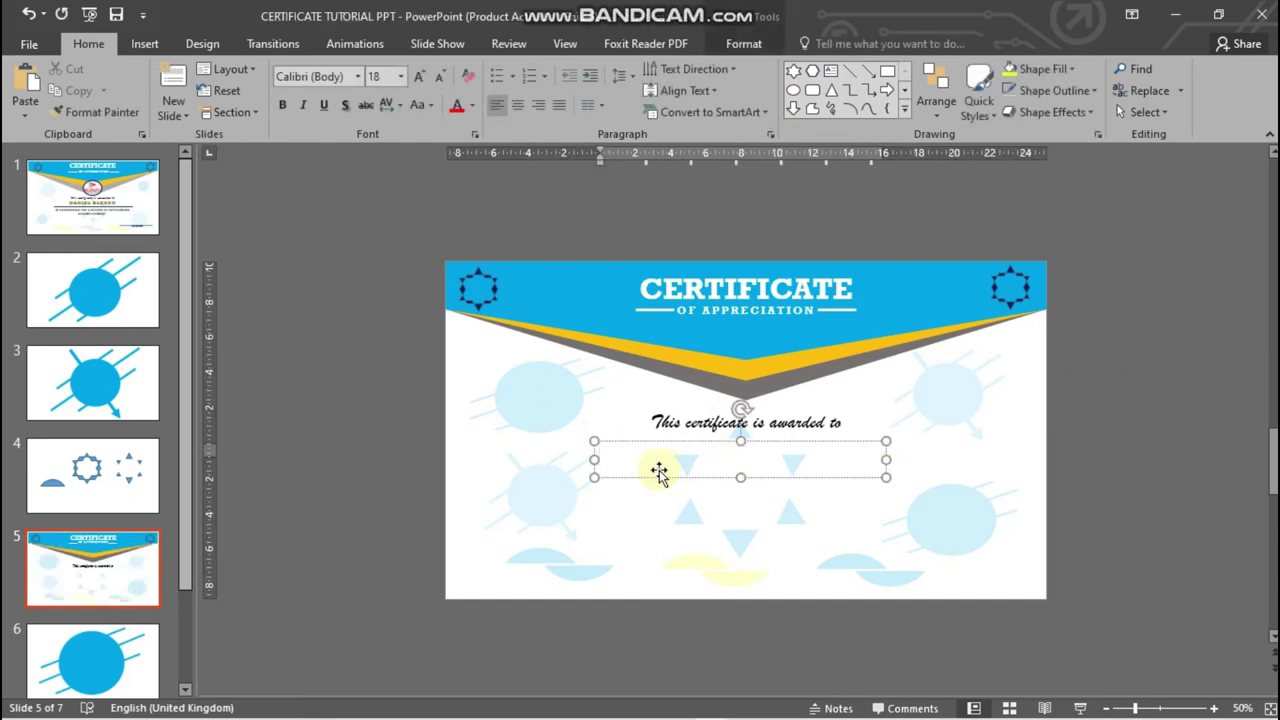
pyautogui.write('dable')
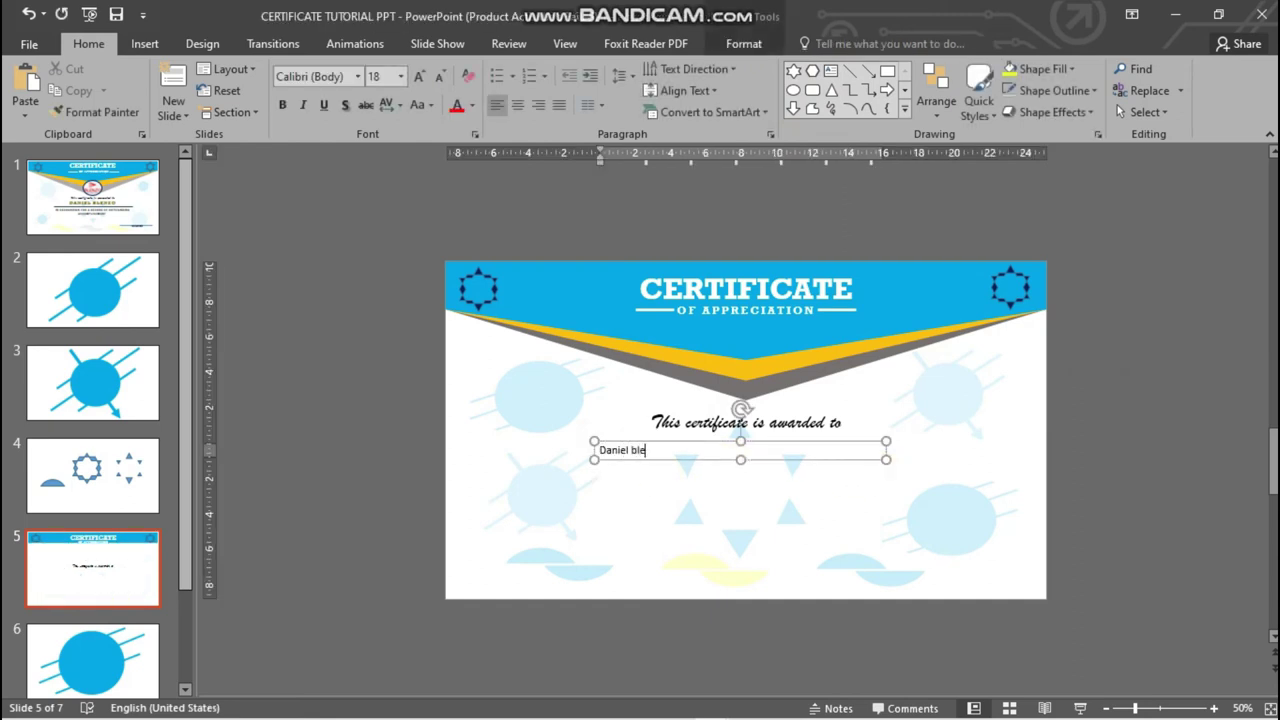
pyautogui.hotkey('ctrl', 'a')
pyautogui.hotkey('ctrl', 'shift', '.')
pyautogui.hotkey('ctrl', 'shift', '.')
pyautogui.hotkey('ctrl', 'shift', '.')
pyautogui.hotkey('ctrl', 'shift', '.')
pyautogui.hotkey('ctrl', 'e')
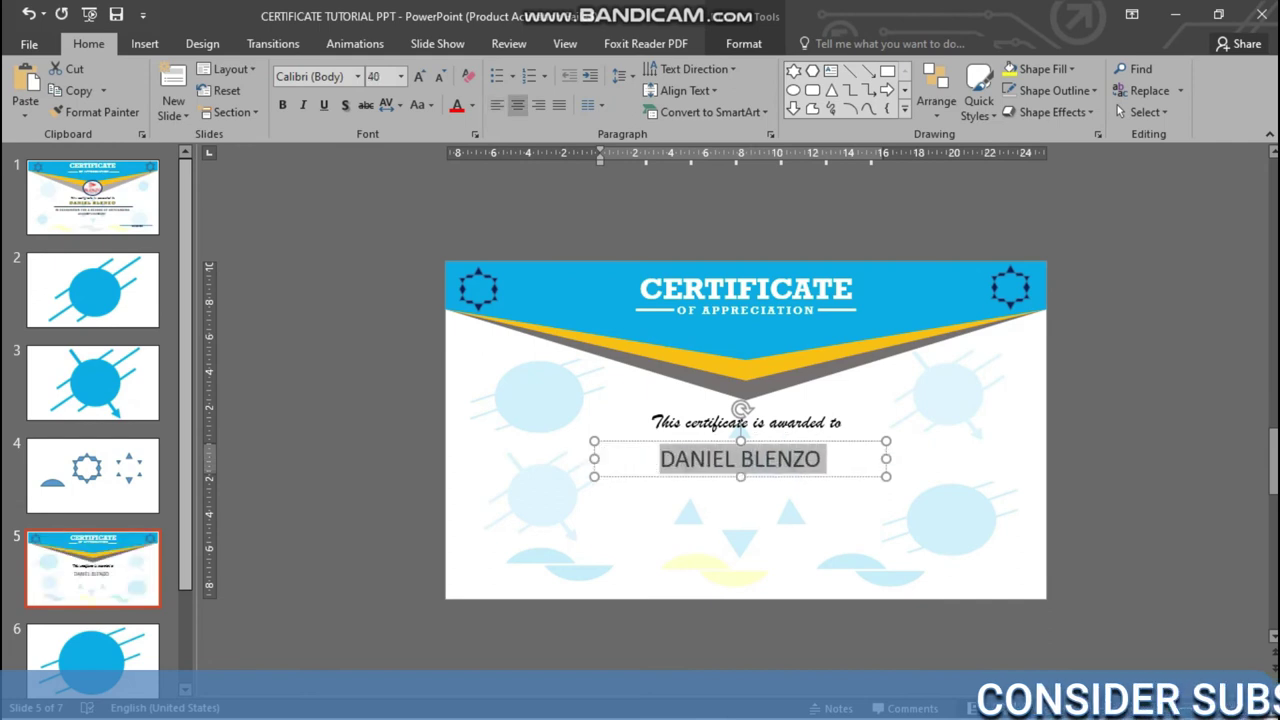
pyautogui.hotkey('ctrl', 'b')
pyautogui.click(301, 79)
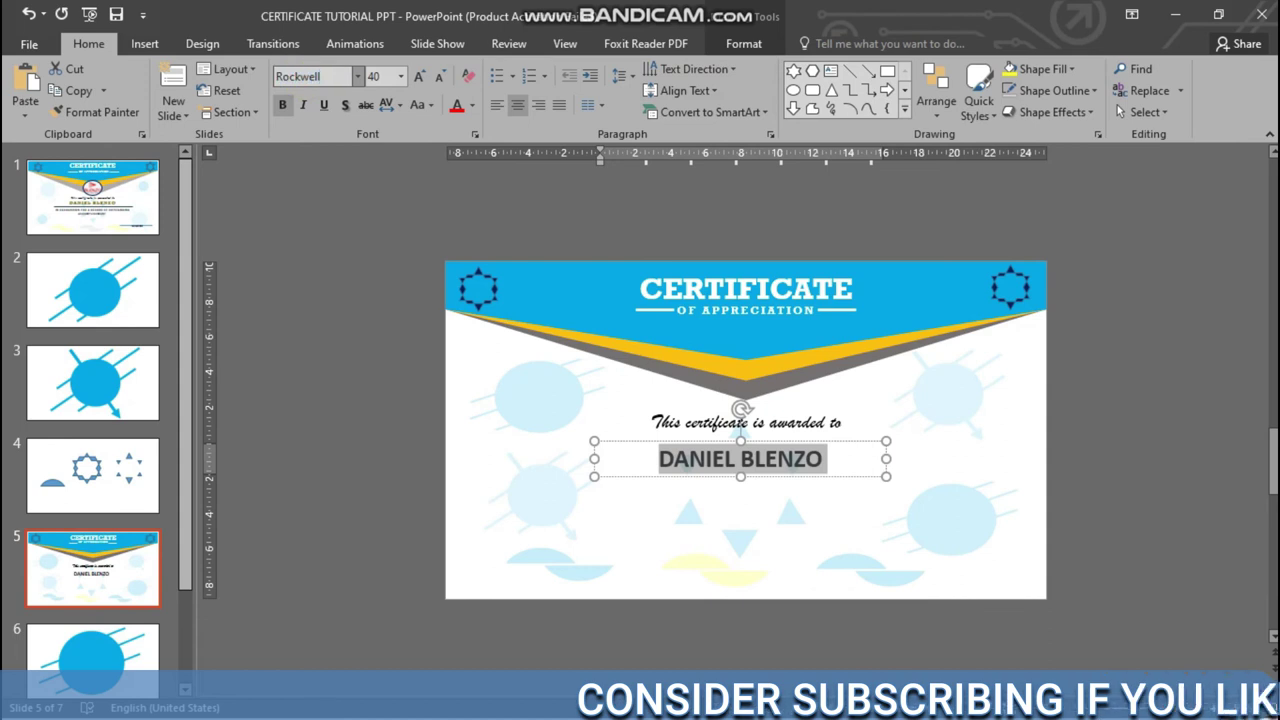
pyautogui.press('Return')
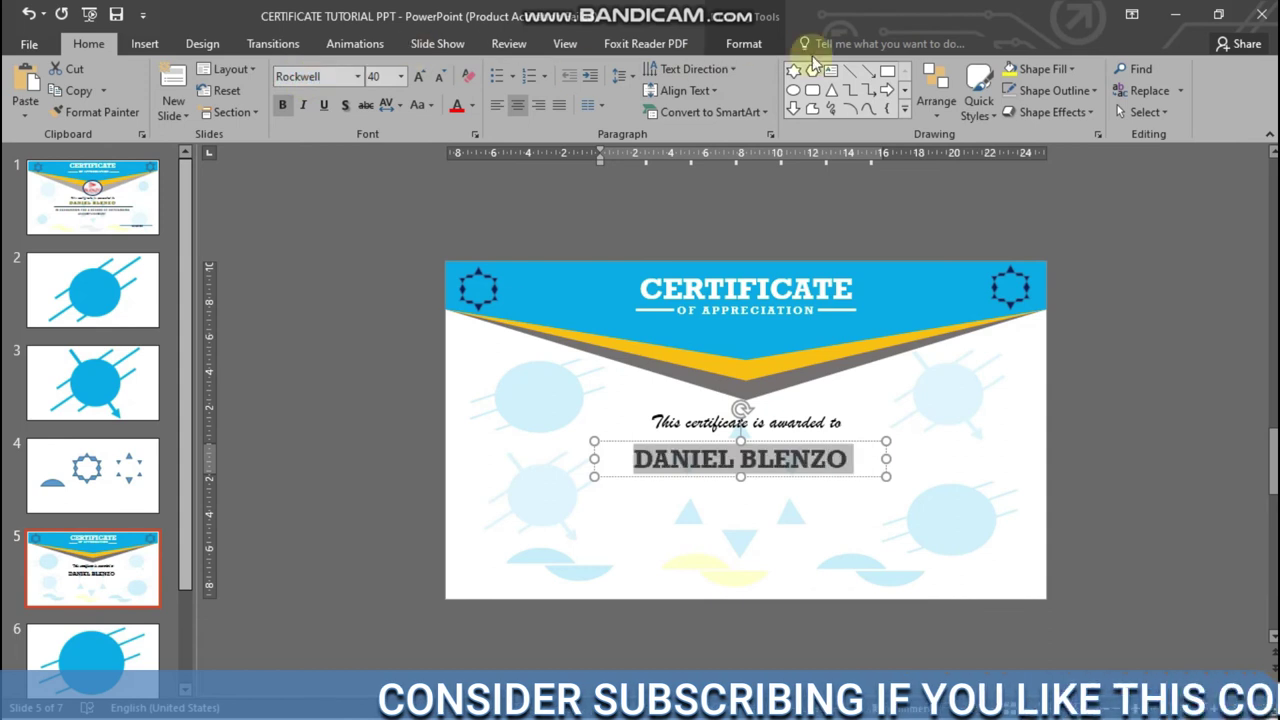
# Colour the recipient's name olive with the Text Fill option.
pyautogui.click(744, 44)
pyautogui.click(755, 69)
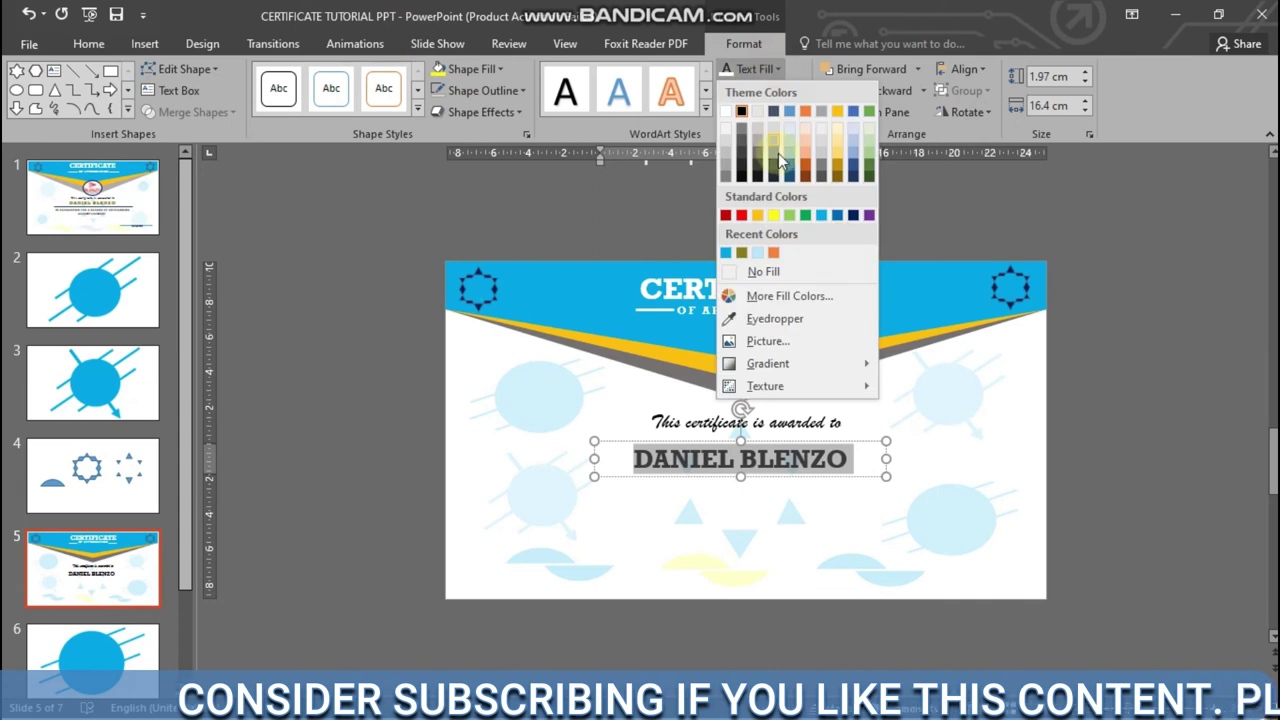
pyautogui.click(742, 253)
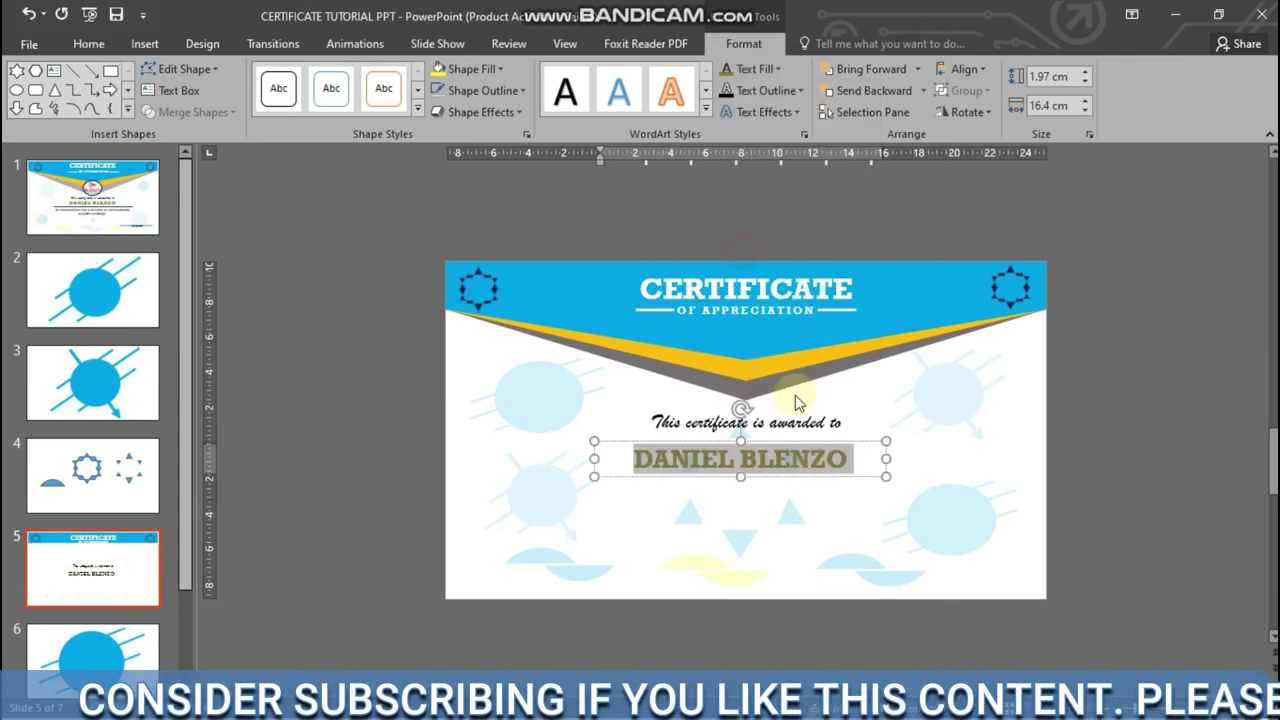
pyautogui.click(838, 487)
pyautogui.click(850, 70)
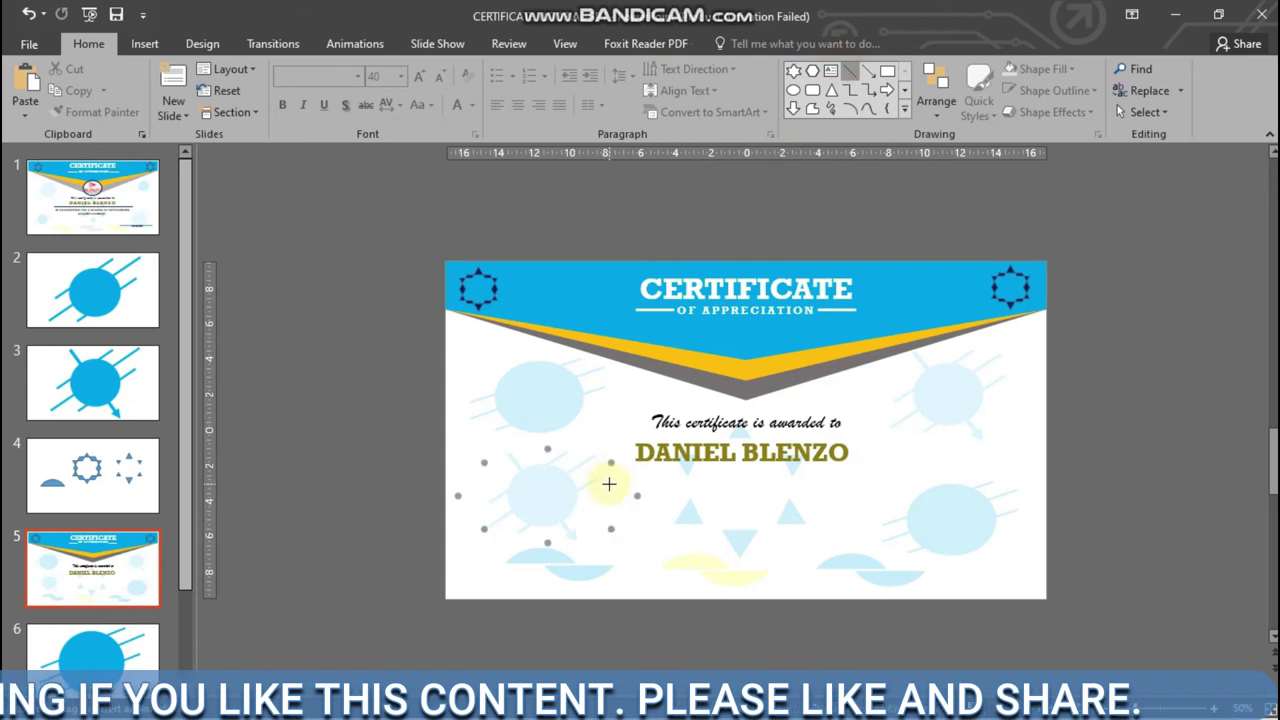
# Draw a 4½ pt dark blue line beneath the recipient's name.
pyautogui.moveTo(610, 483); pyautogui.dragTo(746, 478)
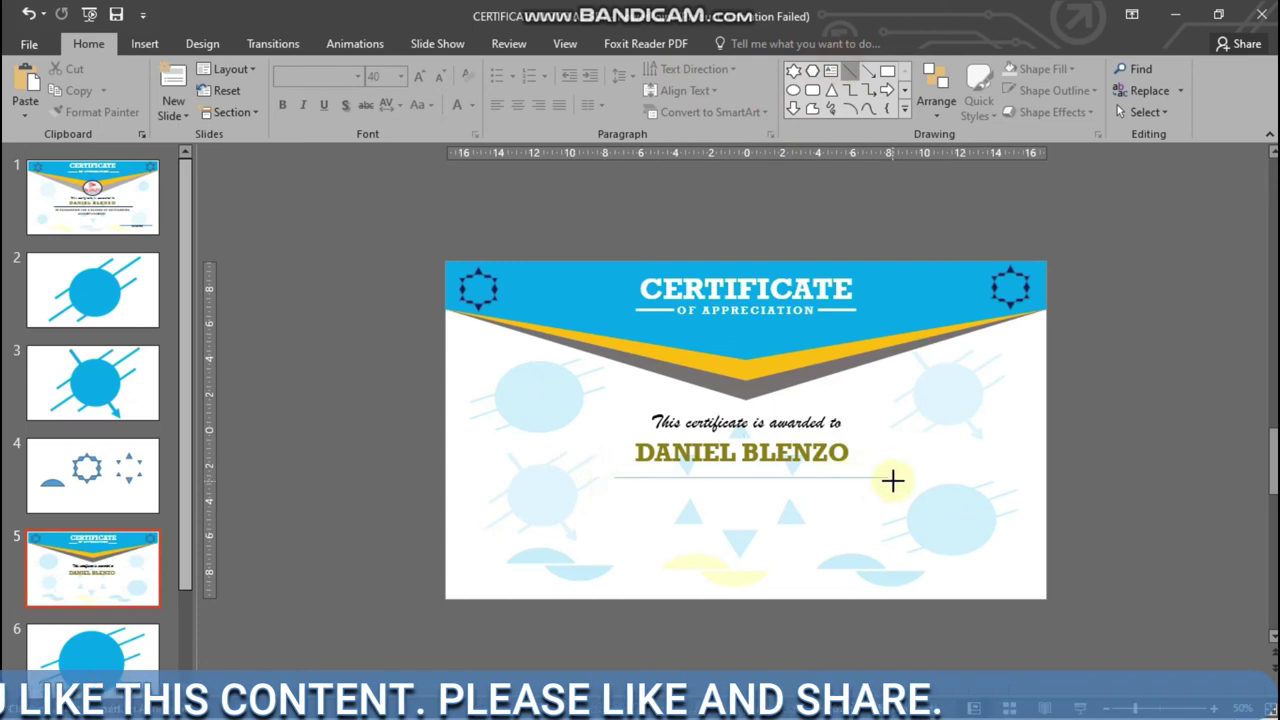
pyautogui.moveTo(892, 481); pyautogui.dragTo(909, 477)
pyautogui.click(744, 43)
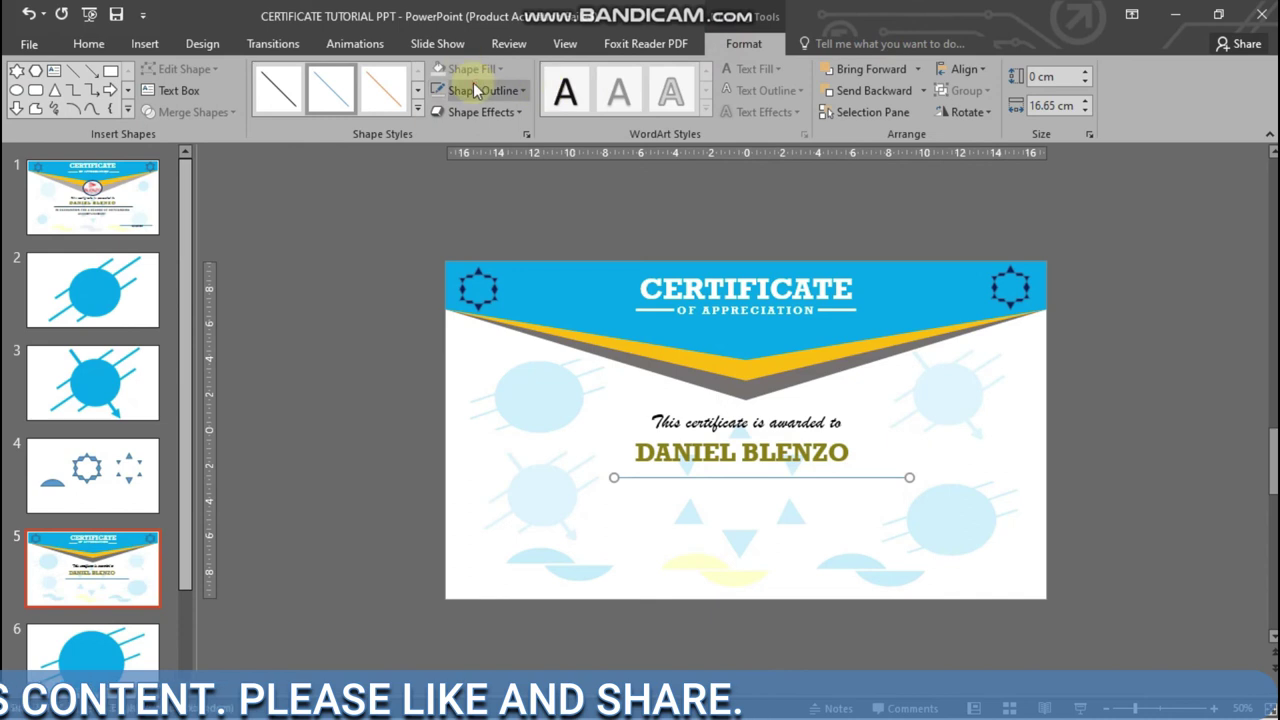
pyautogui.click(477, 91)
pyautogui.moveTo(520, 362)
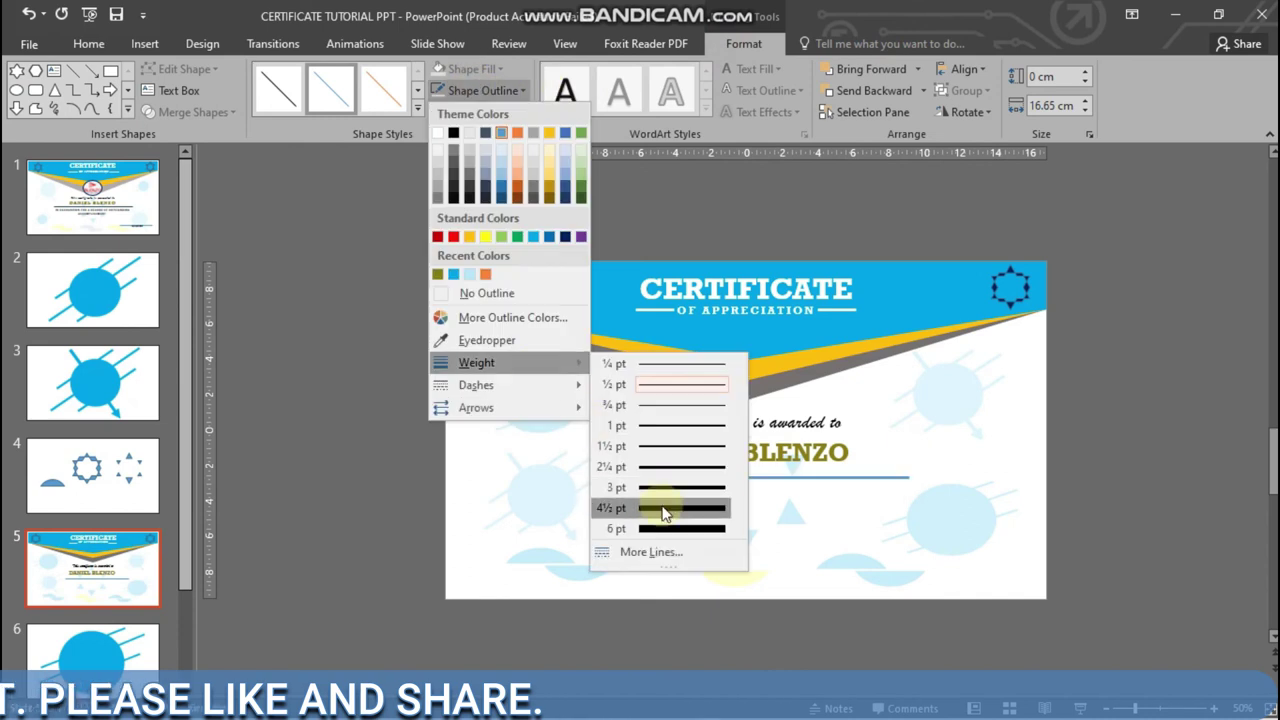
pyautogui.click(663, 509)
pyautogui.click(477, 91)
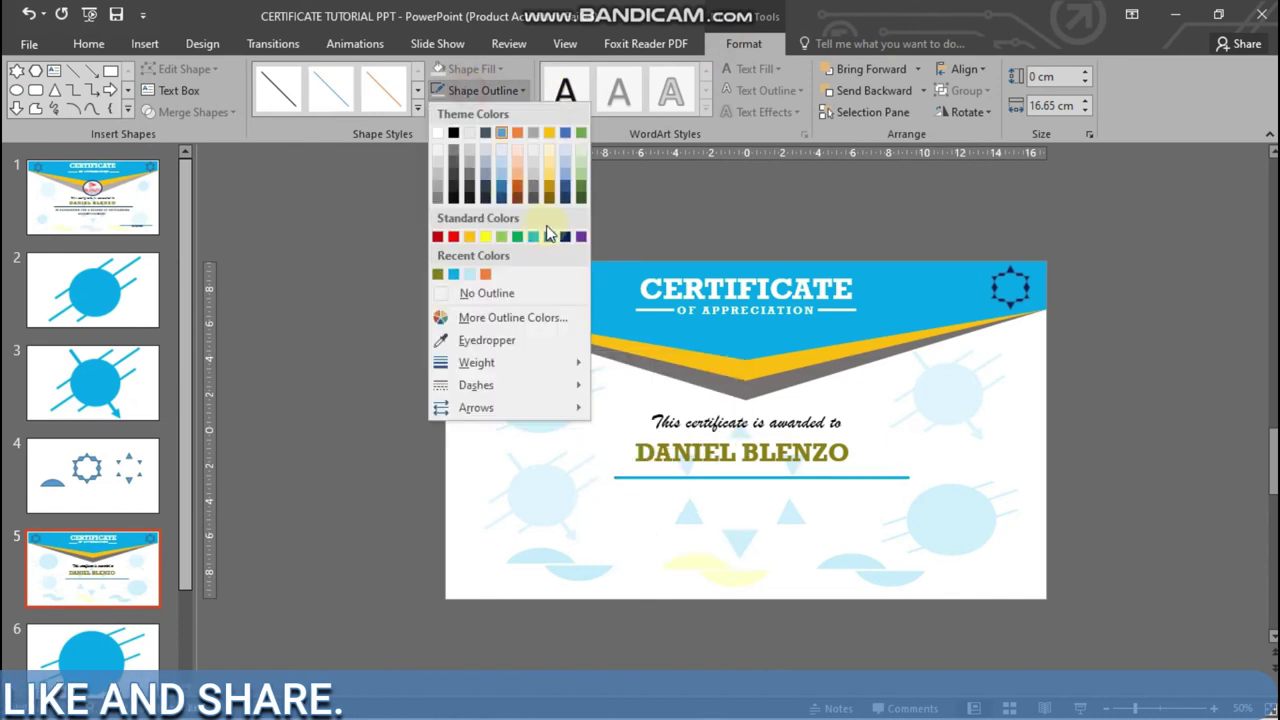
pyautogui.click(566, 238)
# Centre the underline horizontally on the slide and nudge it up toward the name.
pyautogui.click(962, 69)
pyautogui.click(975, 111)
pyautogui.press('Up')
pyautogui.press('Up')
pyautogui.press('Up')
pyautogui.press('Up')
pyautogui.click(1112, 318)
pyautogui.click(830, 71)
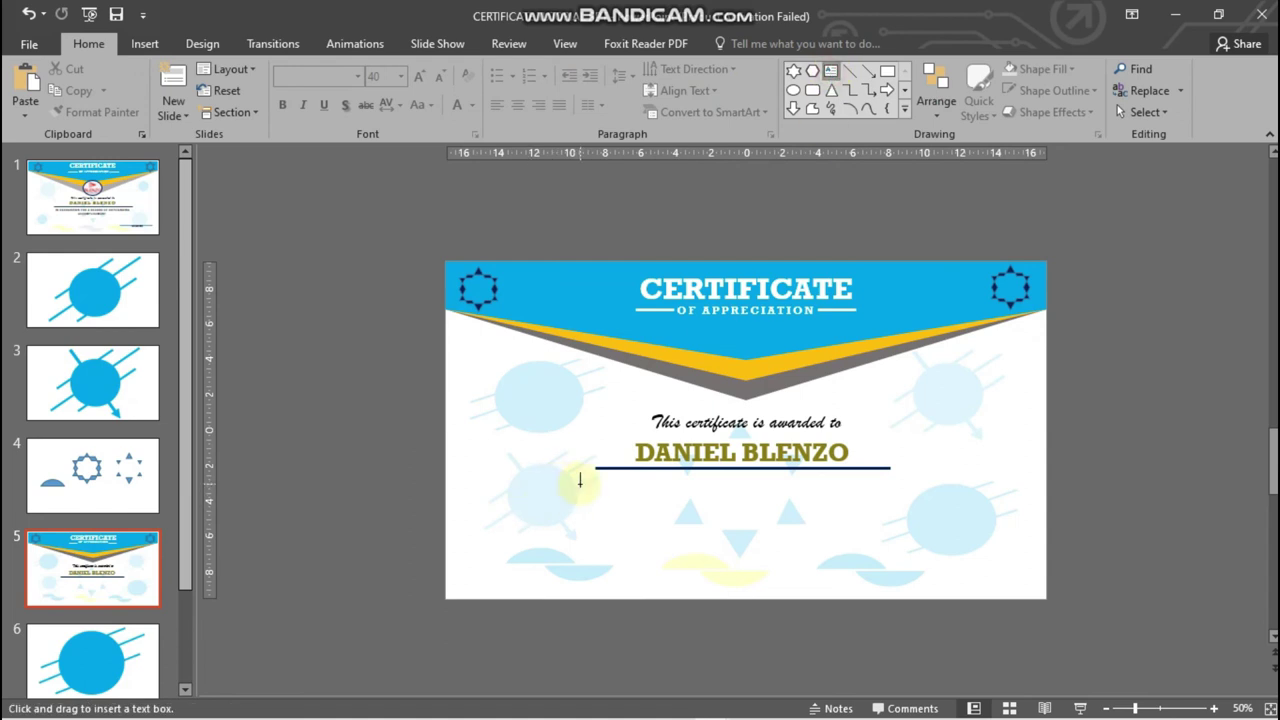
# Add 'IN RECOGNITION FOR A RECORD OF OUTSTANDING ACCOMPLISHMENT' below the underline, centred at 24 pt.
pyautogui.moveTo(572, 483); pyautogui.dragTo(914, 540)
pyautogui.write('In recogni')
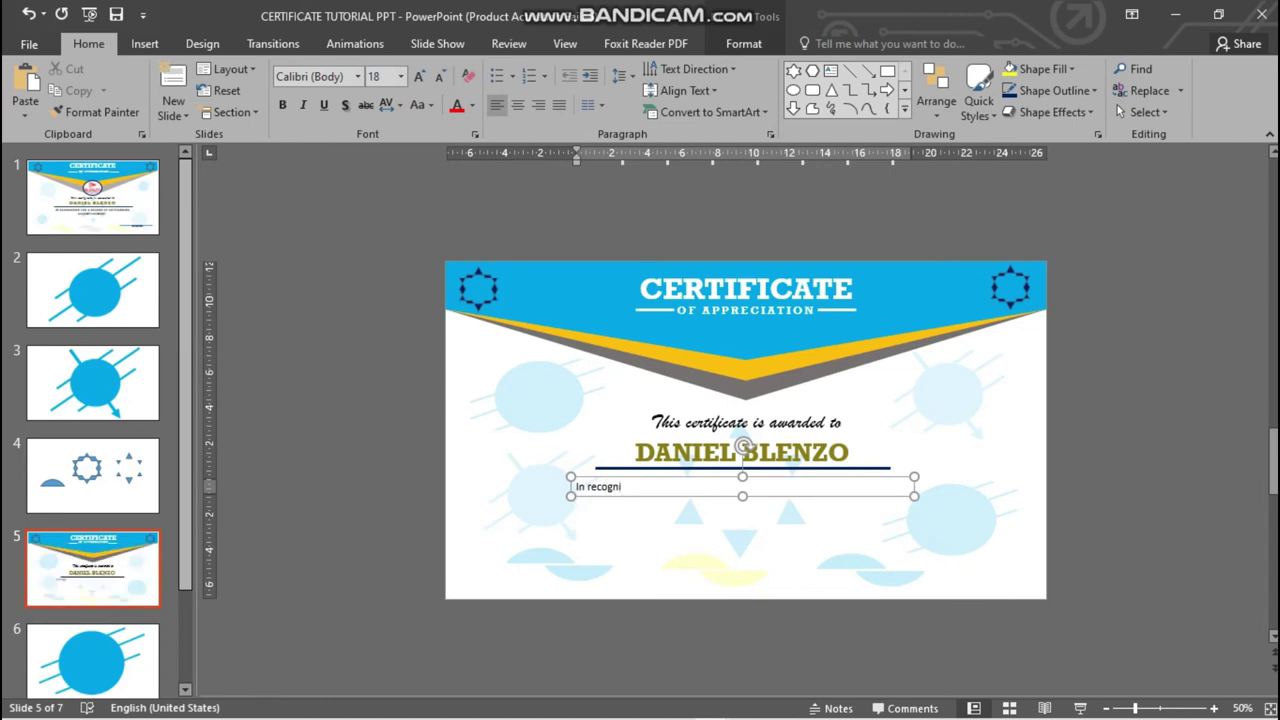
pyautogui.write('tion for')
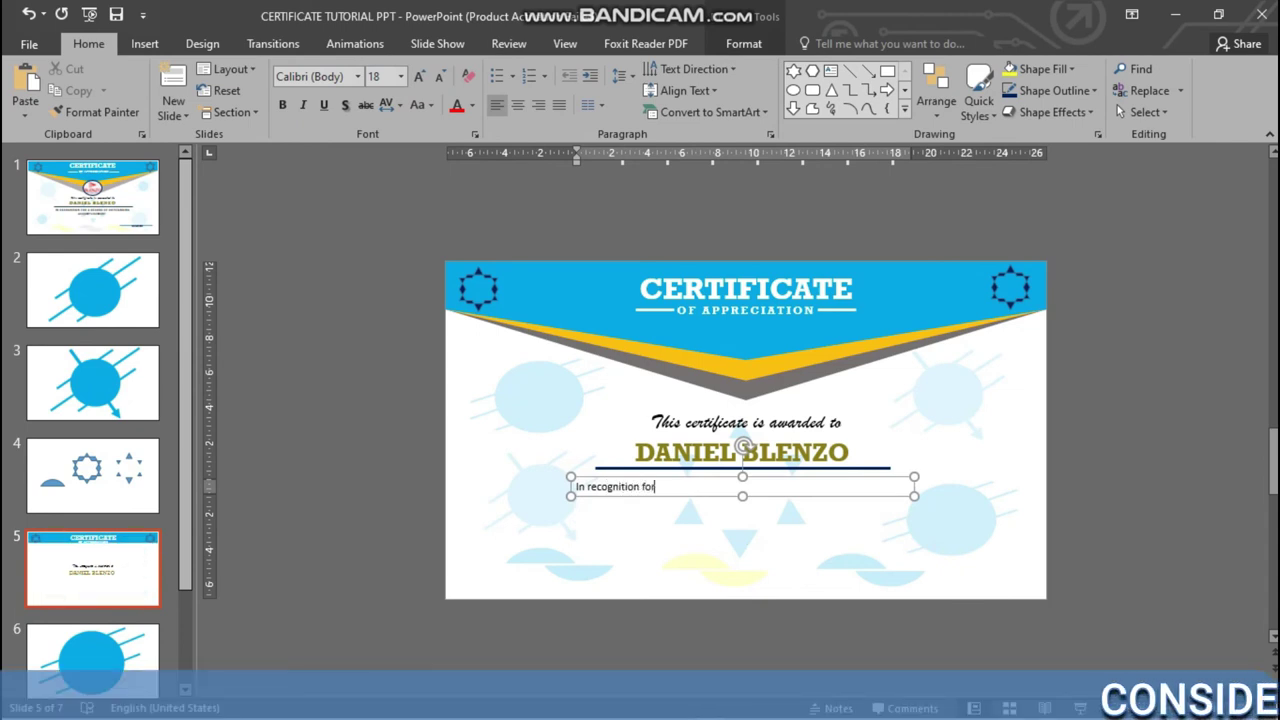
pyautogui.write(' a record of outstanding accomplishment')
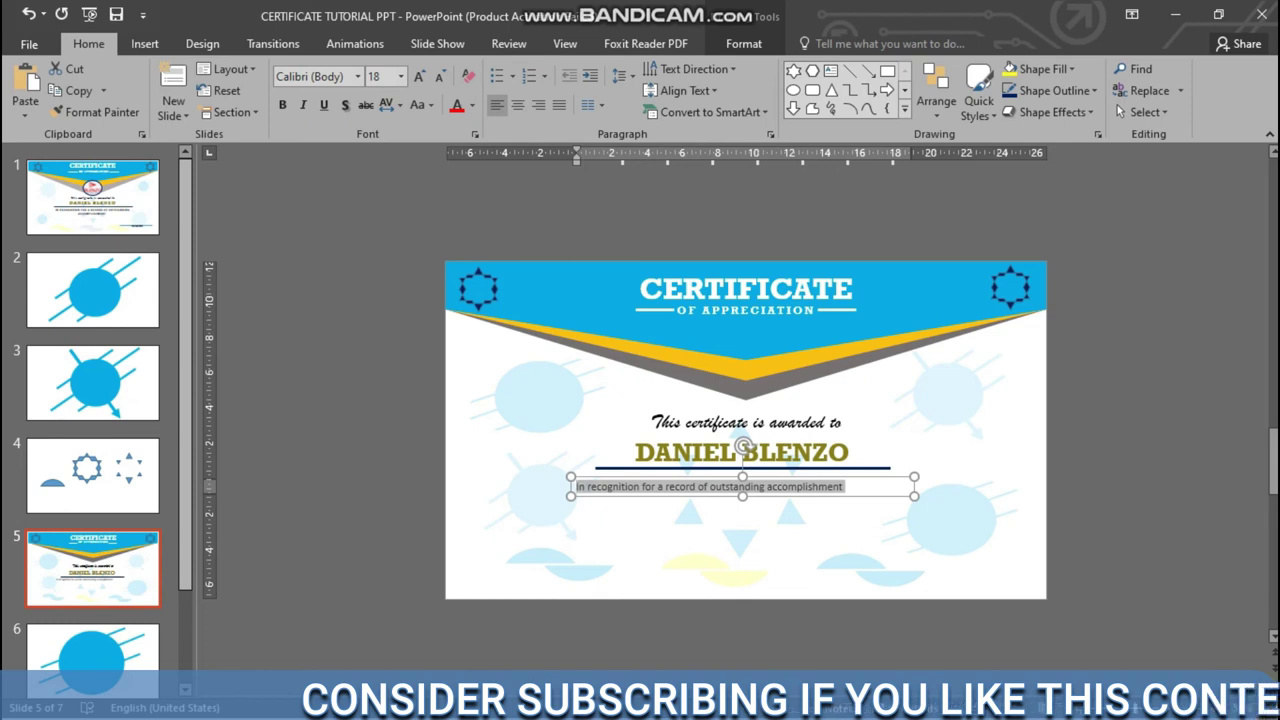
pyautogui.hotkey('shift', 'F3')
pyautogui.hotkey('ctrl', 'shift', '.')
pyautogui.hotkey('ctrl', 'shift', '.')
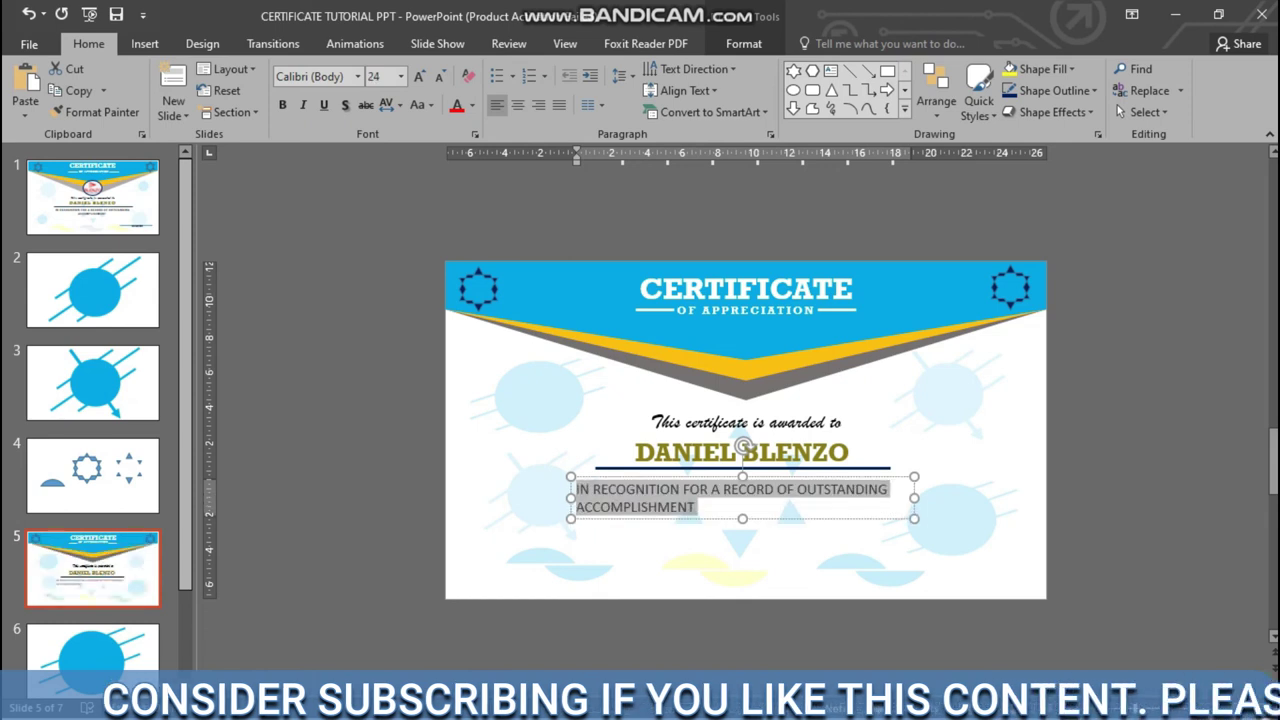
pyautogui.hotkey('ctrl', 'shift', '.')
pyautogui.hotkey('ctrl', 'e')
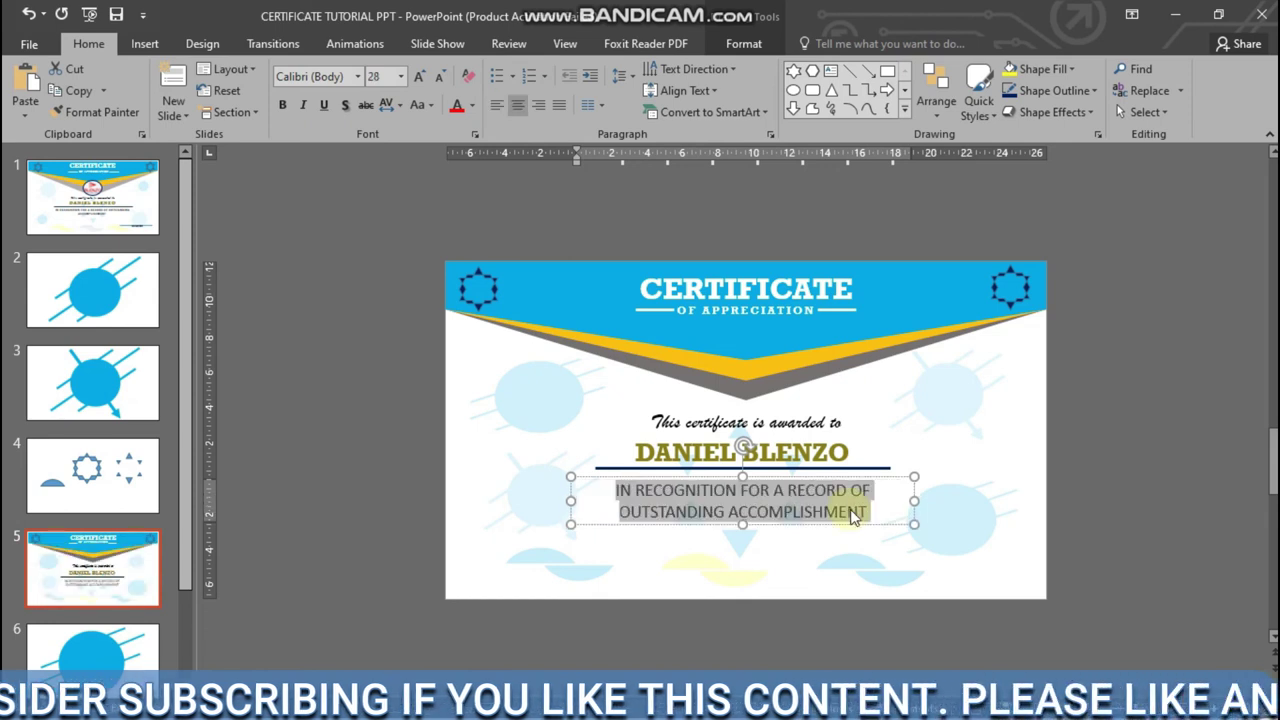
pyautogui.hotkey('ctrl', 'shift', ',')
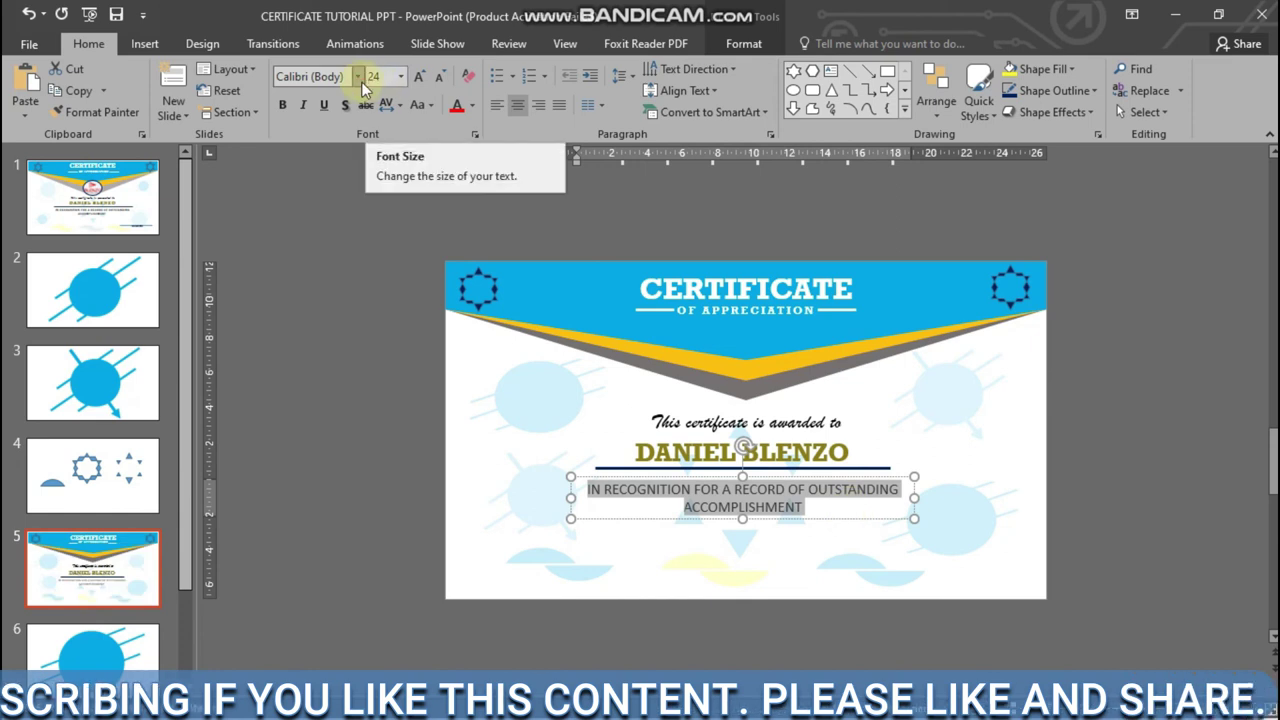
# Set the recognition text's font to Bahnschrift.
pyautogui.click(357, 77)
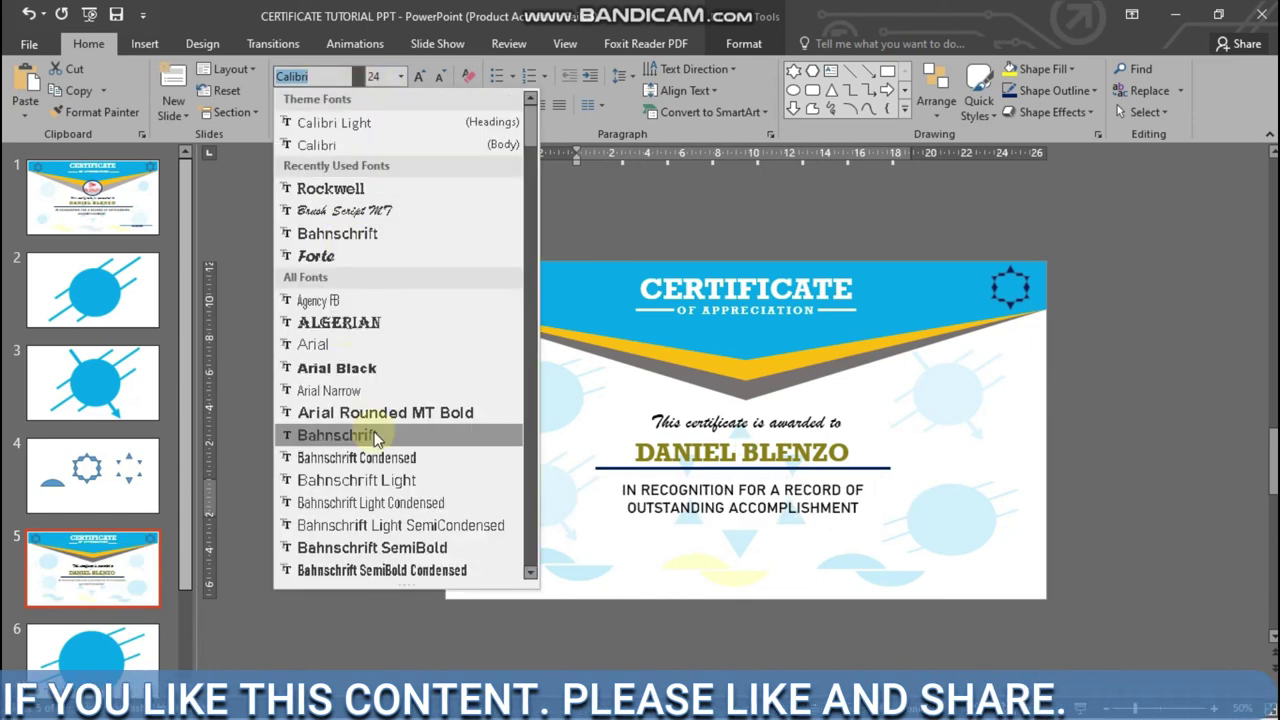
pyautogui.click(374, 435)
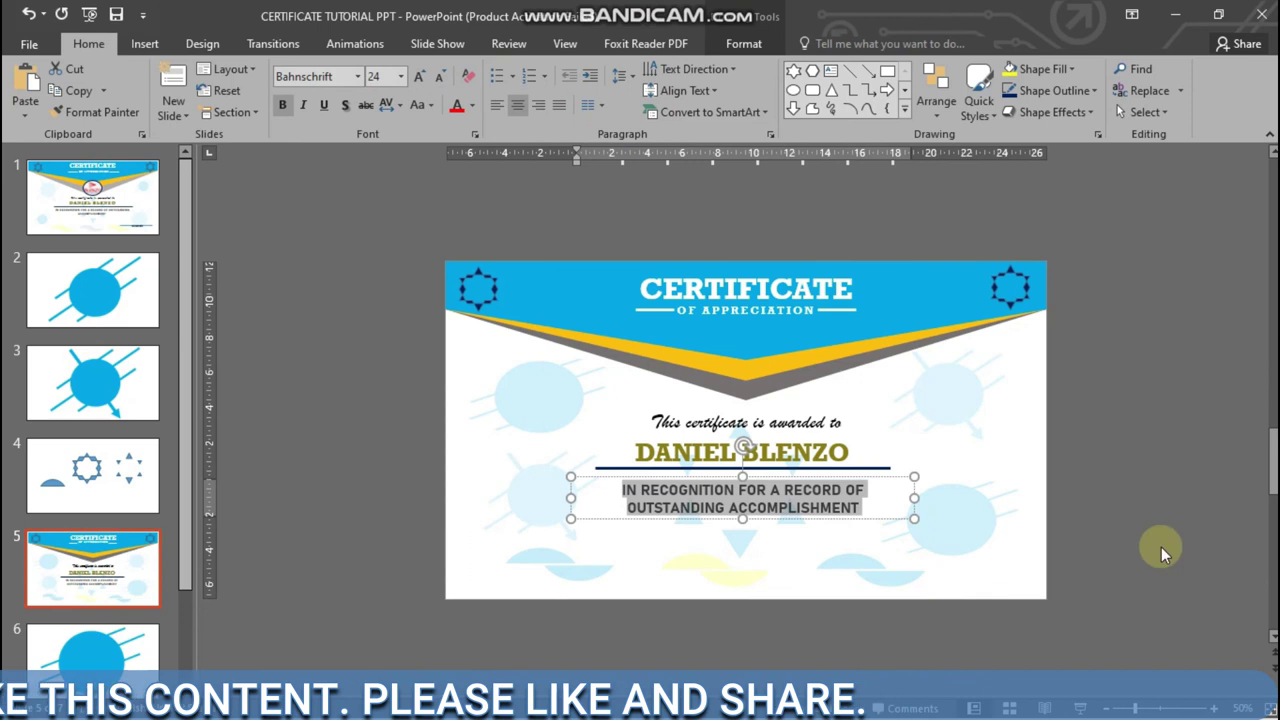
pyautogui.click(955, 196)
pyautogui.click(848, 72)
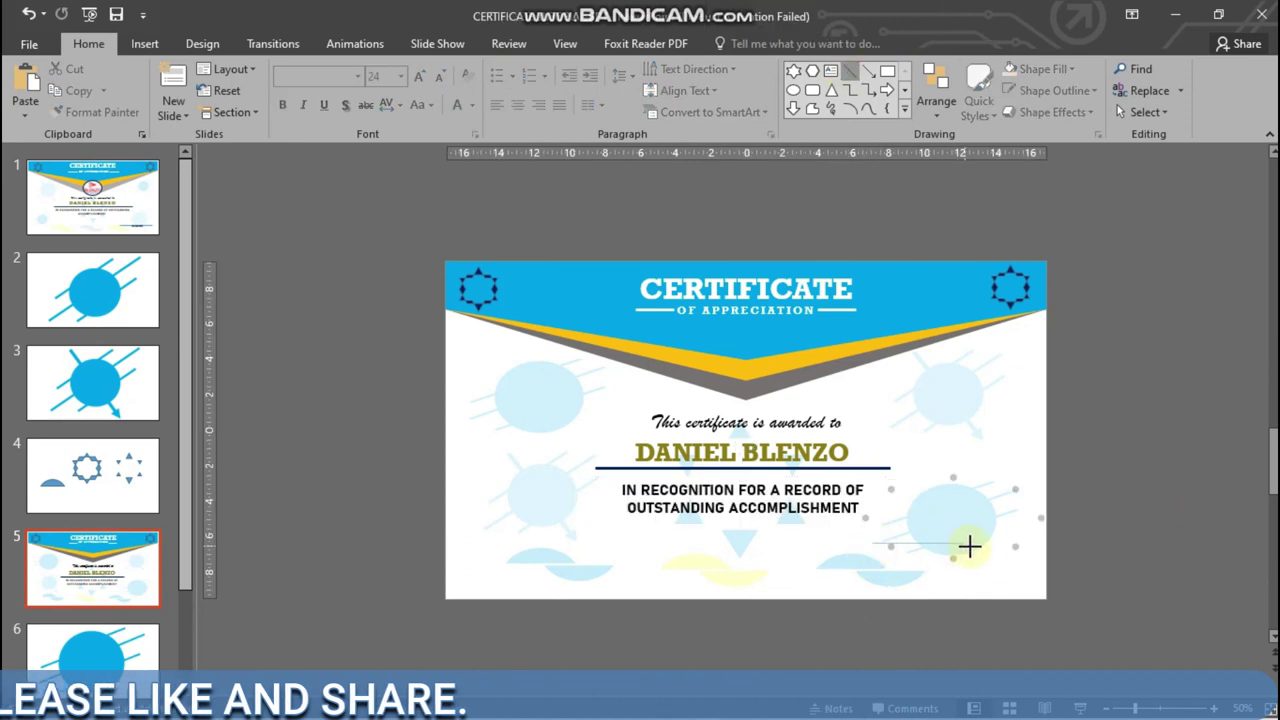
# Draw a 4½ pt signature line at the certificate's lower right.
pyautogui.moveTo(1008, 548); pyautogui.dragTo(1010, 543)
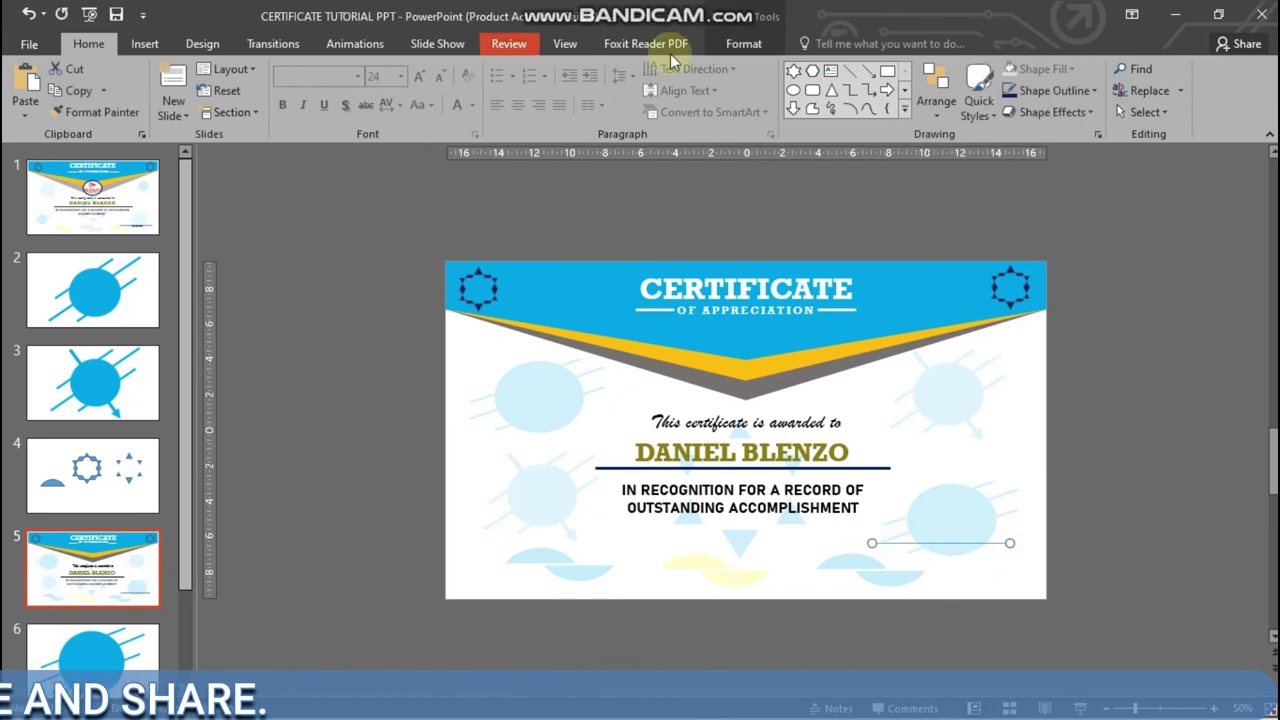
pyautogui.click(740, 43)
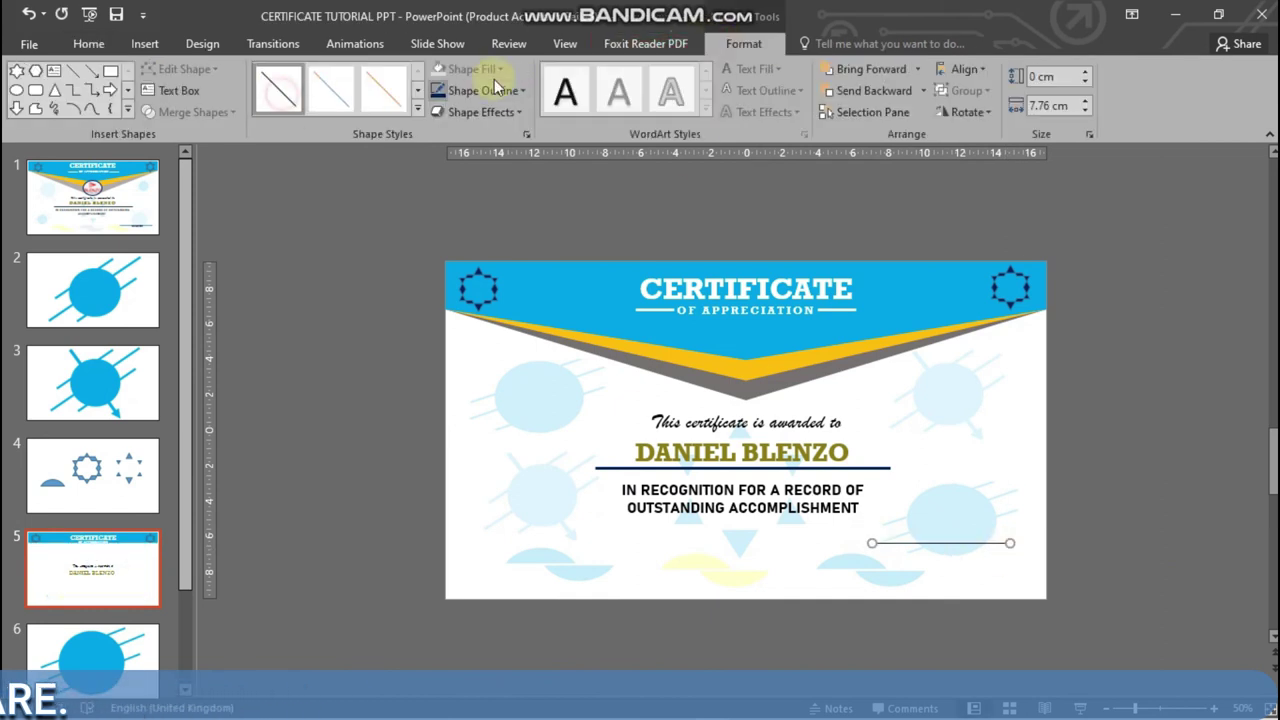
pyautogui.click(487, 90)
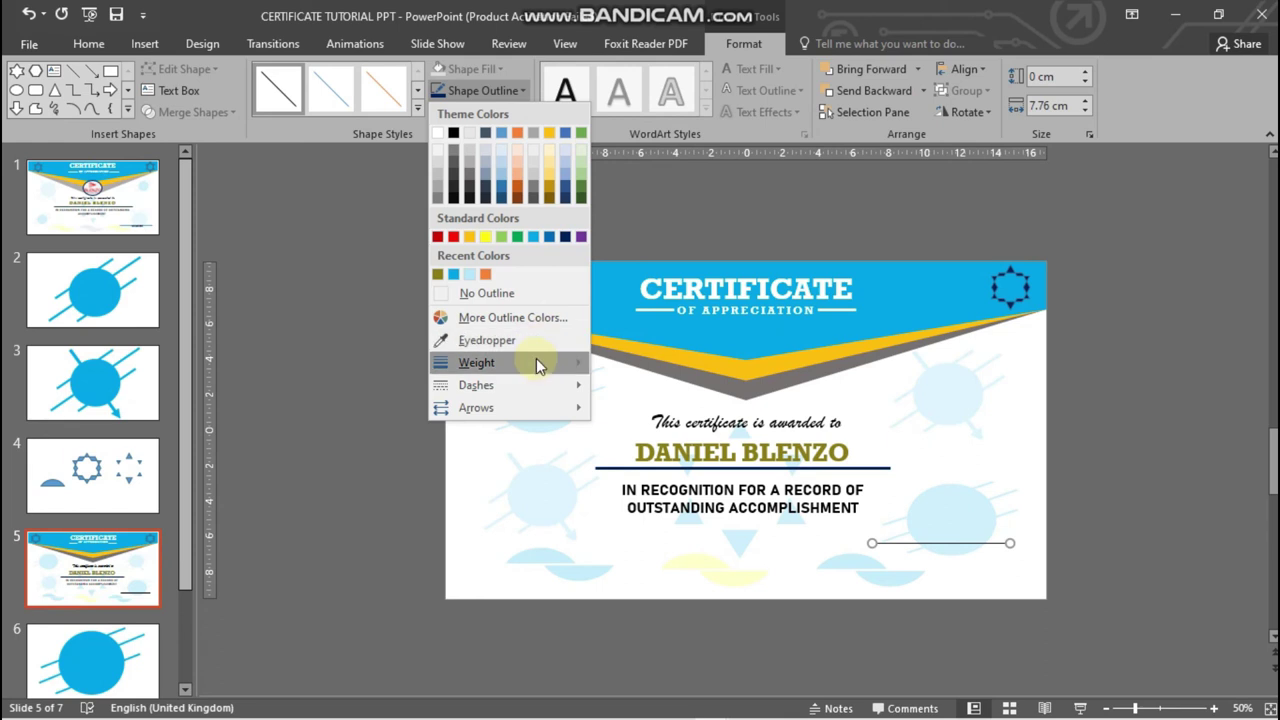
pyautogui.moveTo(537, 363)
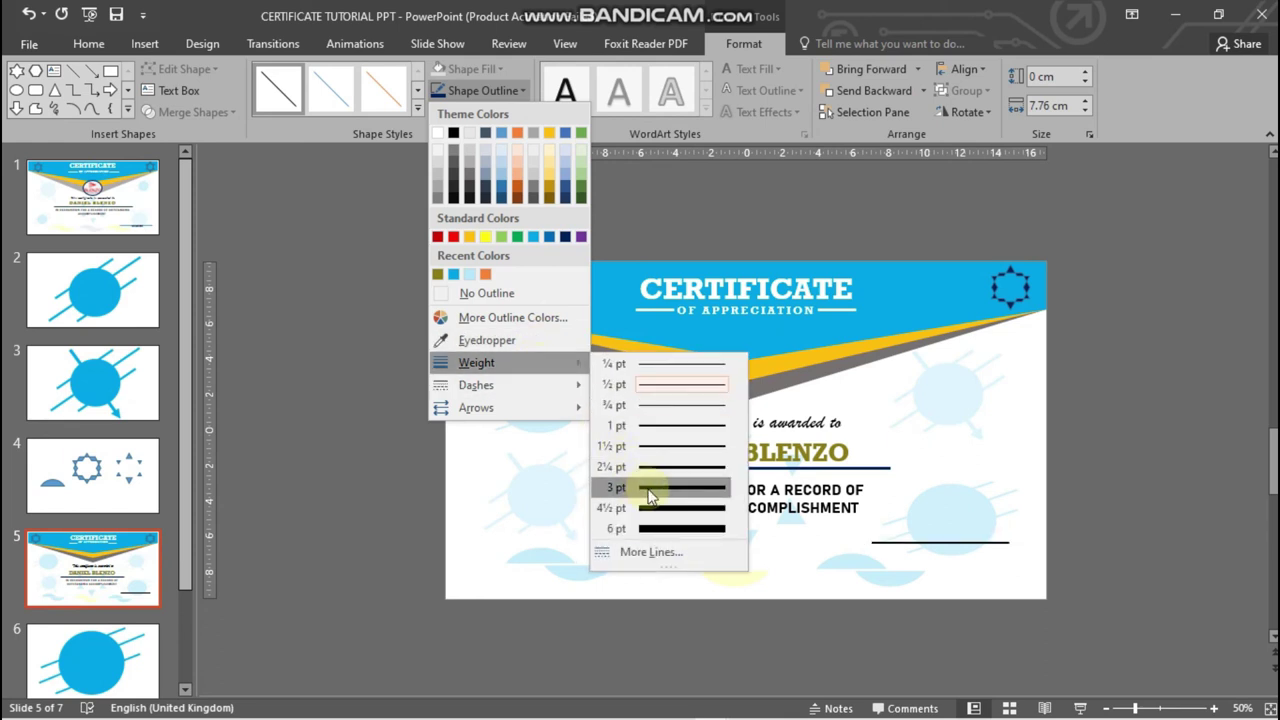
pyautogui.click(667, 515)
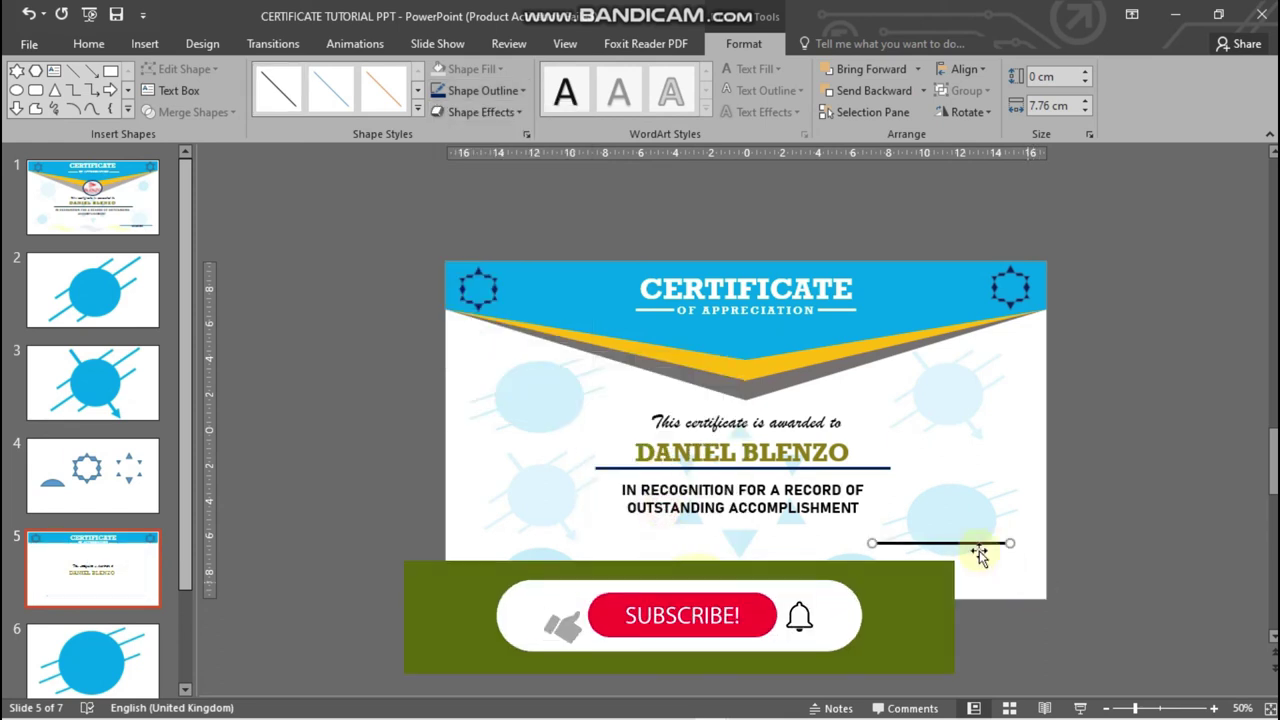
pyautogui.moveTo(968, 543); pyautogui.dragTo(985, 546)
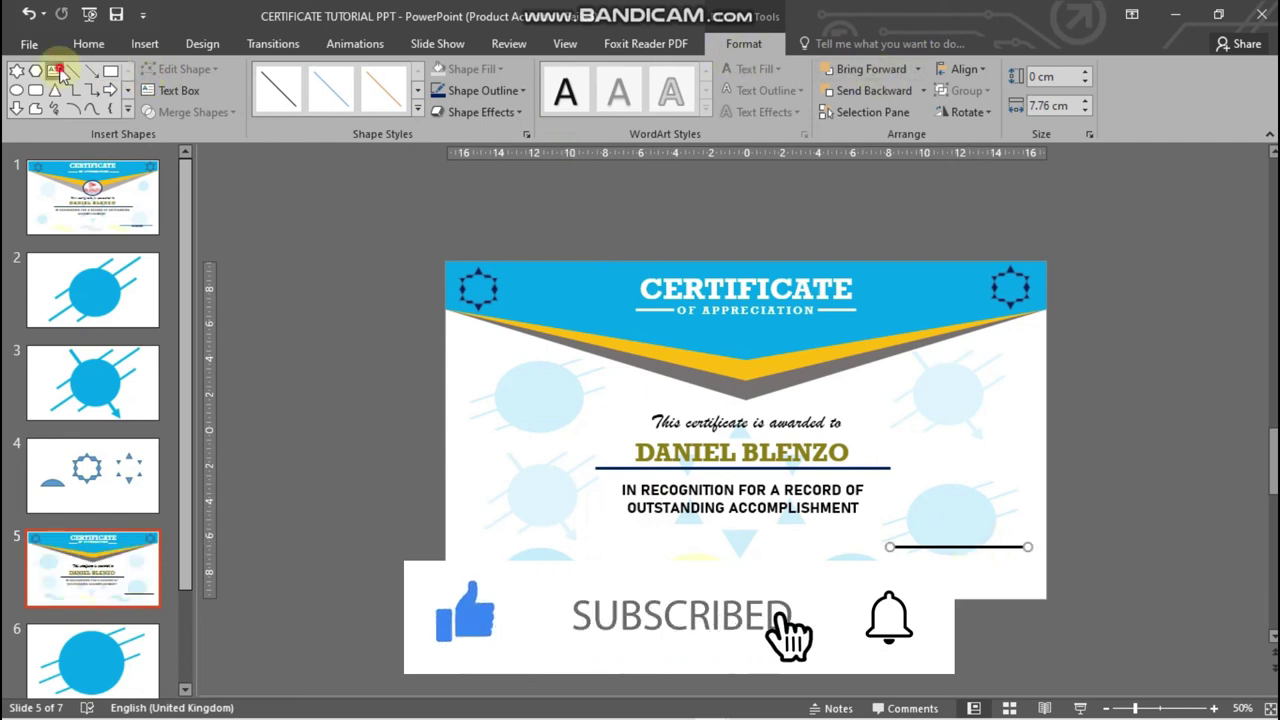
# Add a centred 24 pt 'SIGNATURE' label beneath the signature line.
pyautogui.click(53, 70)
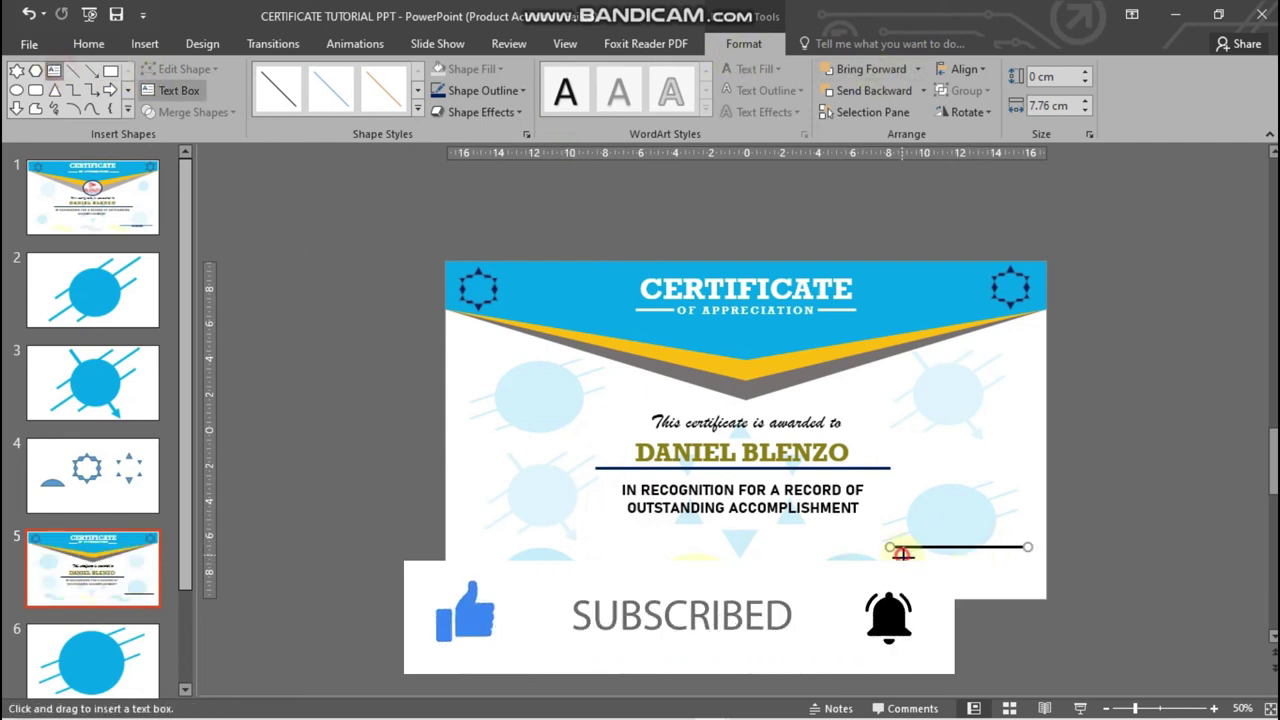
pyautogui.moveTo(1012, 585); pyautogui.dragTo(901, 560)
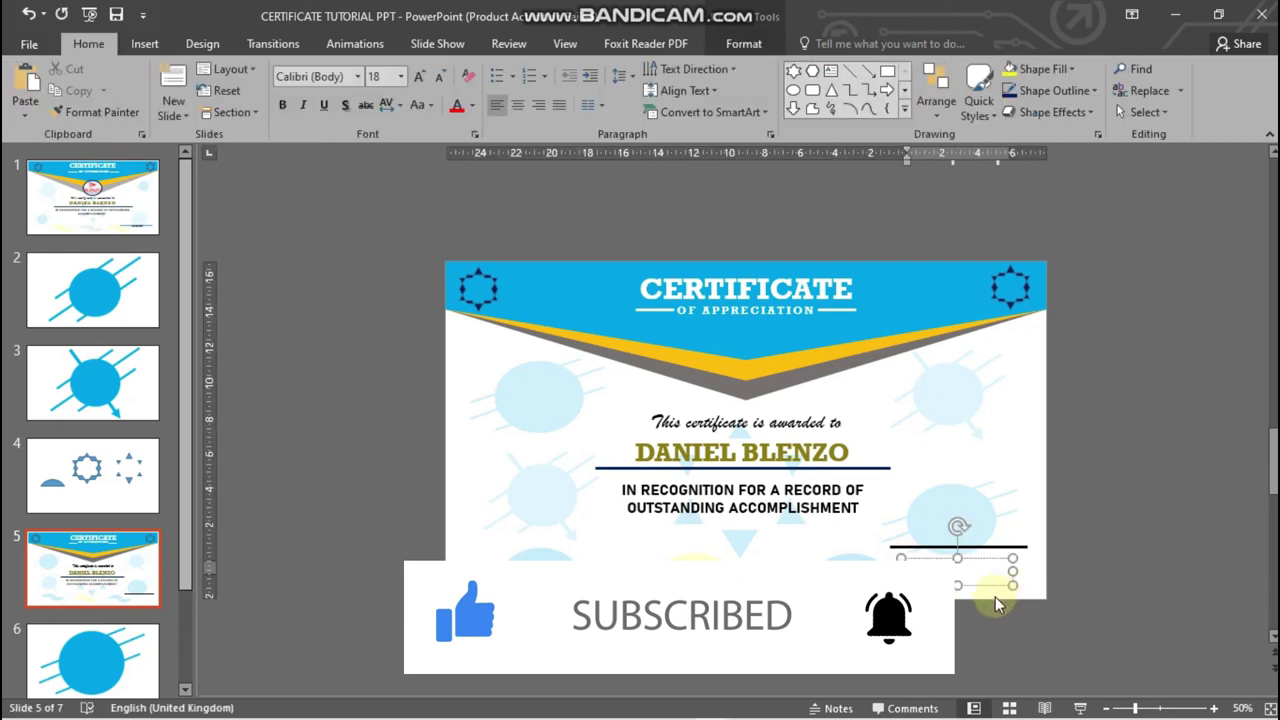
pyautogui.hotkey('ctrl', 'a')
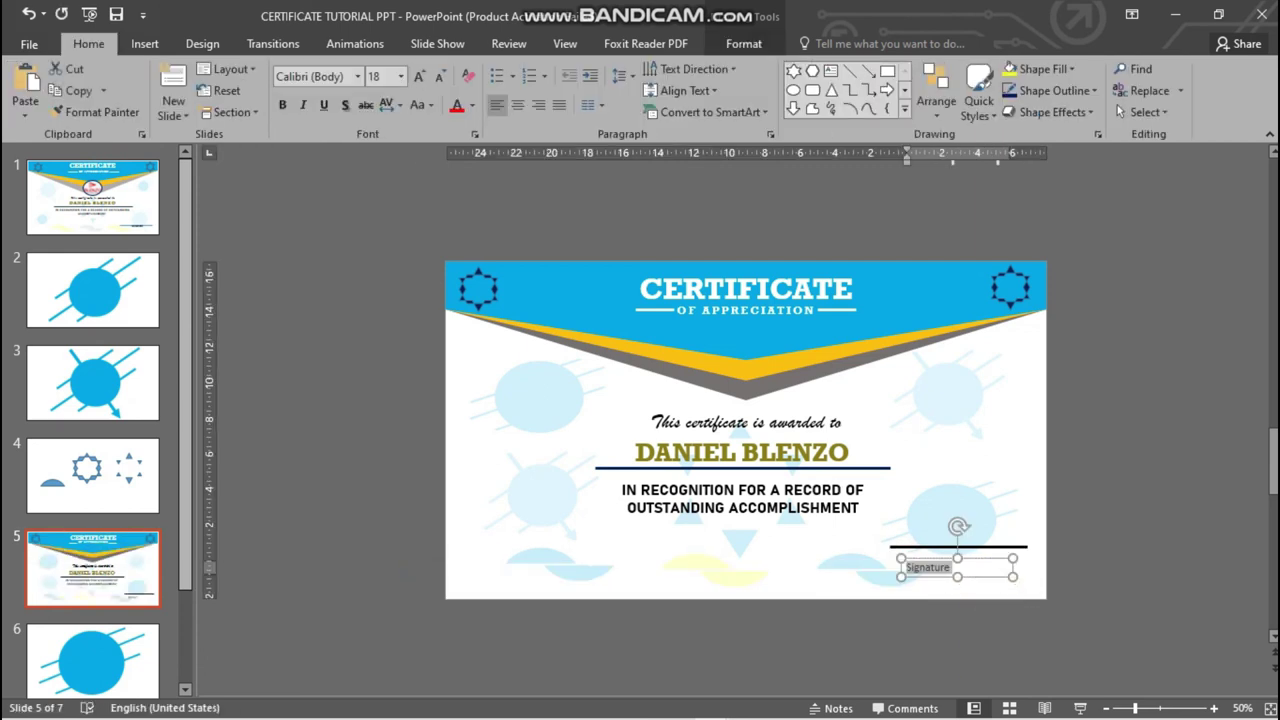
pyautogui.hotkey('ctrl', 'e')
pyautogui.hotkey('ctrl', 'shift', '.')
pyautogui.hotkey('ctrl', 'shift', '.')
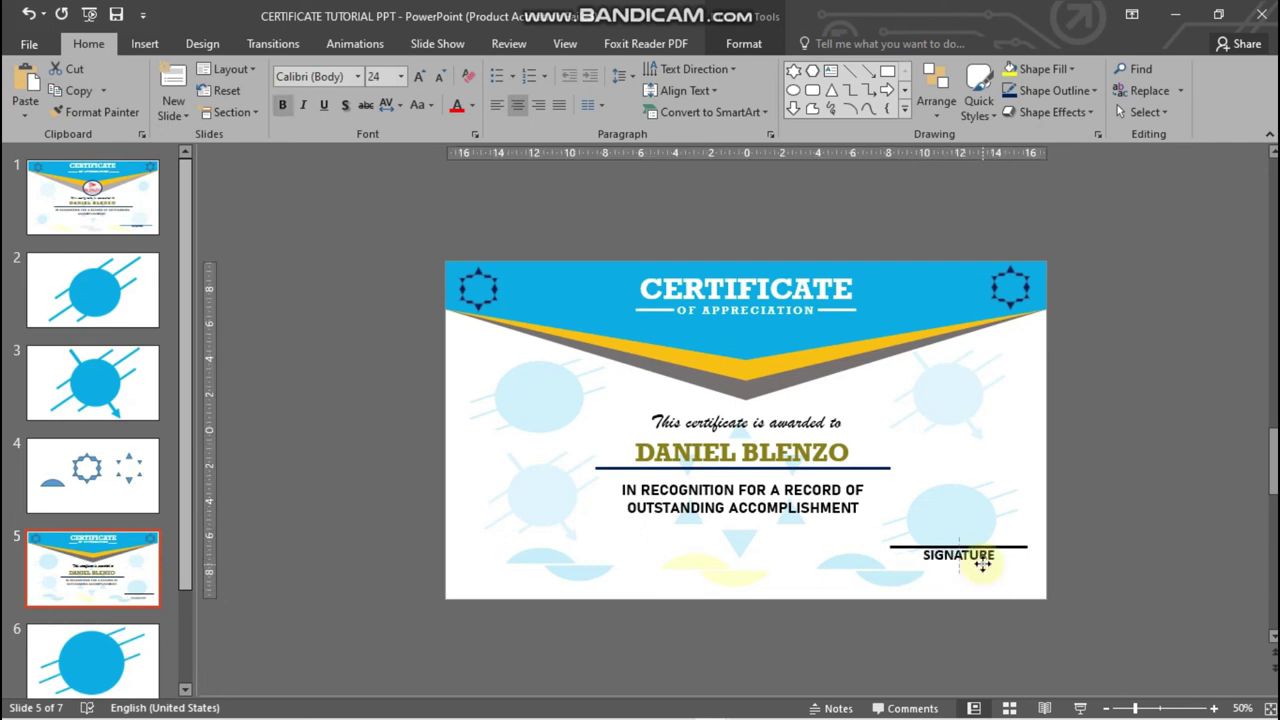
pyautogui.click(1006, 594)
pyautogui.scroll(2, 900, 400)
# Draw a circle below the header at the chevron's tip and centre it horizontally on the slide.
pyautogui.click(796, 90)
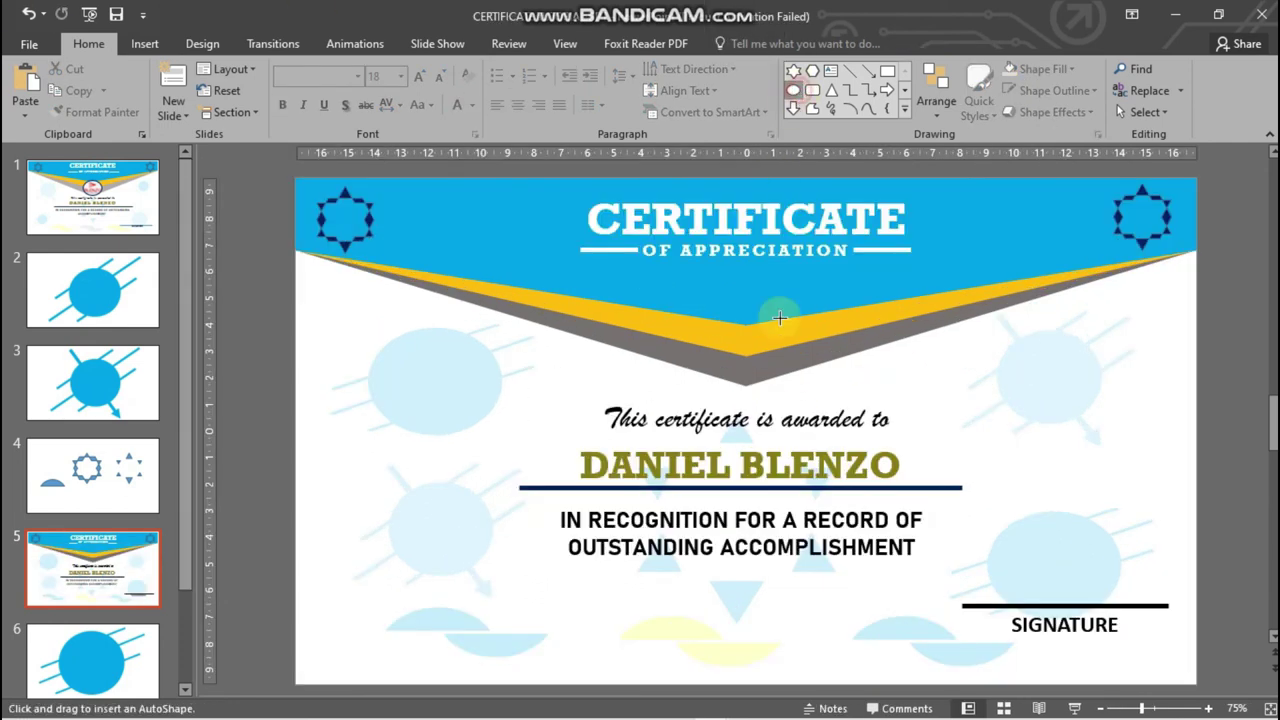
pyautogui.moveTo(681, 292); pyautogui.dragTo(779, 389)
pyautogui.moveTo(726, 296); pyautogui.dragTo(742, 307)
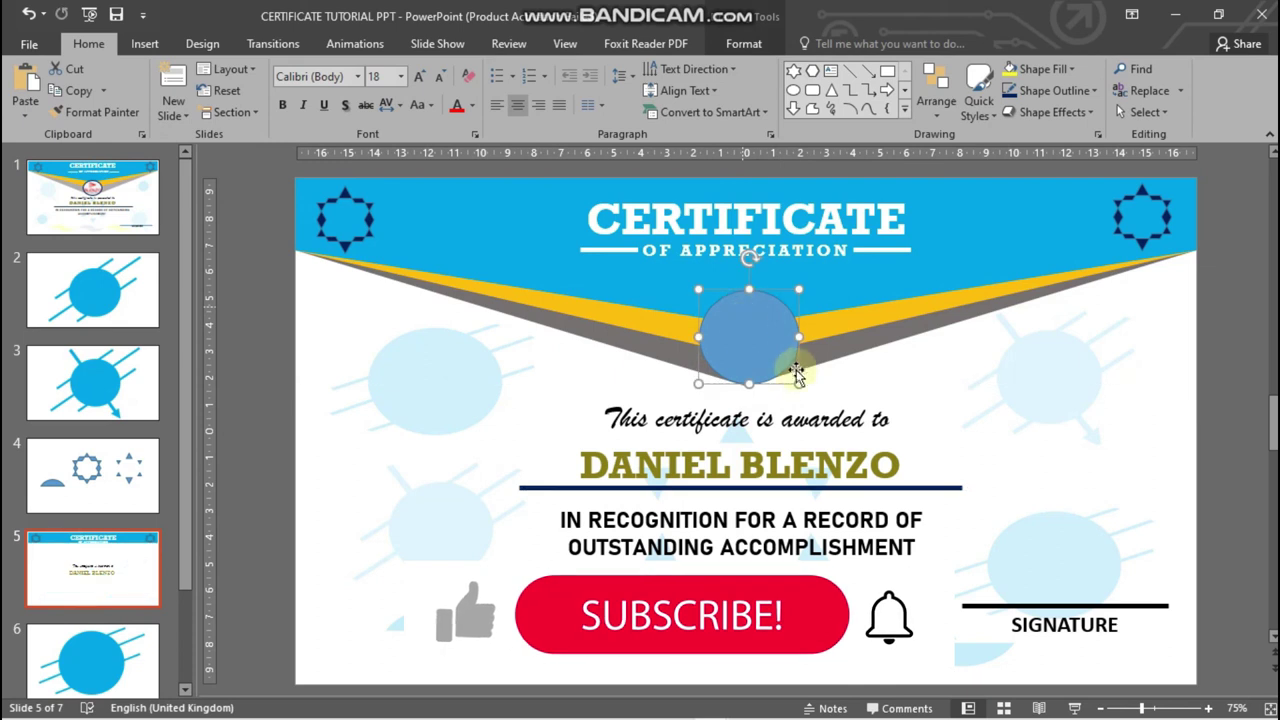
pyautogui.click(744, 43)
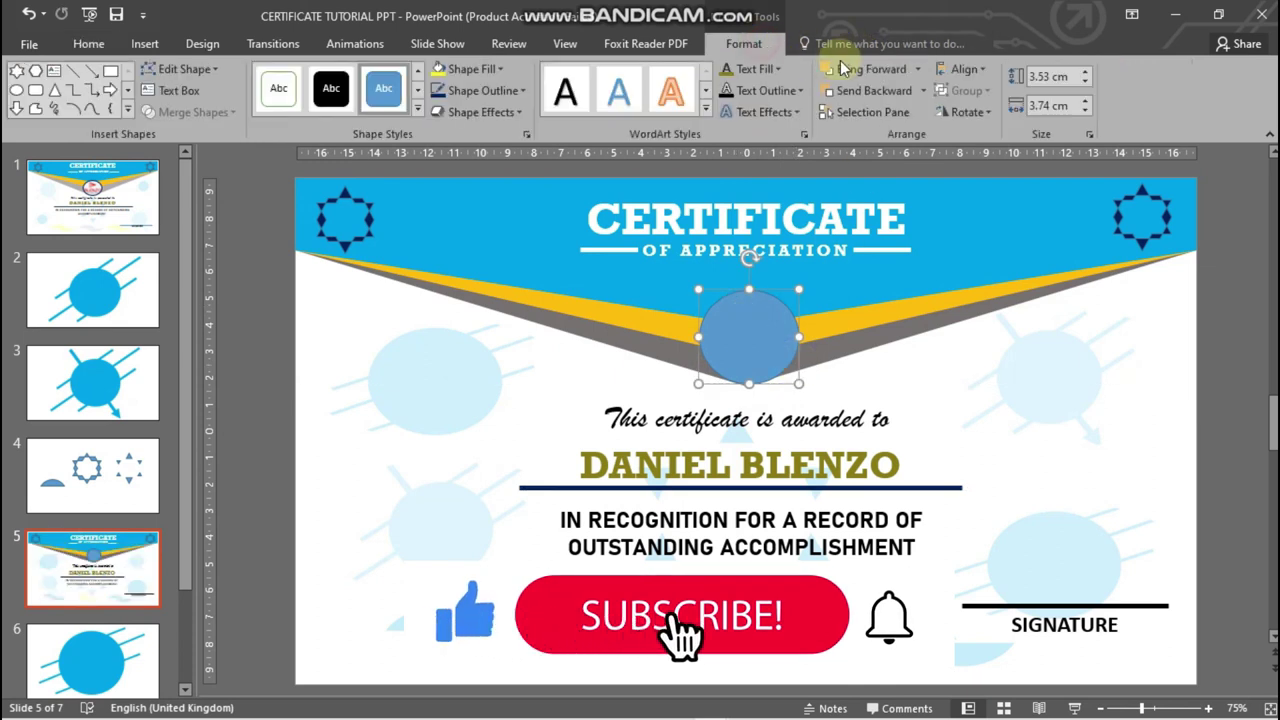
pyautogui.click(962, 69)
pyautogui.click(966, 114)
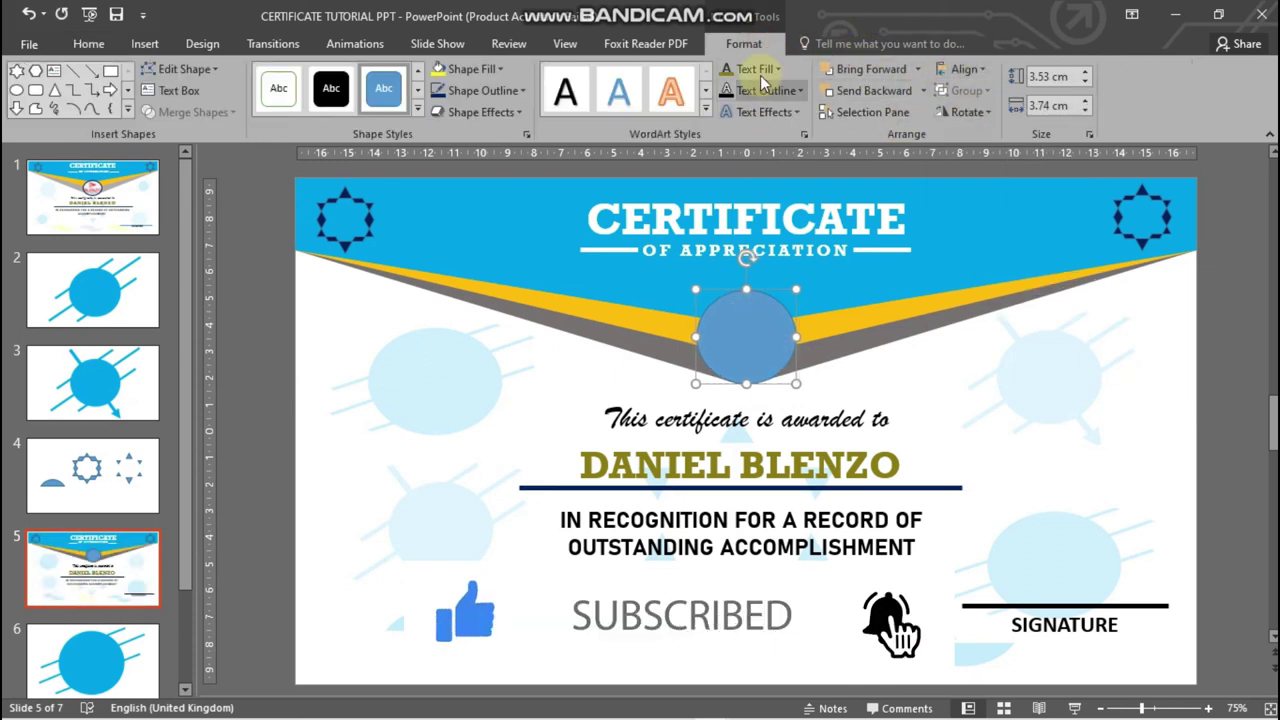
# Fill the circle with the LOGO PPT picture from the computer.
pyautogui.click(474, 70)
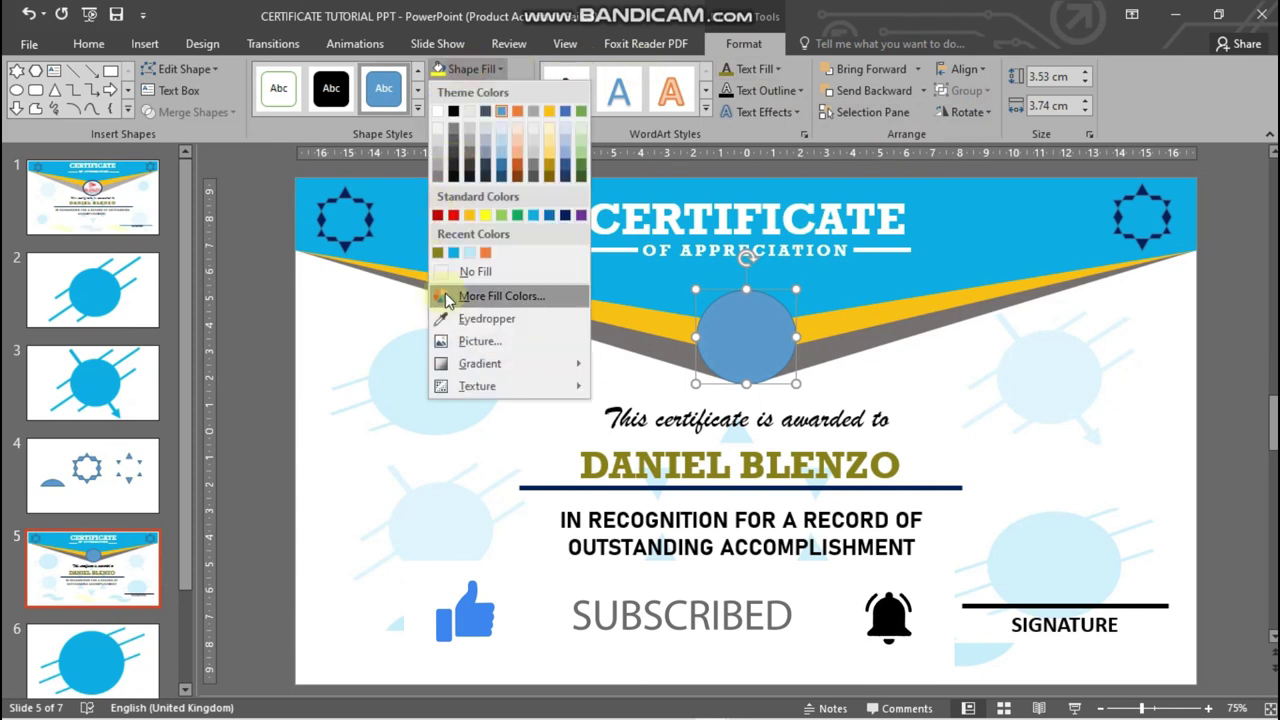
pyautogui.click(484, 342)
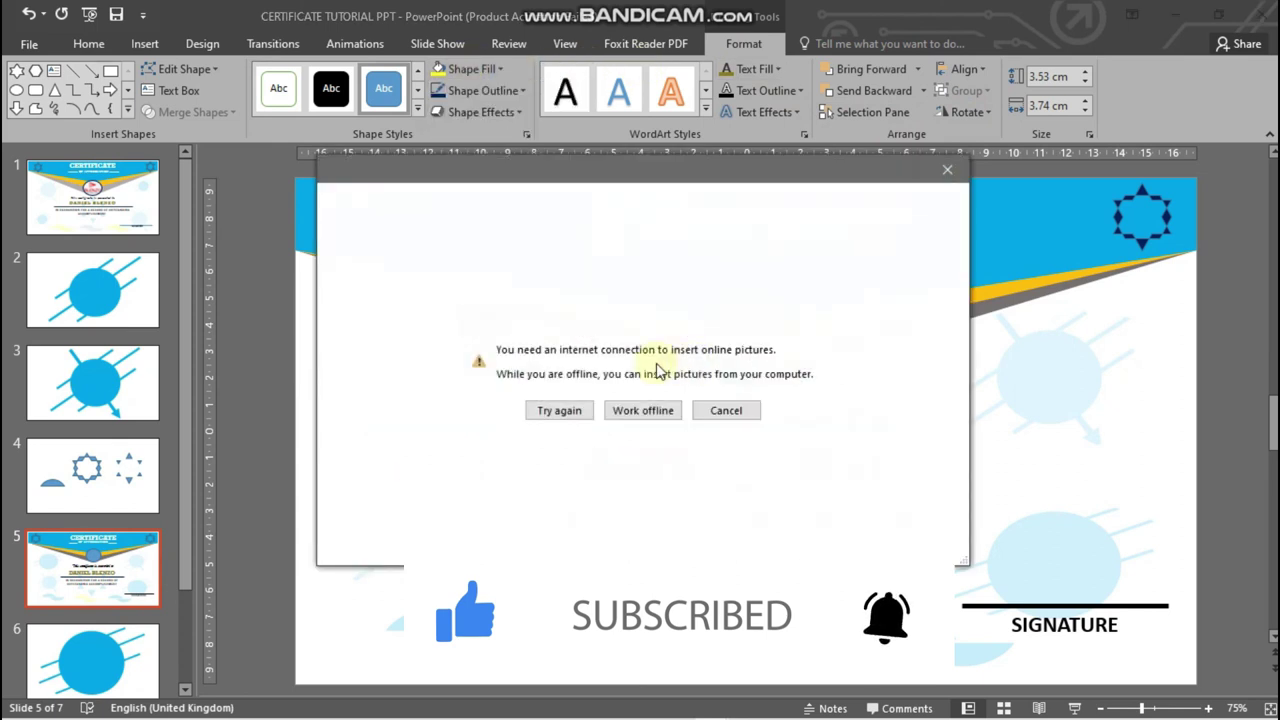
pyautogui.click(650, 406)
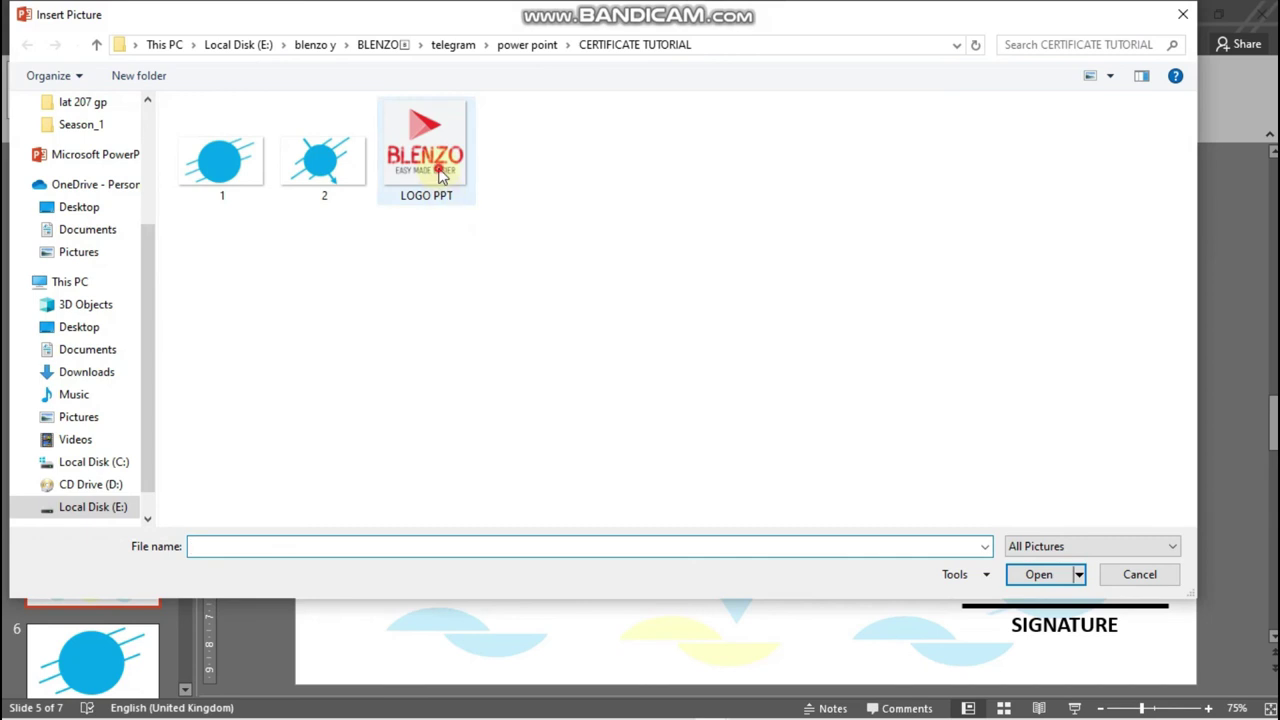
pyautogui.doubleClick(424, 155)
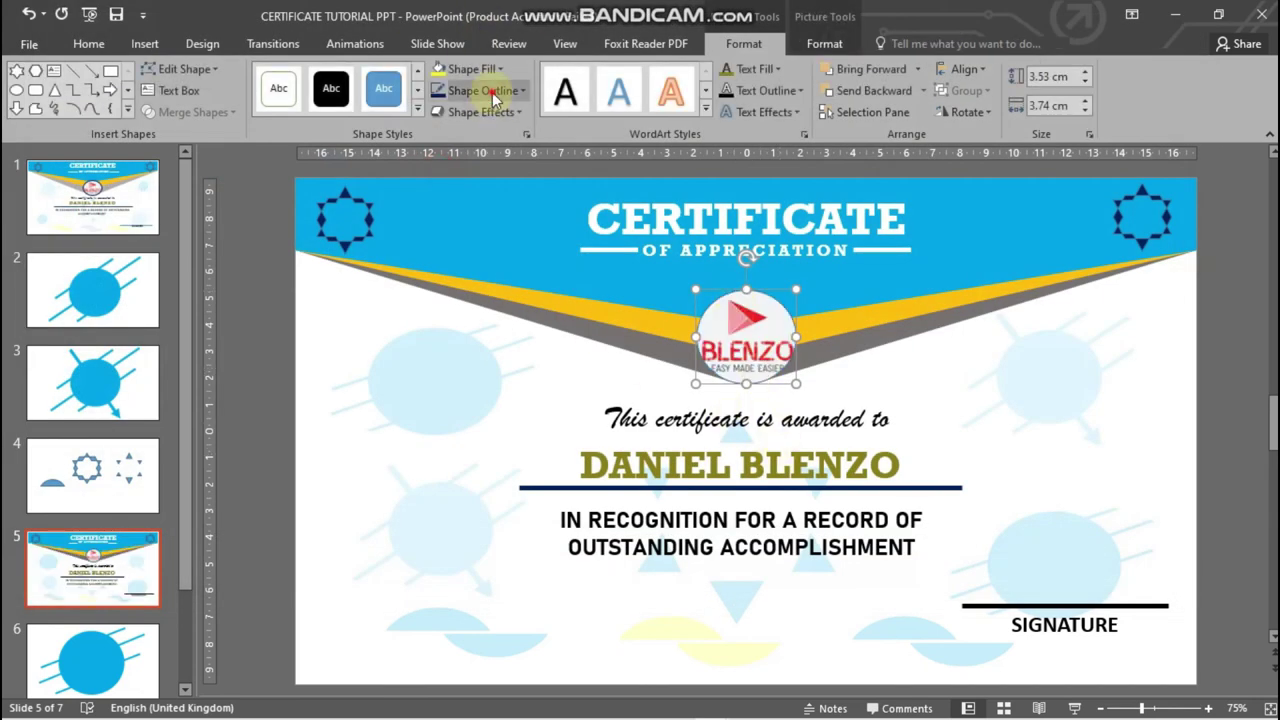
# Give the logo circle a thick dark navy outline.
pyautogui.click(492, 92)
pyautogui.moveTo(511, 376)
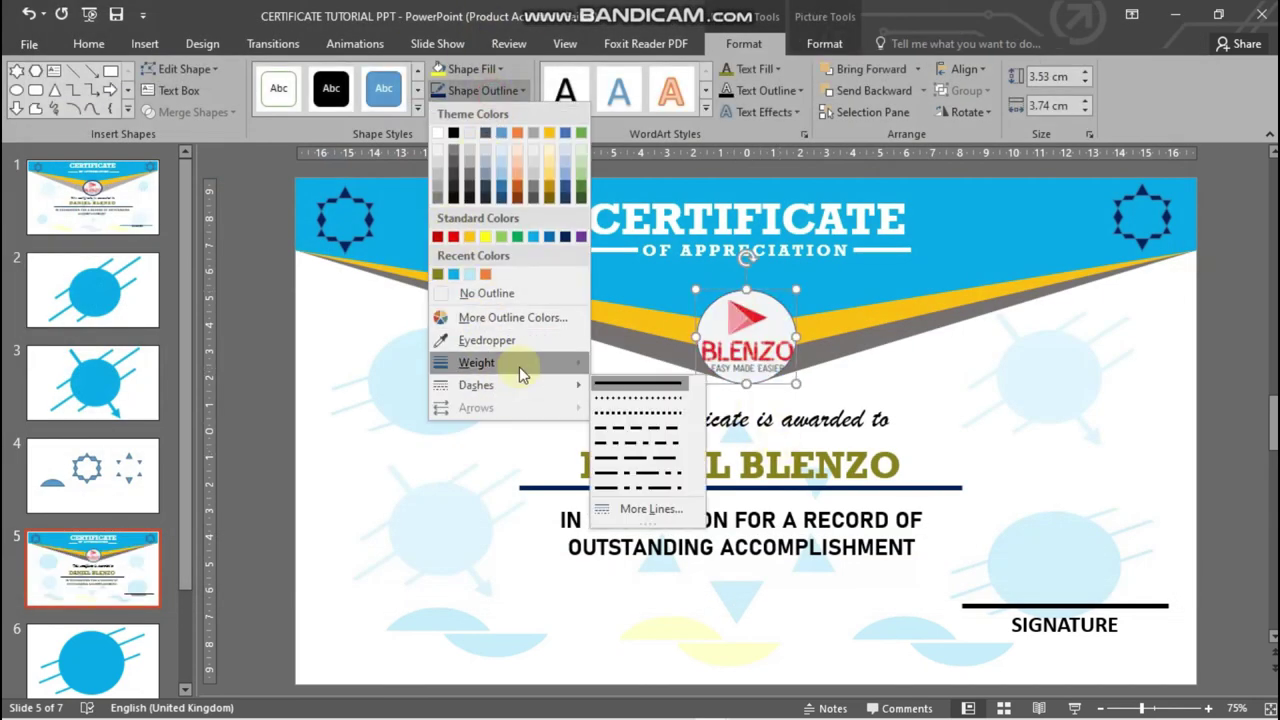
pyautogui.click(657, 522)
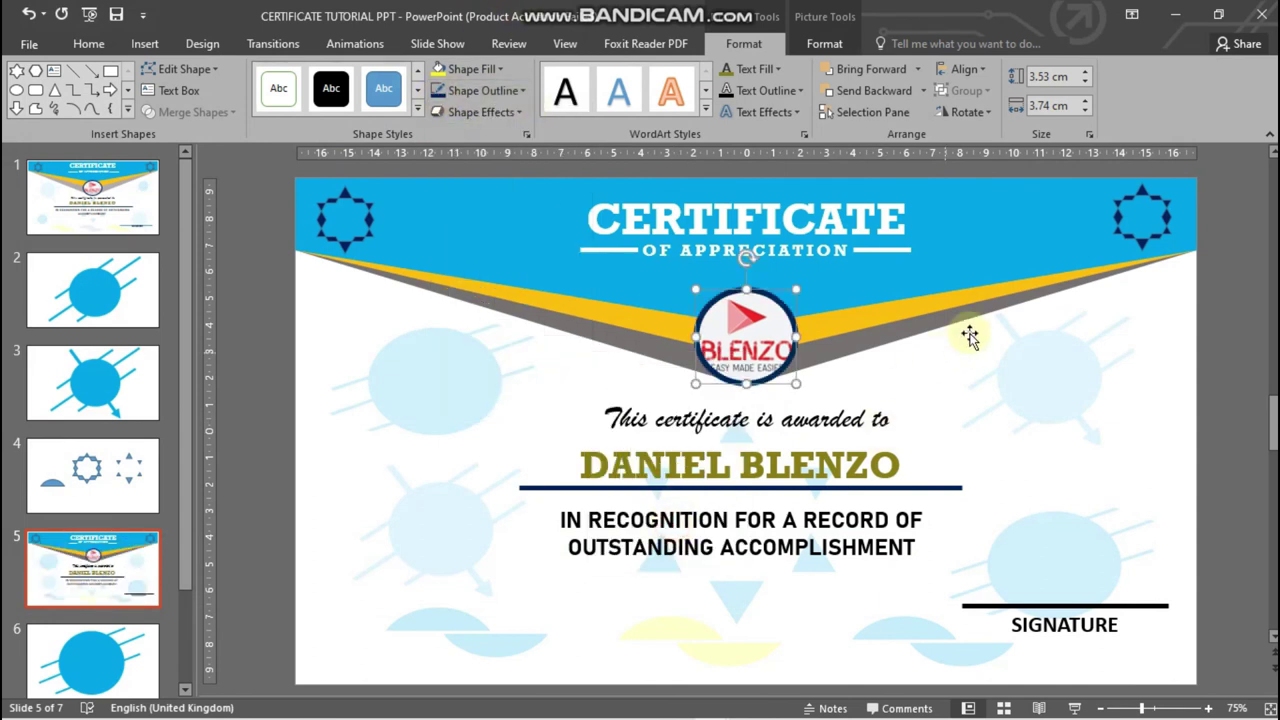
pyautogui.click(1180, 289)
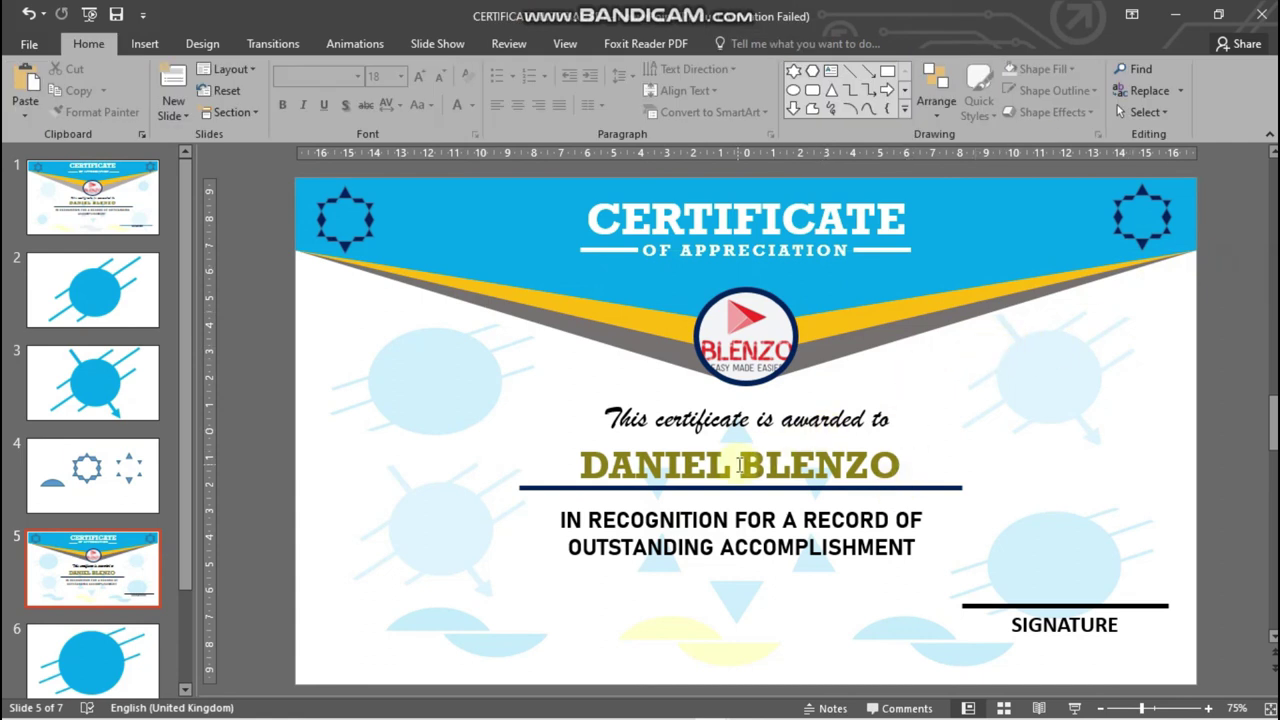
pyautogui.scroll(2, 739, 465)
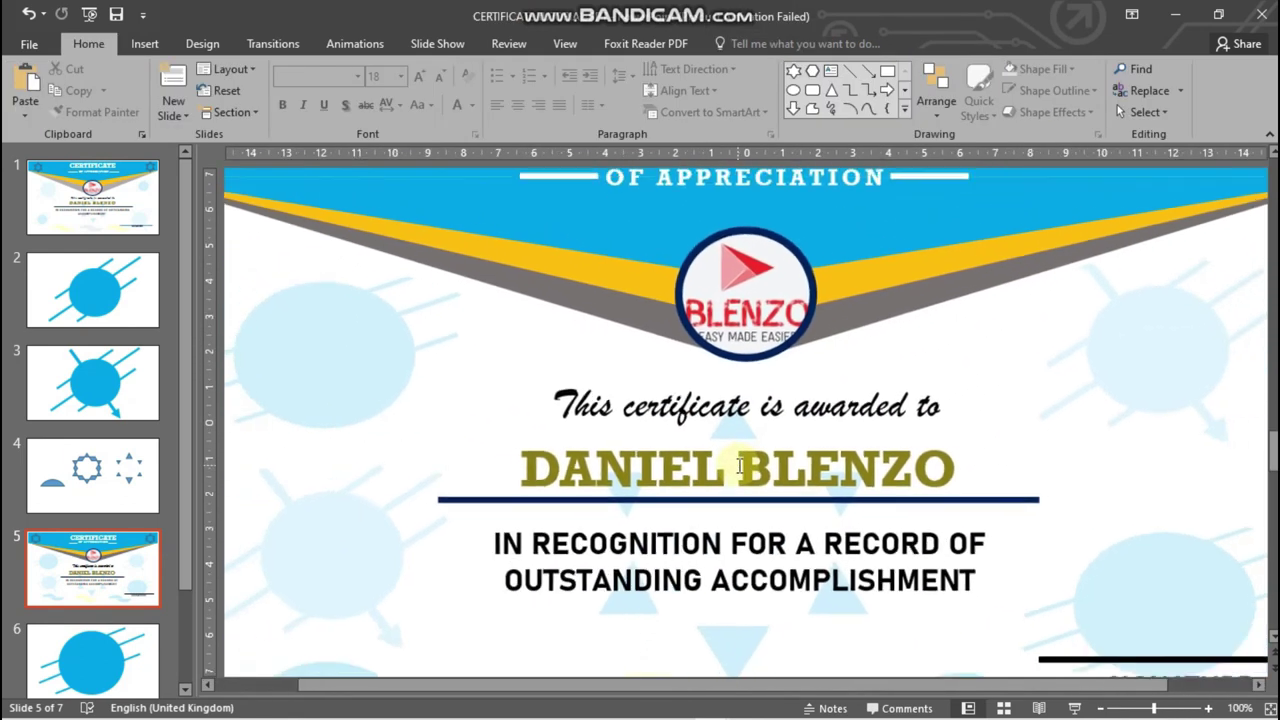
pyautogui.scroll(-3, 740, 465)
pyautogui.scroll(-2, 739, 465)
pyautogui.scroll(-2, 739, 466)
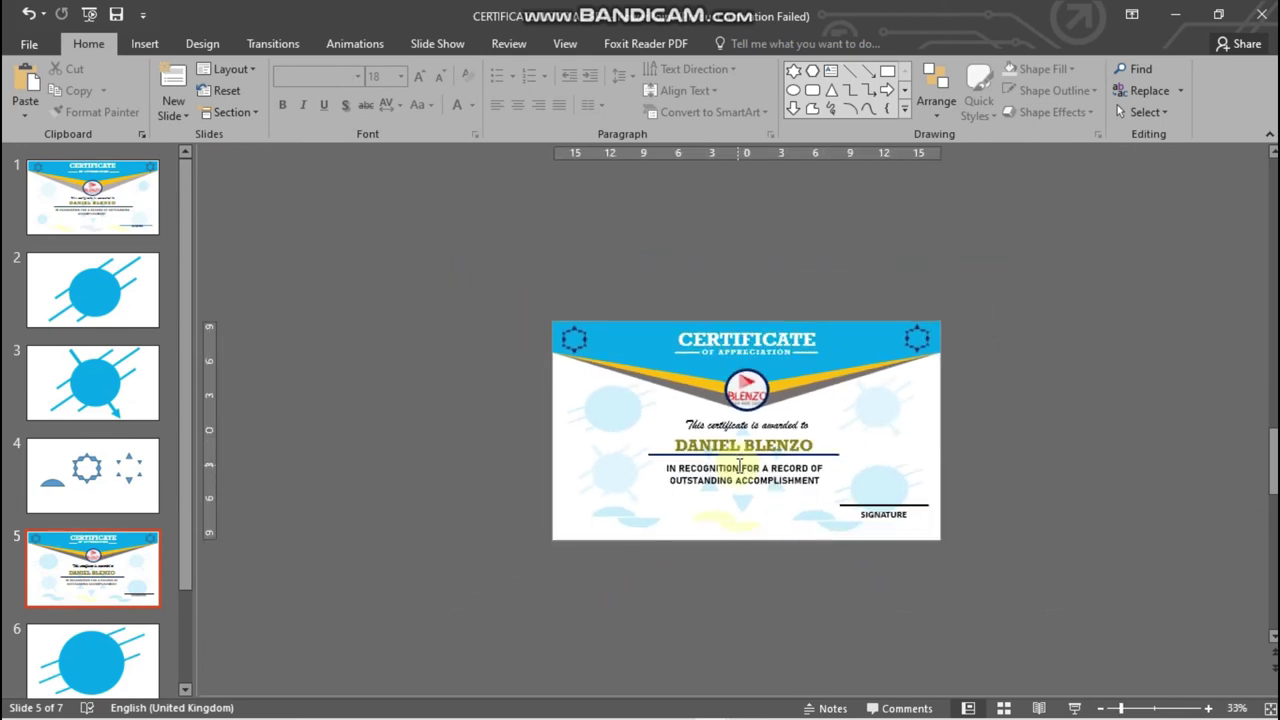
pyautogui.scroll(4, 739, 465)
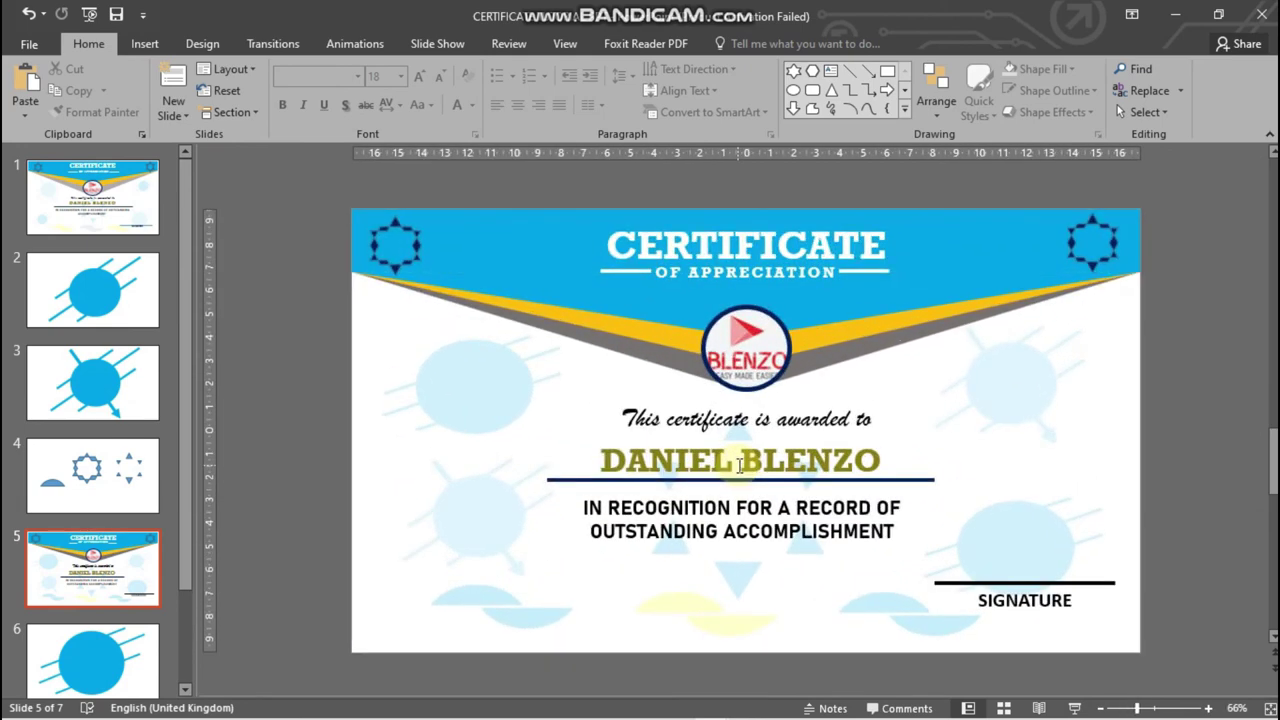